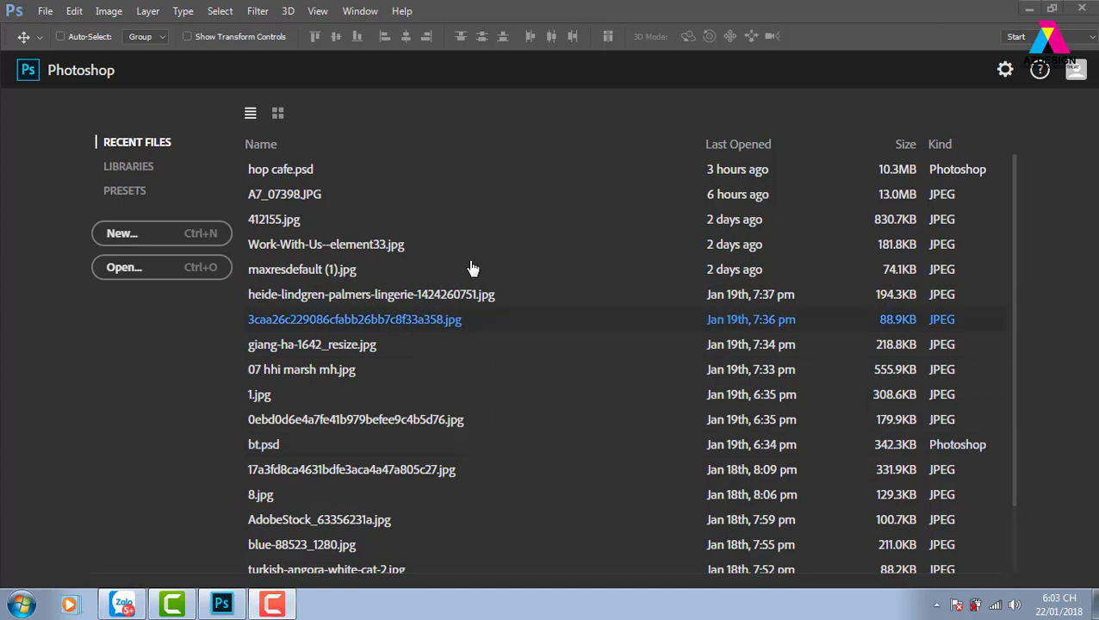
Create Untitled-1, a blank white 1200 × 1200 pixel document.
left_click(271, 603)
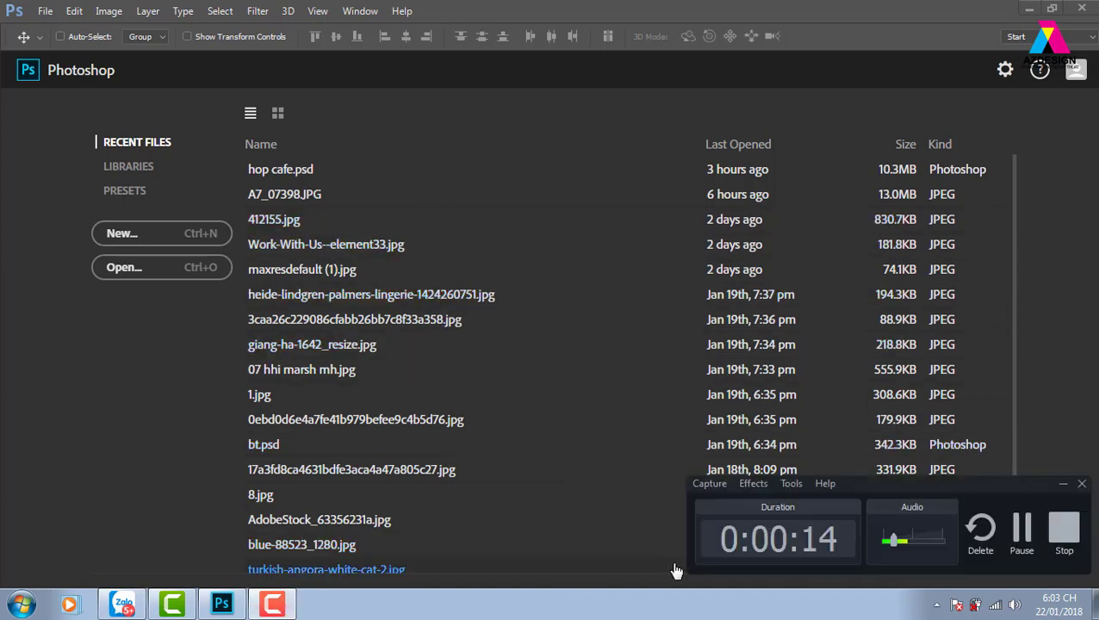
left_click(1021, 535)
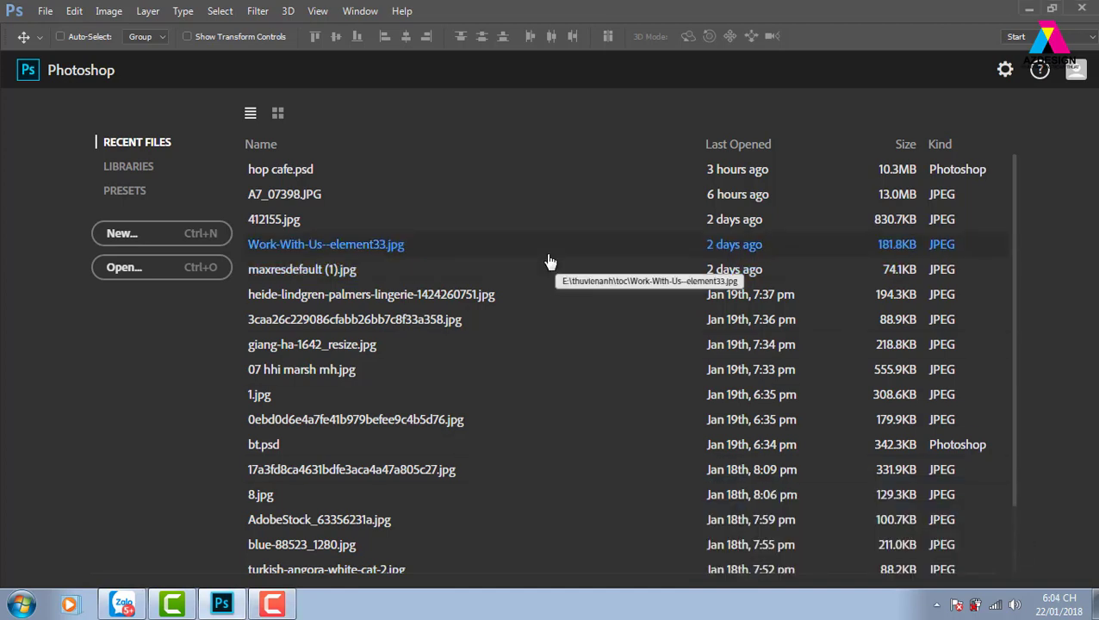
left_click(129, 234)
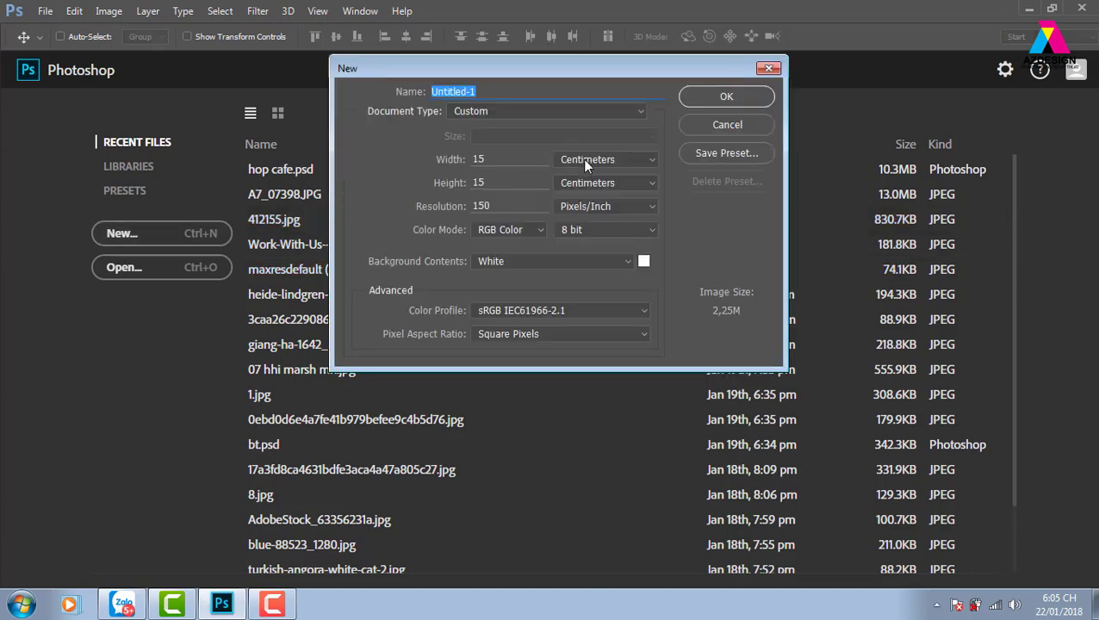
left_click(632, 159)
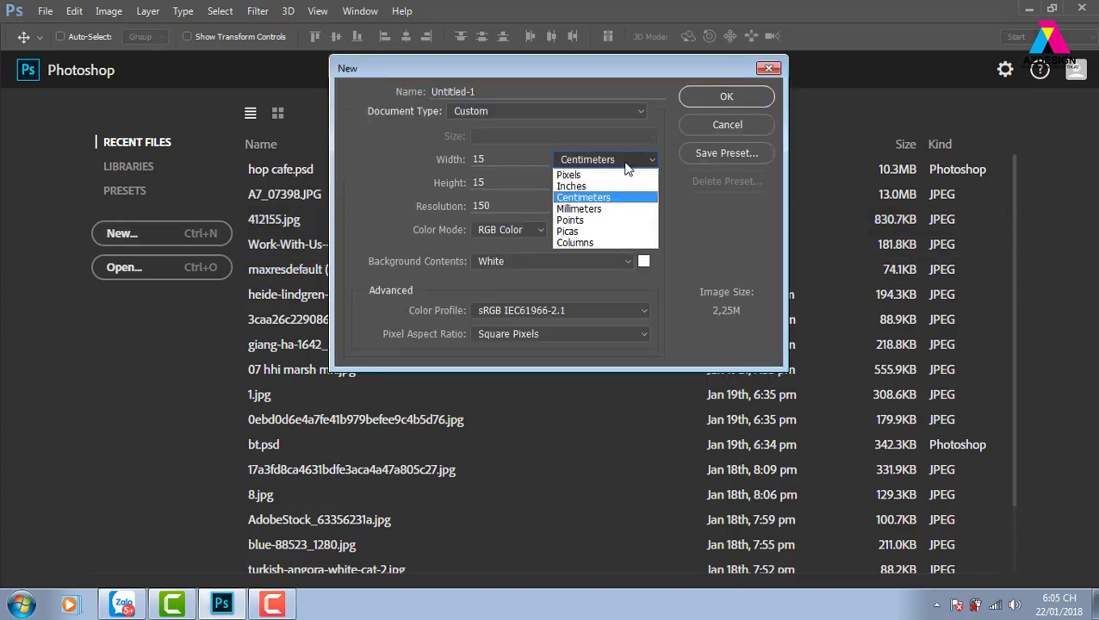
left_click(586, 175)
left_click_drag(495, 161, 430, 160)
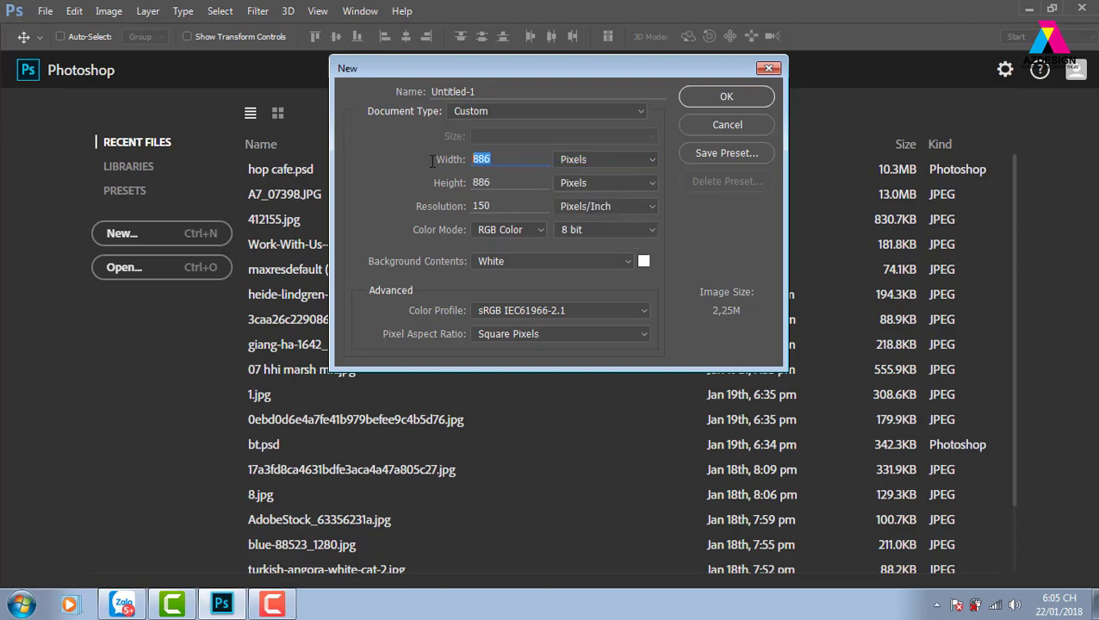
type("1200")
key("Tab")
type("1200")
left_click(726, 97)
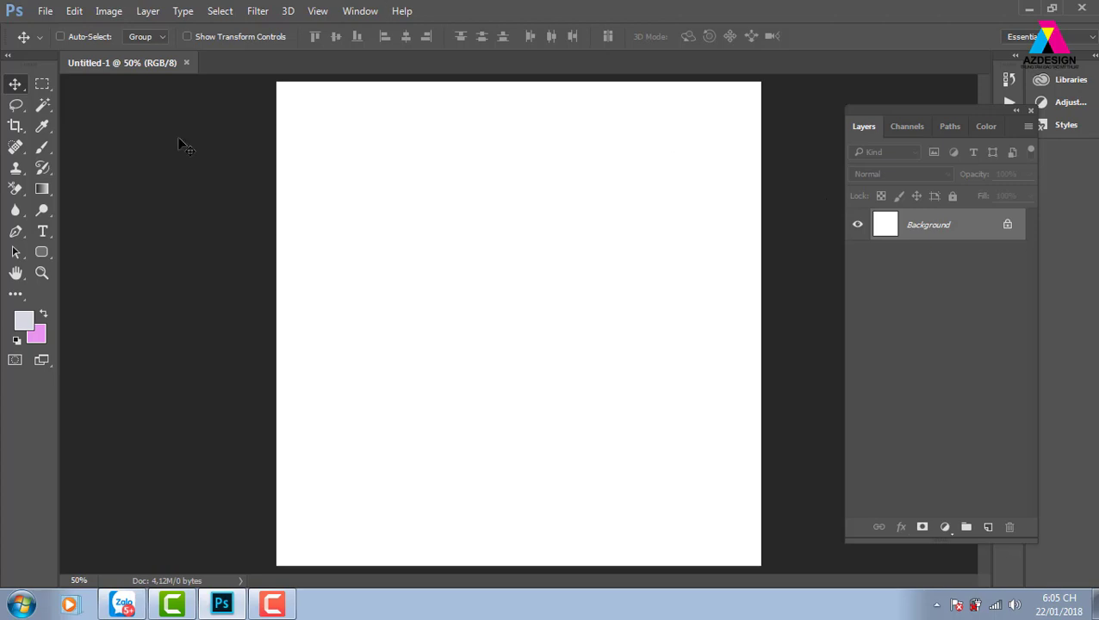
Keep the Move tool's Auto-Select on Group and add empty Layer 1 above the Background.
left_click(163, 38)
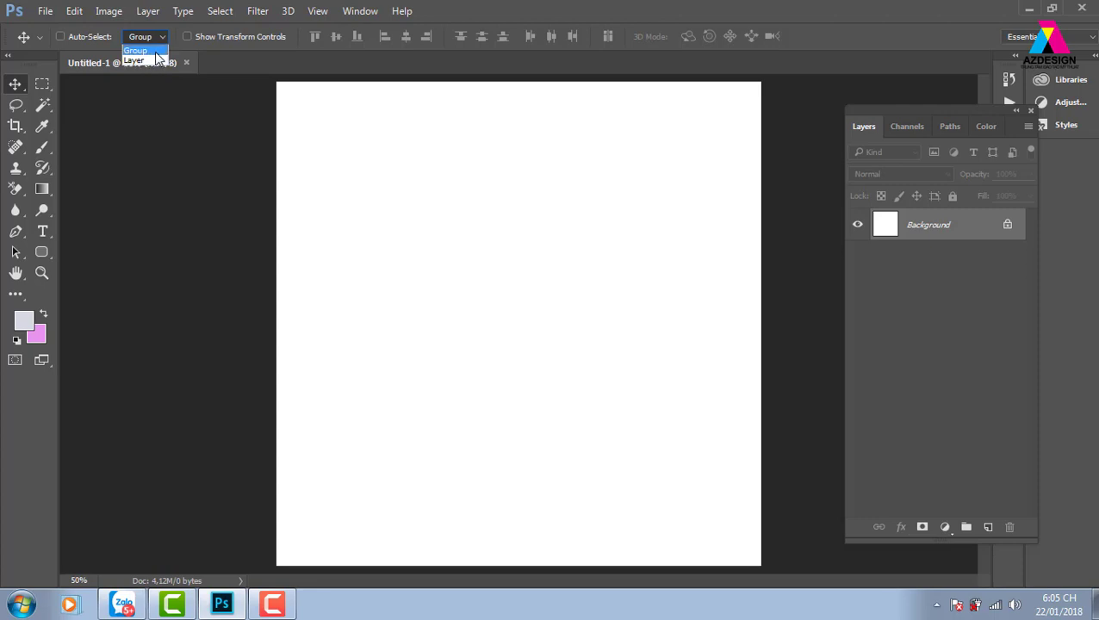
left_click(608, 186)
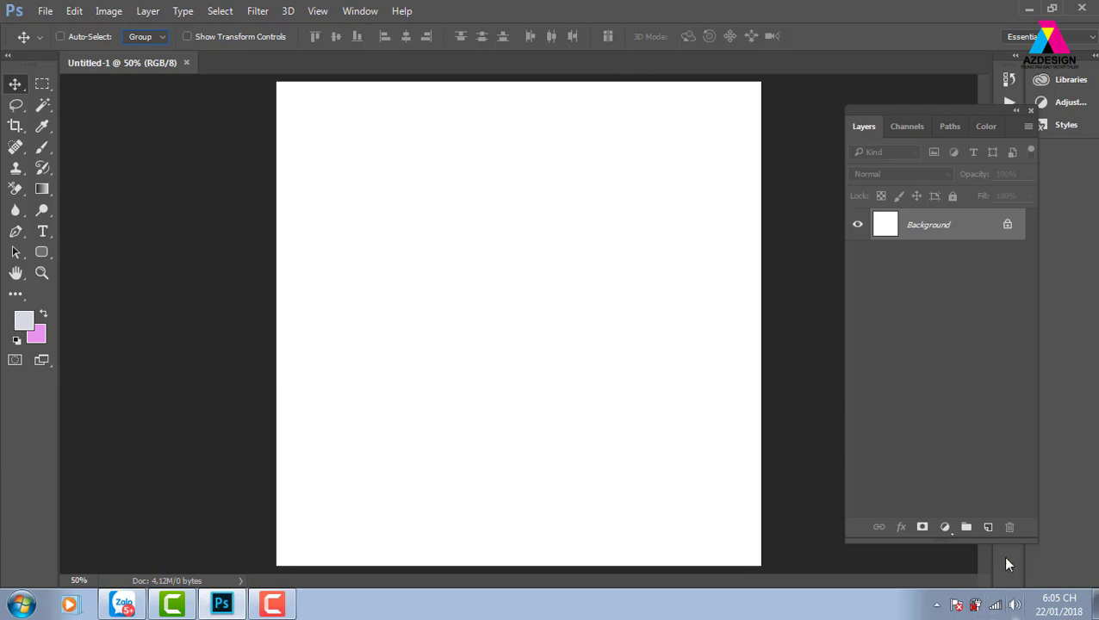
left_click(989, 528)
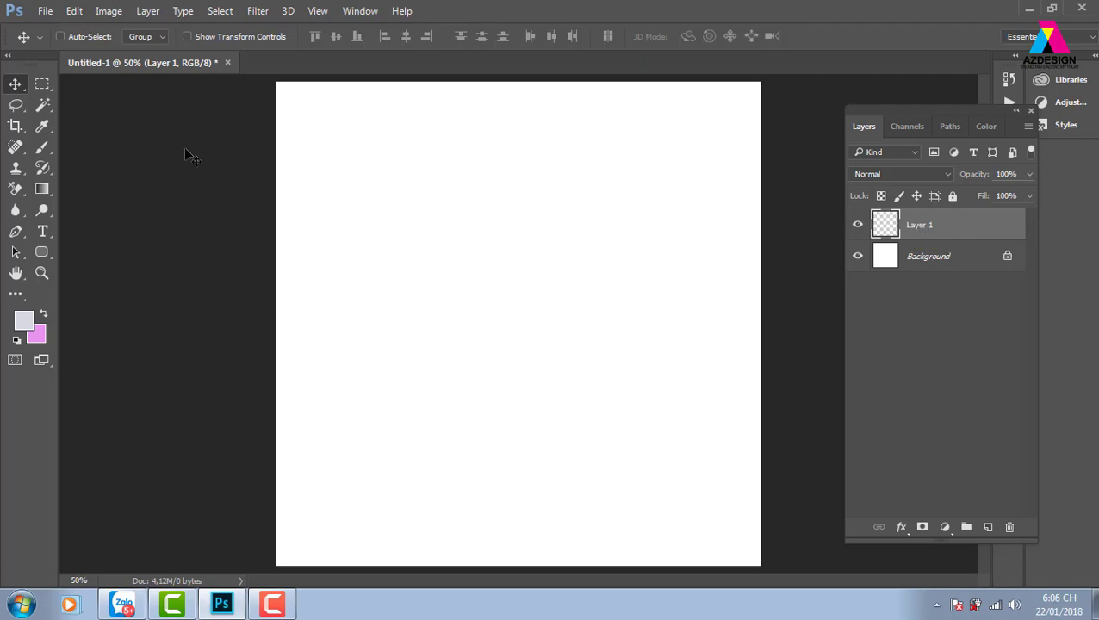
Make a circular elliptical selection at upper left, fill it pink, and deselect.
right_click(44, 86)
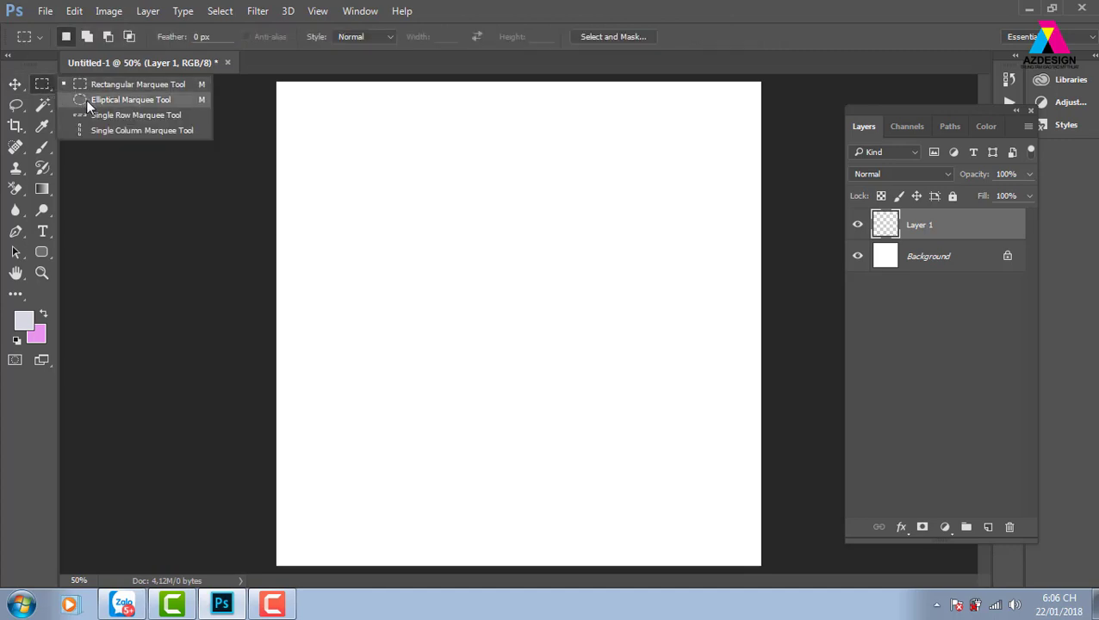
left_click(86, 100)
left_click_drag(377, 201, 466, 294)
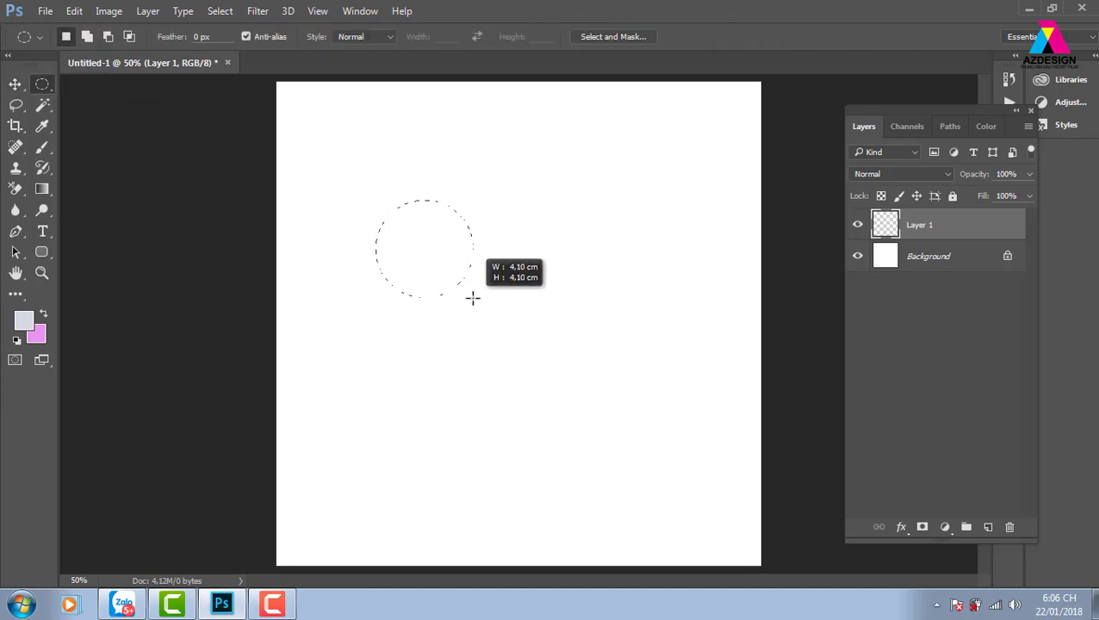
left_click_drag(466, 293, 469, 298)
key("ctrl+d")
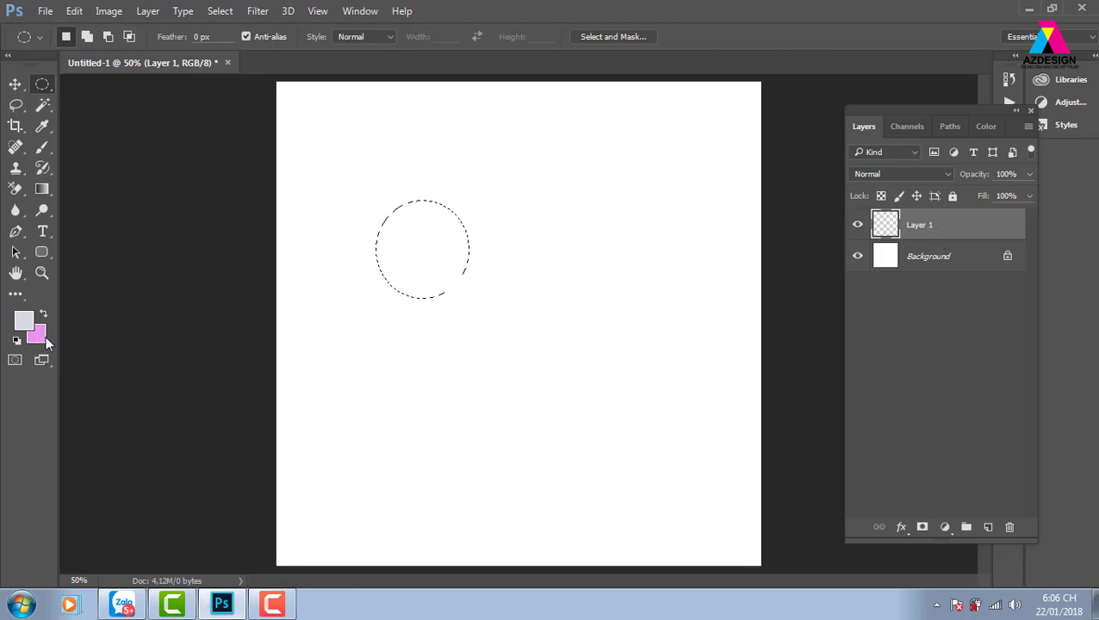
key("ctrl+BackSpace")
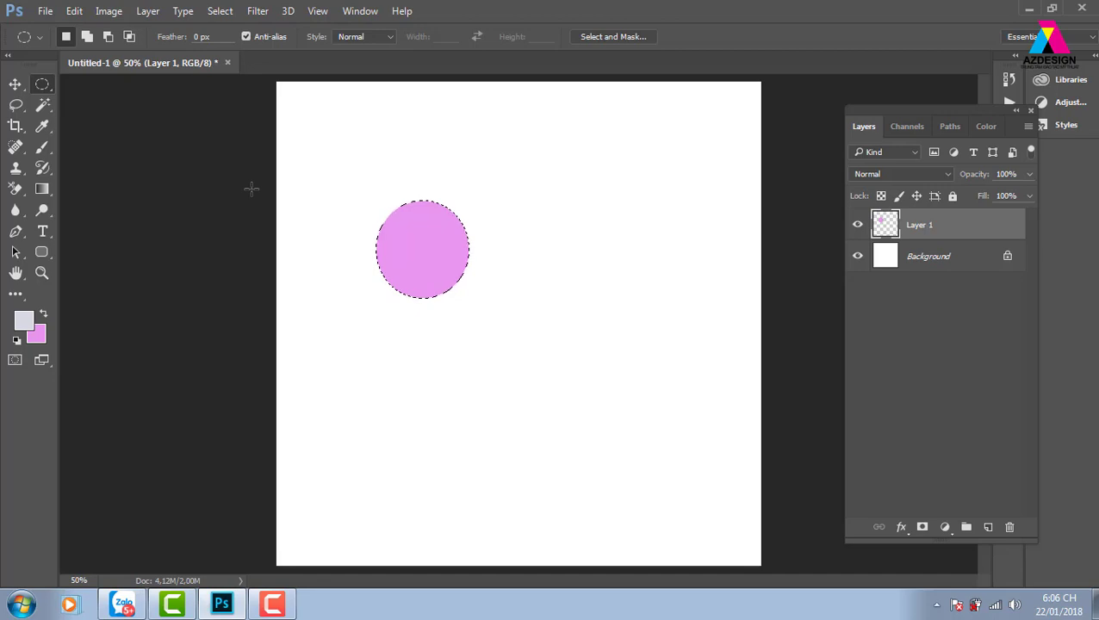
key("ctrl+d")
left_click(15, 84)
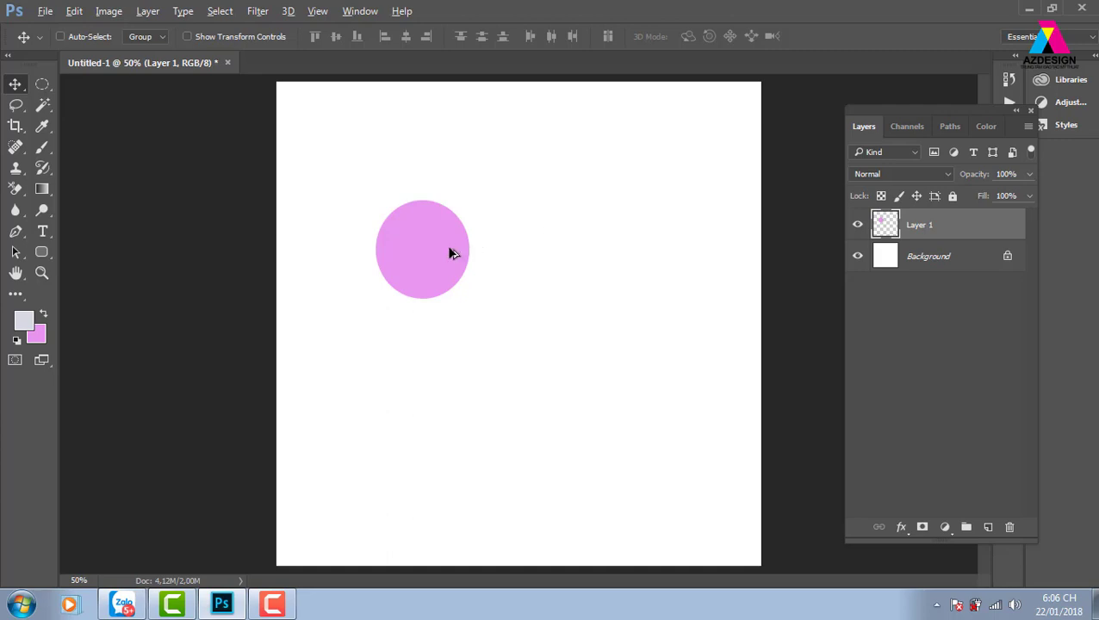
Alt-drag copies of the pink circle to the upper right, lower right and lower left.
left_click_drag(452, 254, 595, 211, "alt")
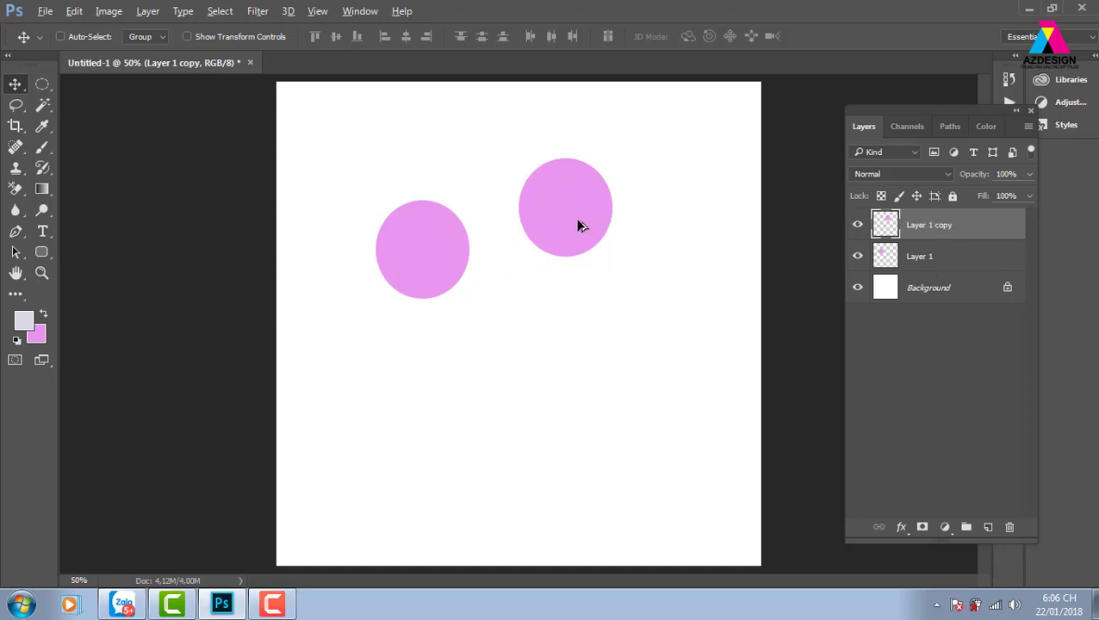
mouse_move(579, 225)
left_mouse_down("alt")
mouse_move(673, 342)
mouse_move(548, 406)
left_mouse_up("alt")
mouse_move(481, 401)
left_mouse_down("alt")
mouse_move(401, 364)
mouse_move(399, 432)
left_mouse_up("alt")
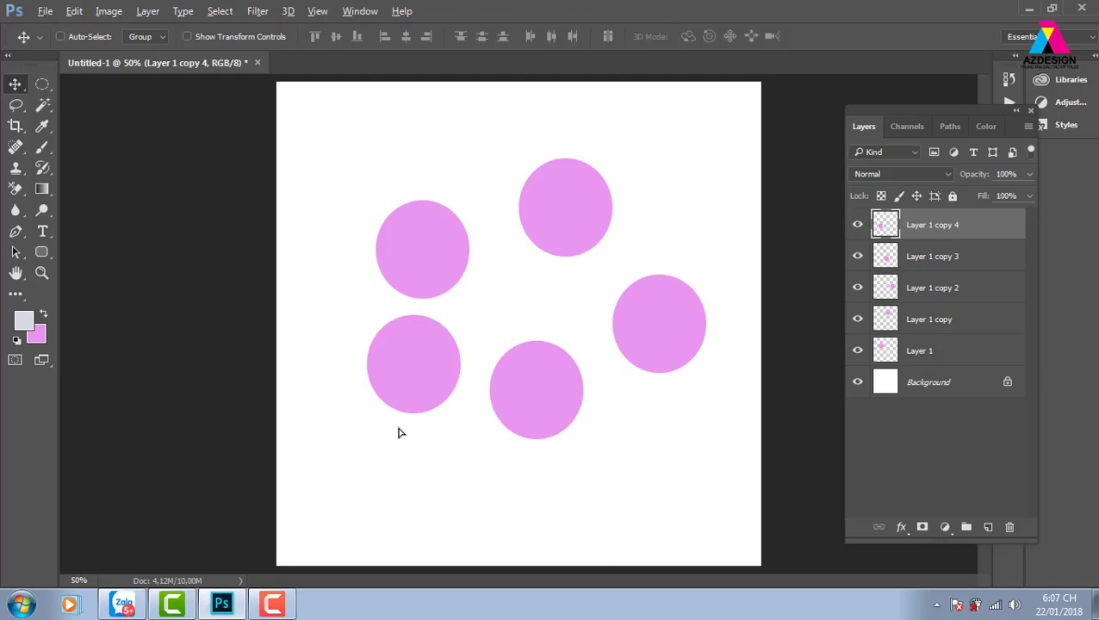
Reposition the Layer 1, Layer 1 copy and copy 2 circles into a loose ring.
right_click(433, 249)
left_click(504, 263)
left_click_drag(434, 257, 420, 214)
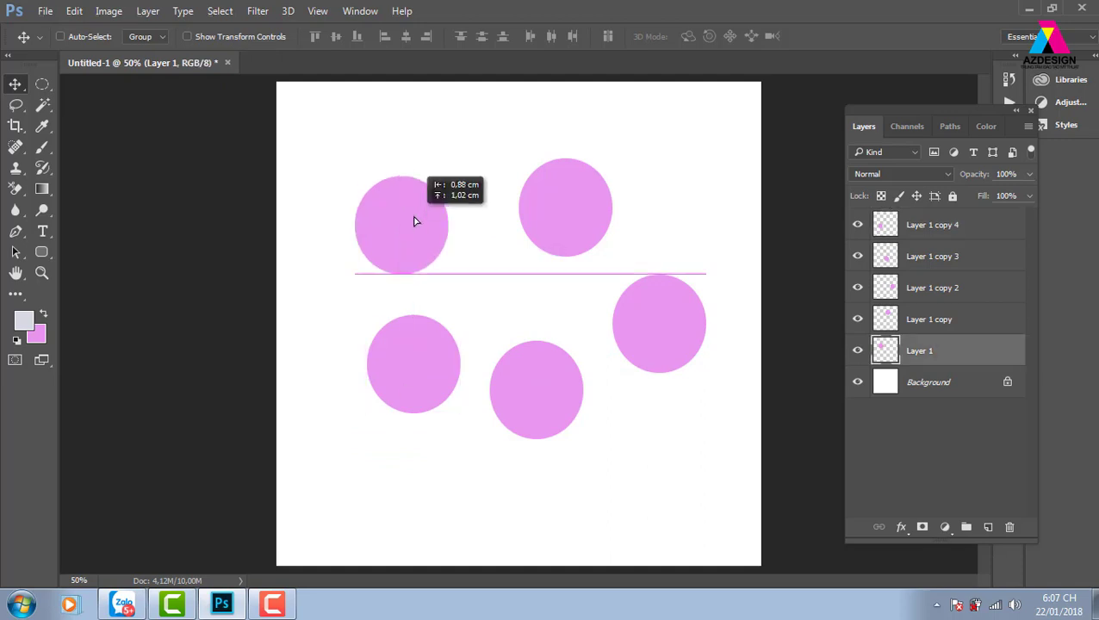
right_click(570, 195)
left_click(605, 205)
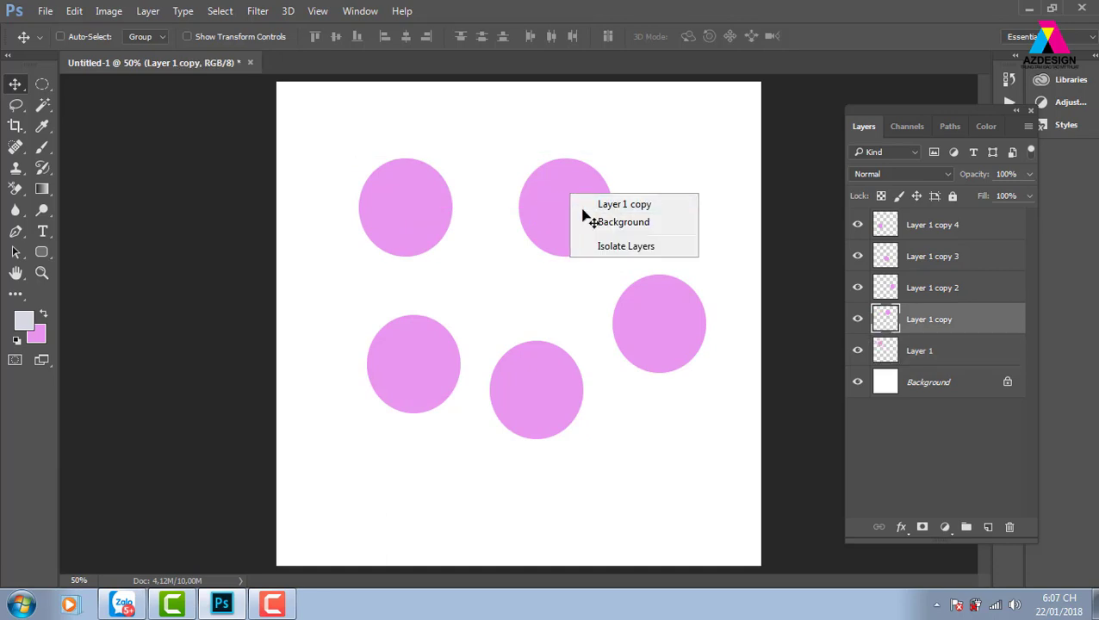
left_click_drag(578, 208, 559, 185)
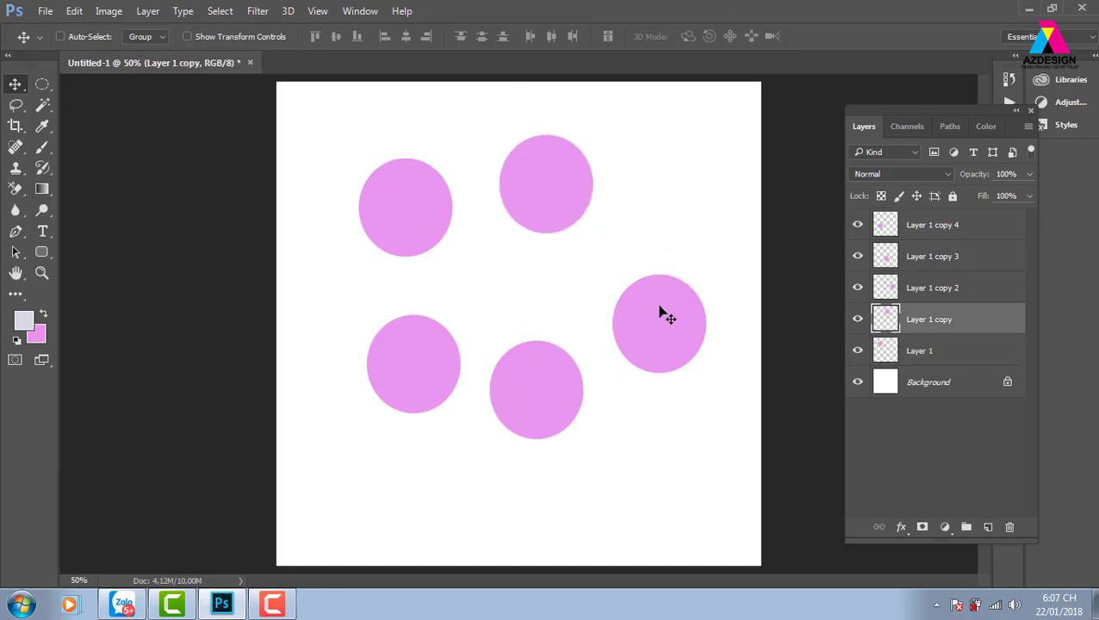
right_click(663, 314)
left_click(685, 316)
left_click_drag(638, 328, 608, 289)
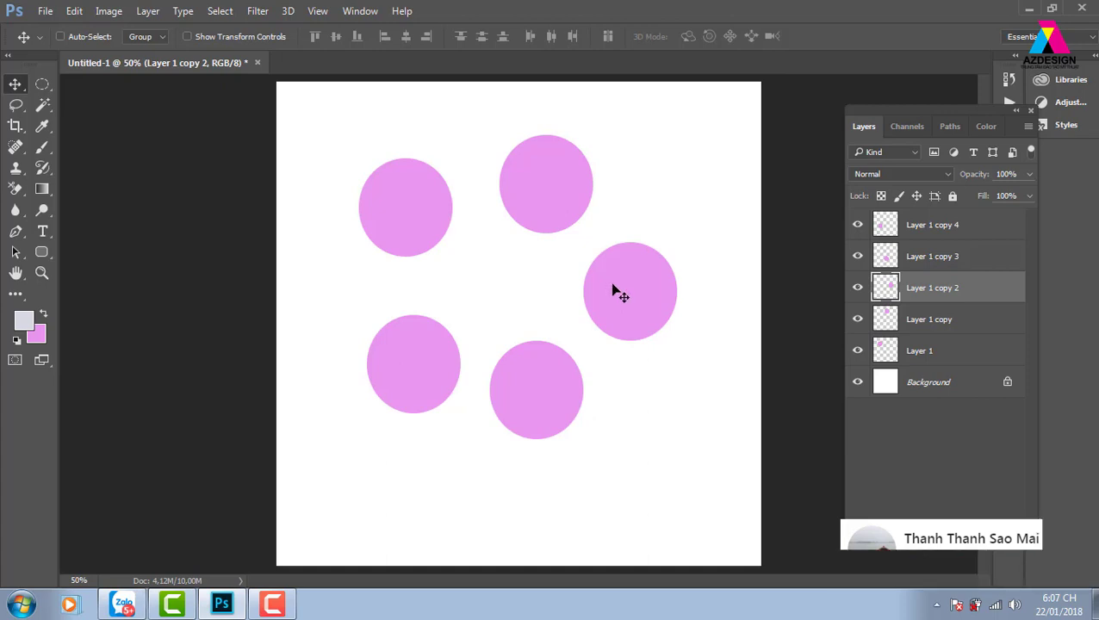
left_click(1014, 607)
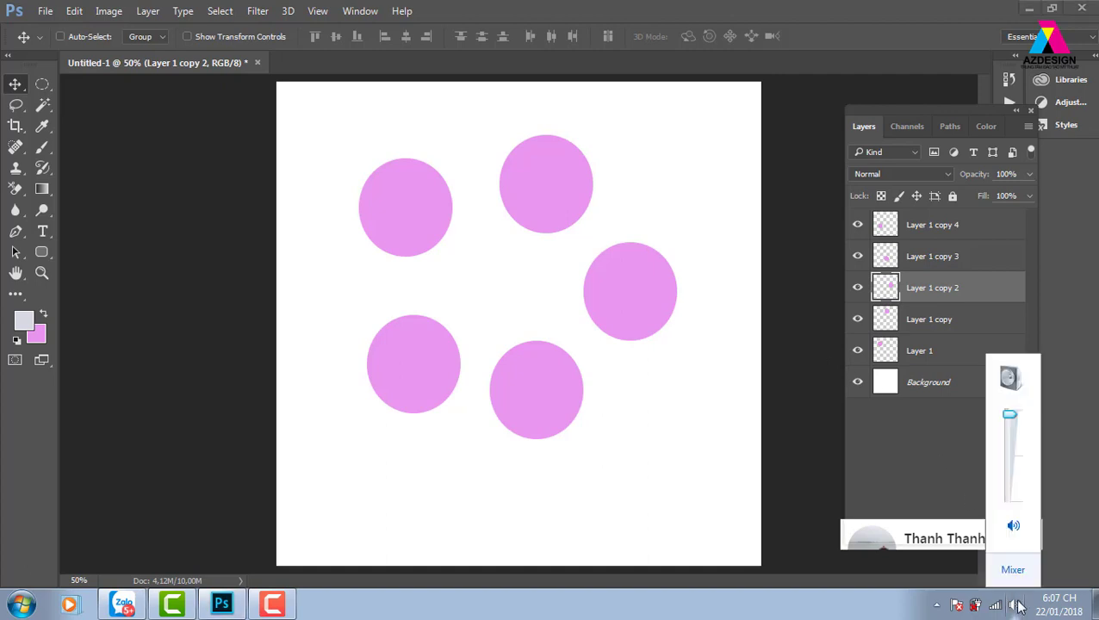
left_click(995, 606)
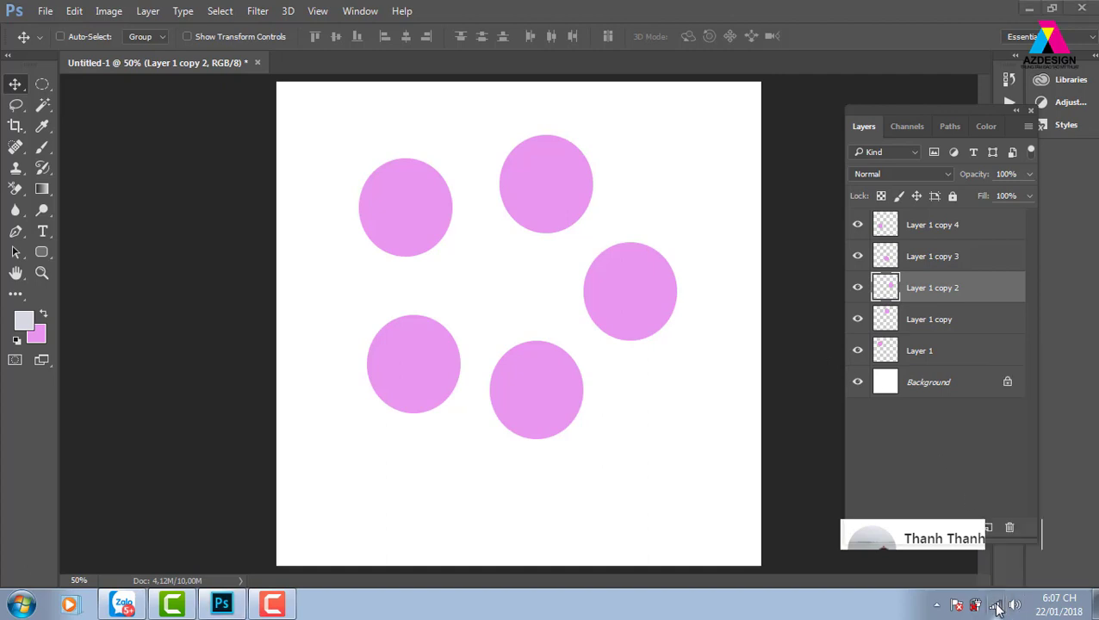
left_click(998, 606)
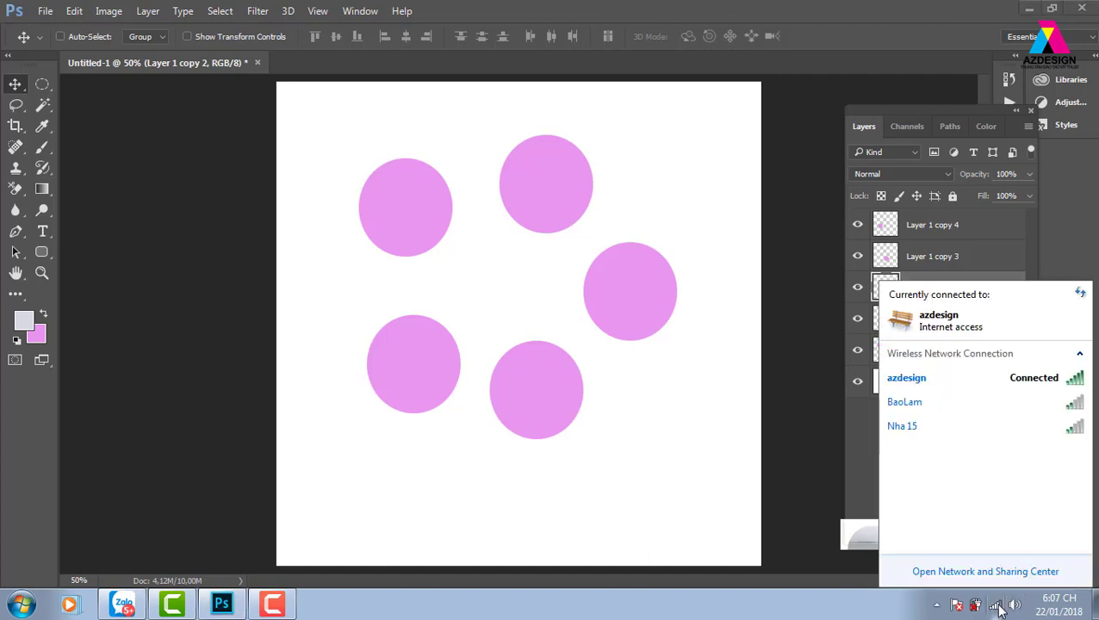
left_click(1025, 379)
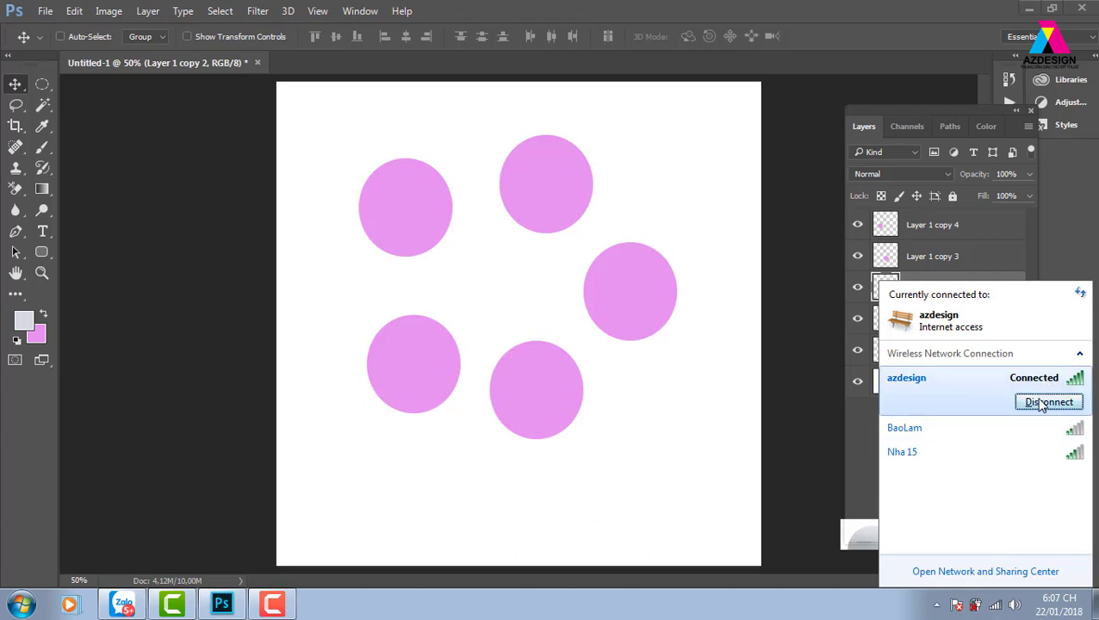
left_click(796, 266)
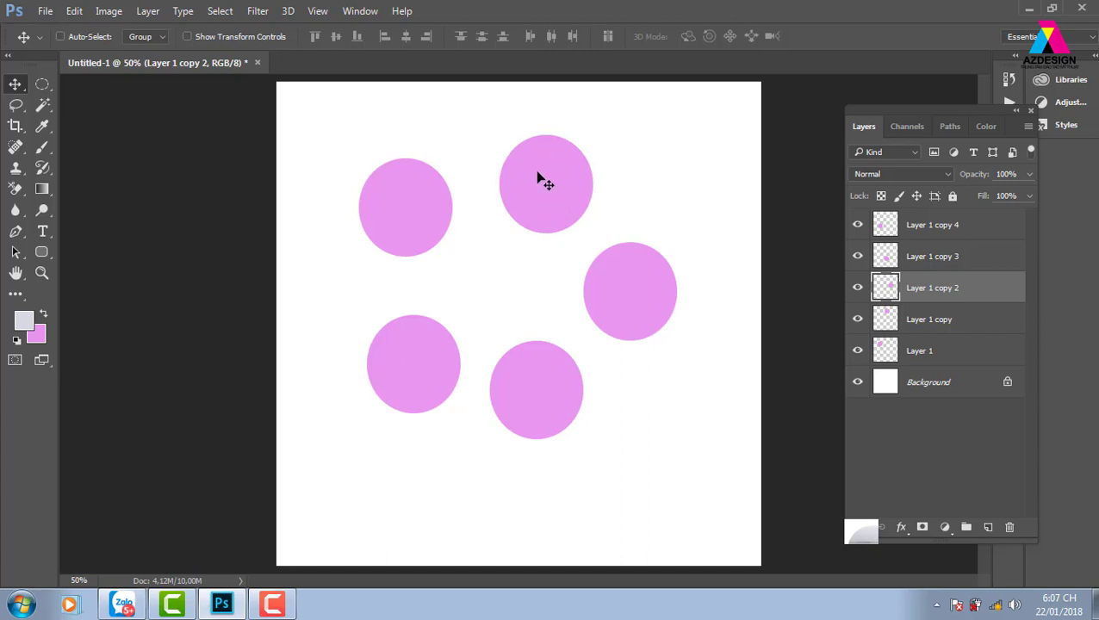
Raise the Layer 1 copy circle slightly, then duplicate it with Ctrl+J and place the copy to its right.
right_click(540, 177)
left_click(573, 184)
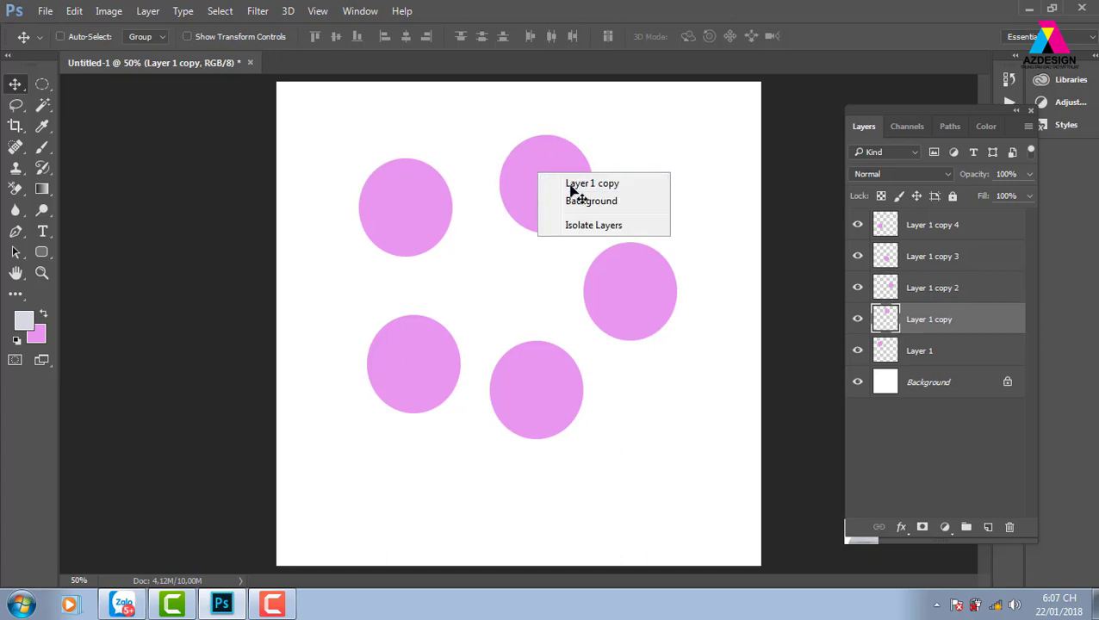
mouse_move(565, 199)
left_mouse_down()
mouse_move(568, 182)
mouse_move(570, 191)
left_mouse_up()
key("ctrl")
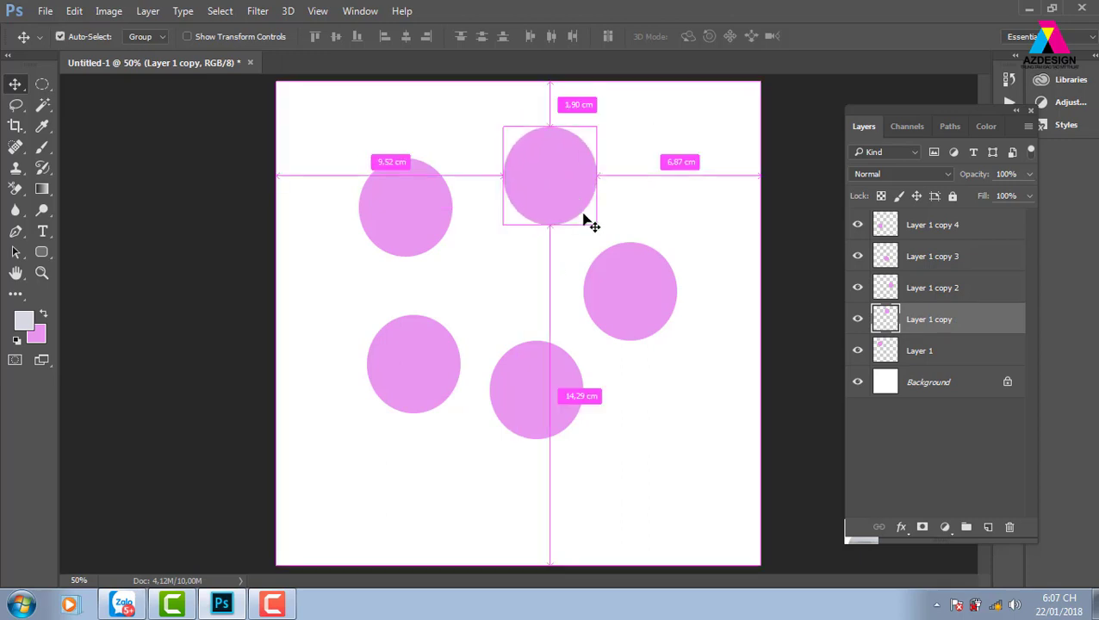
key("ctrl+j")
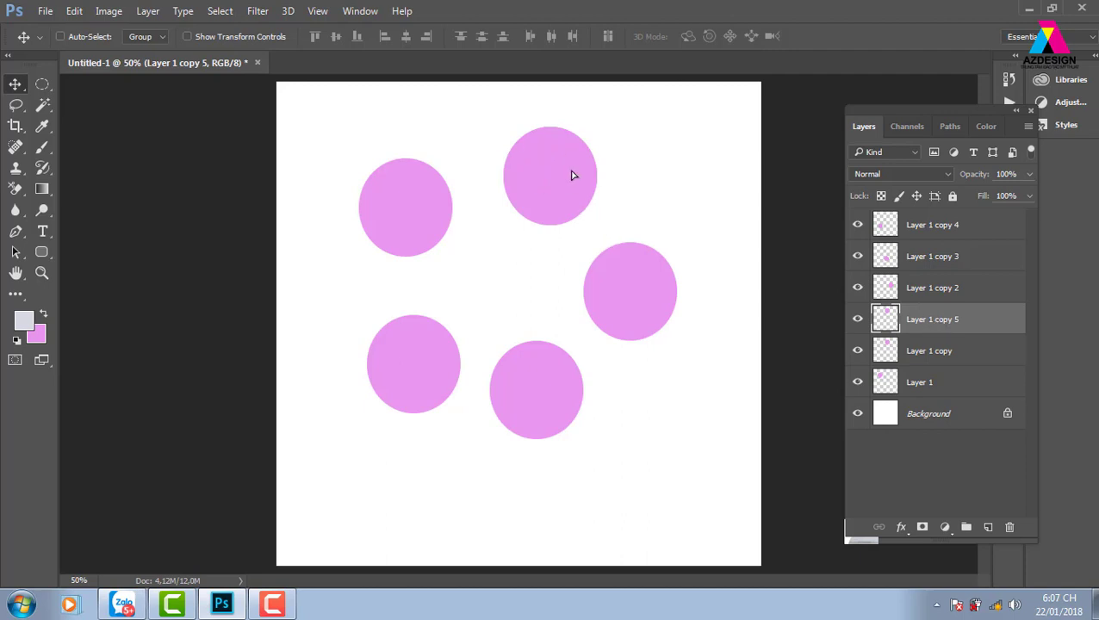
left_click_drag(571, 175, 686, 171)
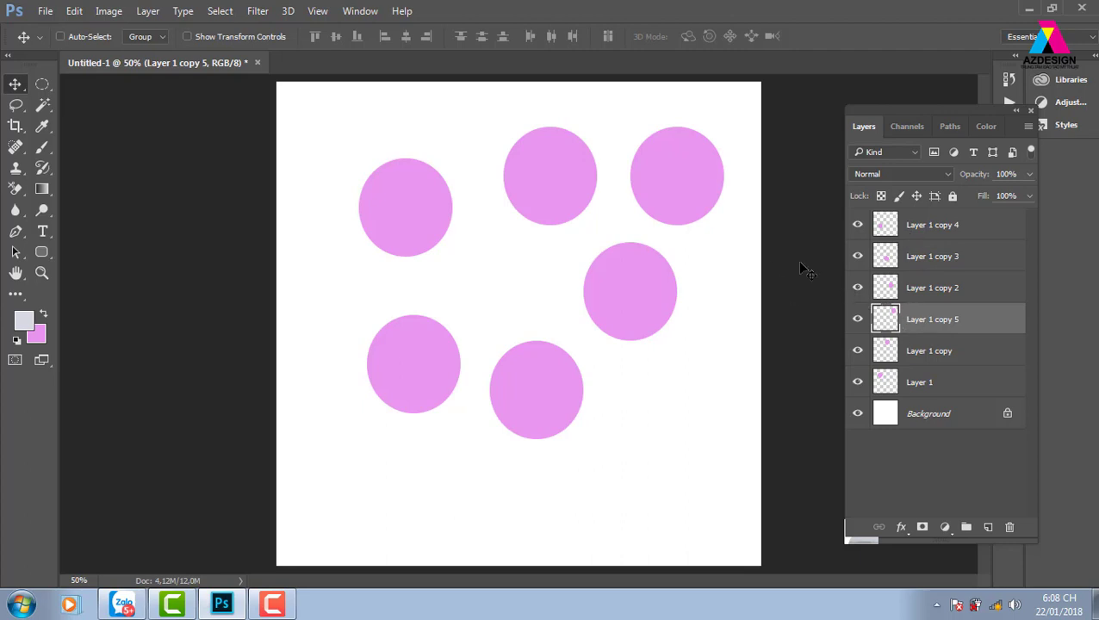
left_click_drag(713, 178, 711, 177)
left_click(24, 322)
left_click(763, 256)
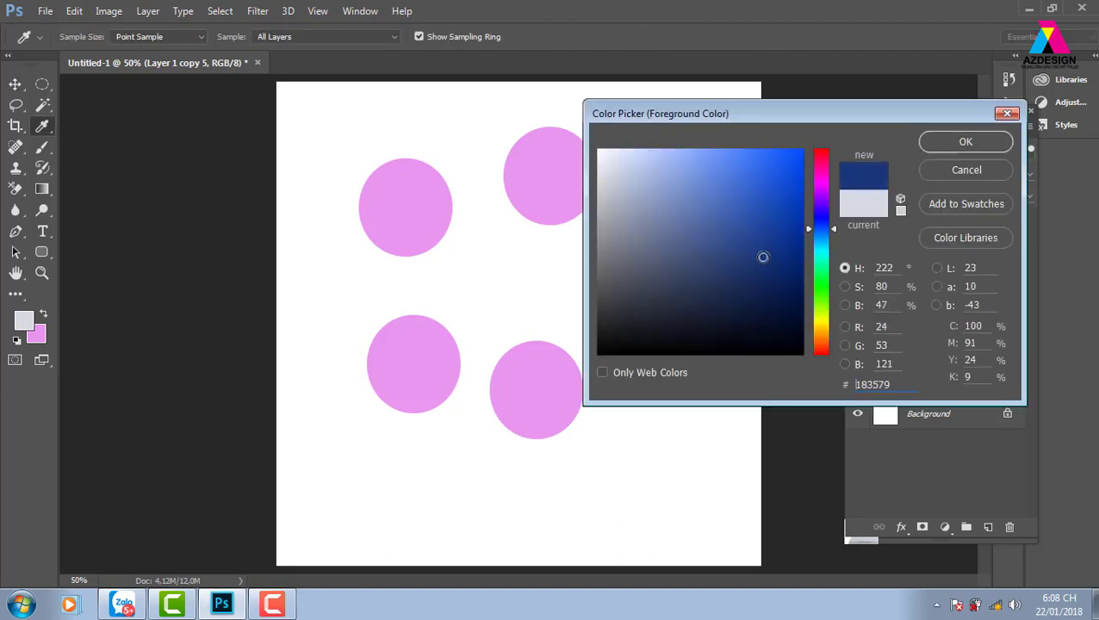
left_click(965, 141)
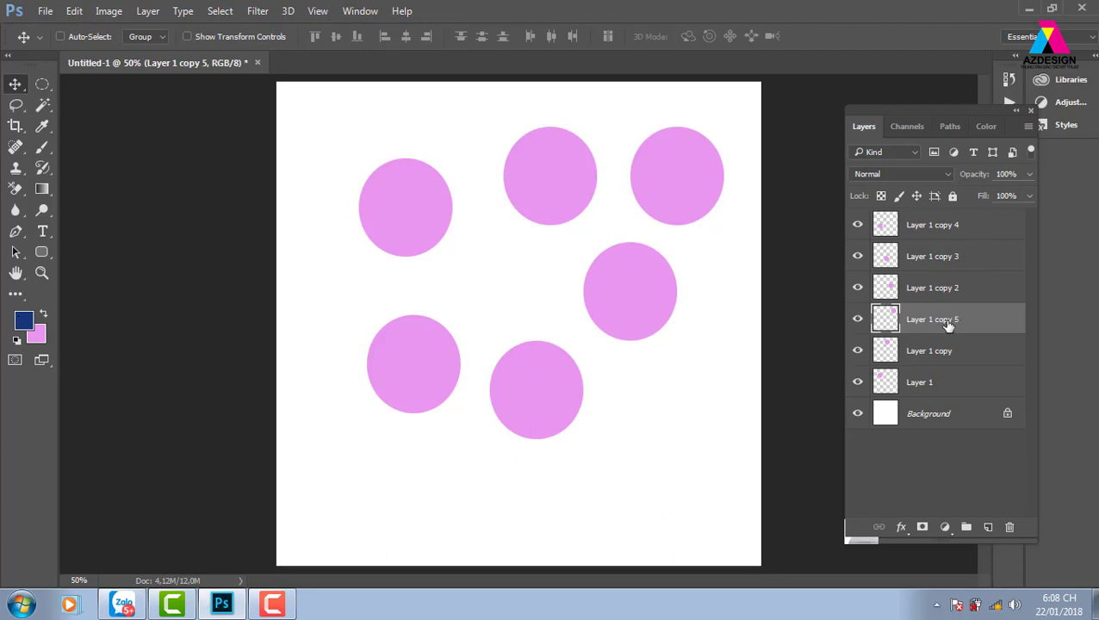
key("alt+BackSpace")
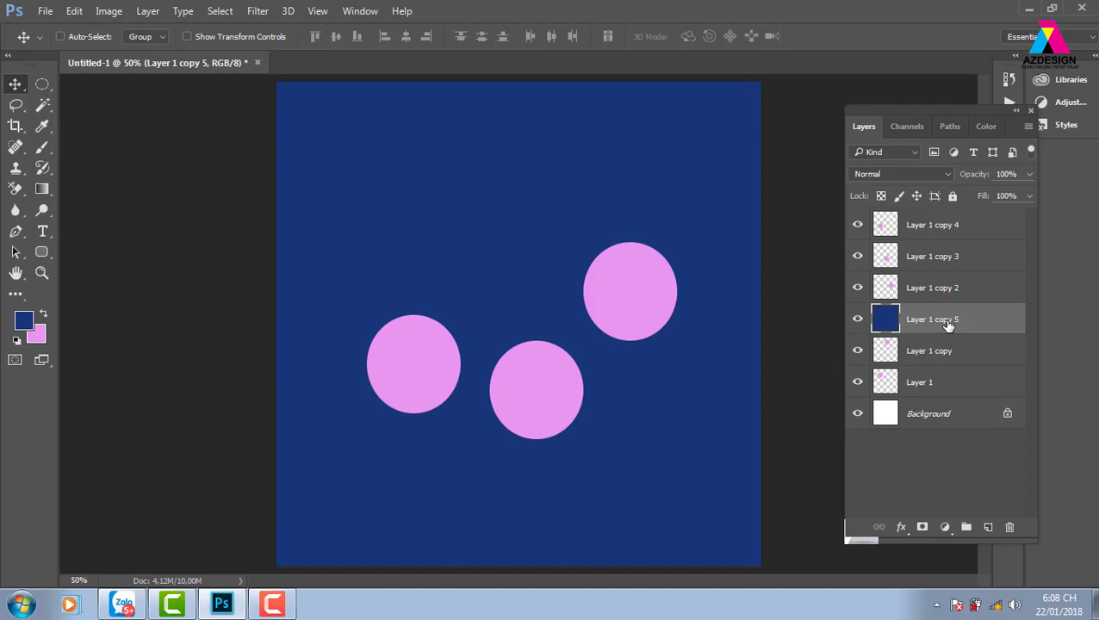
key("ctrl+z")
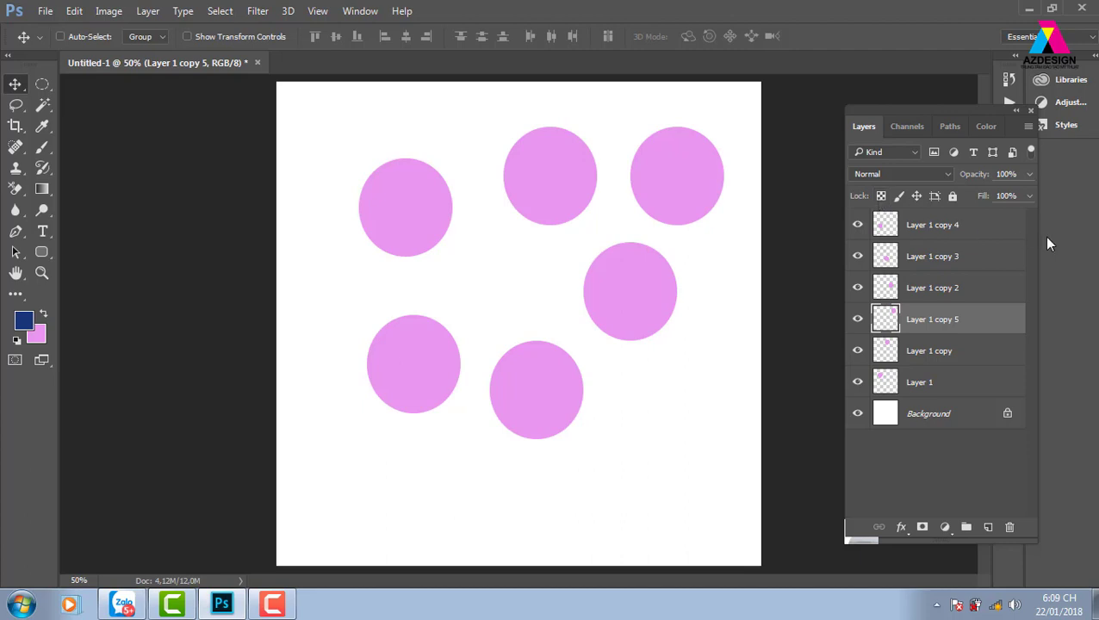
Lock Layer 1 copy 5's transparent pixels, fill its circle dark blue, and select Layer 1 copy.
left_click(881, 195)
key("alt+BackSpace")
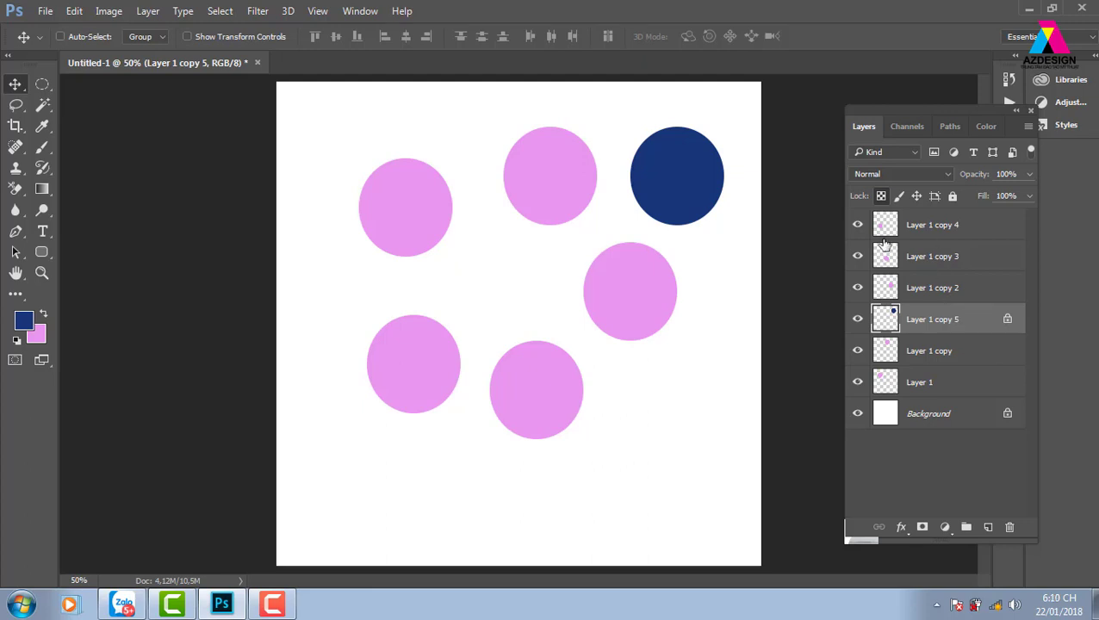
right_click(561, 173)
left_click(594, 183)
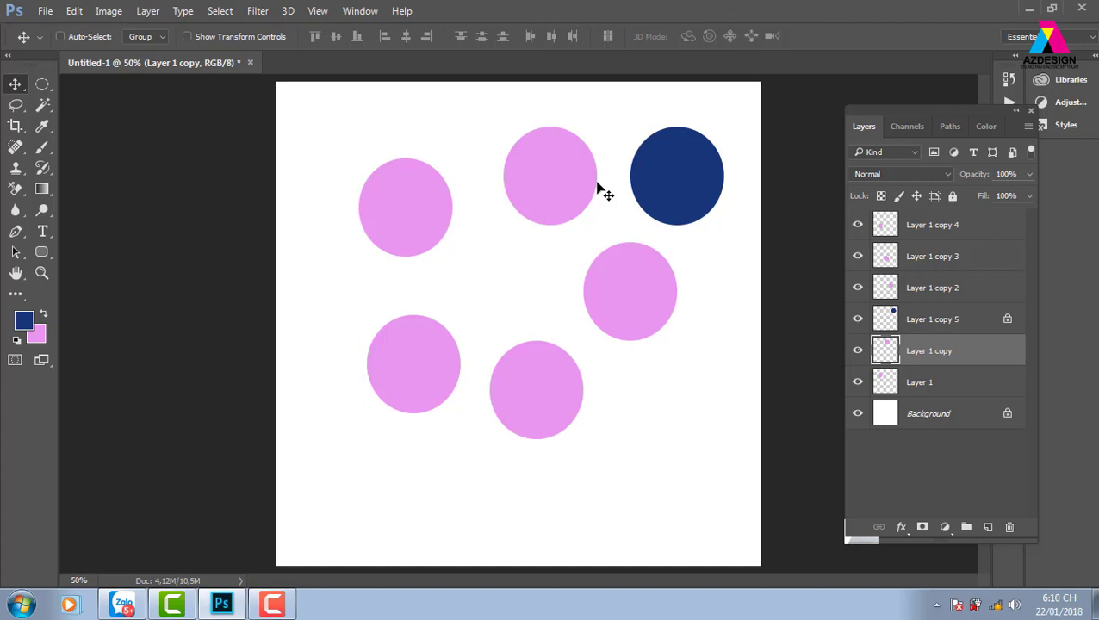
Add Layer 1 and Layer 1 copies 2, 3 and 4 to the layer selection.
left_click(605, 193, "ctrl")
left_click(427, 361, "shift")
left_click(543, 389, "shift")
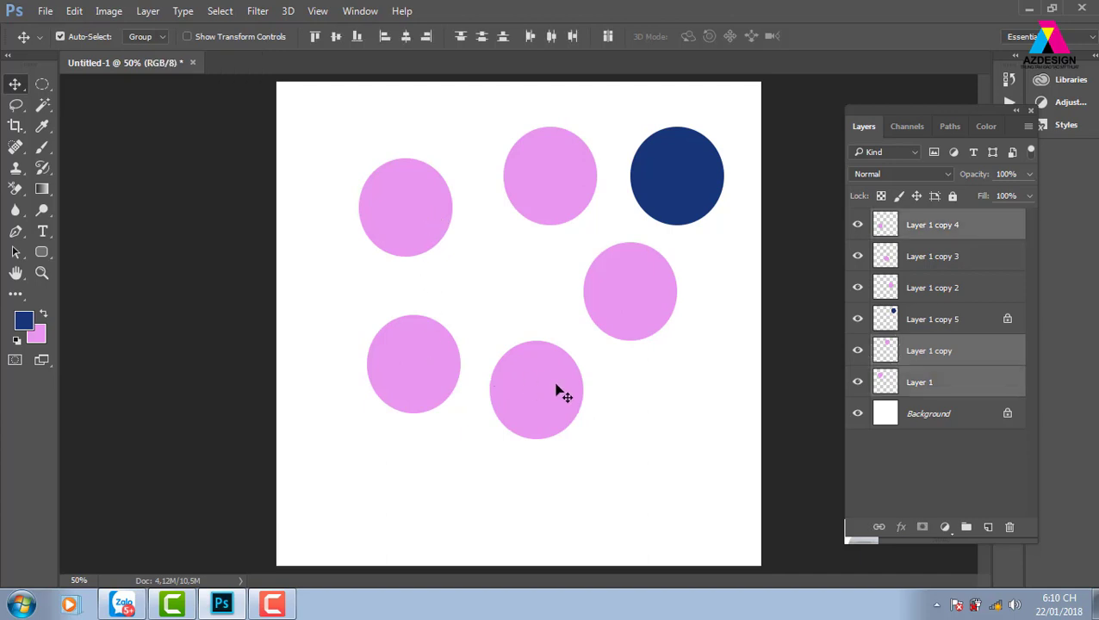
left_click(617, 299, "shift")
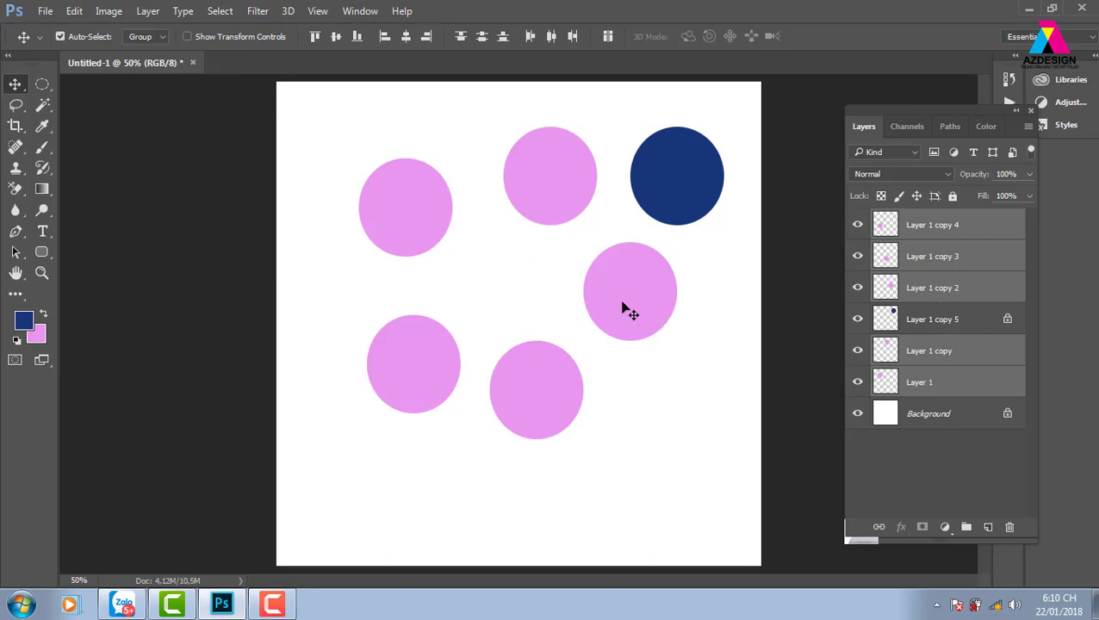
key("ctrl")
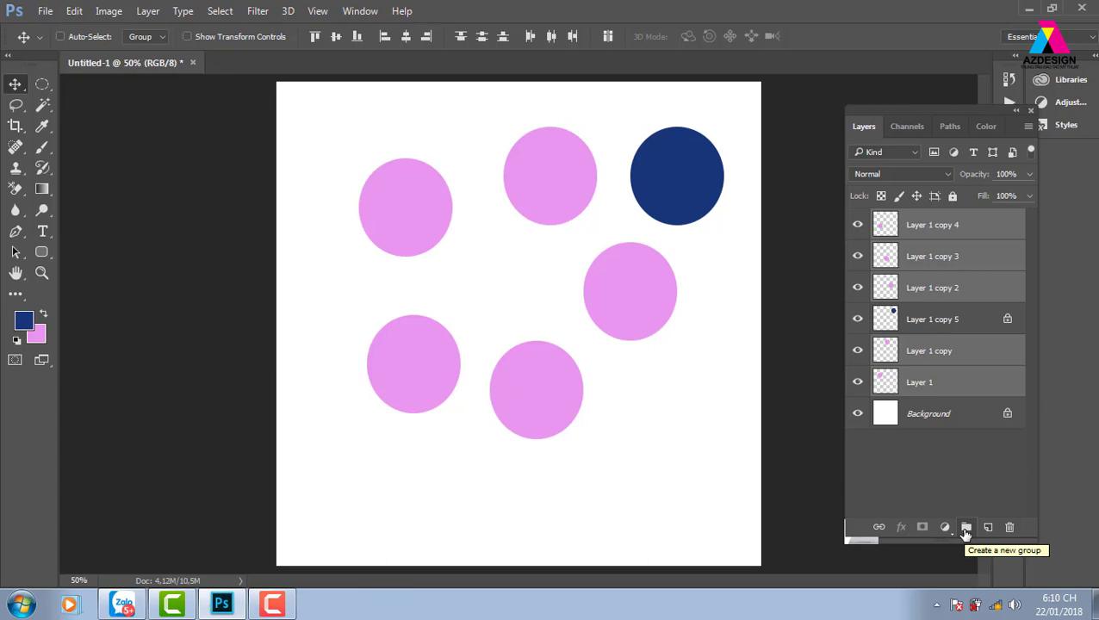
Group the five selected pink circle layers as Group 1, then select Layer 1 copy 5.
left_click(966, 528)
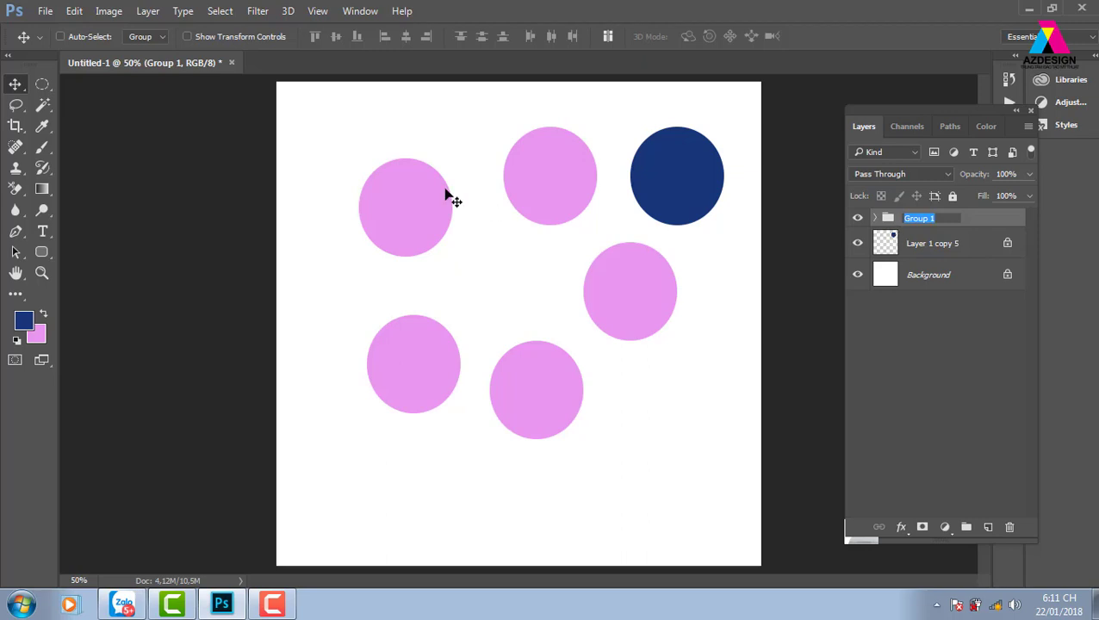
left_click(422, 222)
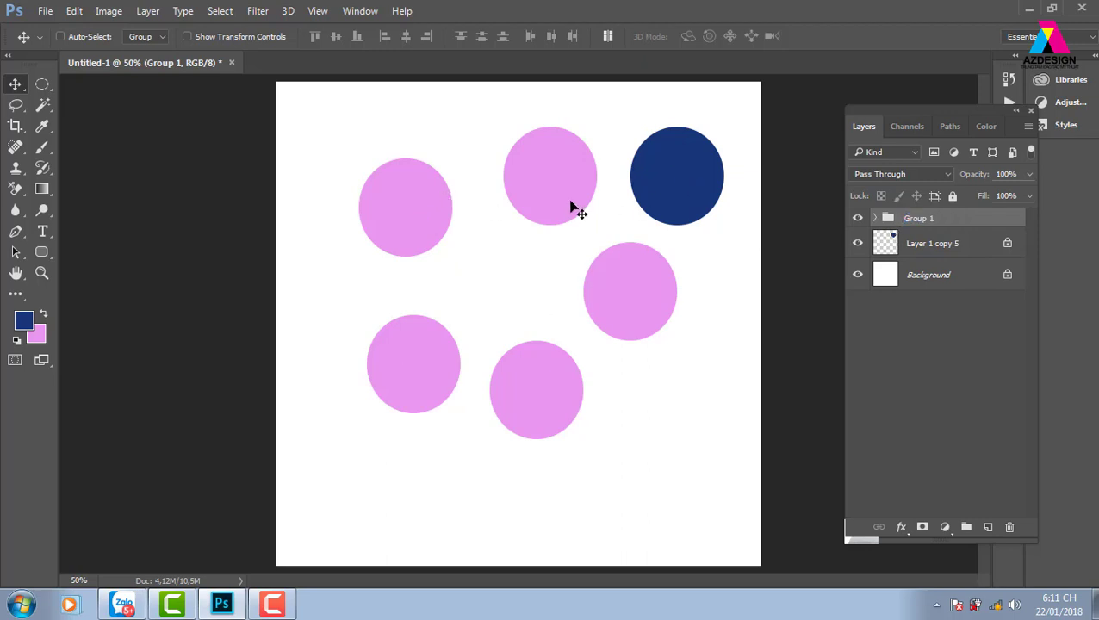
left_click(970, 249)
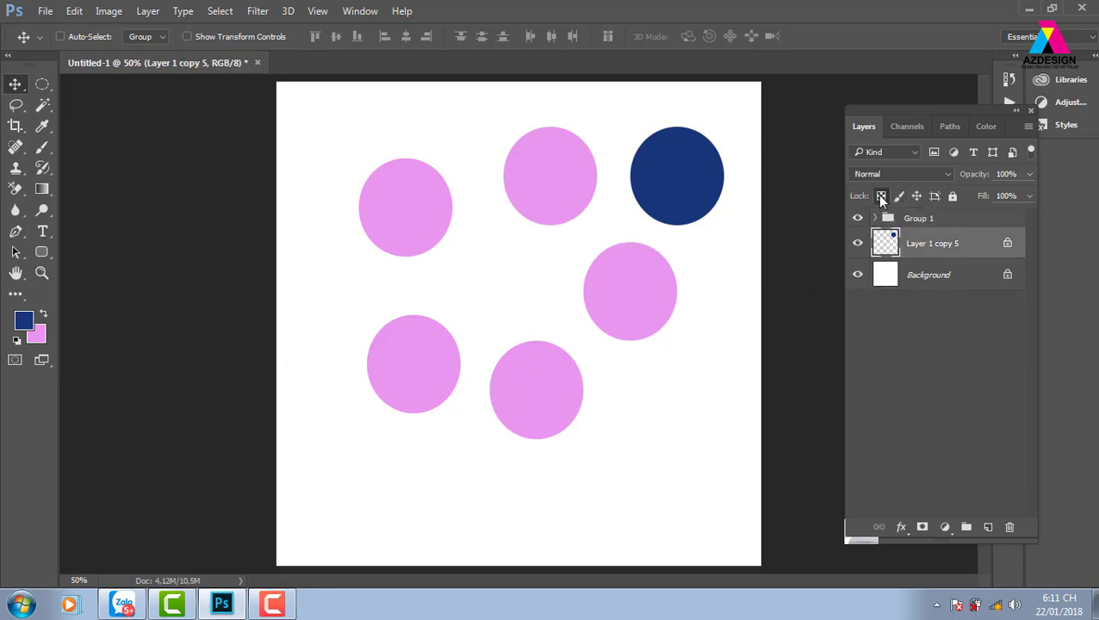
Unlock Layer 1 copy 5's transparent pixels and set Auto-Select to Layer.
left_click(880, 197)
left_click(158, 37)
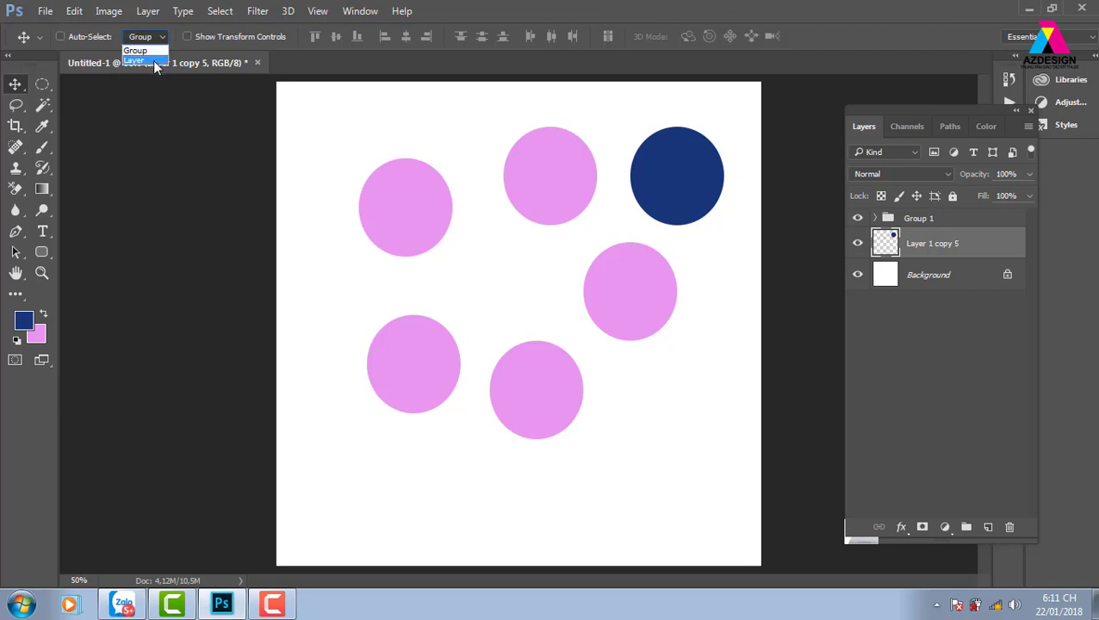
left_click(138, 55)
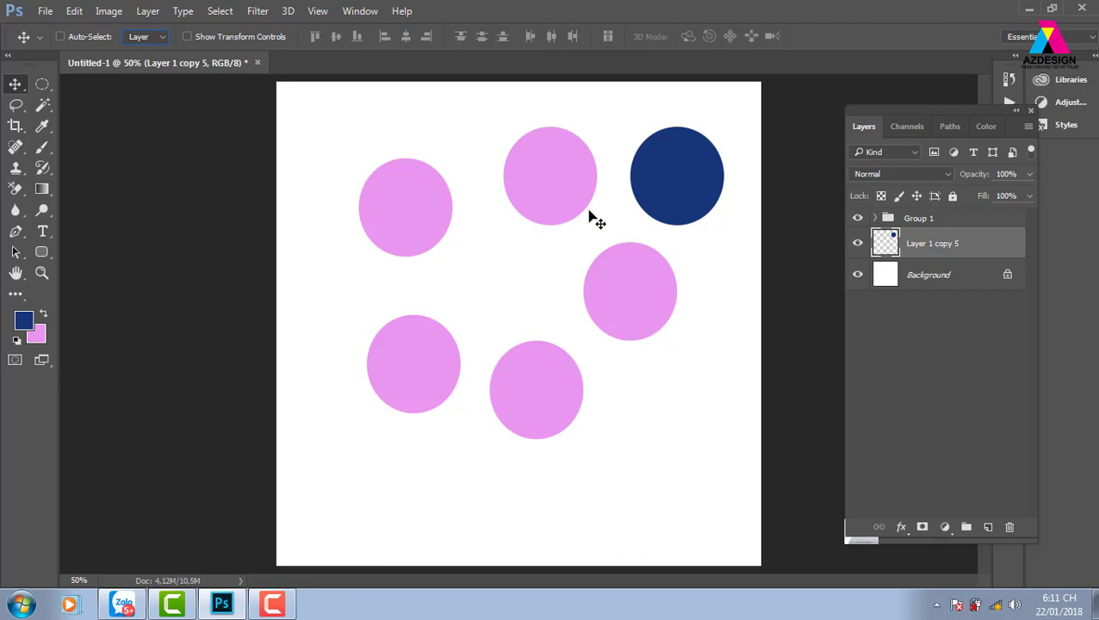
Test-move the top-centre pink circle, undo the move, and set Auto-Select back to Group.
left_click_drag(595, 222, 594, 221)
key("ctrl")
key("ctrl")
left_click_drag(556, 181, 556, 195)
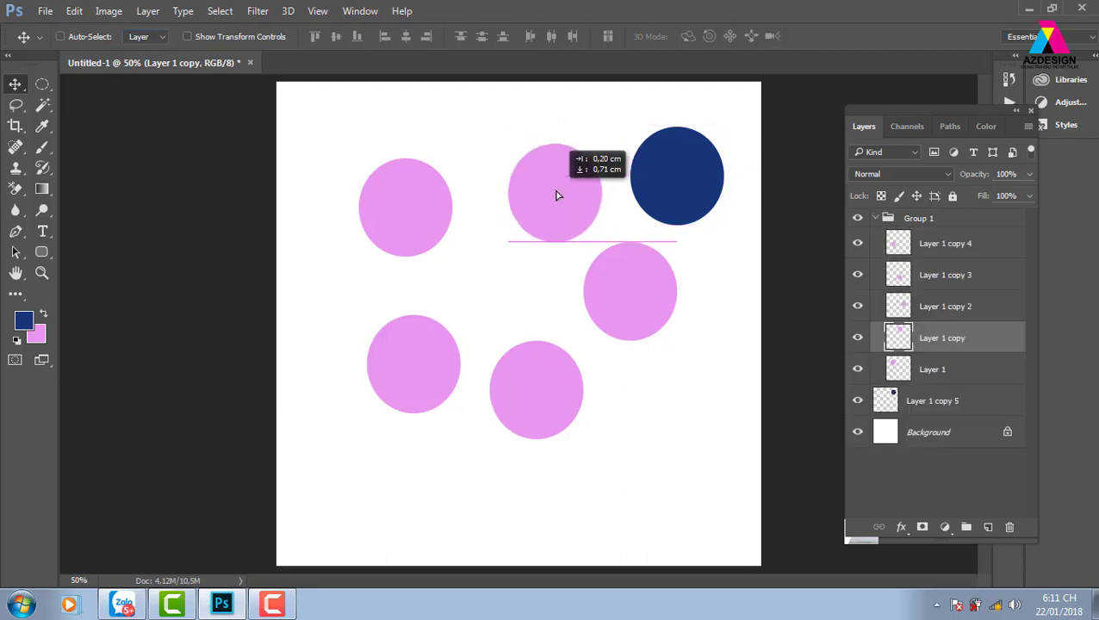
key("ctrl")
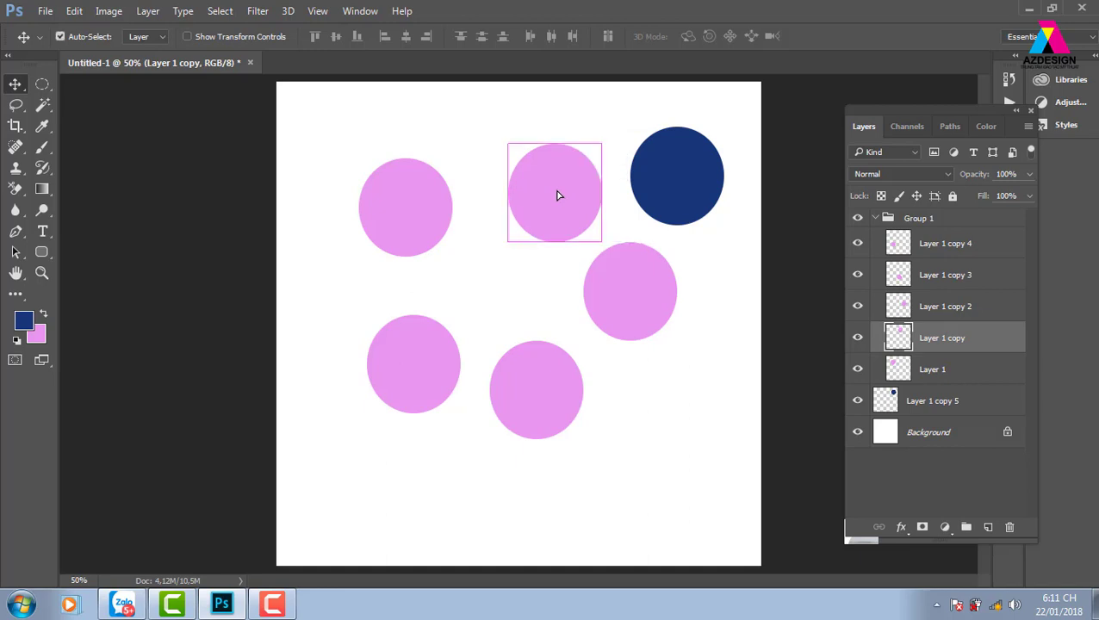
key("ctrl+z")
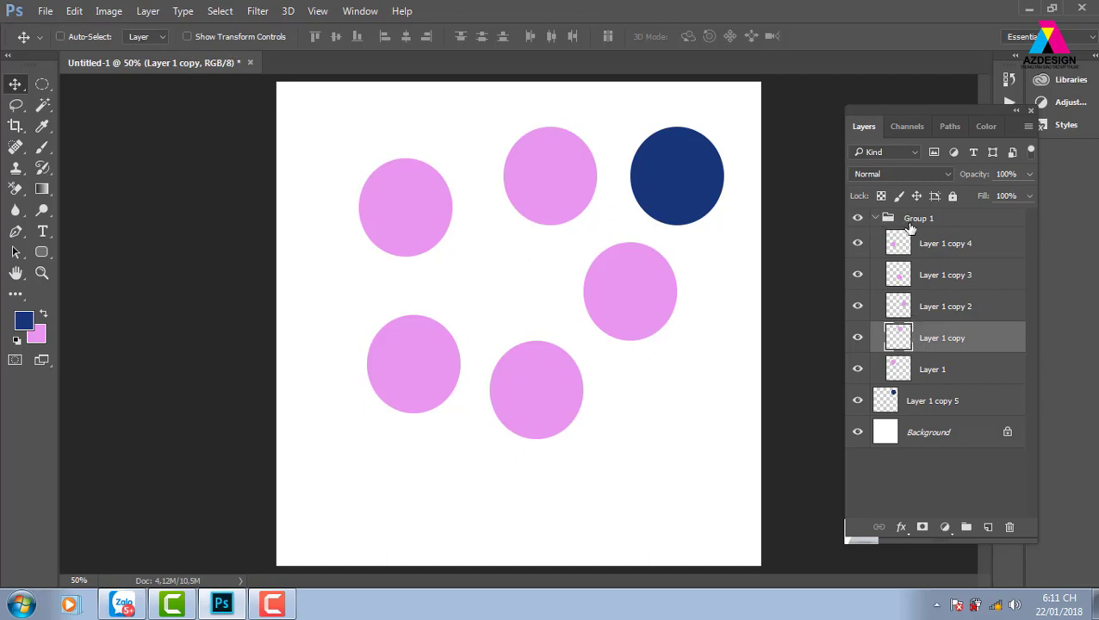
left_click(150, 39)
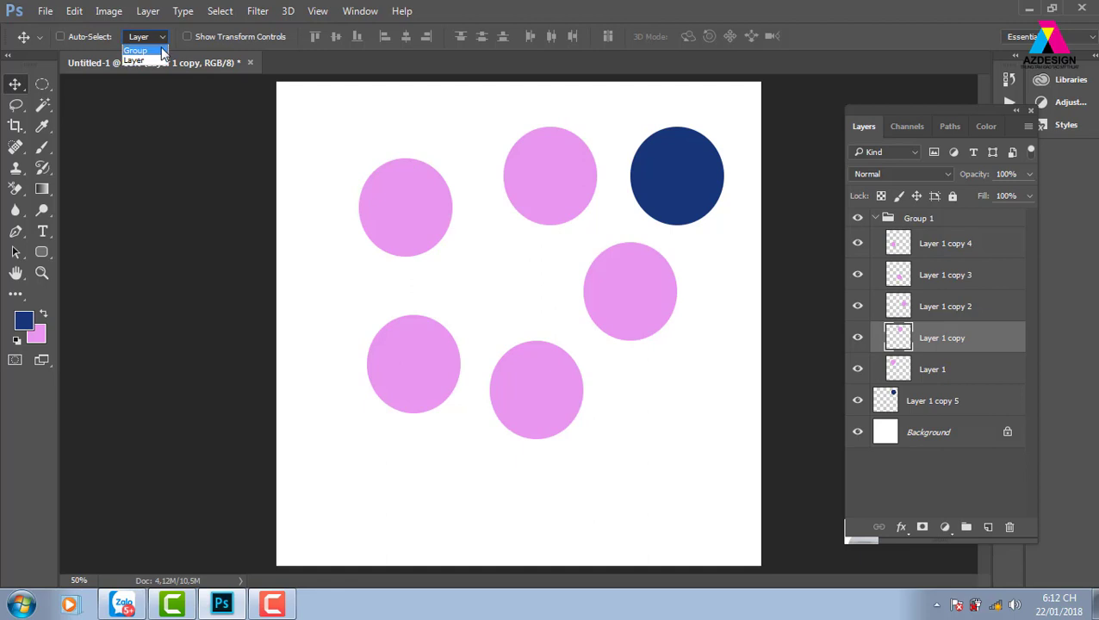
left_click(135, 51)
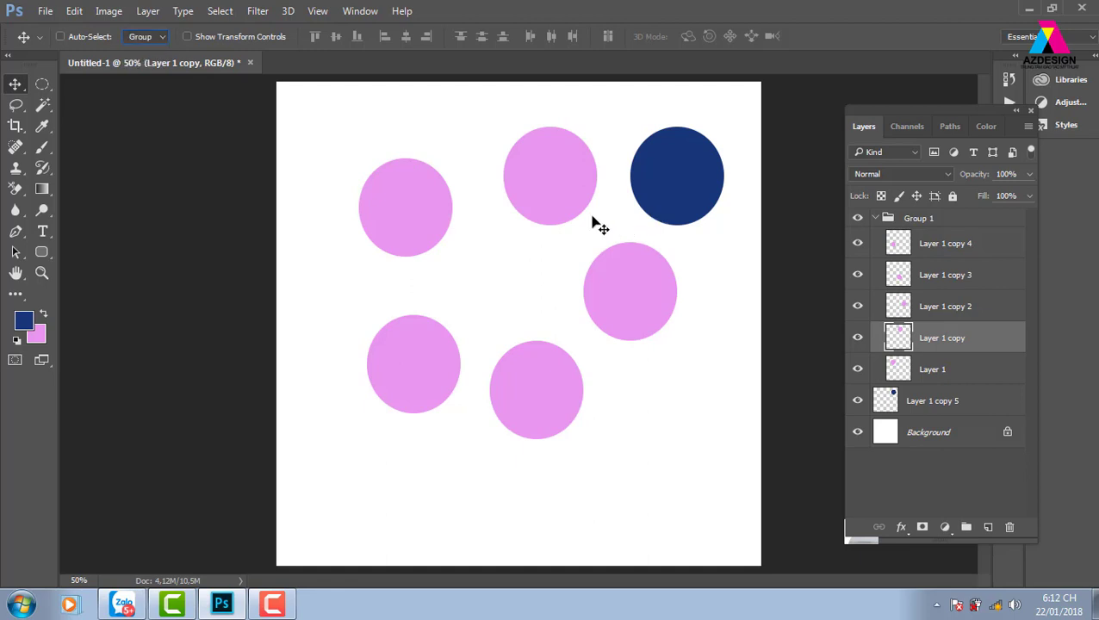
left_click(560, 192)
key("ctrl")
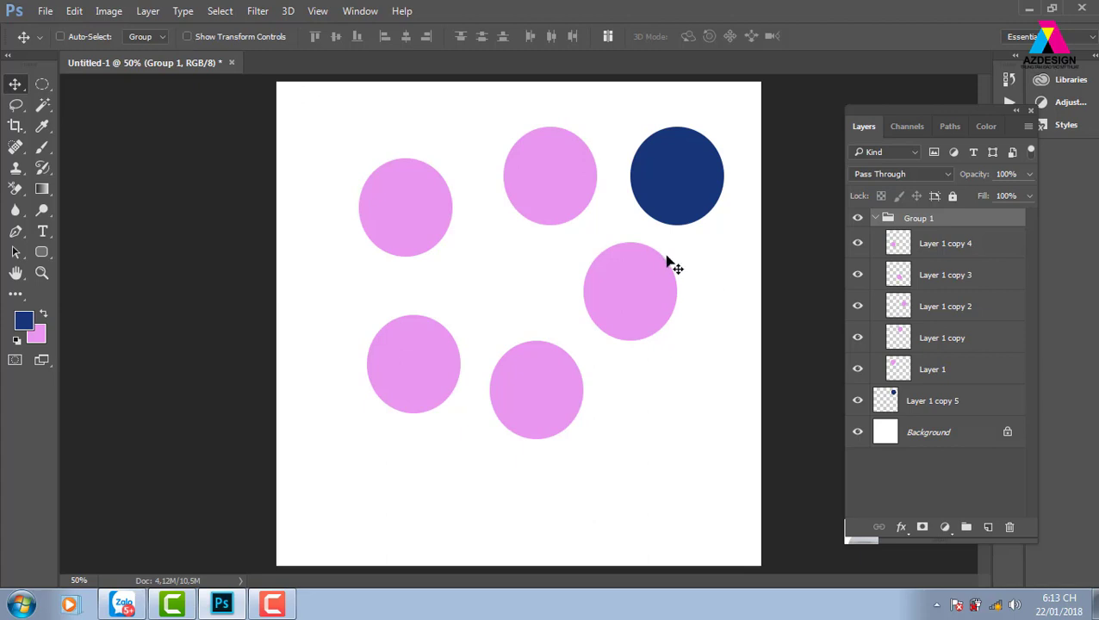
Select the Layer 1 copy circle, nudge it up-left, and enable Show Transform Controls.
right_click(567, 178)
left_click(612, 204)
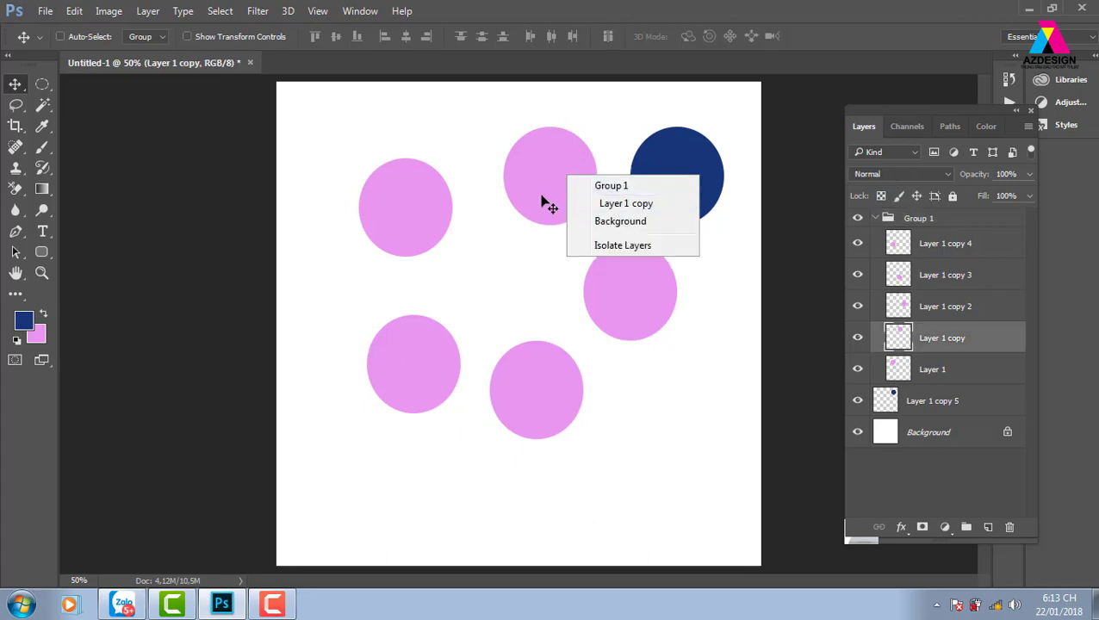
left_click_drag(545, 197, 536, 190)
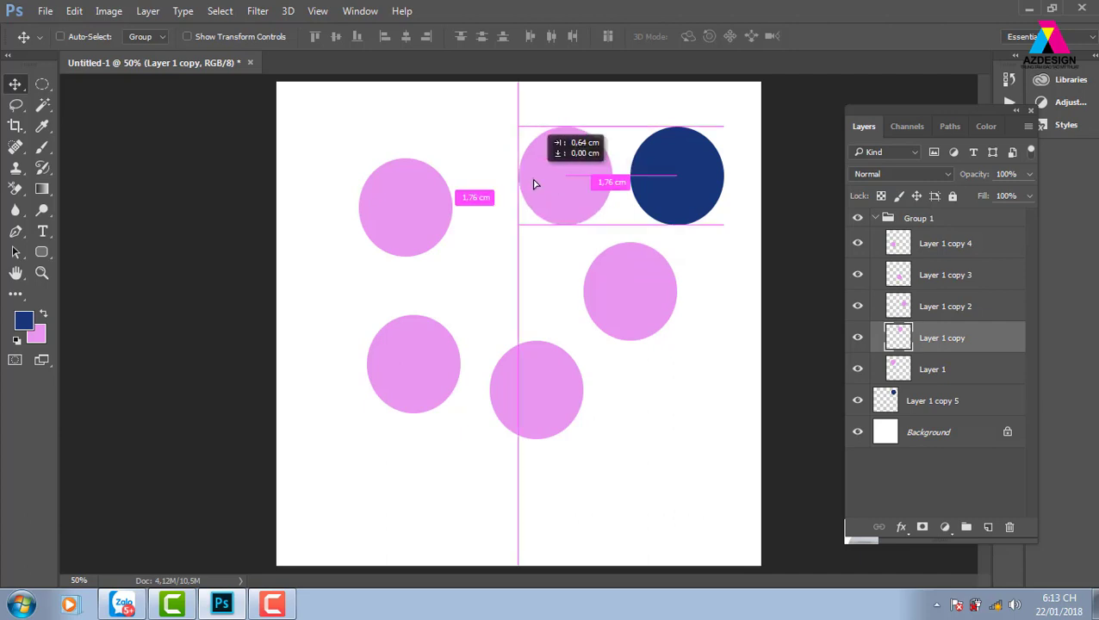
left_click_drag(578, 291, 574, 287)
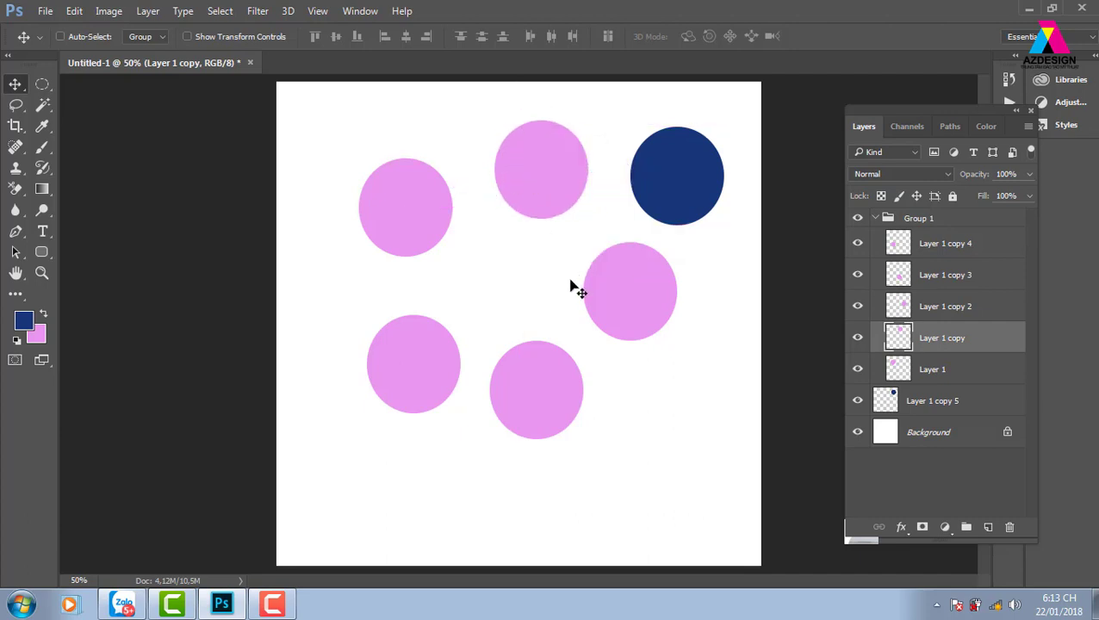
left_click(187, 36)
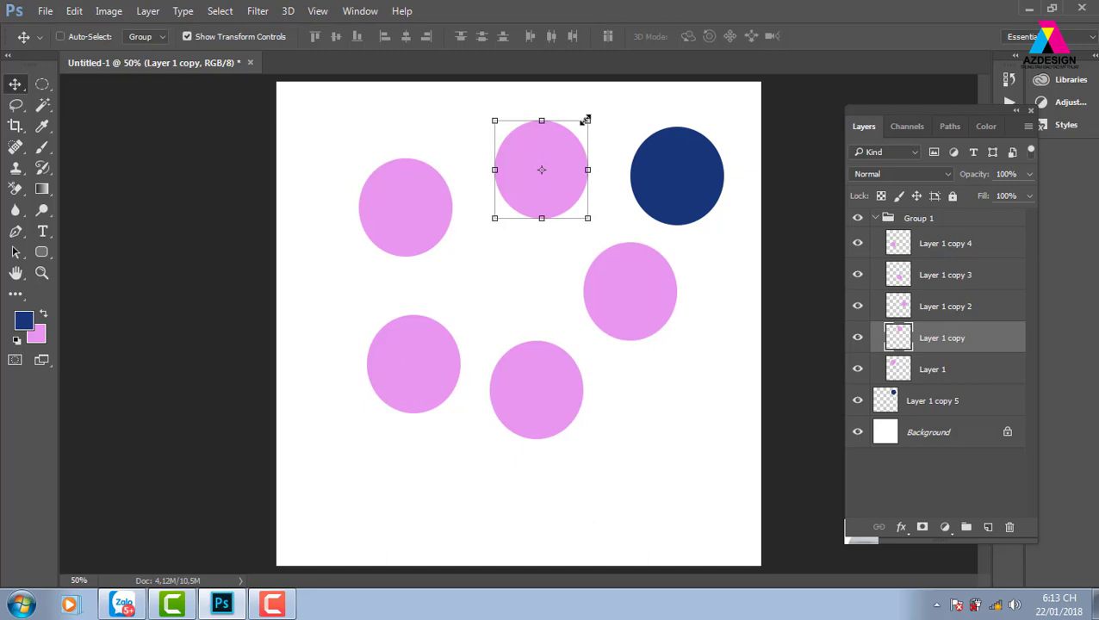
Scale the top-centre Layer 1 copy circle to about 68% with a corner handle and commit.
mouse_move(589, 120)
left_mouse_down()
mouse_move(624, 103)
mouse_move(572, 140)
mouse_move(628, 99)
mouse_move(594, 141)
mouse_move(570, 140)
left_mouse_up()
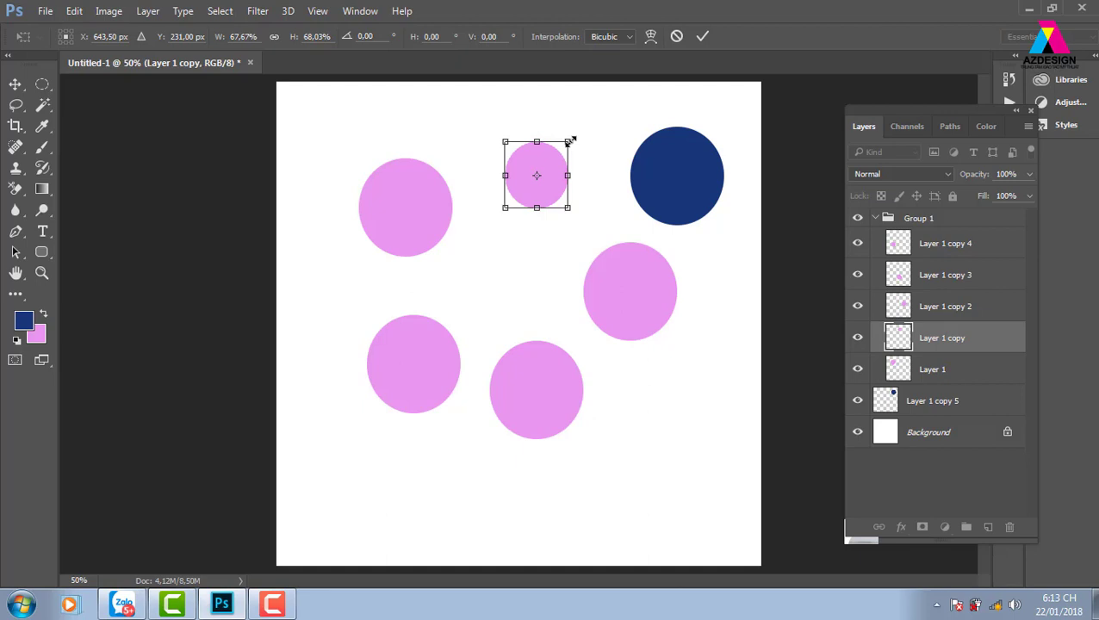
key("Return")
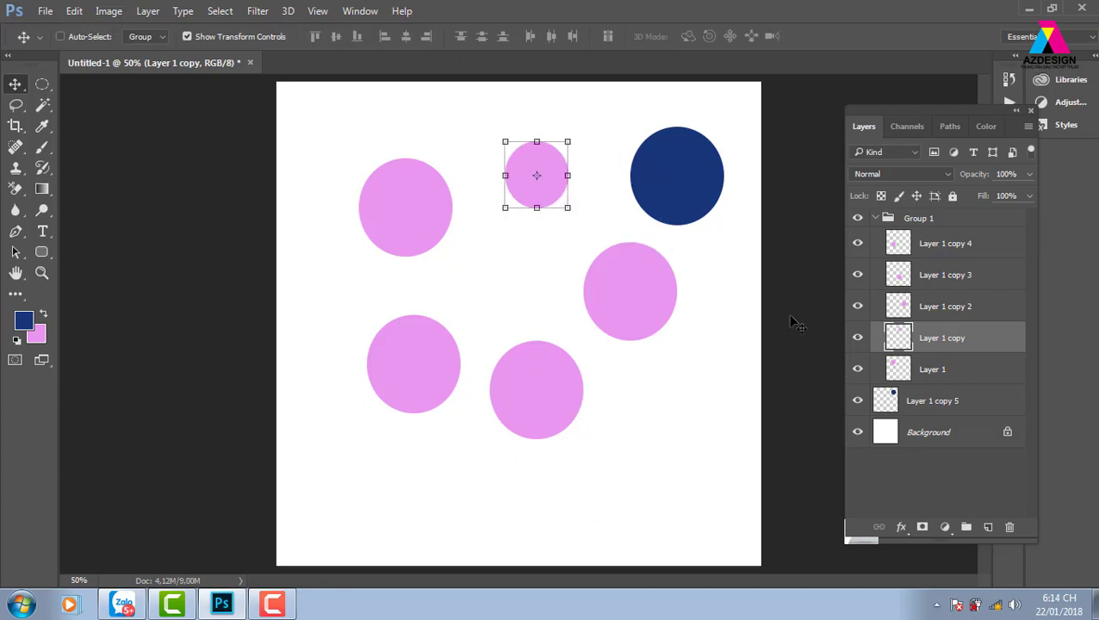
right_click(659, 293)
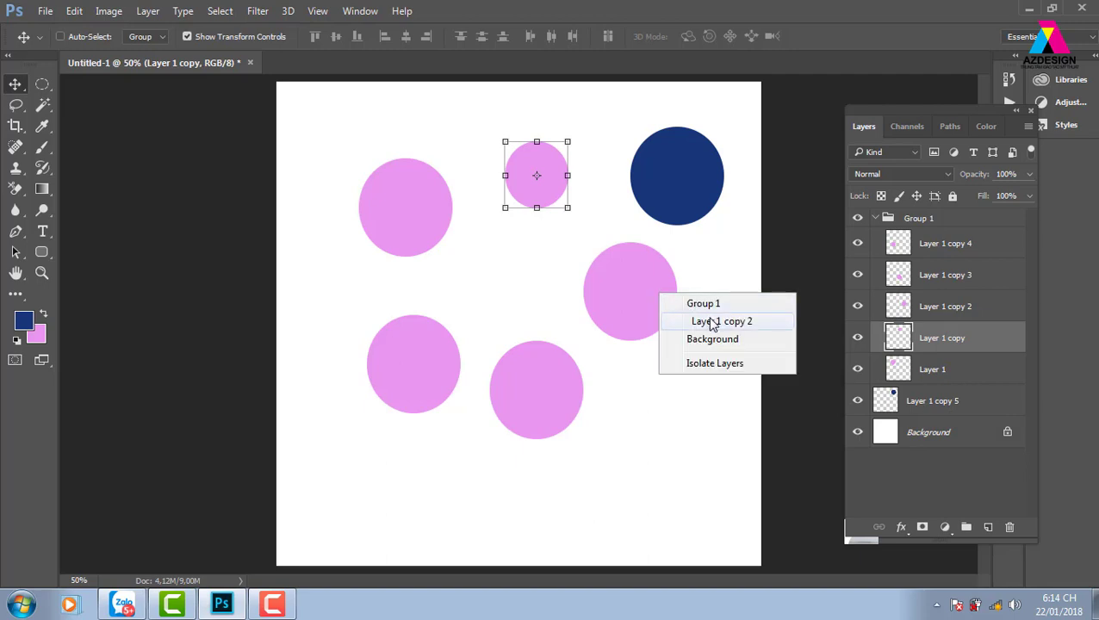
Enlarge the pink circle on Layer 1 copy 2 to about 101% with Free Transform.
left_click(674, 321)
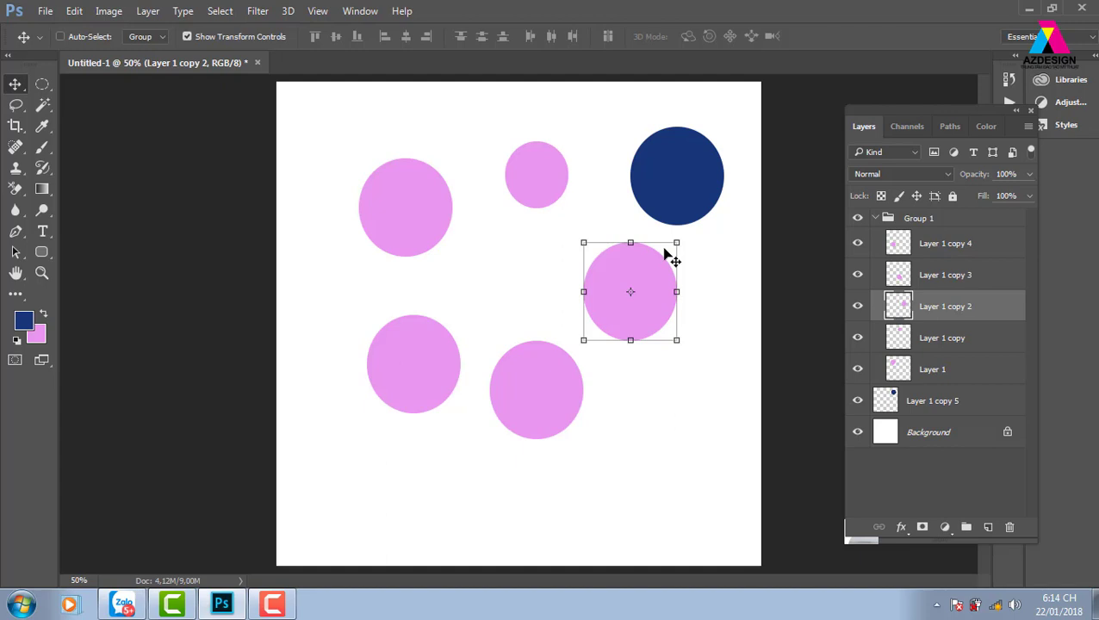
left_click(187, 36)
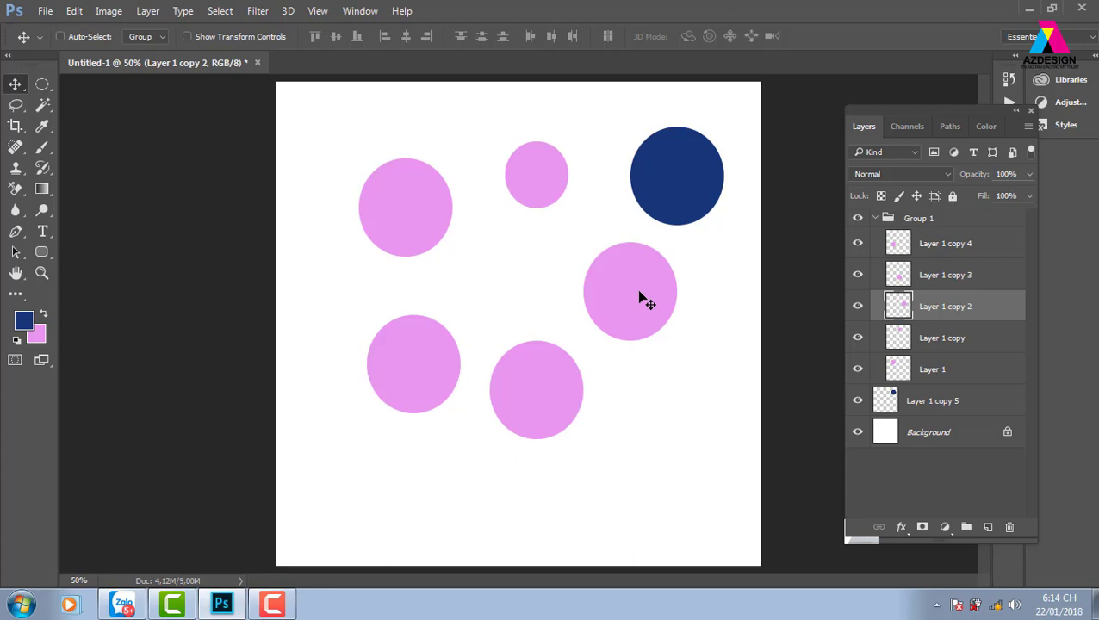
key("ctrl+t")
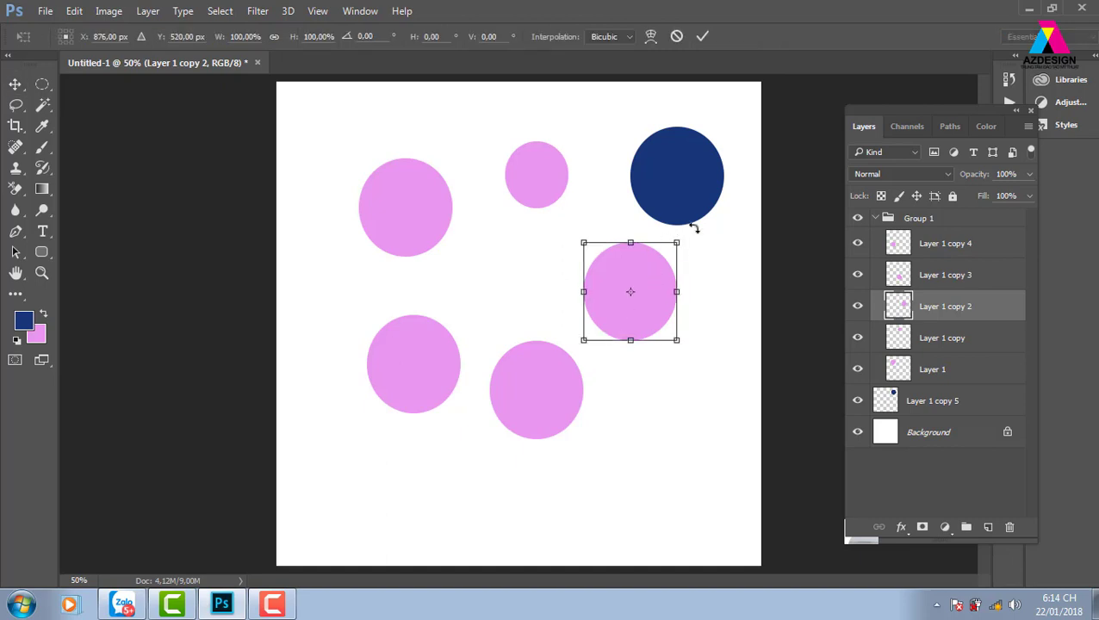
mouse_move(678, 242)
left_mouse_down()
mouse_move(706, 210)
mouse_move(678, 242)
left_mouse_up()
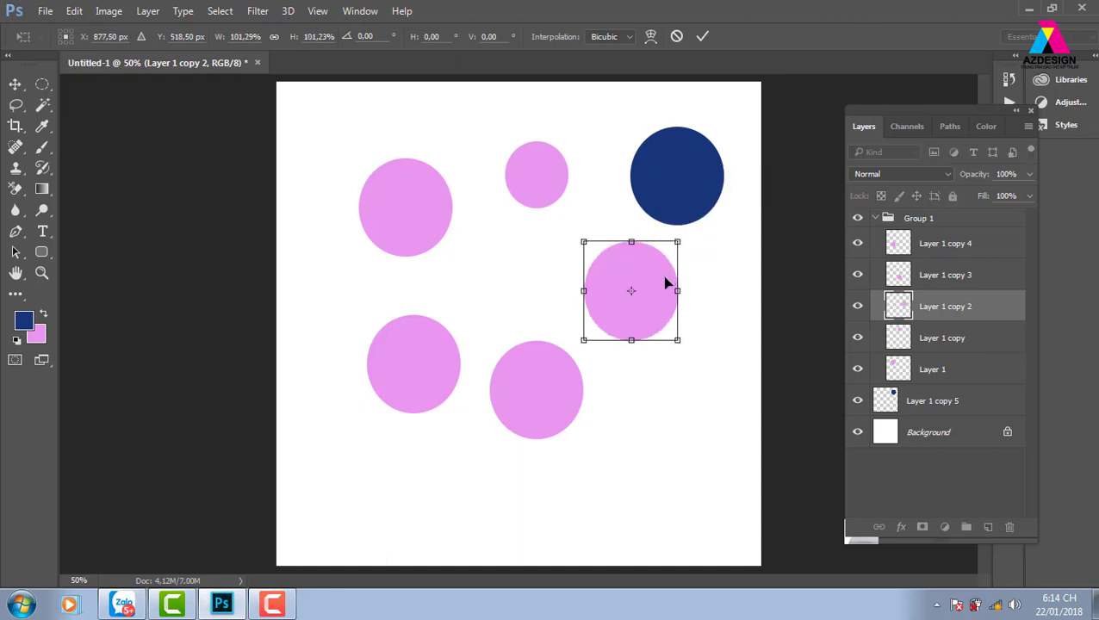
key("Return")
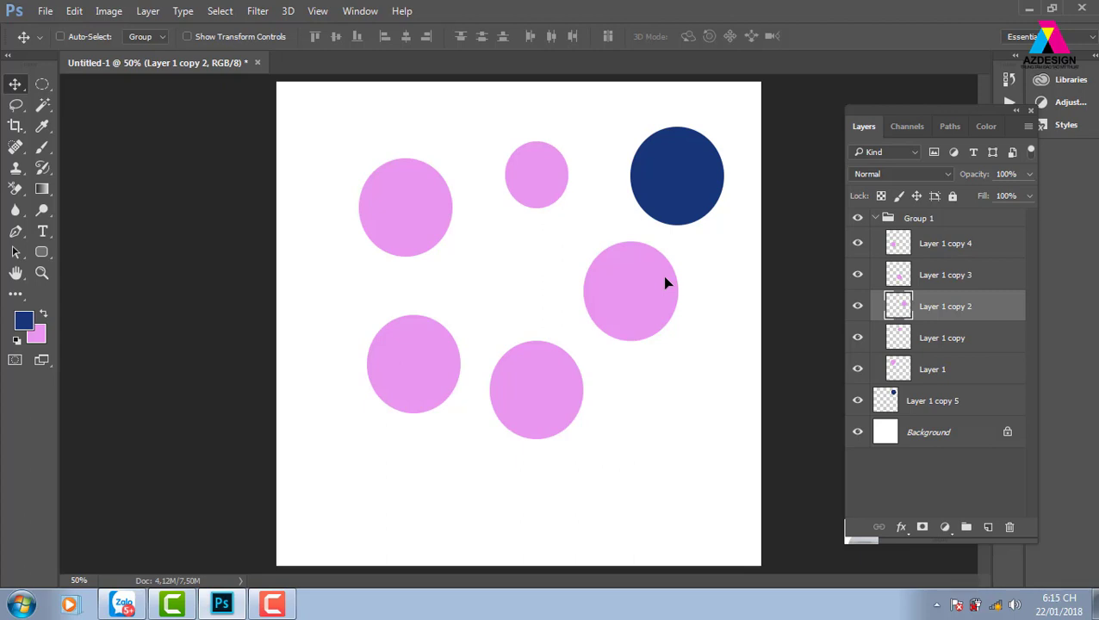
Delete Group 1 along with all of its pink circles.
left_click(935, 243)
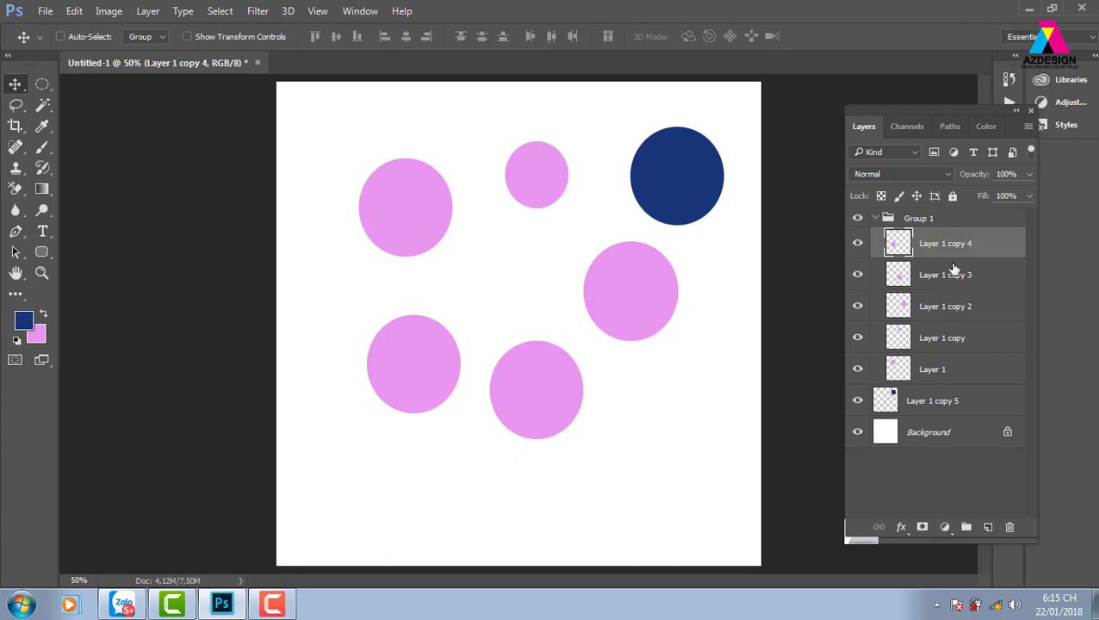
left_click(918, 218)
left_click(1009, 527)
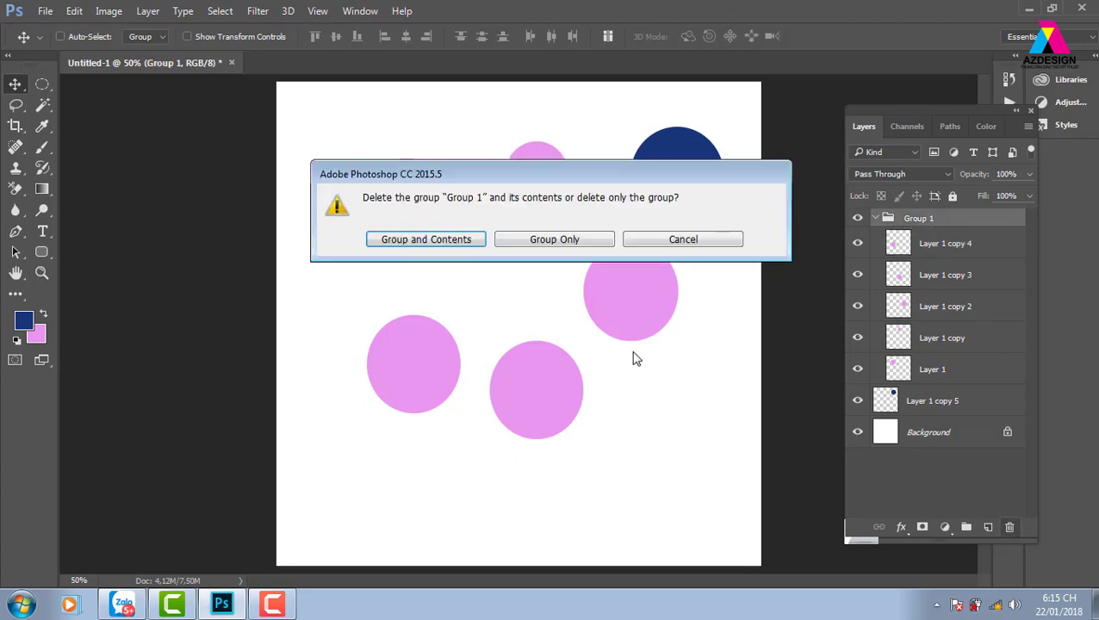
left_click(447, 243)
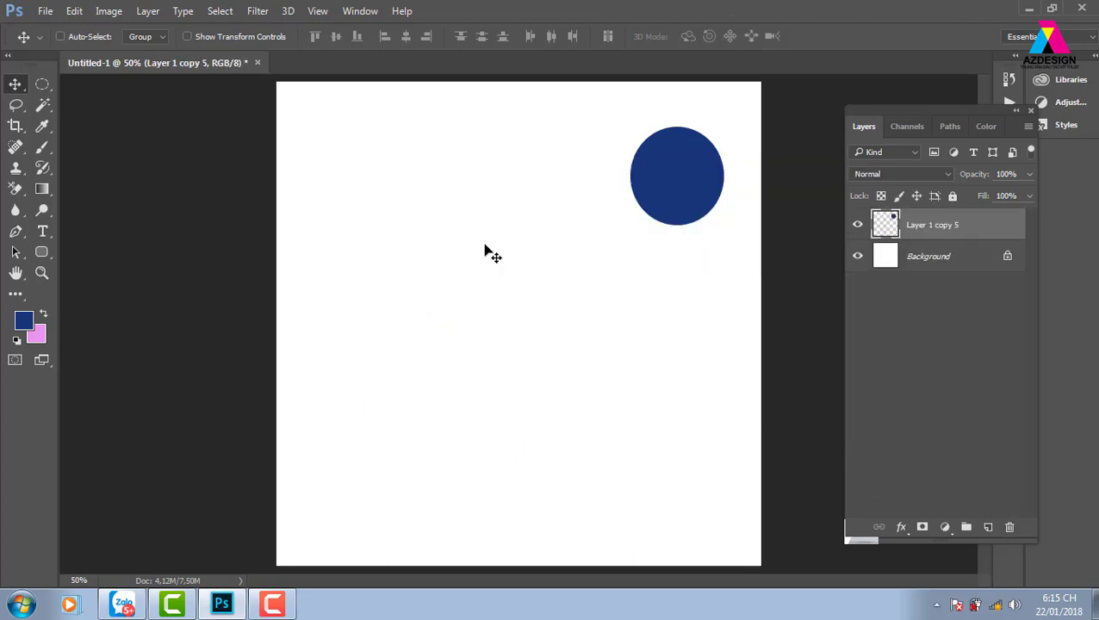
Select the blue circle's layer and move the circle to the canvas centre.
right_click(684, 183)
left_click(702, 191)
left_click_drag(700, 188, 526, 320)
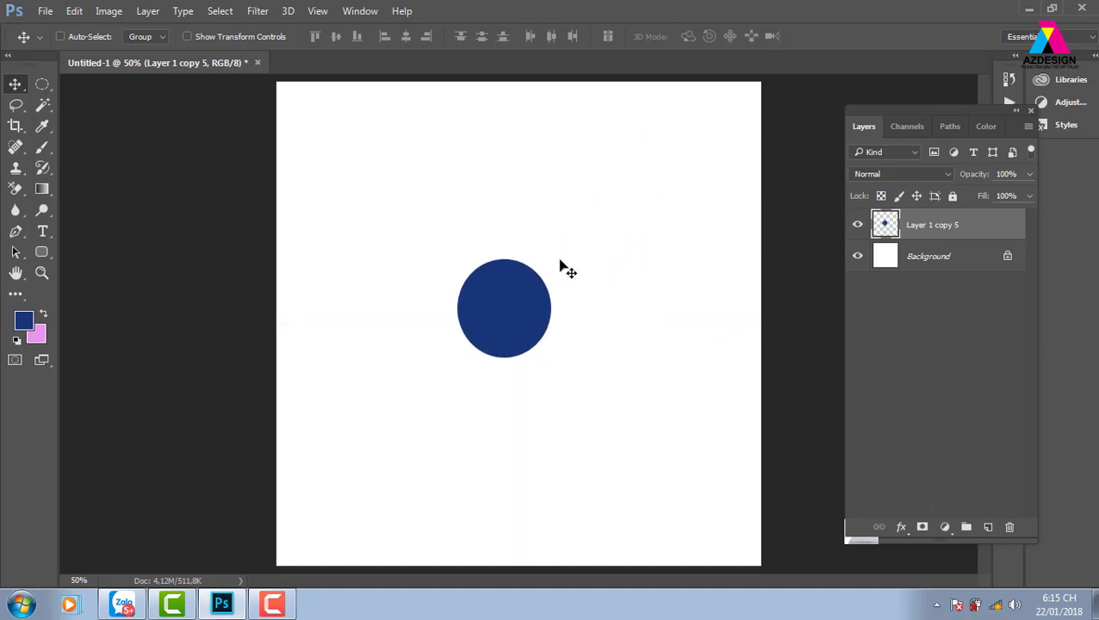
Scale the blue circle to about double size and skew its sides into a slanted ellipse.
key("ctrl+t")
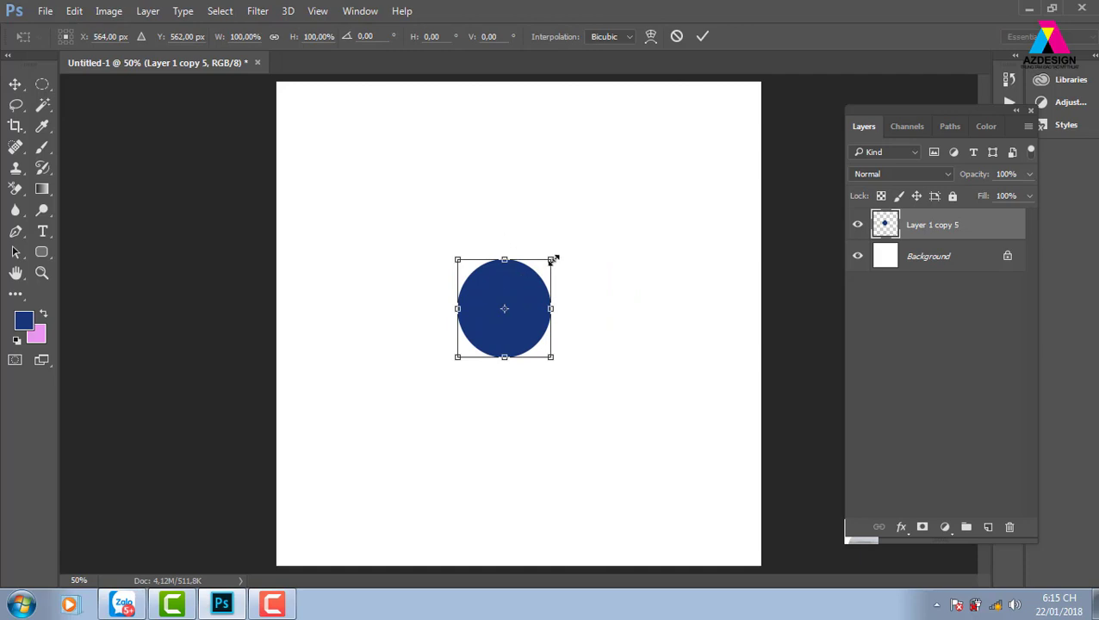
mouse_move(553, 259)
left_mouse_down()
mouse_move(533, 276)
mouse_move(497, 236)
mouse_move(496, 324)
mouse_move(496, 276)
left_mouse_up()
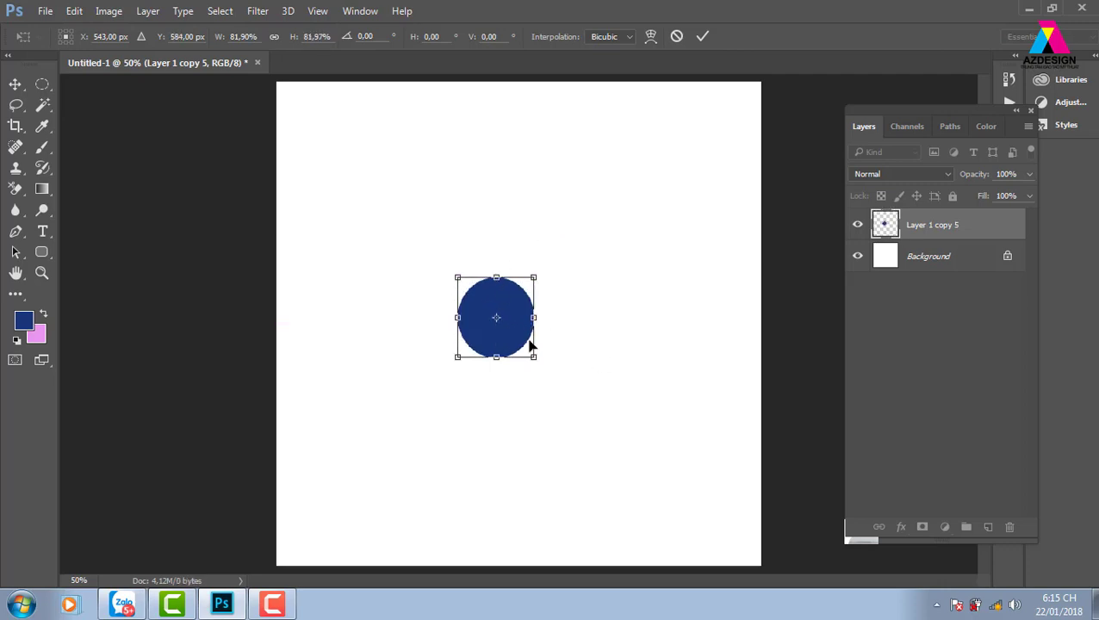
left_click_drag(519, 335, 570, 319)
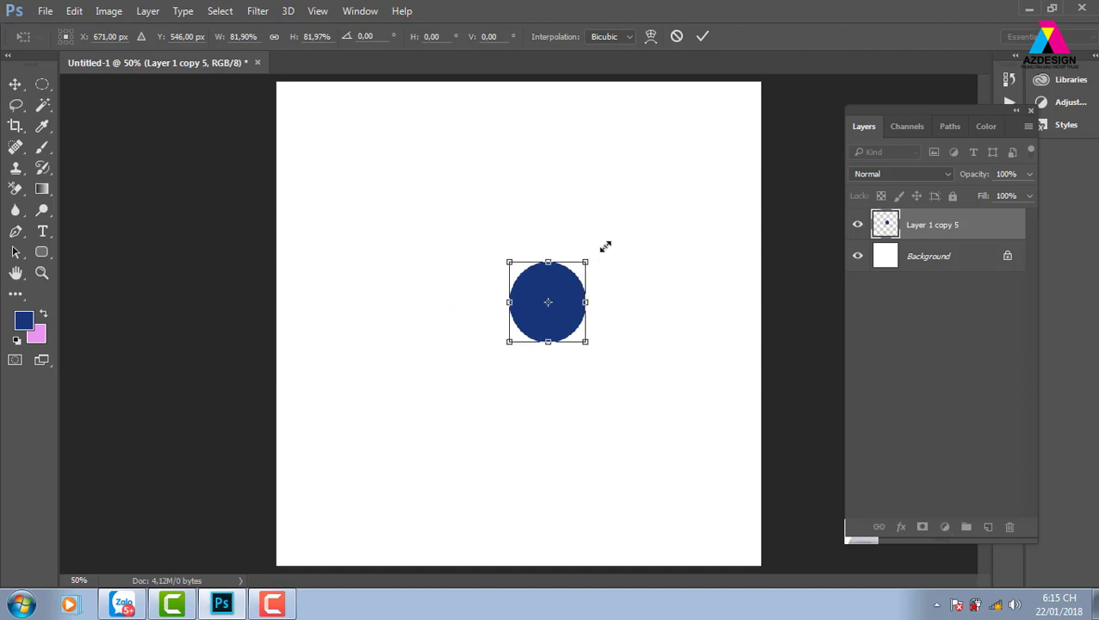
left_click_drag(603, 243, 658, 197)
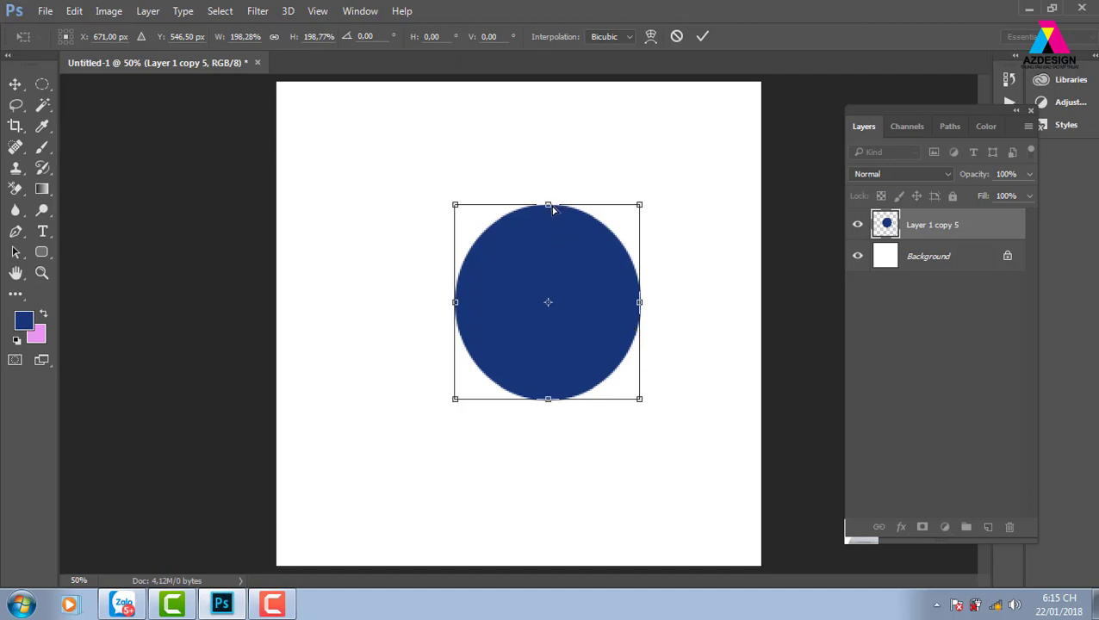
mouse_move(551, 211)
left_mouse_down()
mouse_move(471, 227)
mouse_move(527, 226)
left_mouse_up()
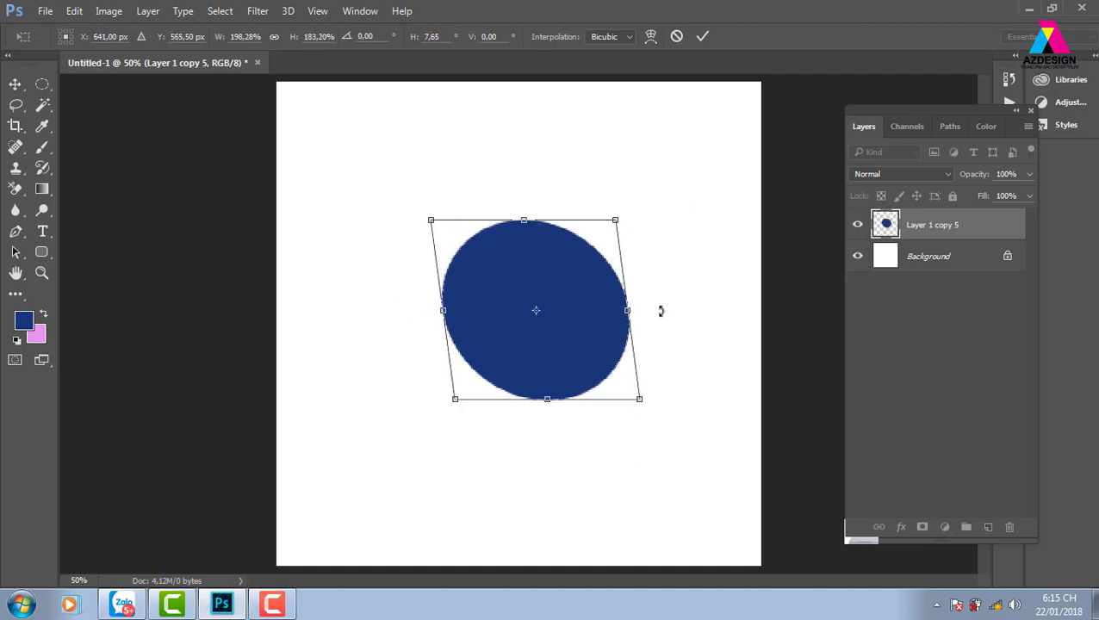
mouse_move(631, 292)
left_mouse_down()
mouse_move(623, 240)
mouse_move(607, 319)
left_mouse_up()
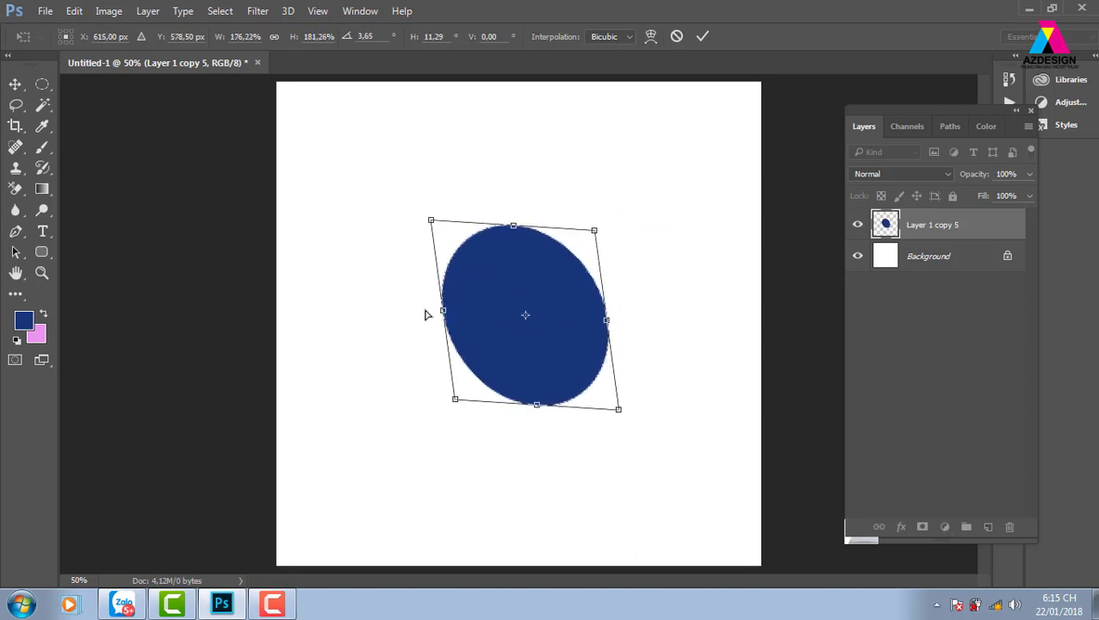
mouse_move(431, 314)
left_mouse_down()
mouse_move(364, 210)
mouse_move(399, 317)
mouse_move(388, 353)
mouse_move(389, 296)
left_mouse_up()
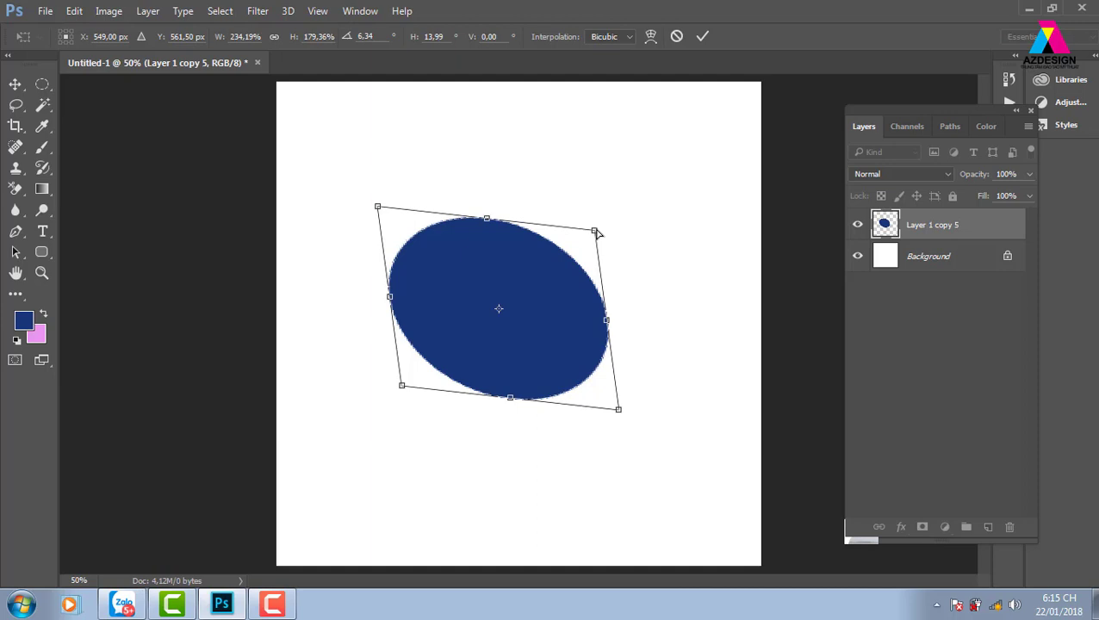
Pull out the top-right and bottom-right corners, commit, move the ellipse left, then delete it.
mouse_move(596, 233)
left_mouse_down()
mouse_move(525, 290)
mouse_move(680, 174)
mouse_move(705, 141)
left_mouse_up()
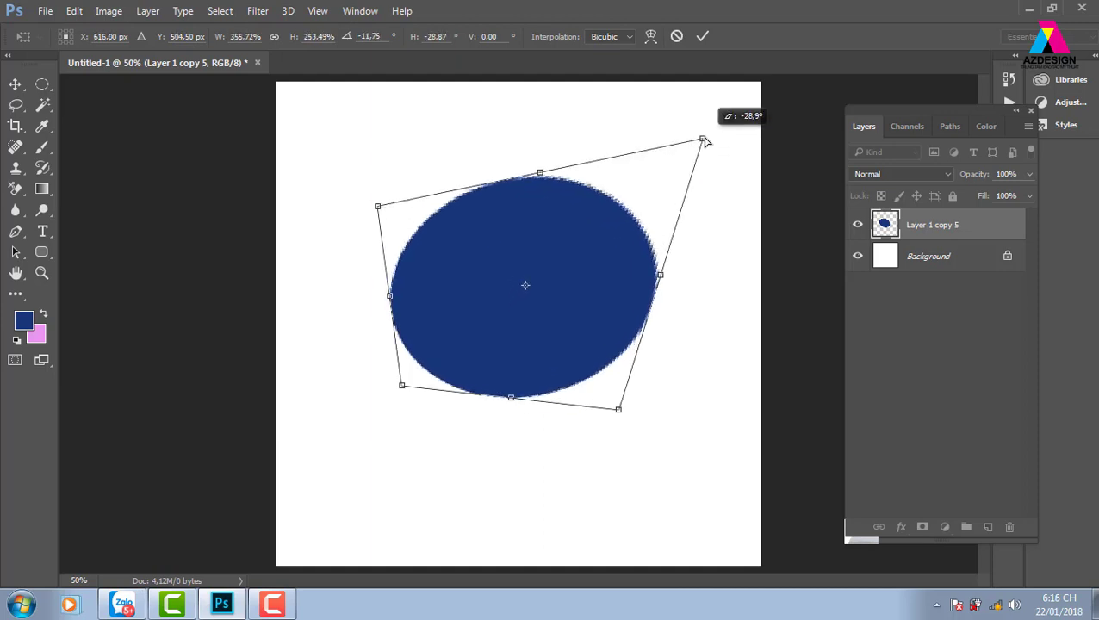
left_click_drag(618, 409, 686, 454)
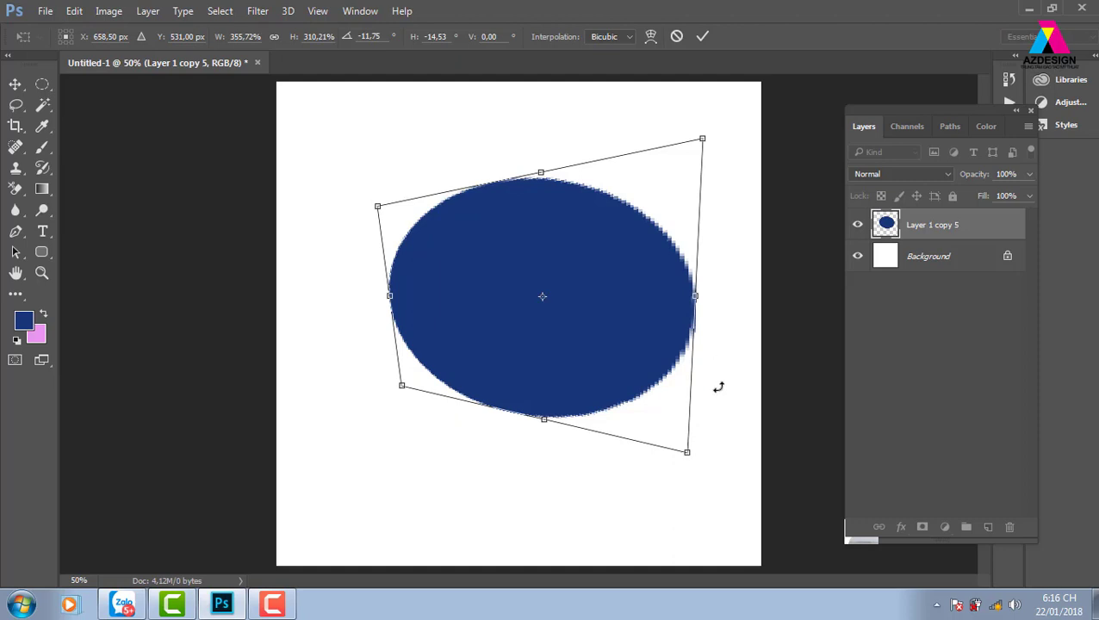
key("Return")
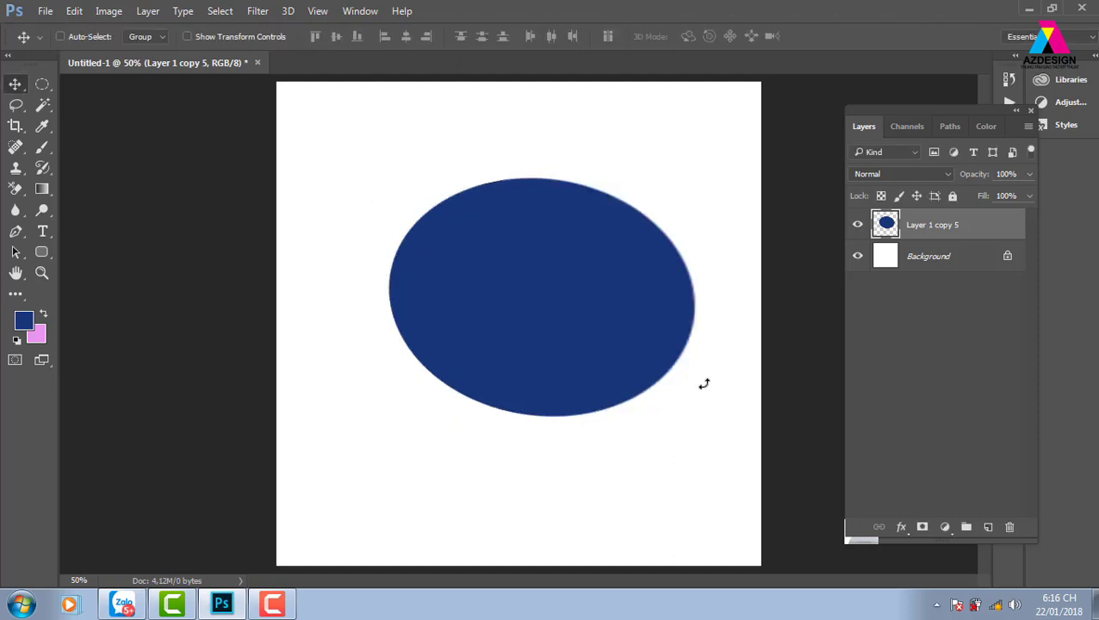
left_click_drag(535, 288, 471, 287)
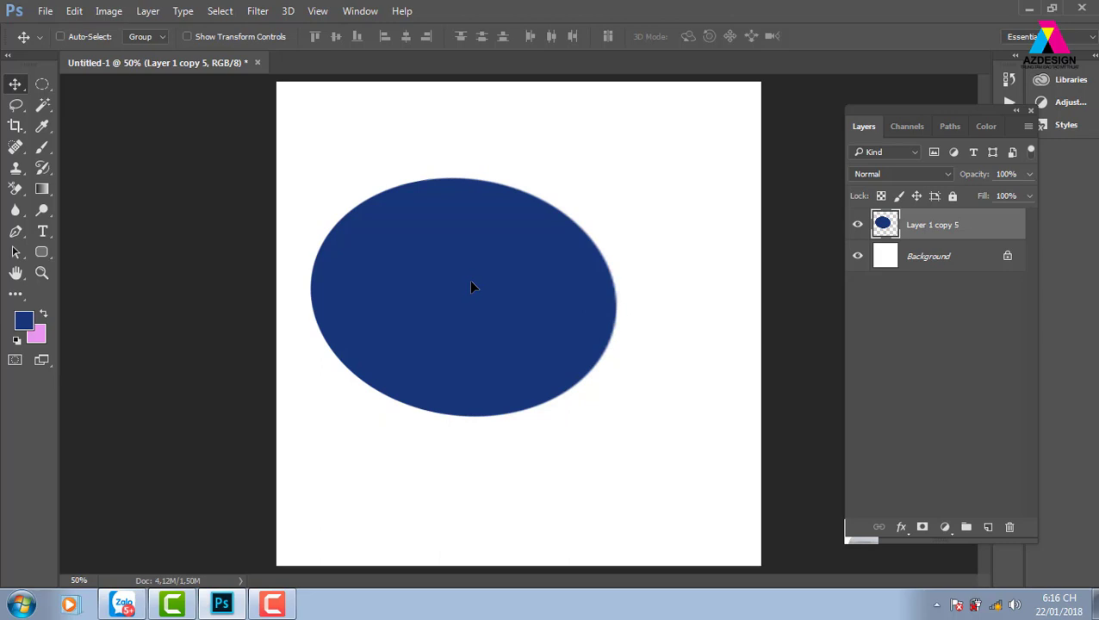
key("Delete")
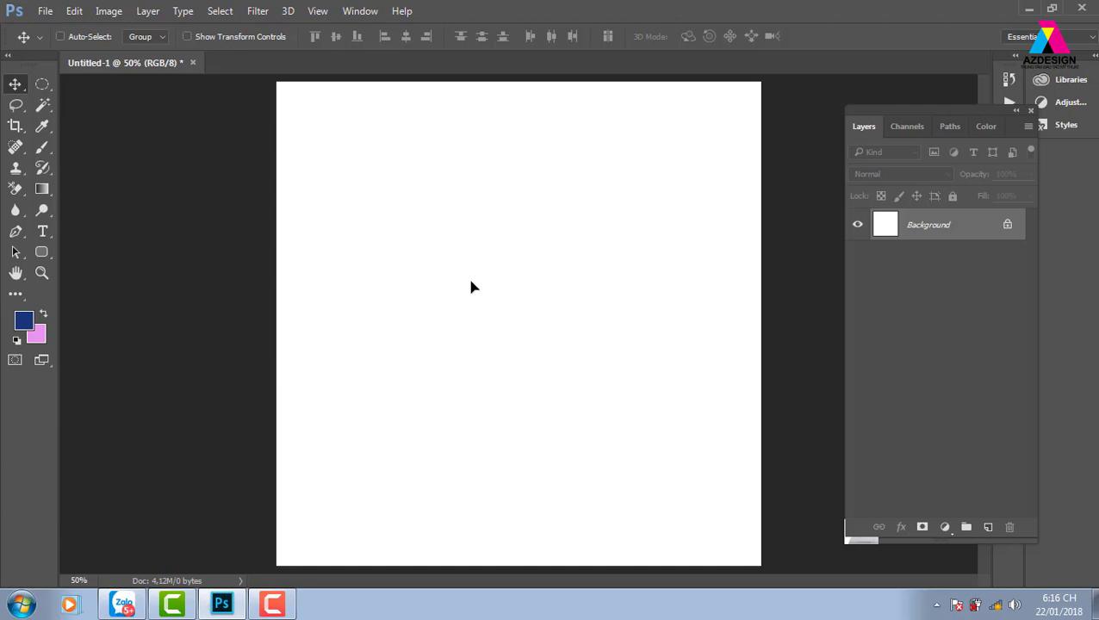
Open the File menu.
left_click(45, 12)
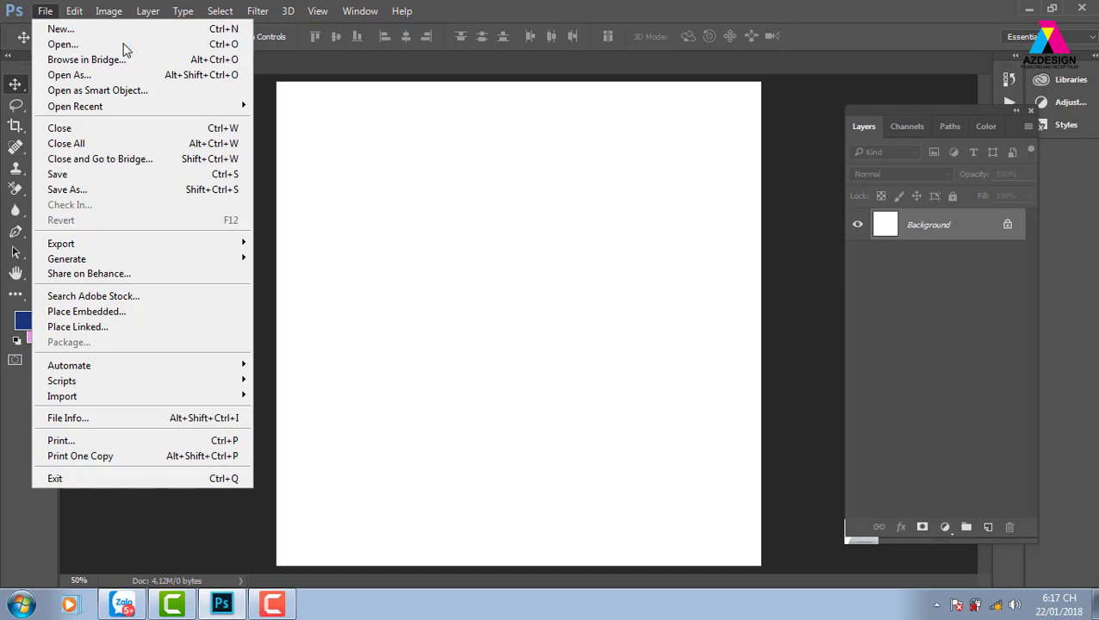
Start opening an image and browse through Computer to Local Disk (E:).
left_click(487, 292)
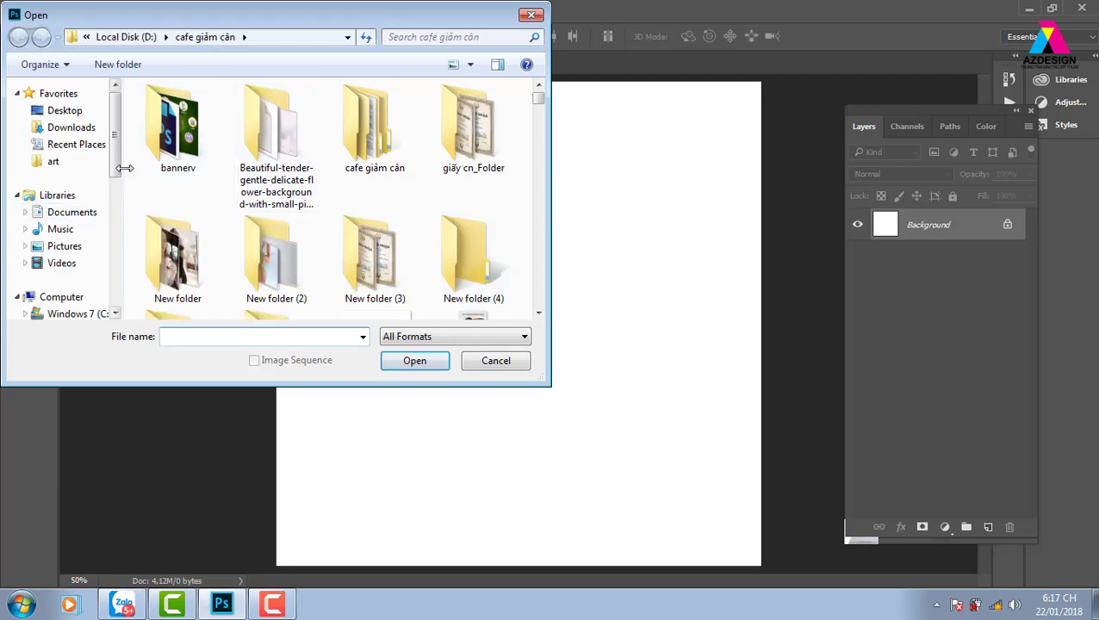
left_click_drag(118, 167, 118, 187)
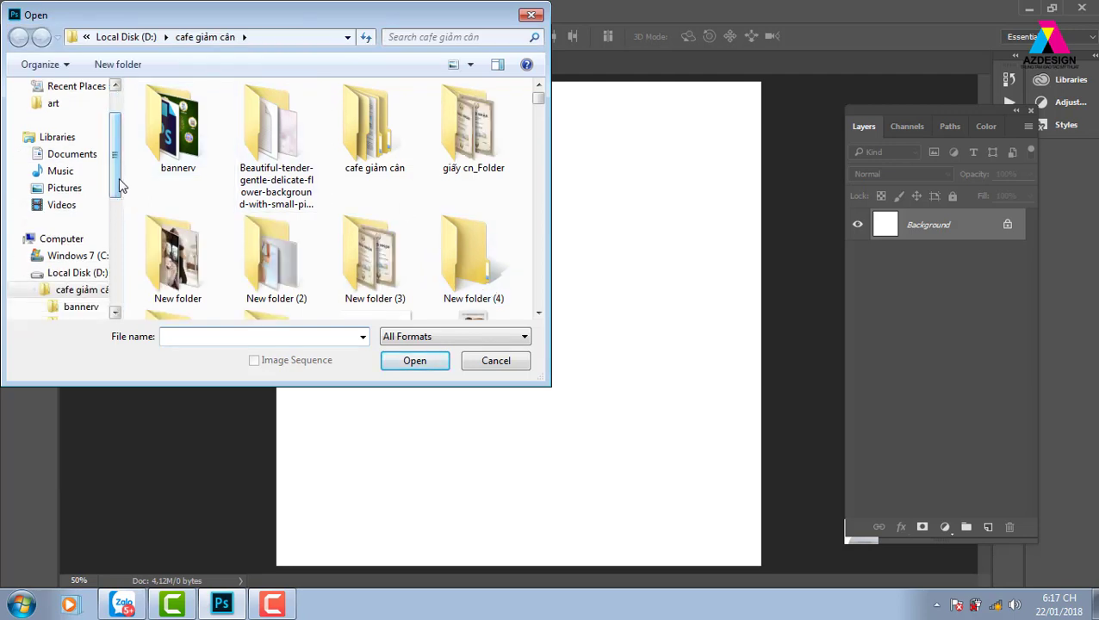
scroll(118, 185, "down", 2)
scroll(118, 183, "up", 1)
scroll(118, 185, "up", 3)
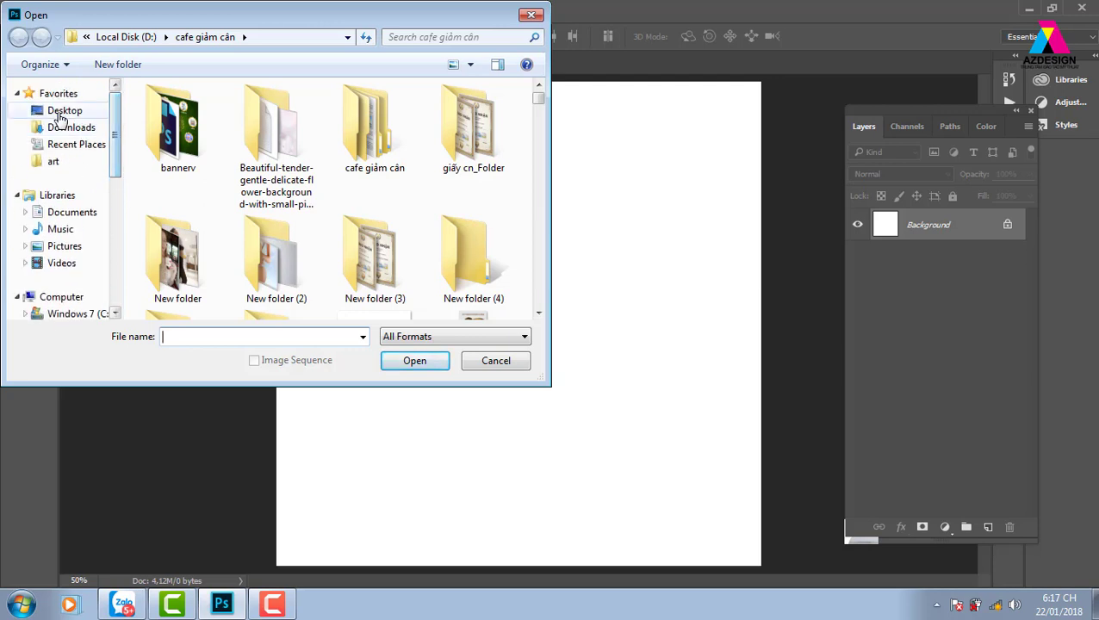
left_click(52, 111)
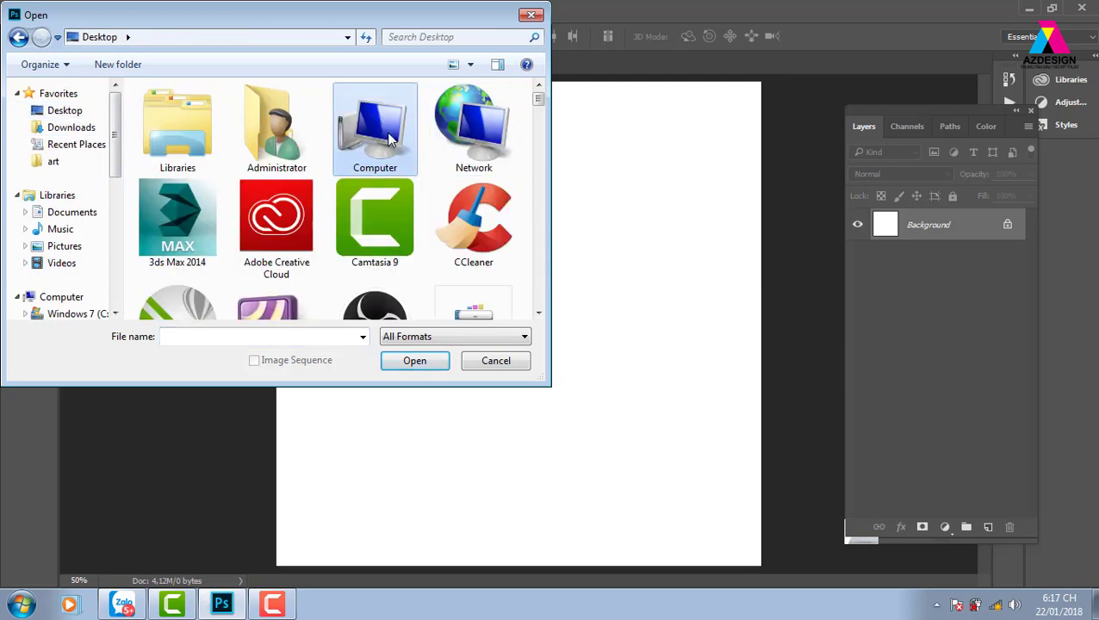
double_click(389, 138)
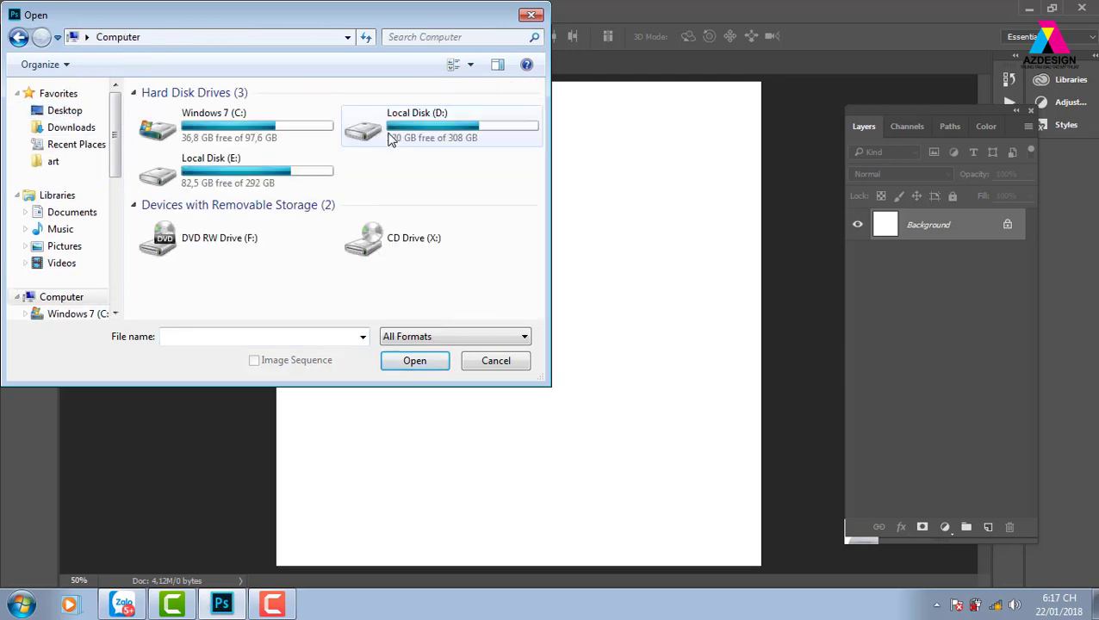
double_click(306, 182)
Open the woman's portrait photo from the thuvienanh > toc folder.
scroll(483, 151, "down", 1)
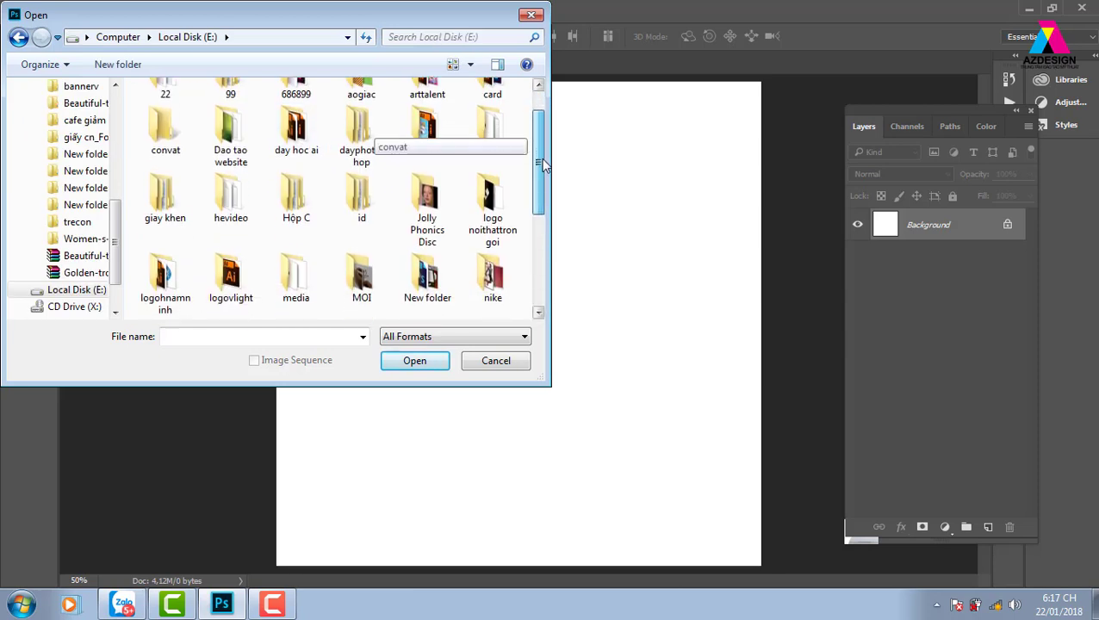
scroll(435, 194, "down", 3)
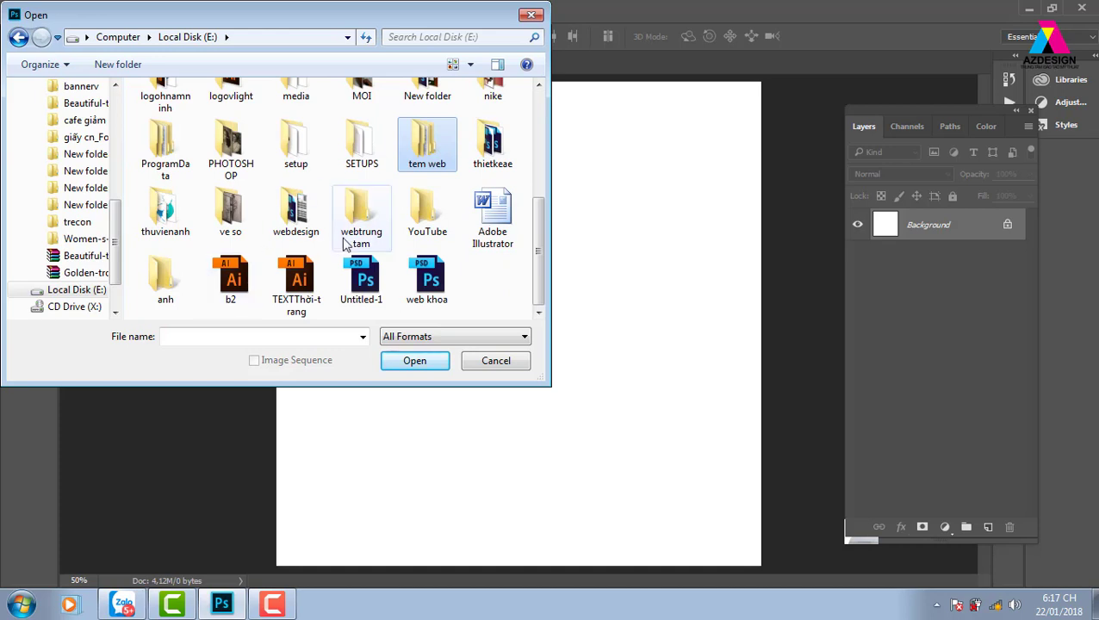
double_click(168, 216)
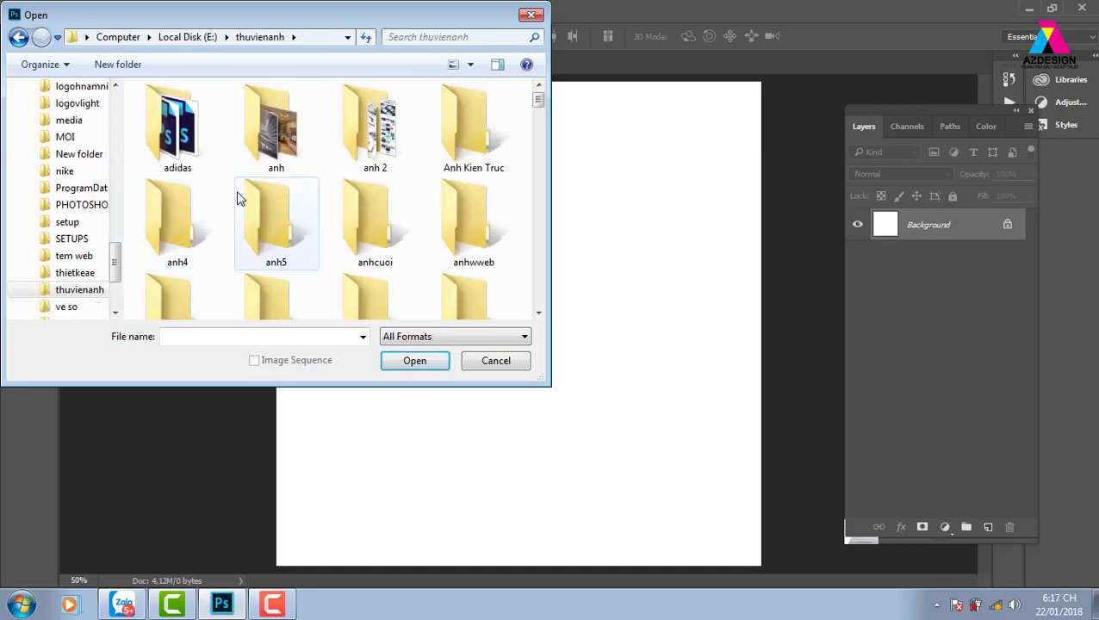
key("t")
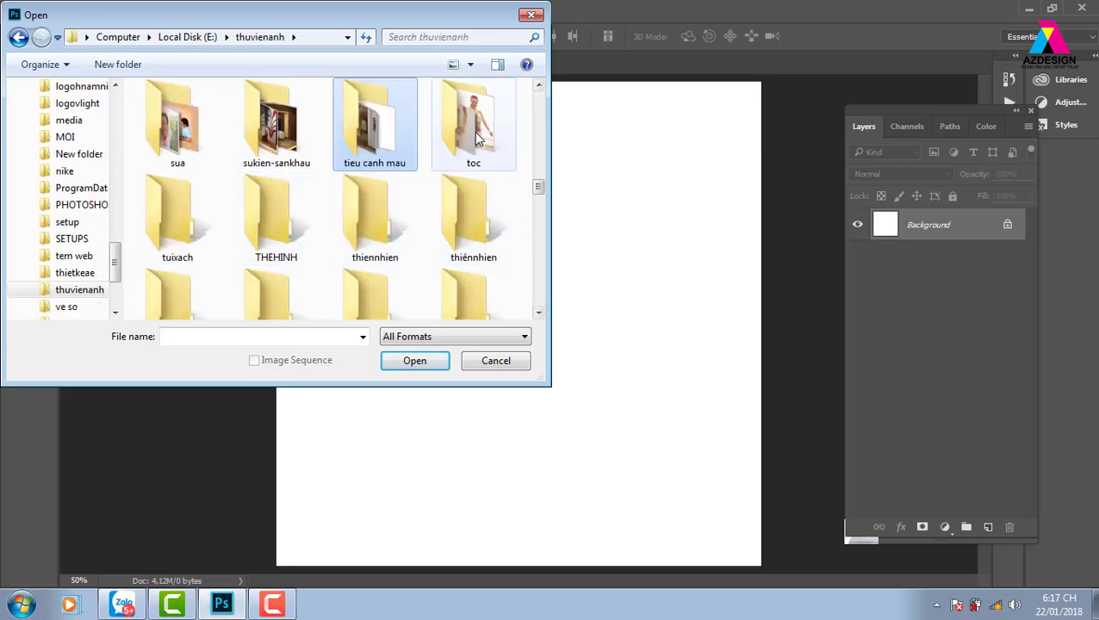
double_click(474, 131)
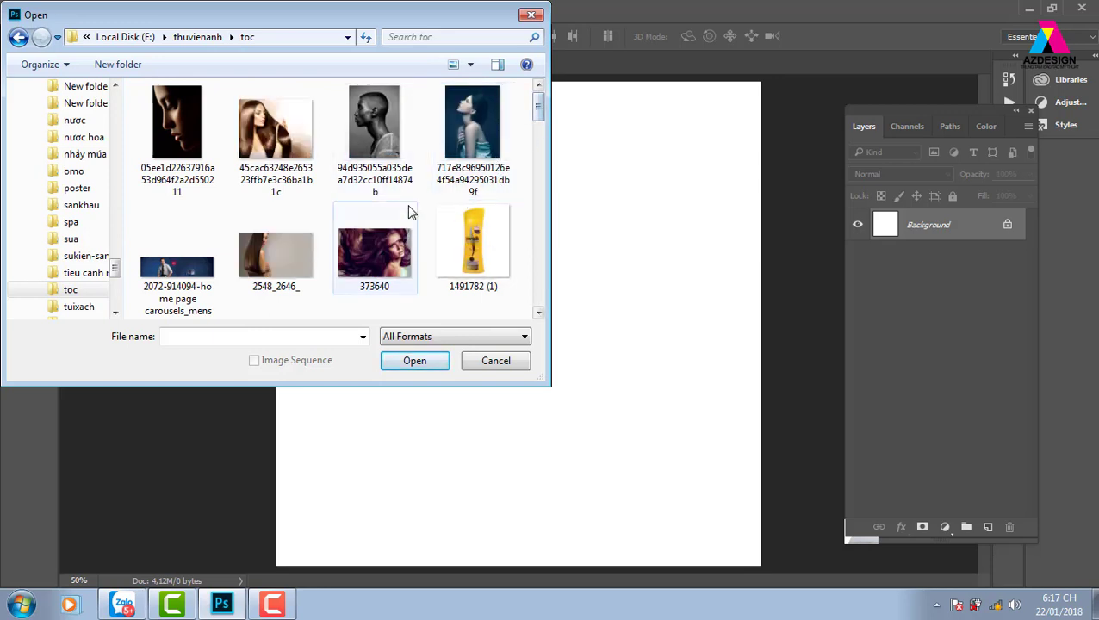
left_click(485, 142)
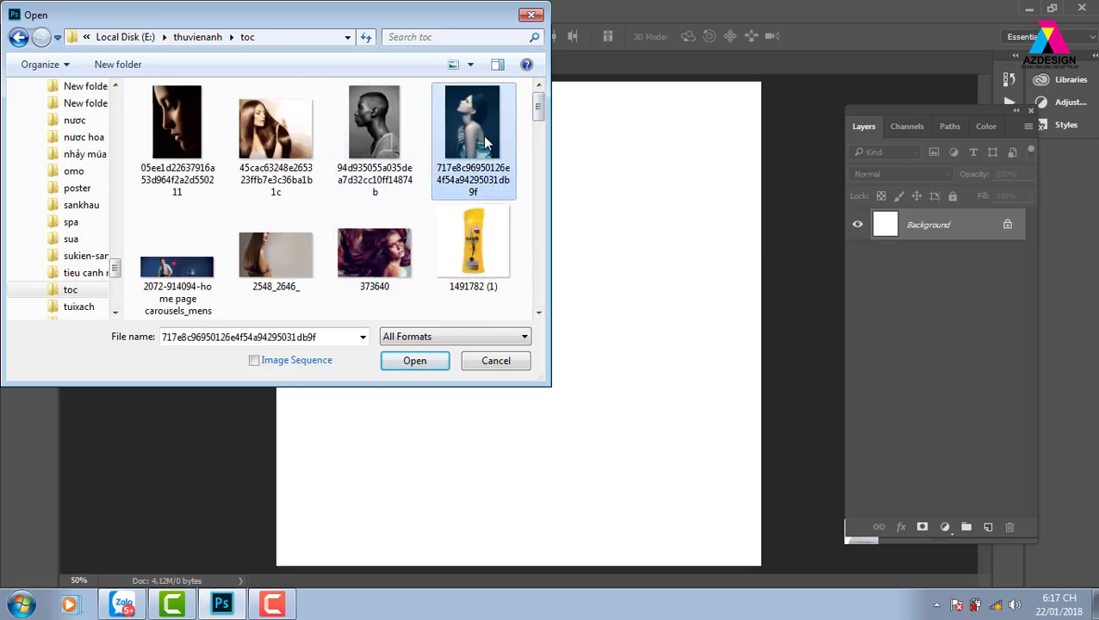
key("Return")
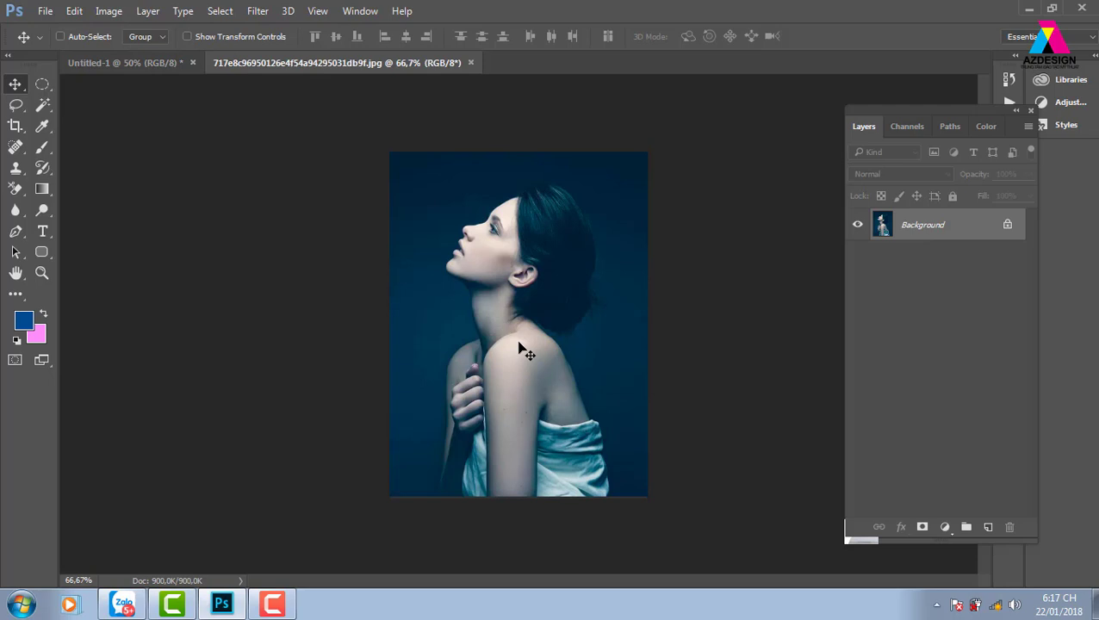
left_click(131, 60)
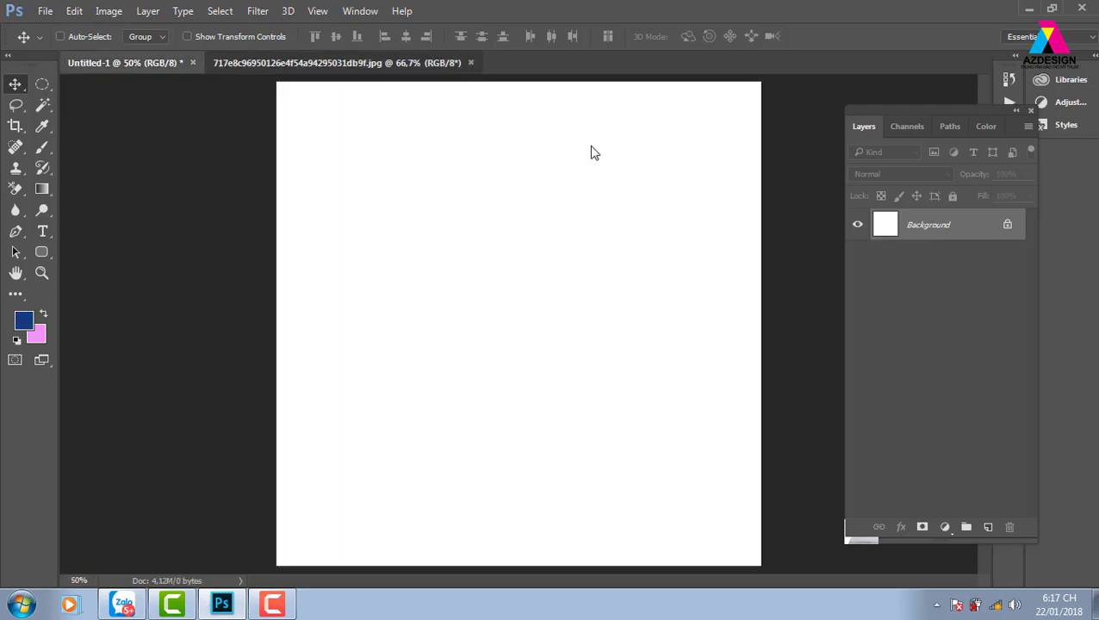
key("ctrl+Tab")
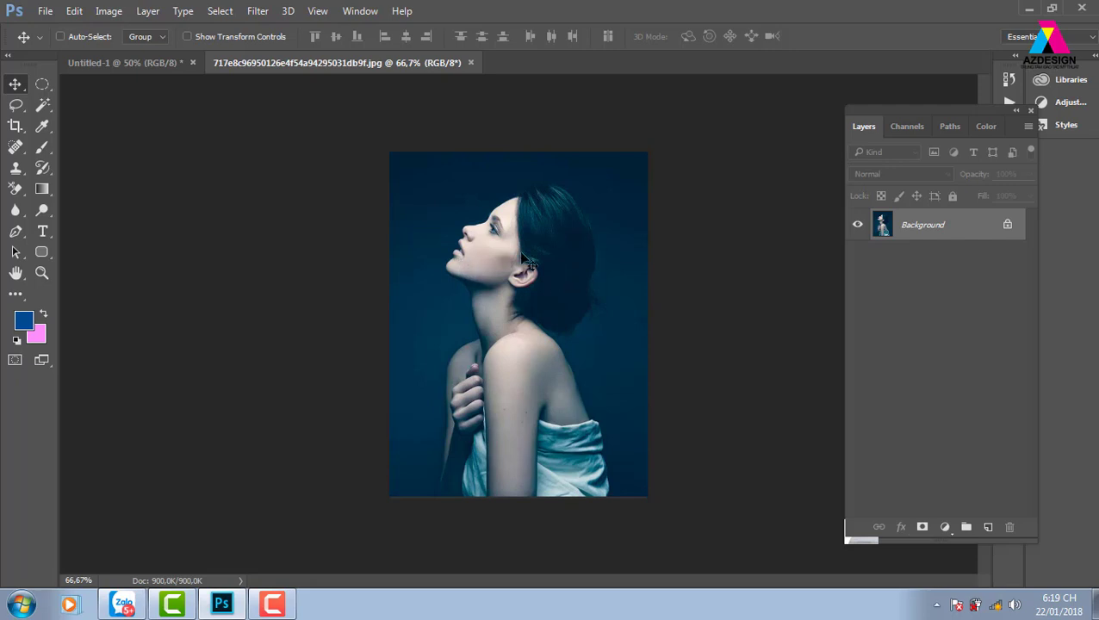
Drag the portrait onto the blank Untitled-1 canvas, then undo the placement.
mouse_move(527, 263)
left_mouse_down()
mouse_move(127, 69)
mouse_move(501, 186)
left_mouse_up()
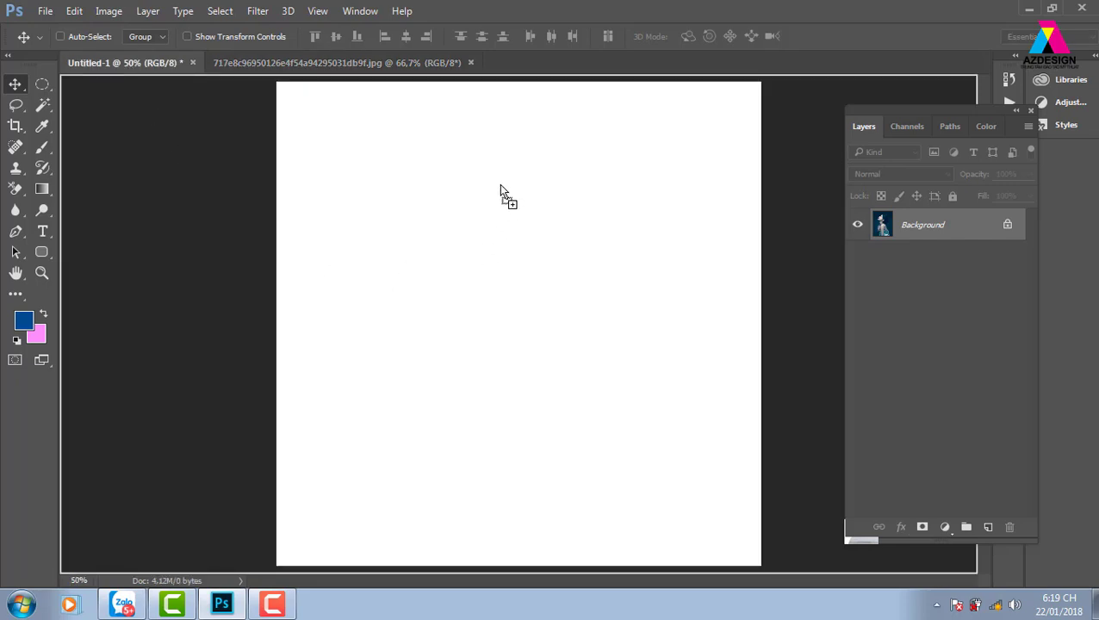
mouse_move(500, 187)
left_mouse_down()
mouse_move(509, 294)
mouse_move(486, 260)
left_mouse_up()
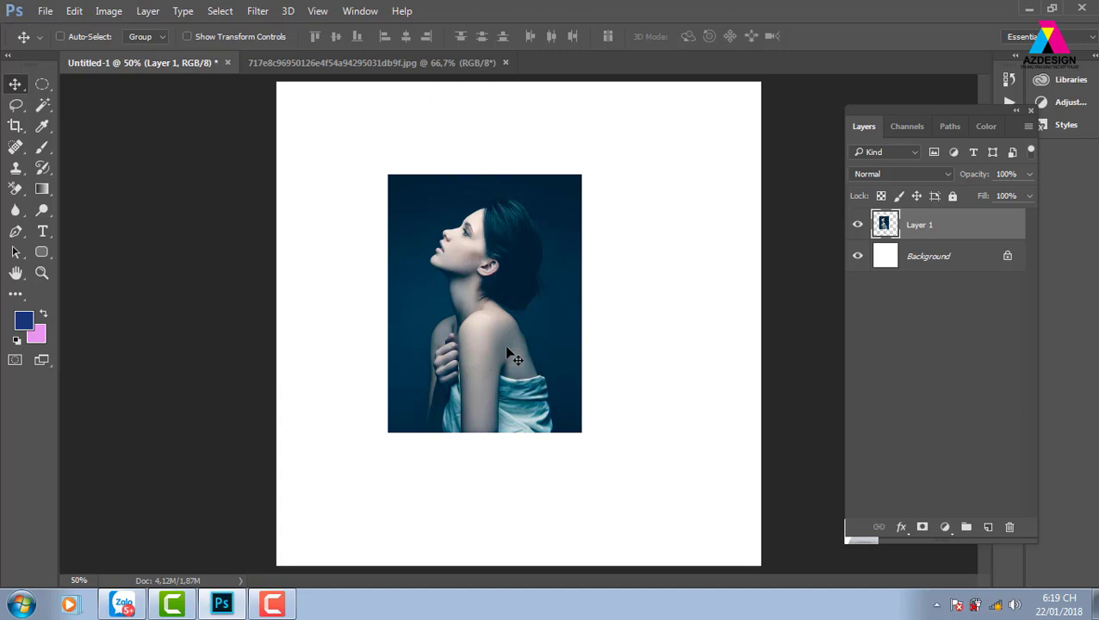
key("ctrl+z")
Retry dragging the portrait over, undo it, and select the entire portrait photo.
left_click(345, 63)
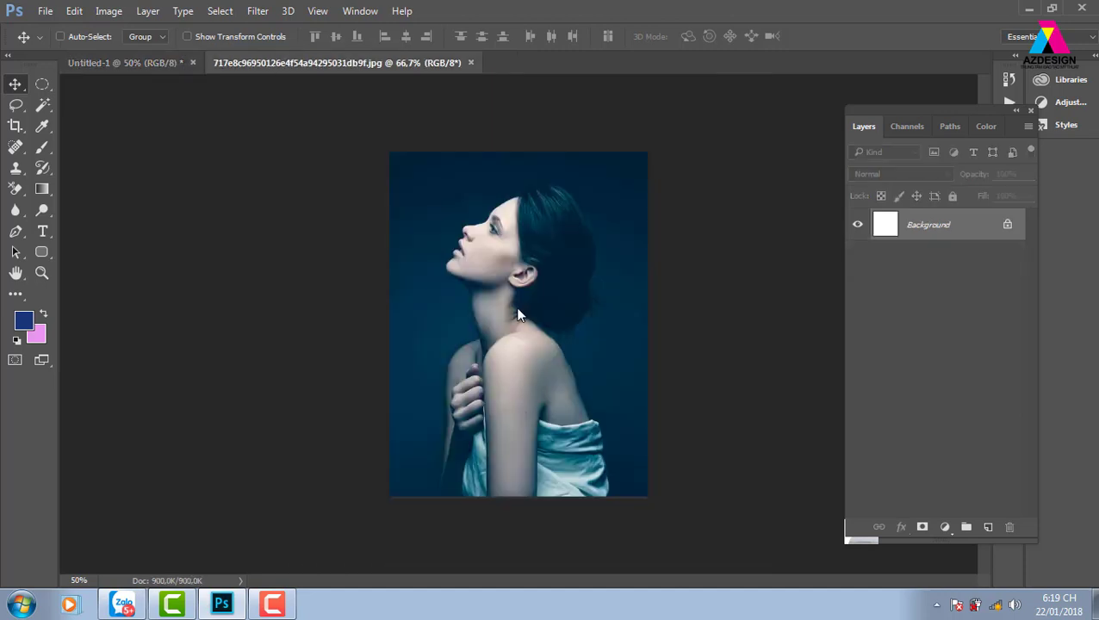
mouse_move(518, 315)
left_mouse_down()
mouse_move(272, 210)
mouse_move(141, 69)
mouse_move(507, 291)
left_mouse_up()
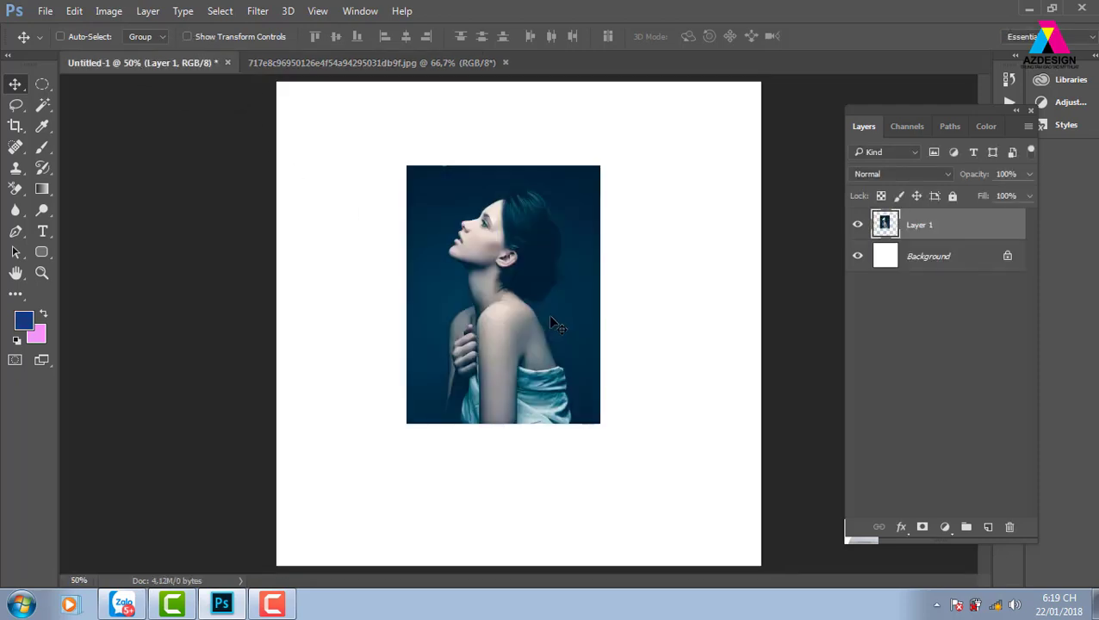
key("ctrl+z")
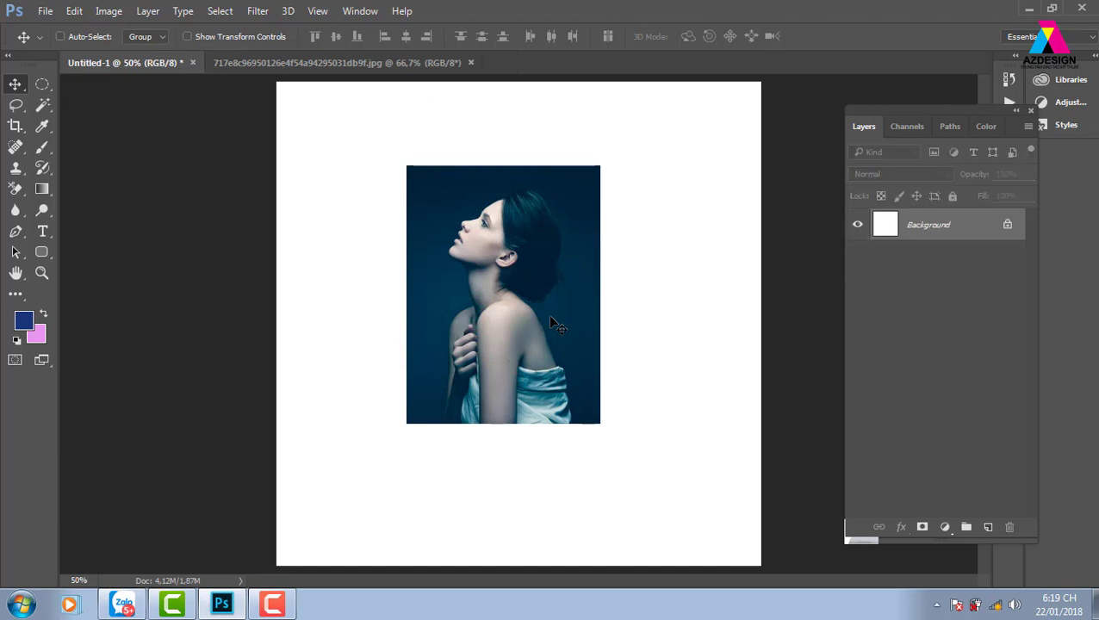
key("ctrl+Tab")
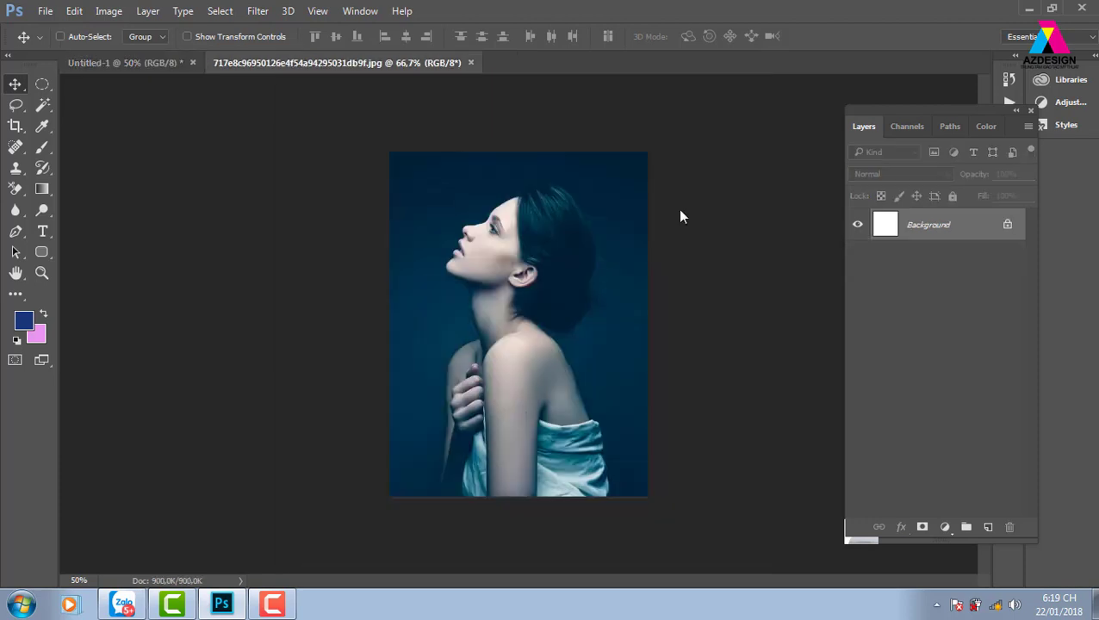
key("ctrl+a")
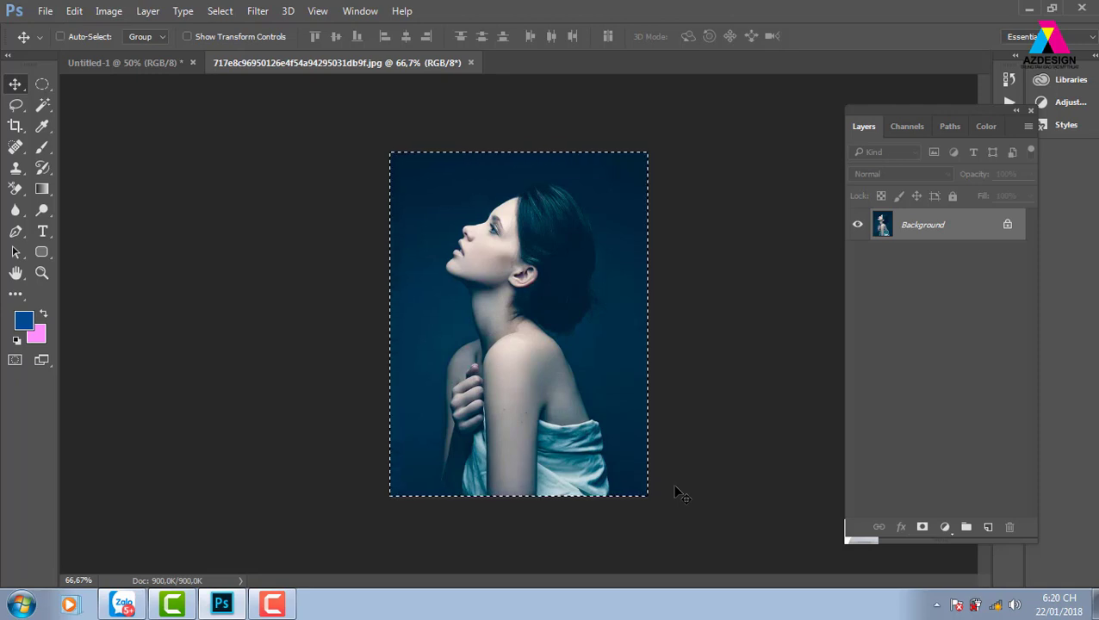
On Untitled-1, paste the portrait as a new layer, then undo the paste.
left_click(121, 64)
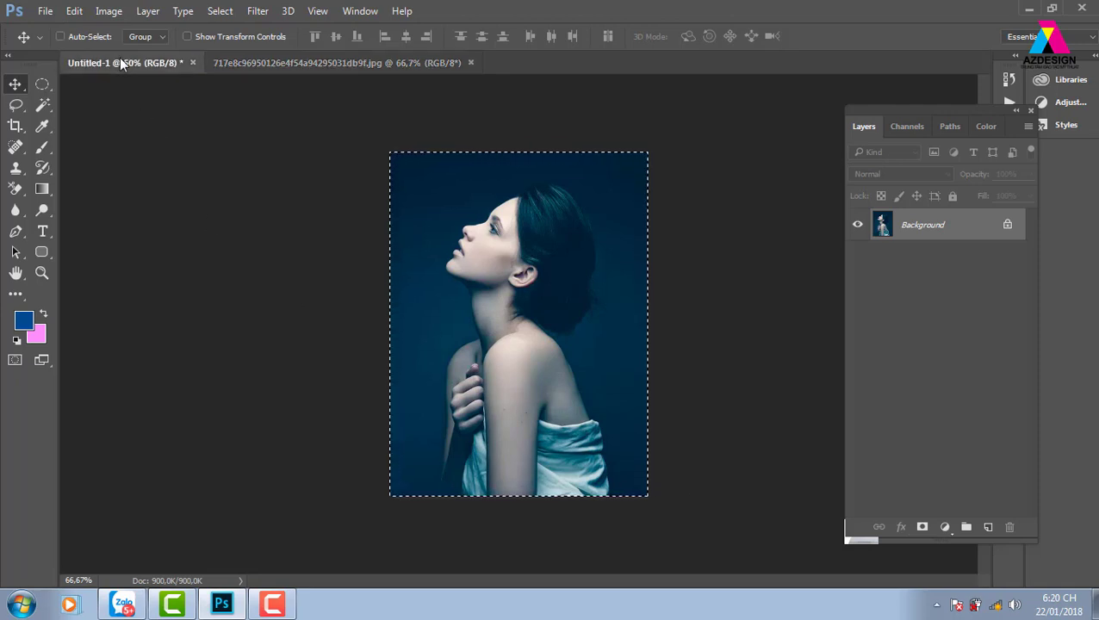
key("ctrl+v")
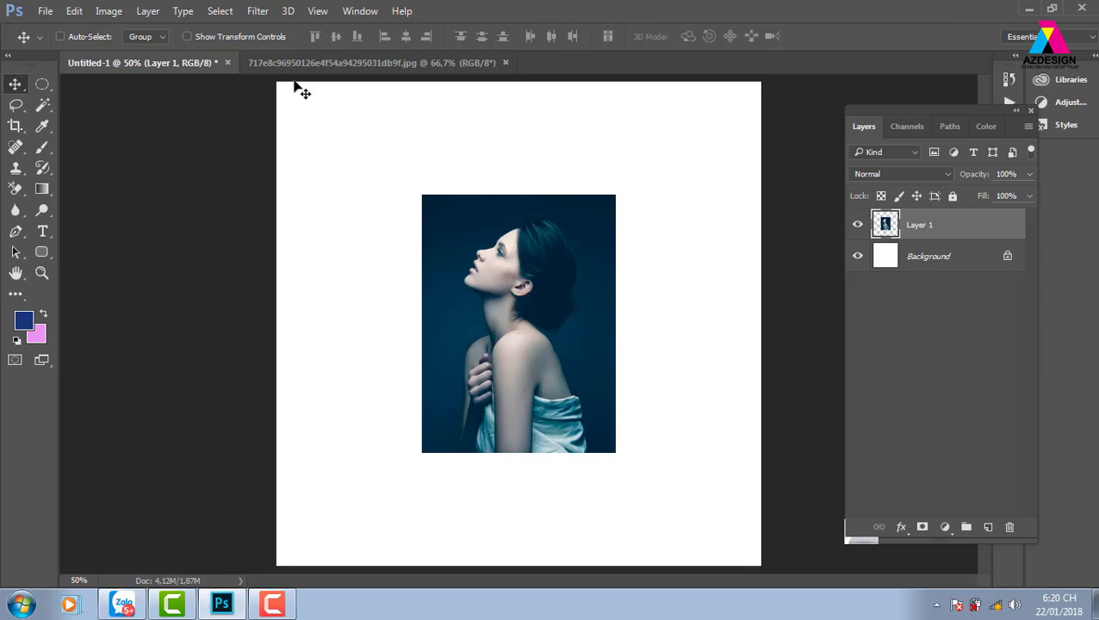
key("ctrl+z")
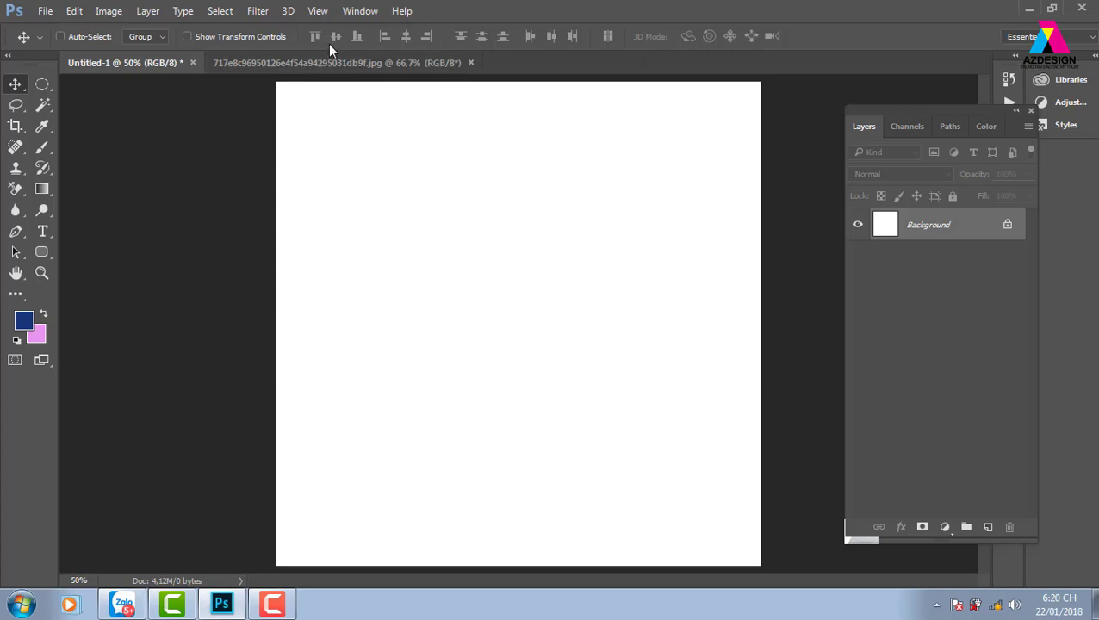
Arrange the documents in 2-up Vertical and make the portrait document active.
left_click(362, 11)
mouse_move(448, 11)
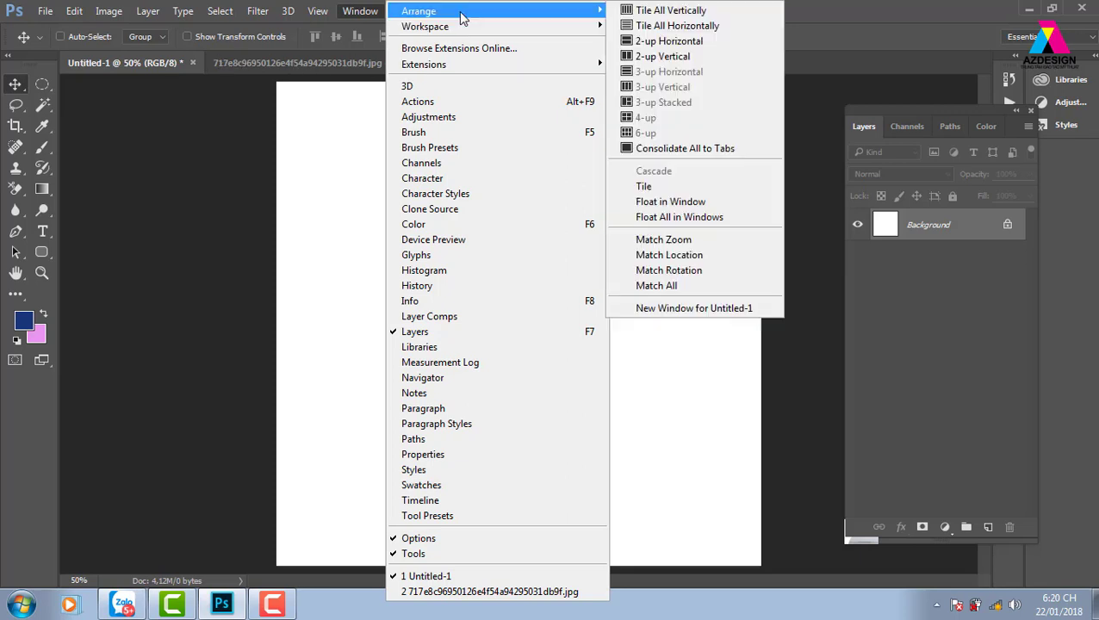
left_click(670, 56)
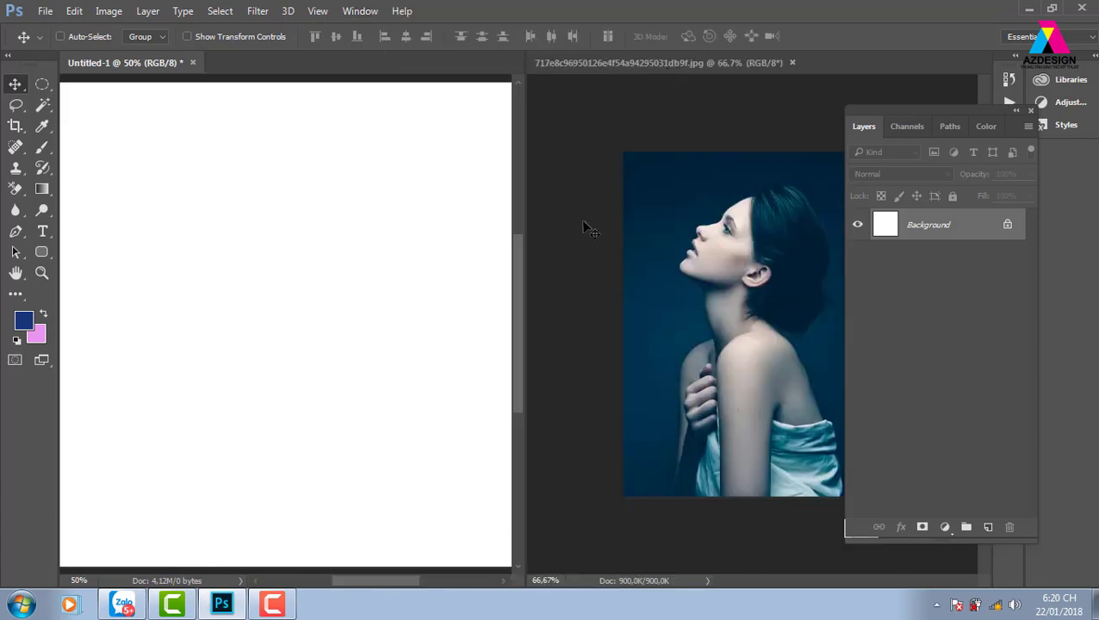
left_click(704, 231)
Drag the portrait into Untitled-1 as Layer 1, then return to the portrait document.
key("ctrl+a")
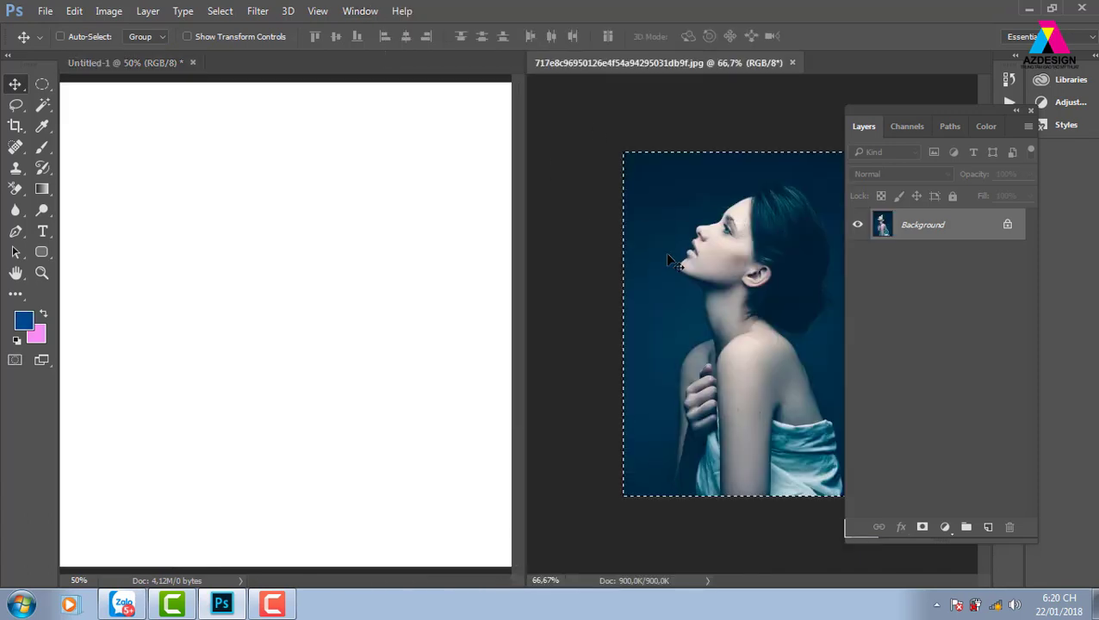
key("ctrl+d")
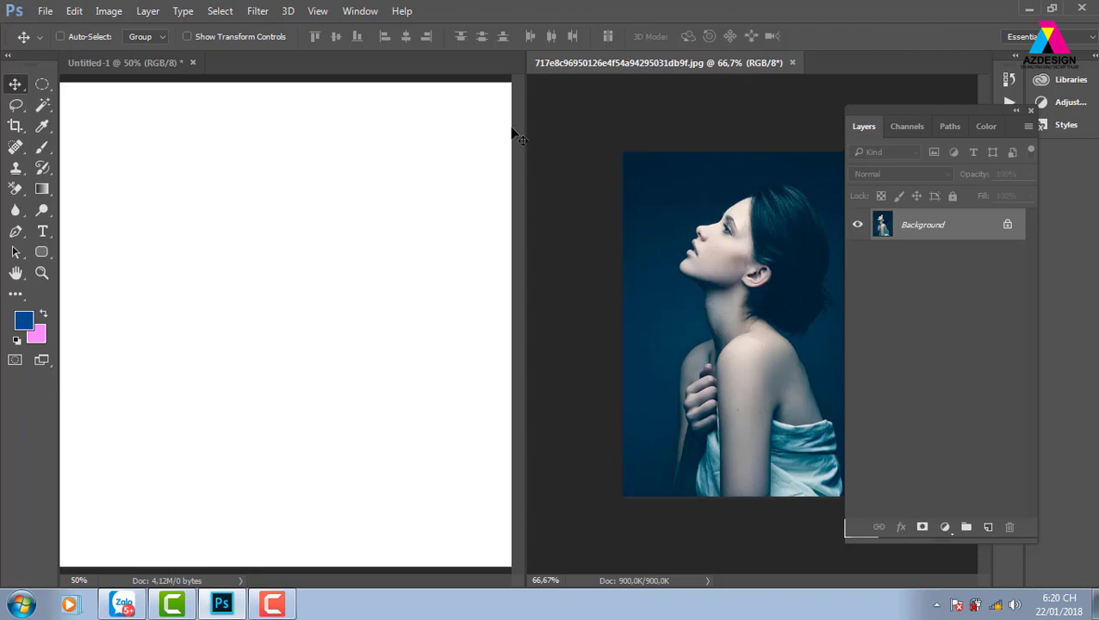
left_click_drag(824, 265, 311, 284)
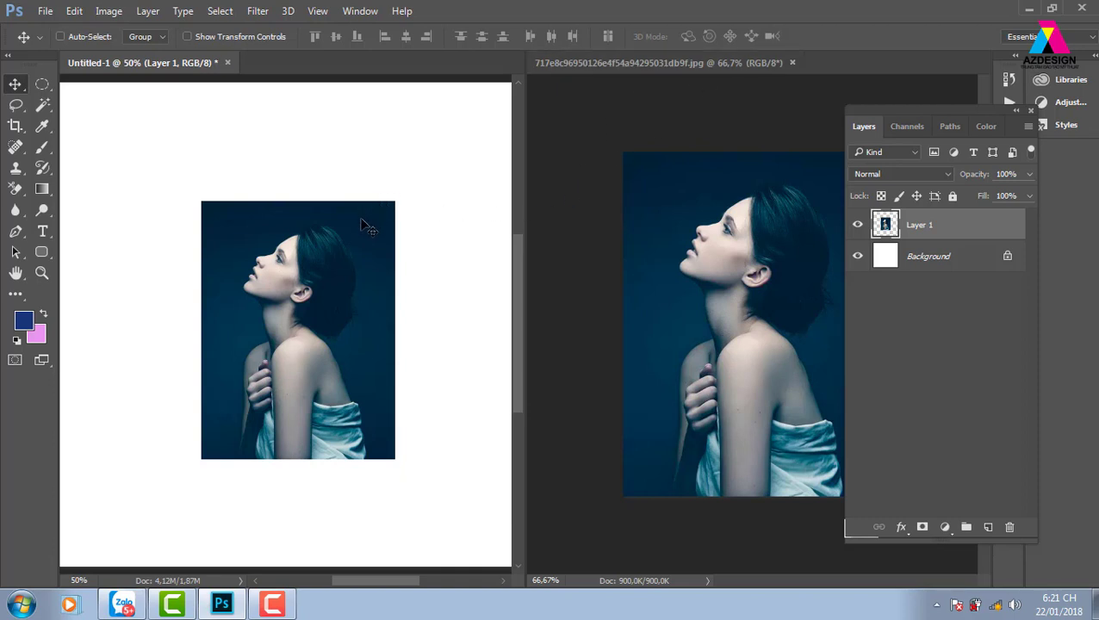
left_click(693, 64)
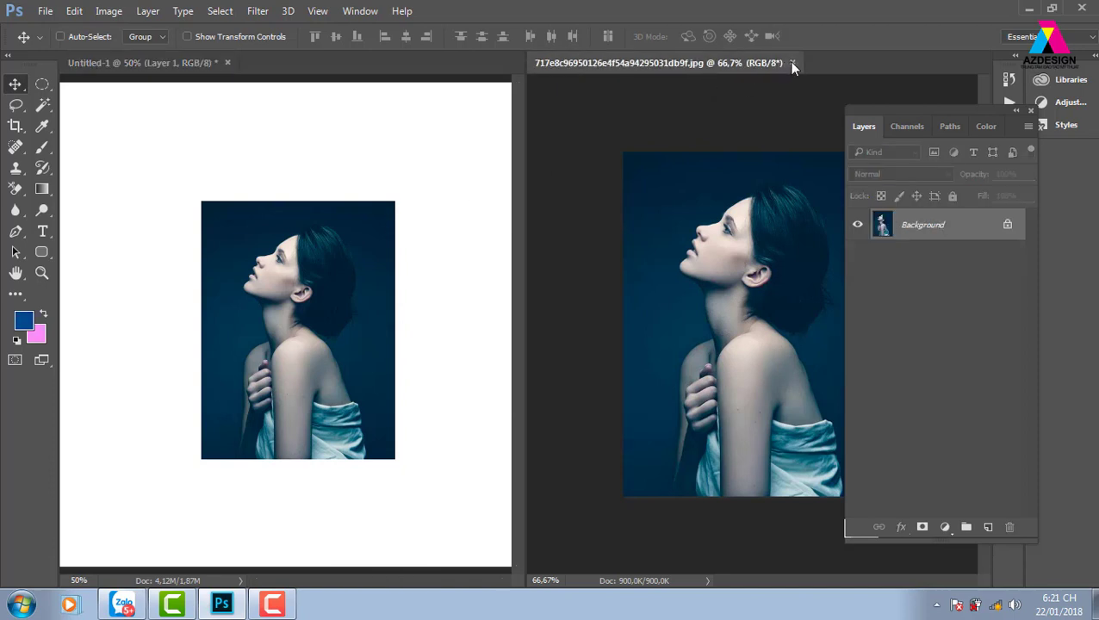
Close the portrait file and nudge the Layer 1 portrait slightly up on the canvas.
left_click(792, 63)
right_click(559, 229)
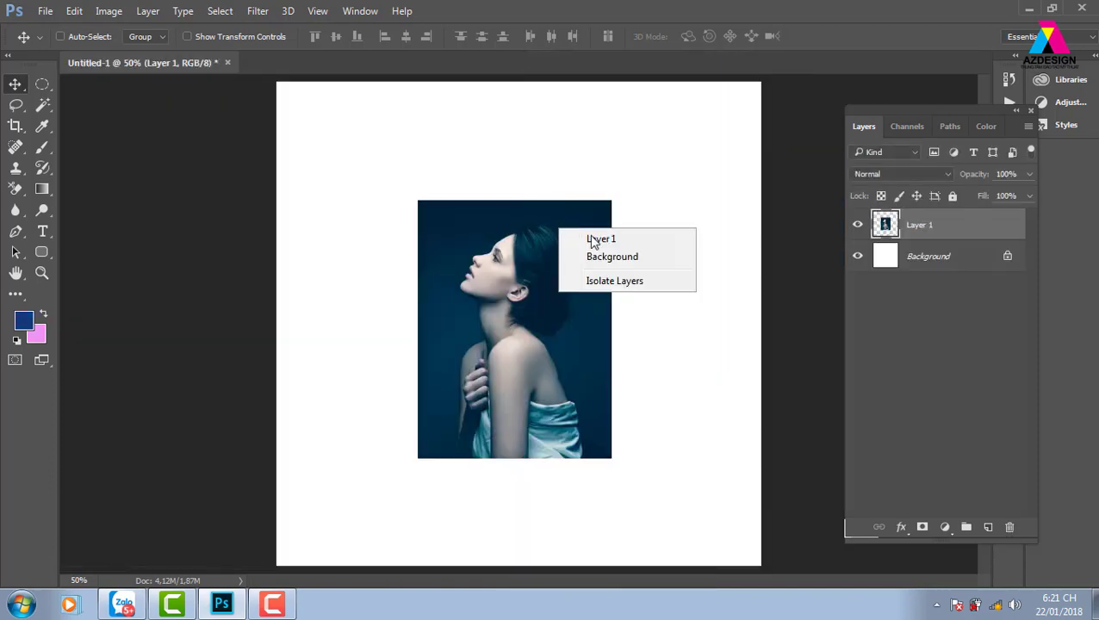
left_click(543, 254)
left_click_drag(542, 252, 548, 225)
Free Transform the portrait, try a corner distortion, undo it, and commit it undistorted.
key("ctrl+t")
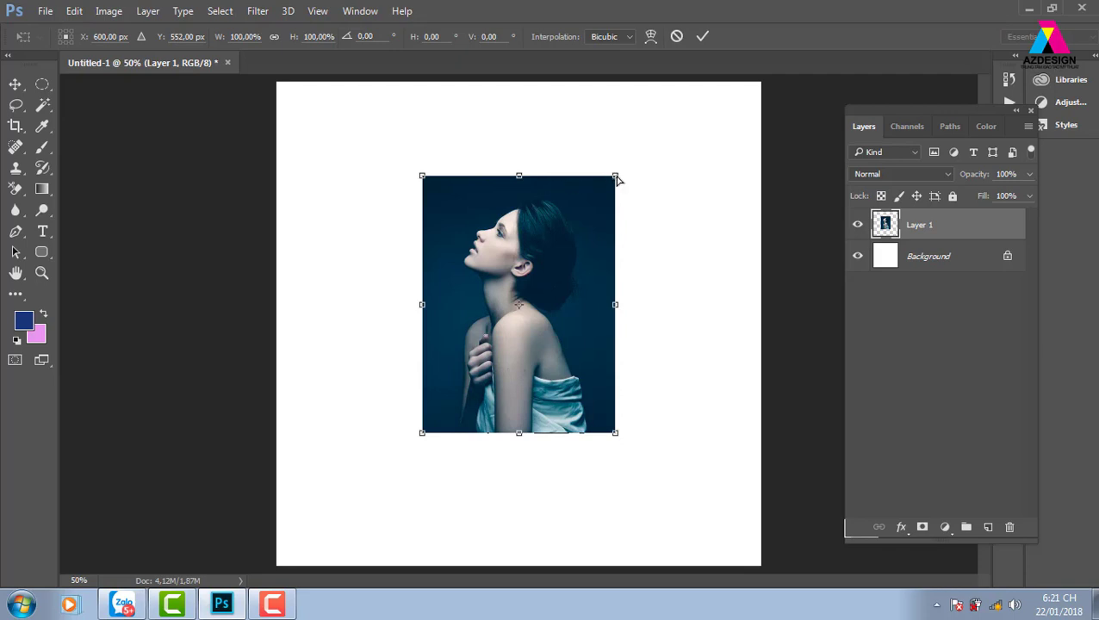
left_click_drag(615, 176, 571, 223)
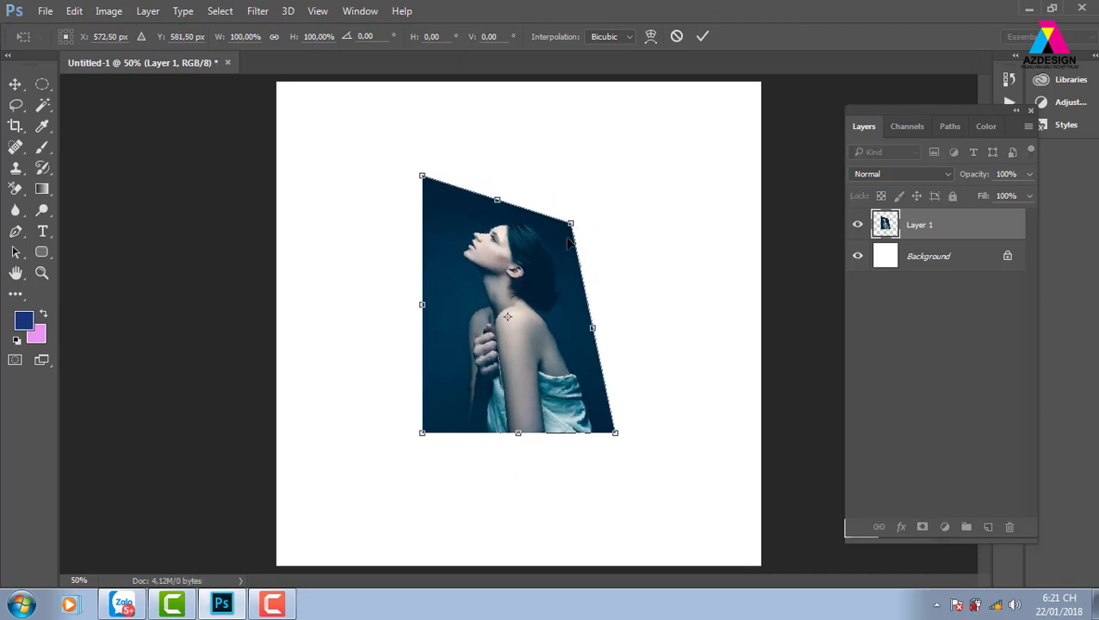
key("ctrl+z")
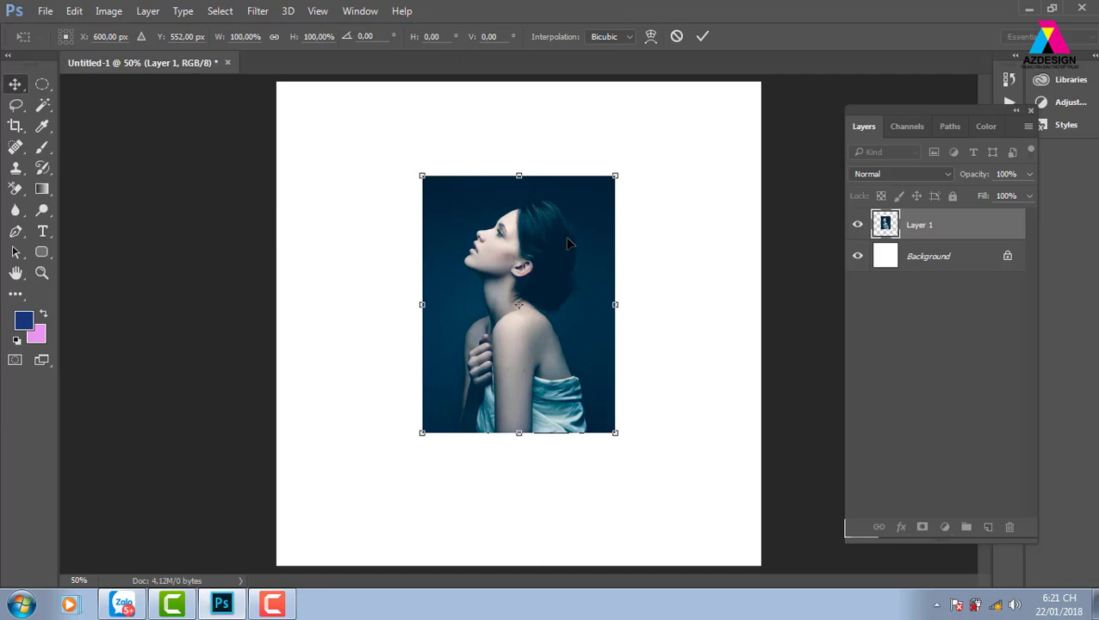
key("Return")
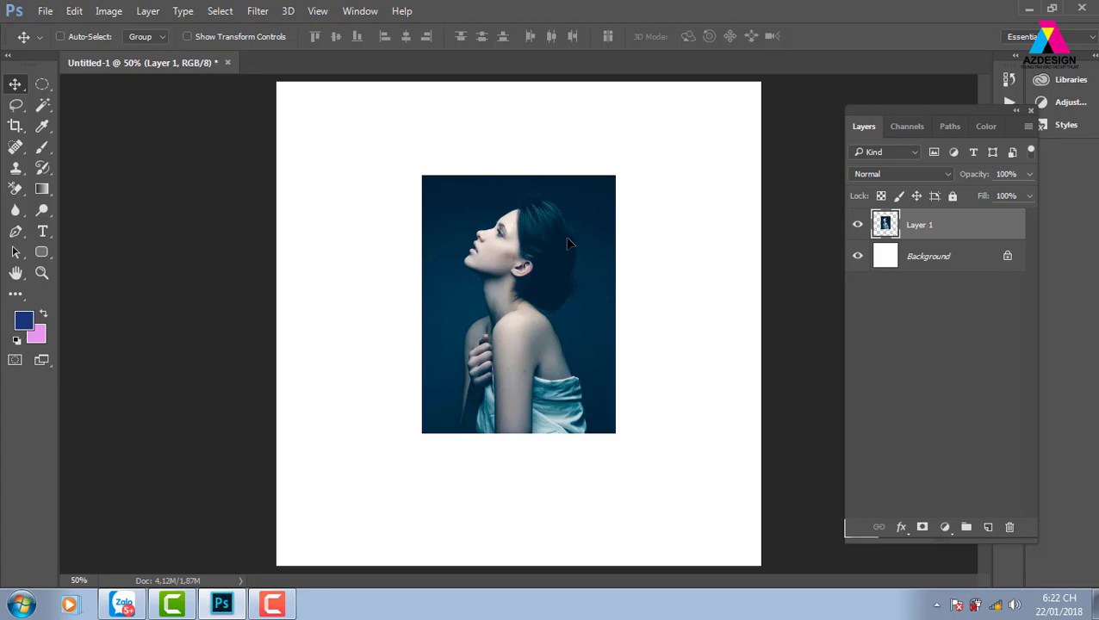
Start opening a file and navigate from thuvienanh into the interior folder.
key("ctrl+o")
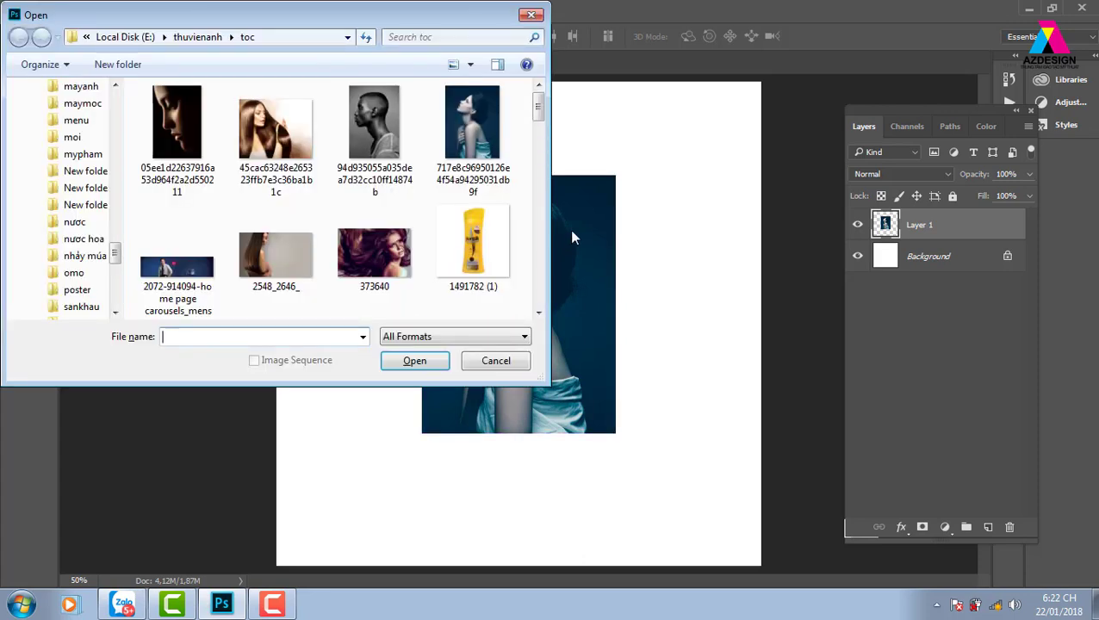
left_click(211, 37)
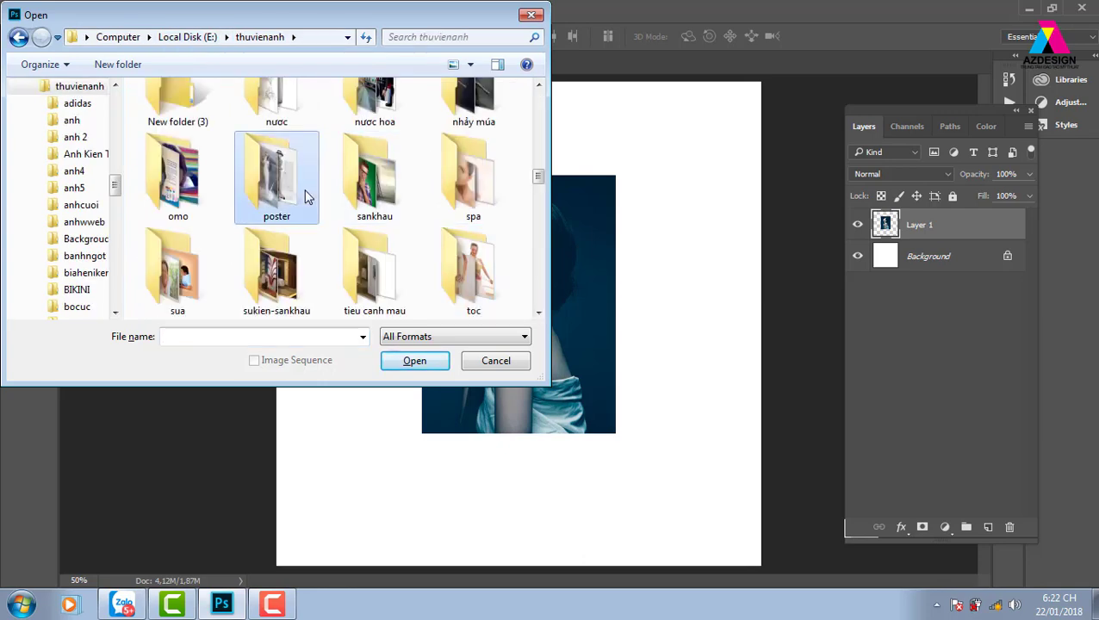
key("i")
key("i")
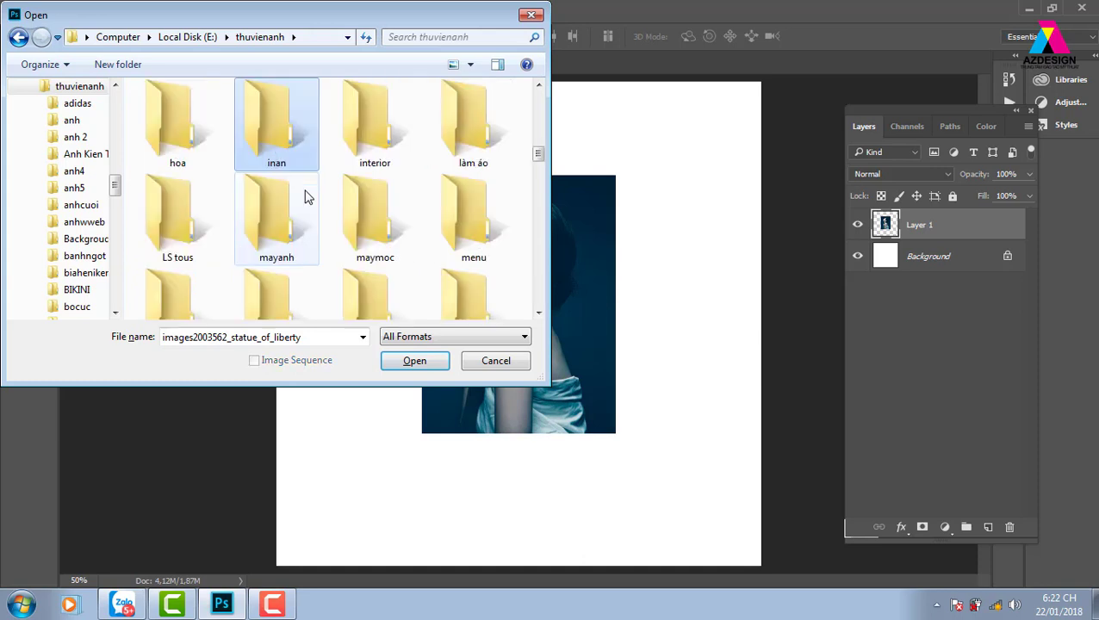
key("i")
key("Return")
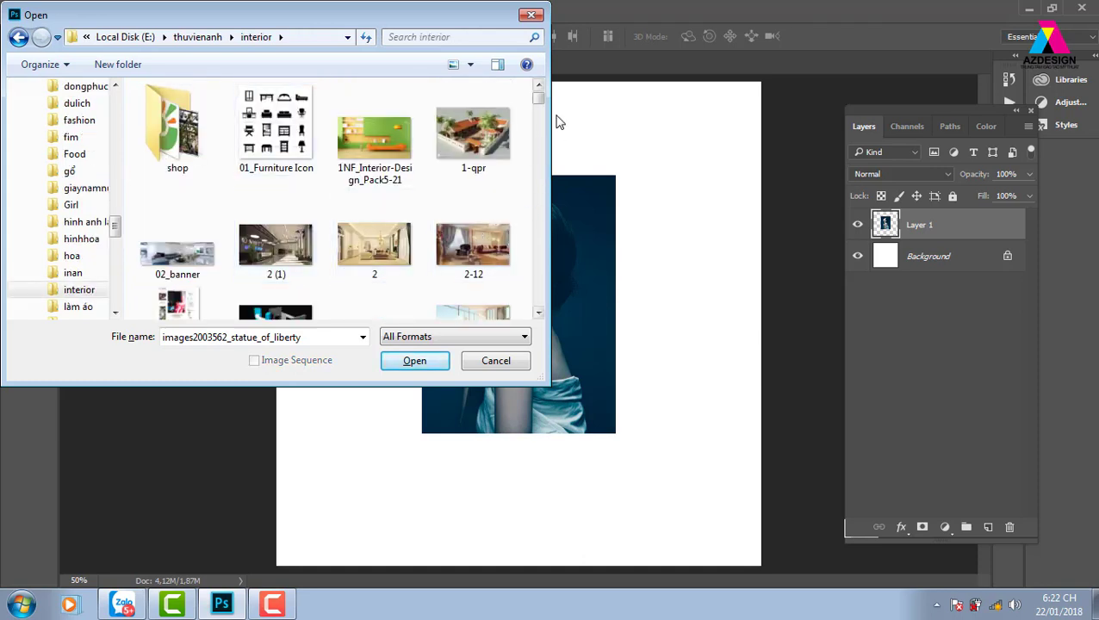
Browse the interior thumbnails and open the living-room photo 441400842820.jpg.
scroll(543, 105, "down", 3)
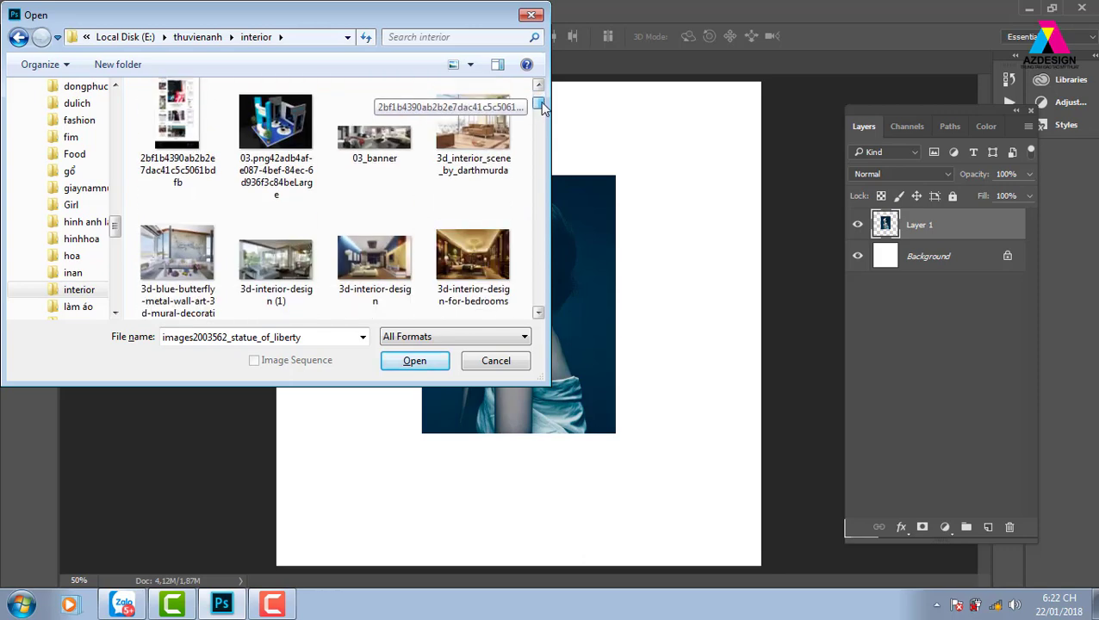
scroll(543, 105, "up", 1)
scroll(543, 105, "up", 2)
scroll(543, 104, "up", 1)
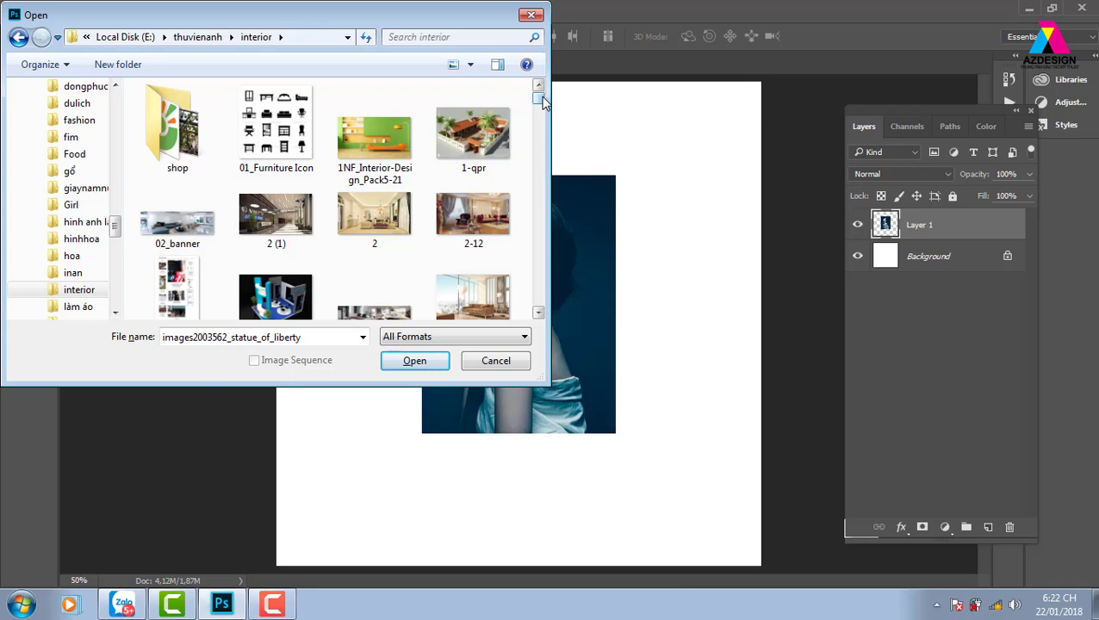
left_click_drag(540, 102, 543, 116)
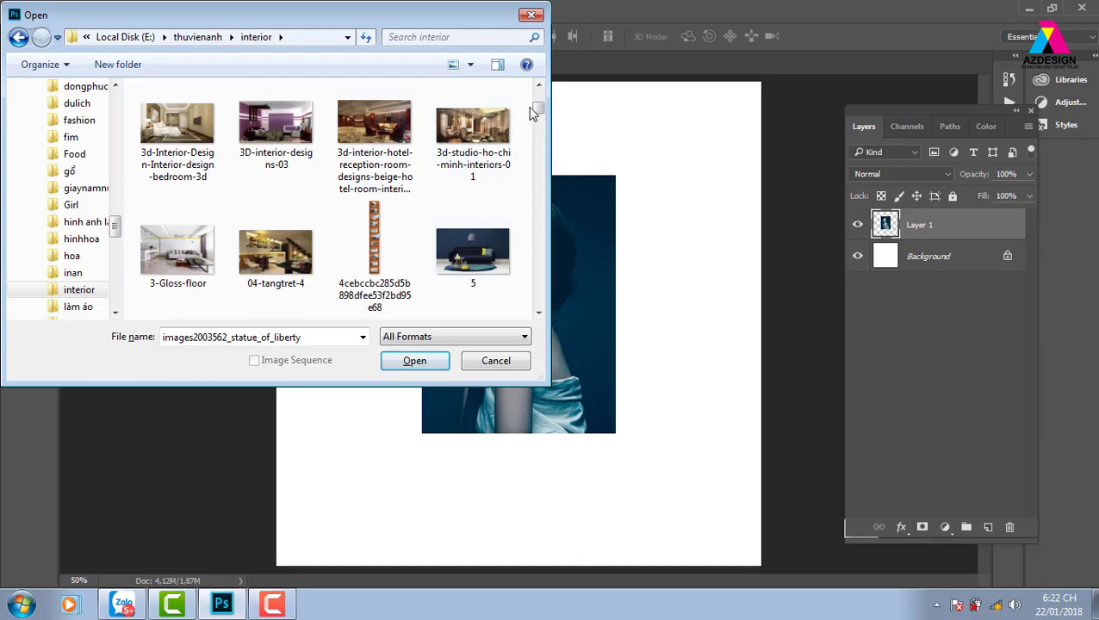
left_click_drag(537, 109, 540, 145)
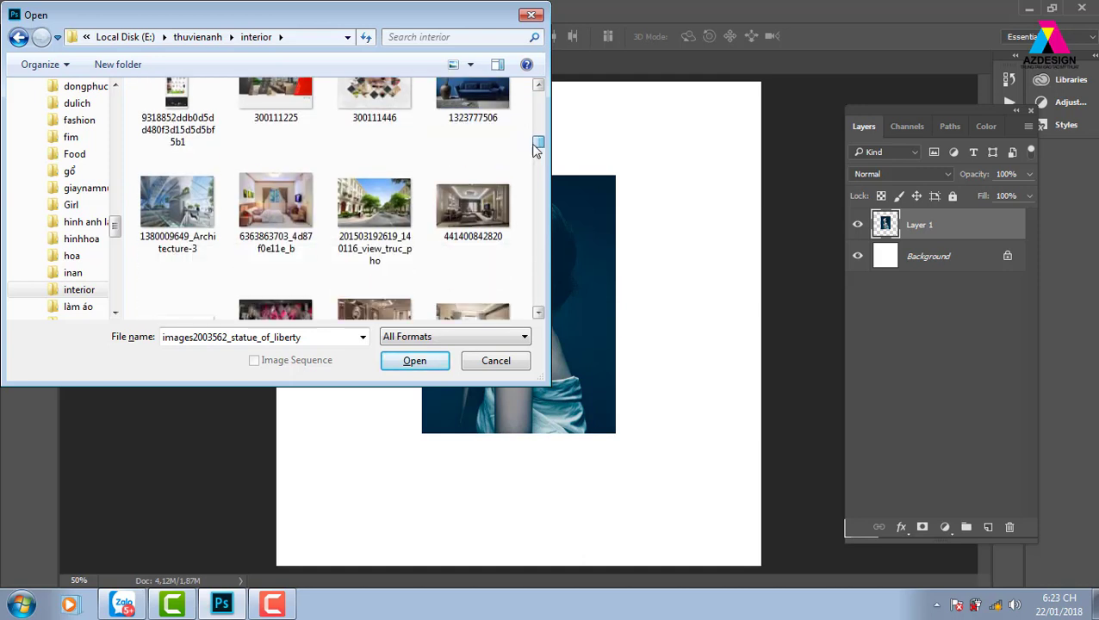
left_click(268, 211)
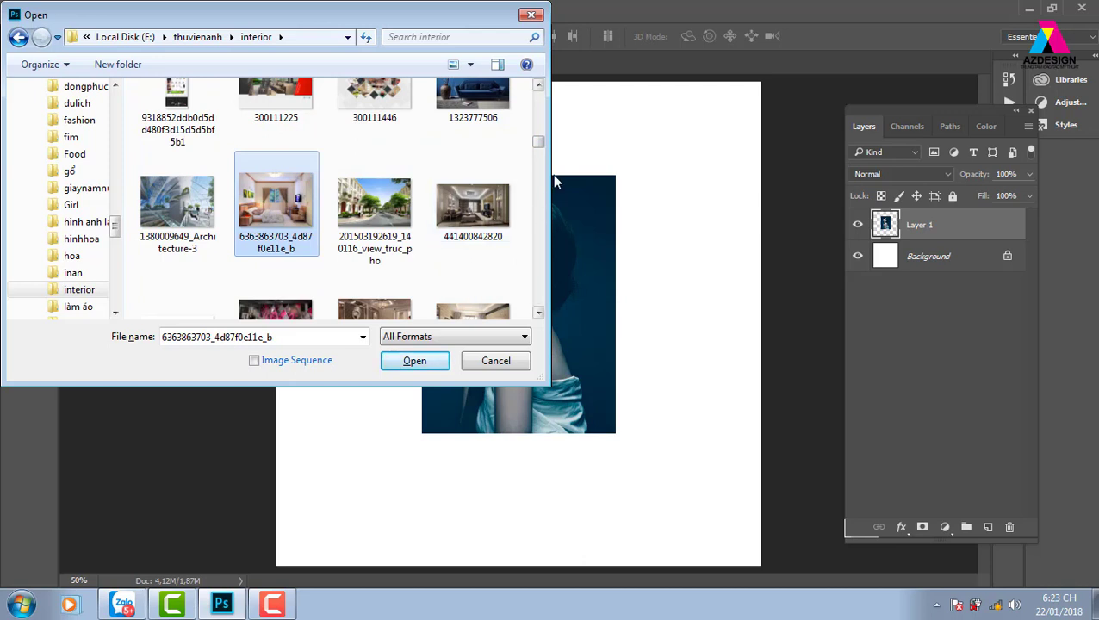
left_click_drag(542, 148, 542, 151)
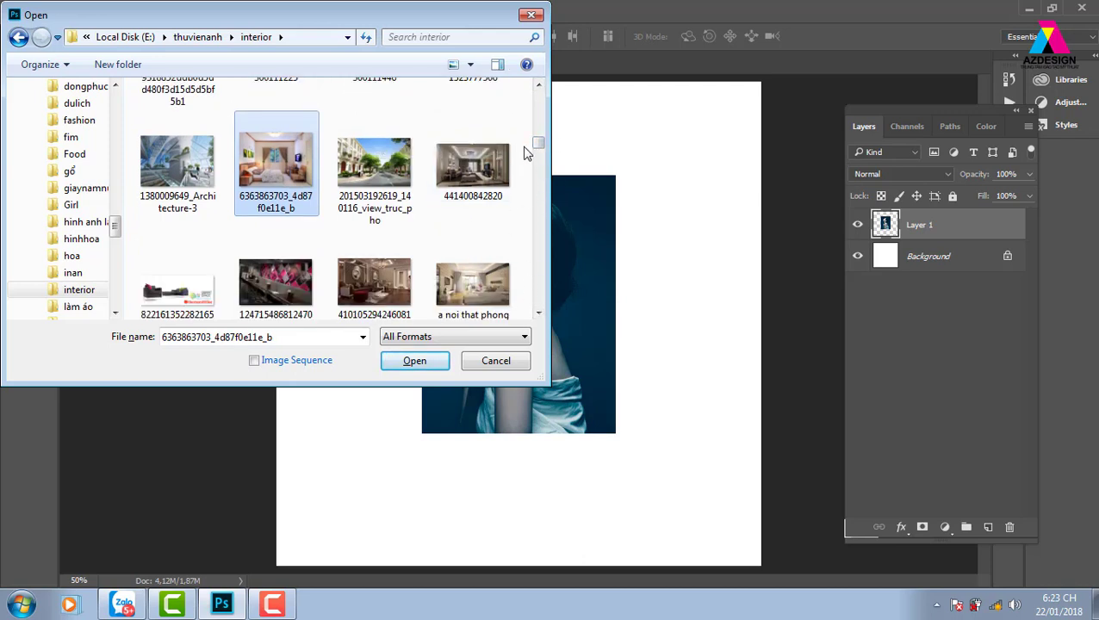
left_click(469, 168)
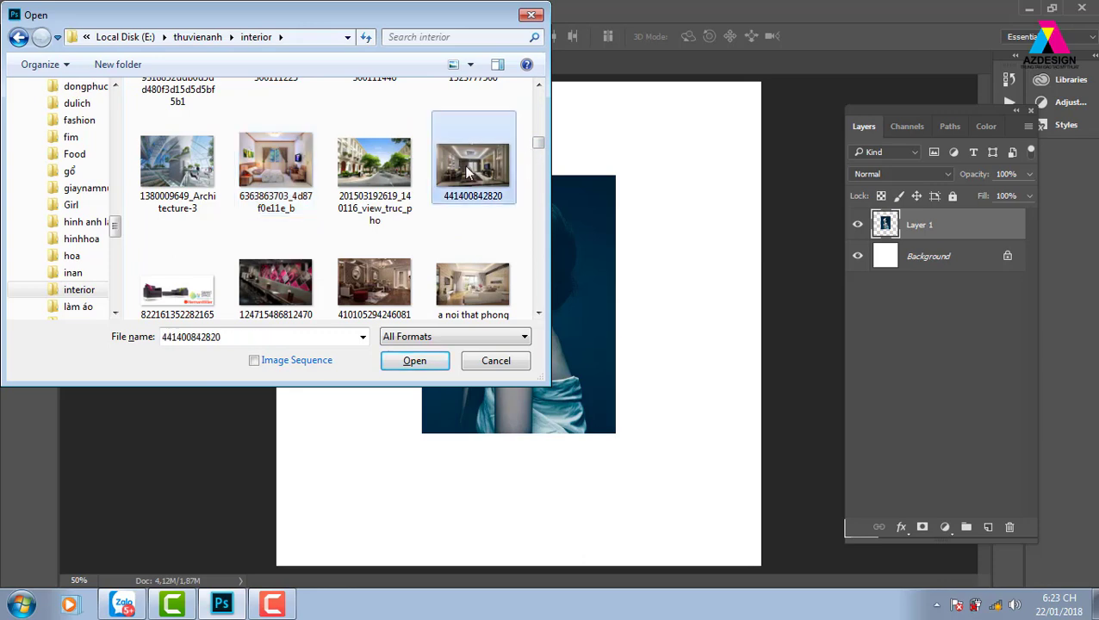
left_click(433, 361)
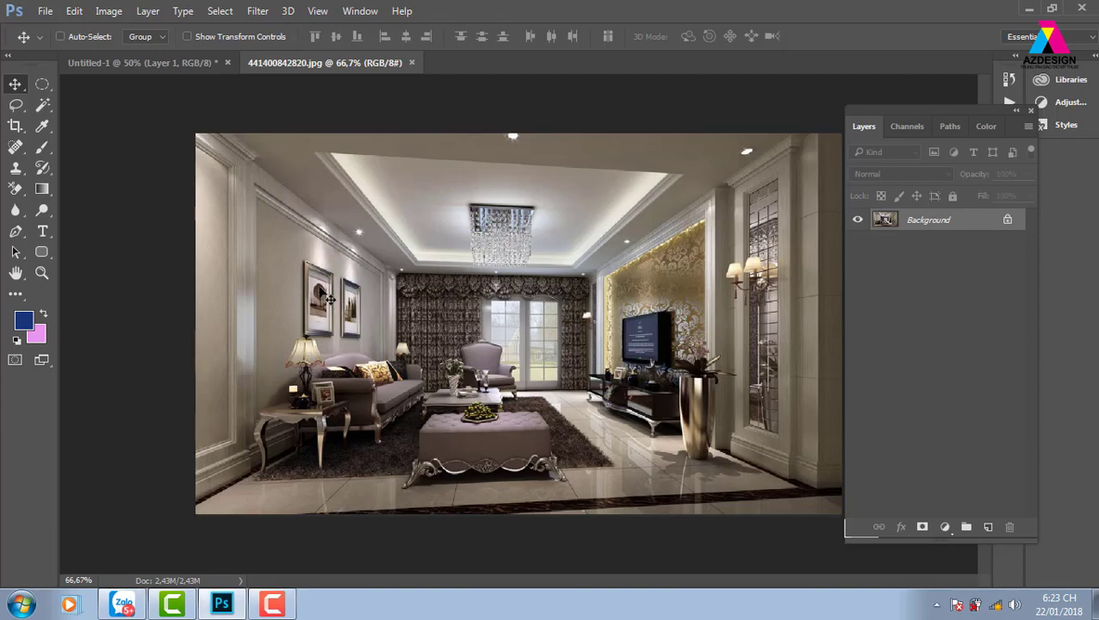
Zoom and pan across the room photo's wall frames, then return to the Untitled-1 portrait document.
key("ctrl+plus")
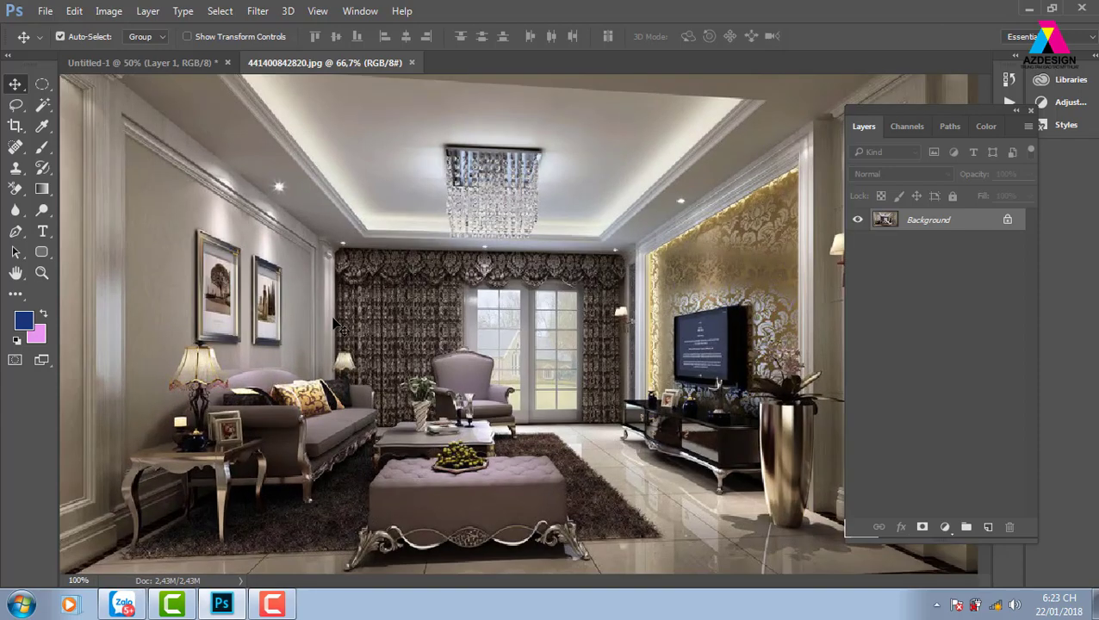
key("ctrl+plus")
key("ctrl+plus")
left_click_drag(390, 327, 628, 319)
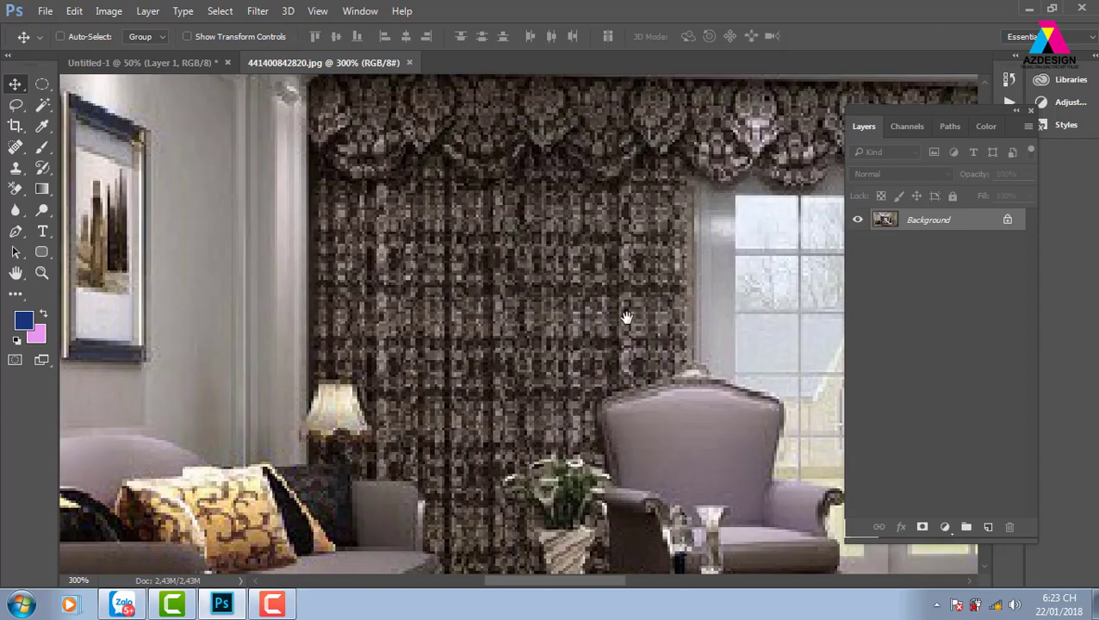
left_click_drag(218, 265, 400, 261)
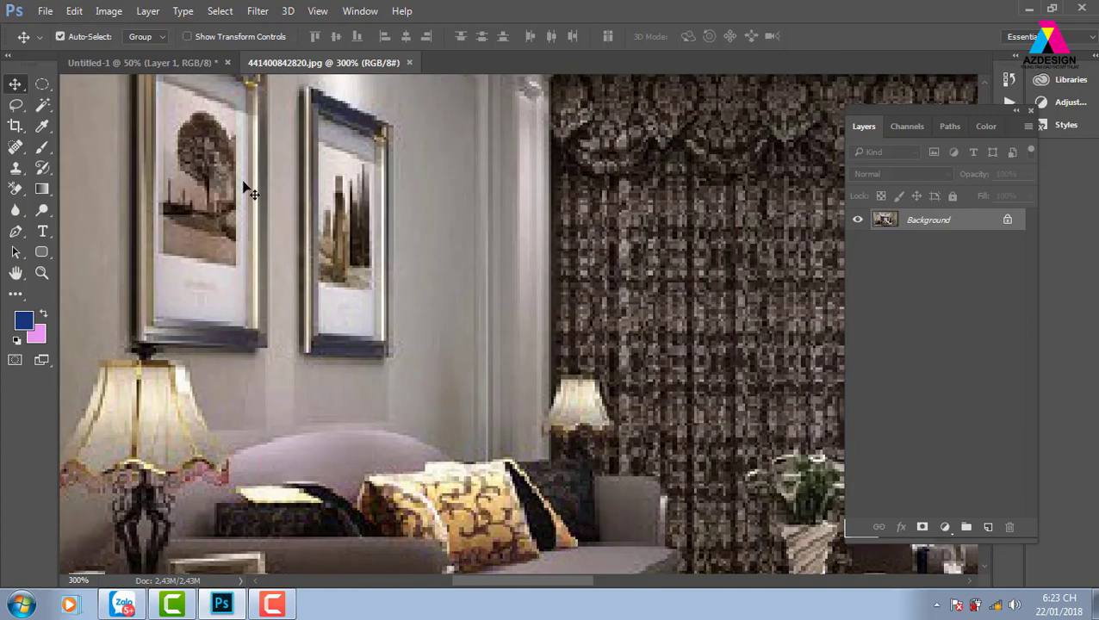
key("ctrl+minus")
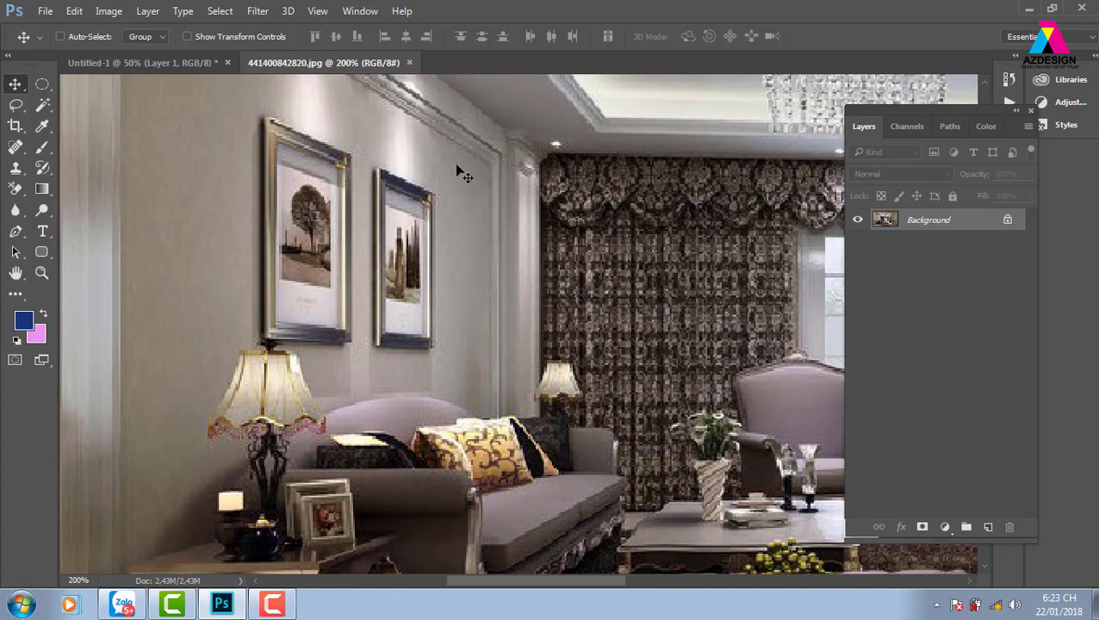
left_click(197, 64)
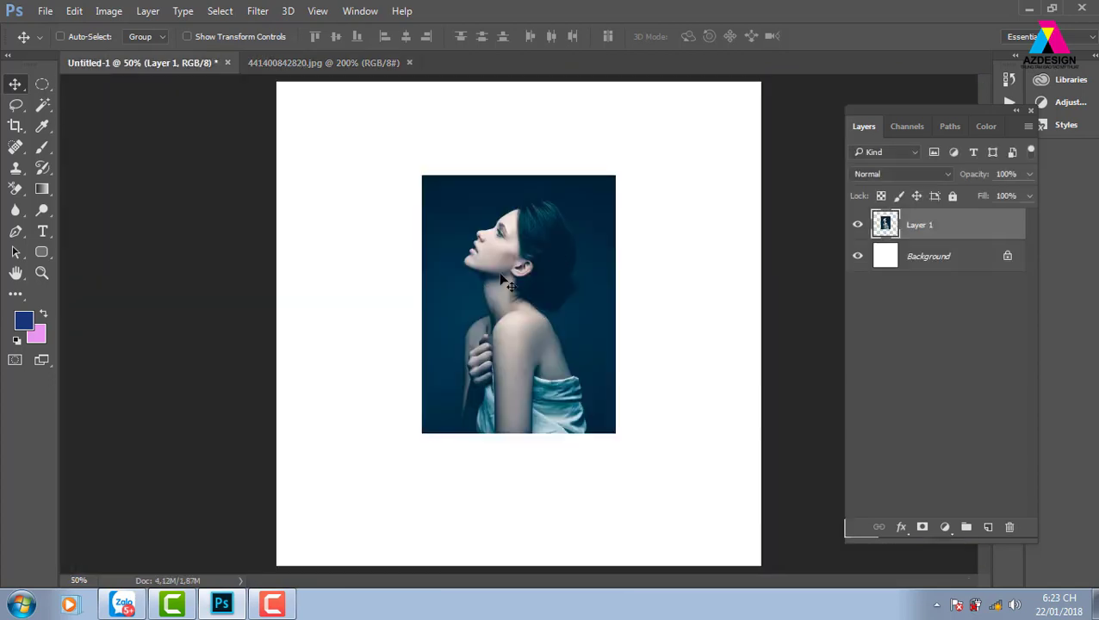
Drag the portrait layer into 441400842820.jpg and scale it to 22.5% near the left wall pictures.
mouse_move(534, 312)
left_mouse_down()
mouse_move(339, 77)
mouse_move(342, 63)
mouse_move(422, 272)
left_mouse_up()
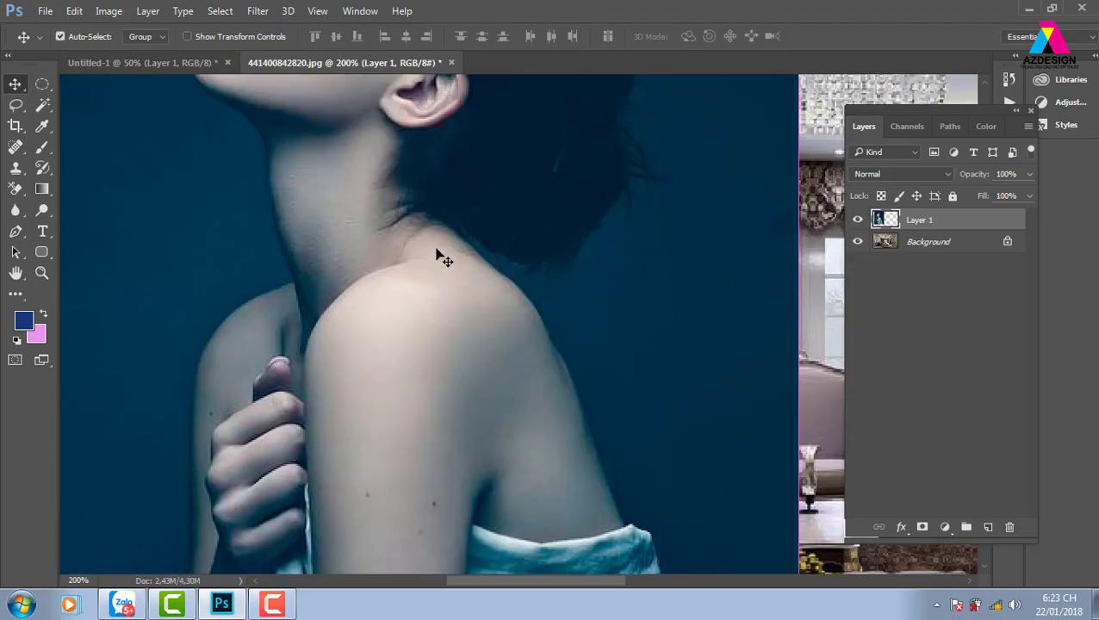
key("ctrl+minus")
key("ctrl+minus")
key("ctrl+minus")
key("ctrl+t")
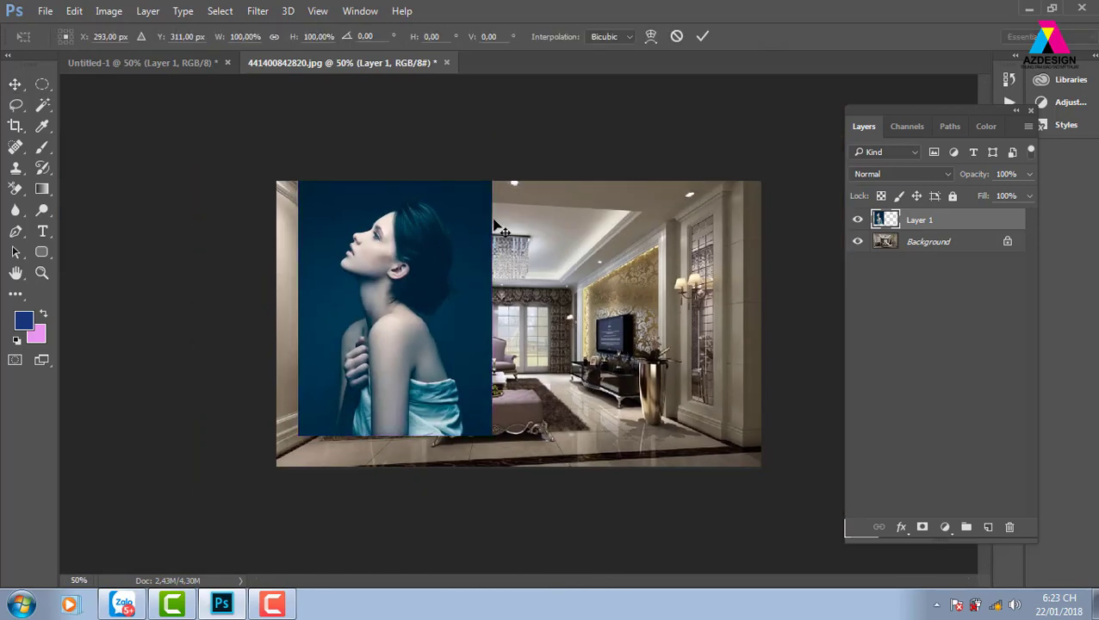
mouse_move(492, 178)
left_mouse_down()
mouse_move(429, 260)
mouse_move(370, 302)
mouse_move(323, 360)
left_mouse_up()
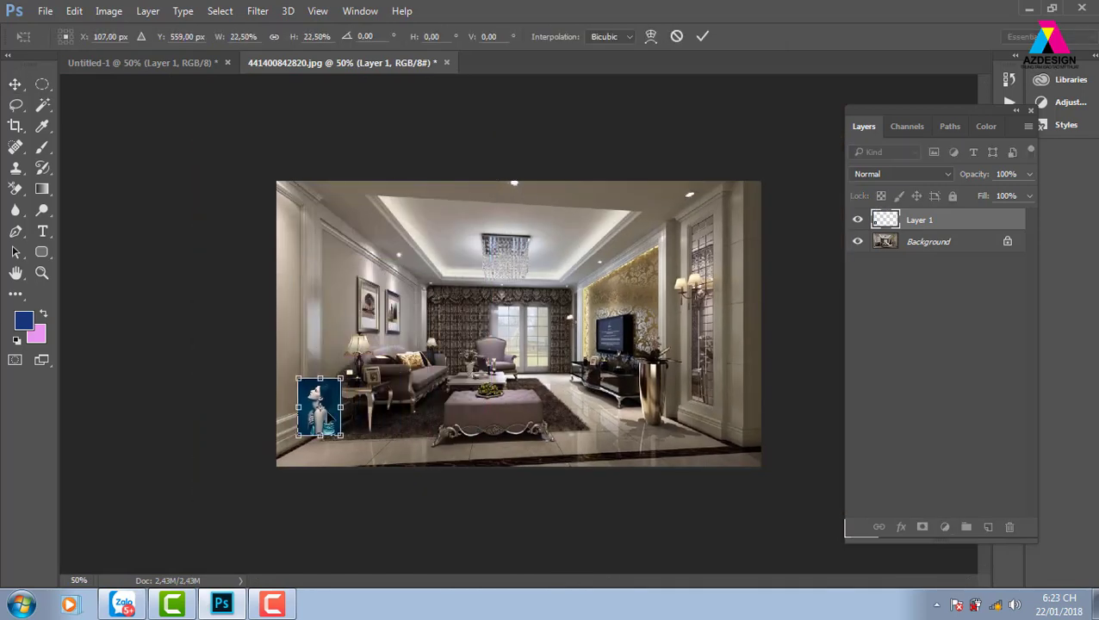
mouse_move(321, 407)
left_mouse_down()
mouse_move(394, 337)
mouse_move(319, 407)
mouse_move(385, 310)
left_mouse_up()
key("ctrl+plus")
Skew the portrait's four corners into the left wall frame's perspective and commit the transform.
key("ctrl+plus")
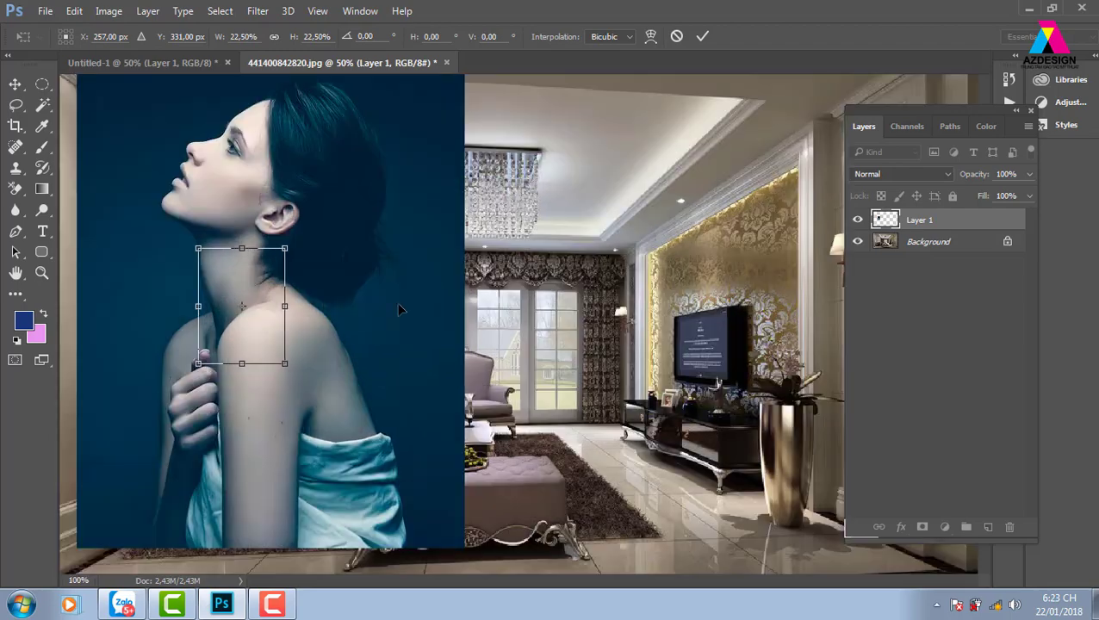
key("ctrl+plus")
left_click_drag(244, 337, 570, 282)
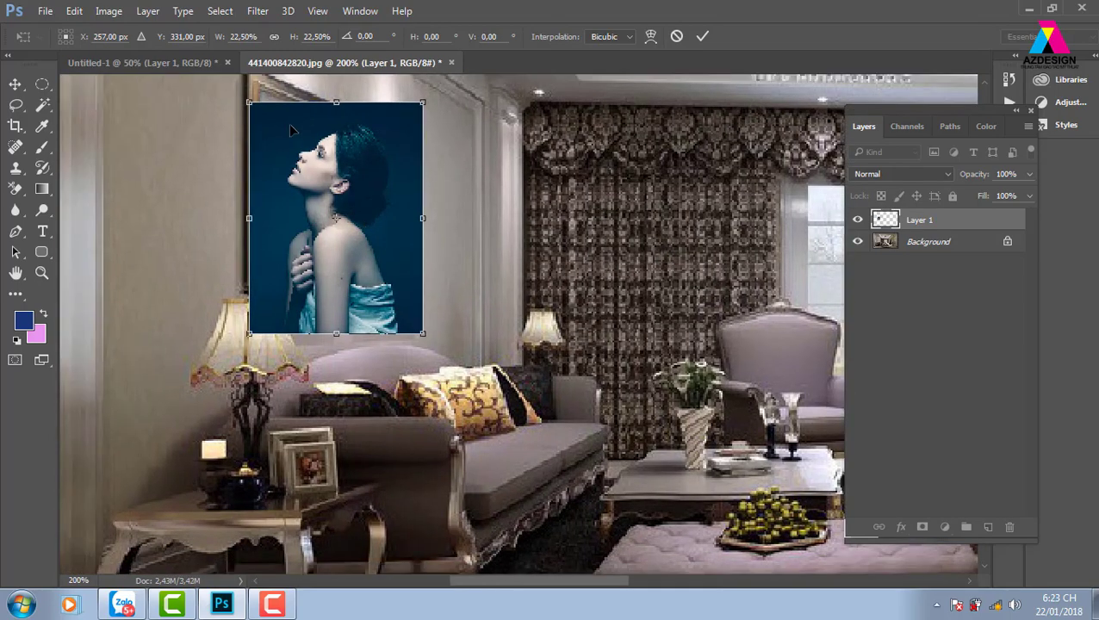
left_click_drag(289, 131, 297, 121)
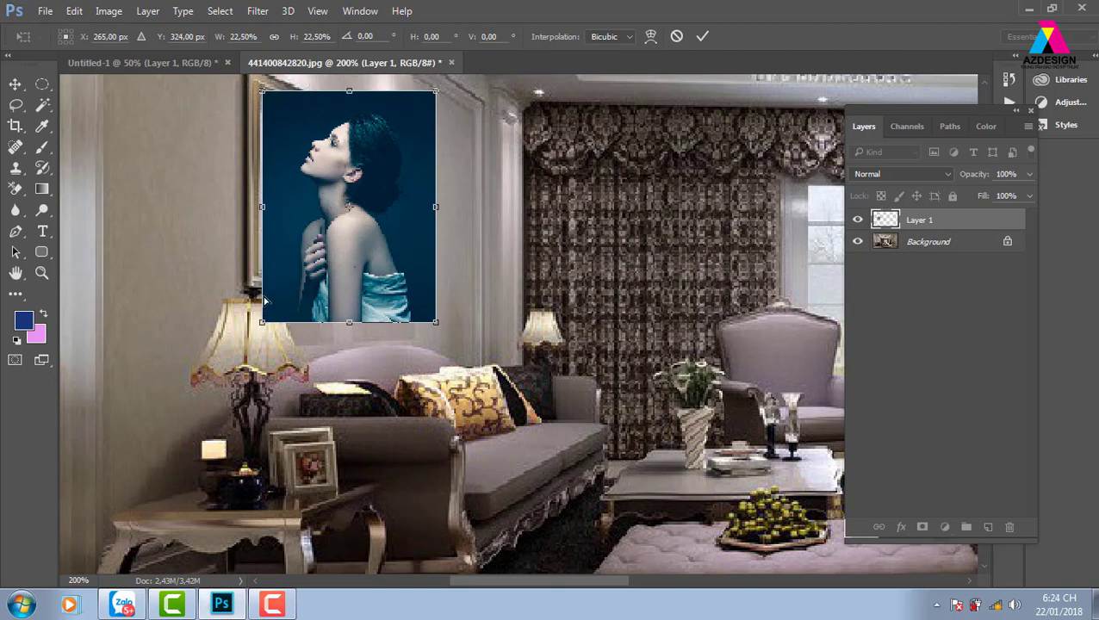
left_click_drag(266, 300, 261, 272)
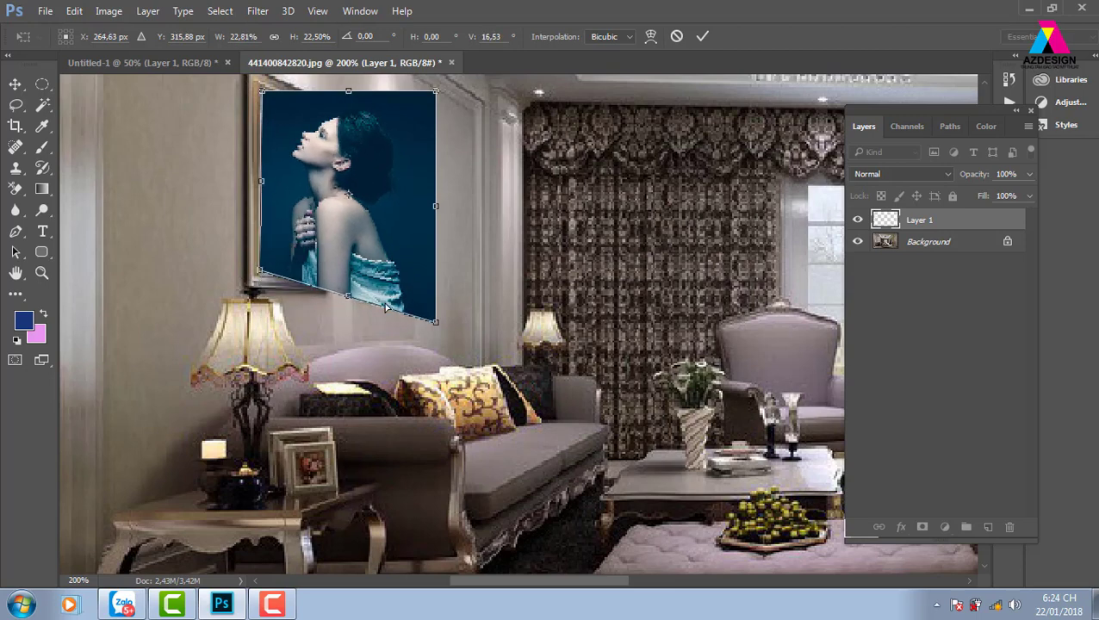
mouse_move(387, 307)
left_mouse_down()
mouse_move(333, 257)
mouse_move(323, 271)
mouse_move(332, 259)
left_mouse_up()
mouse_move(433, 93)
left_mouse_down()
mouse_move(325, 130)
mouse_move(323, 117)
left_mouse_up()
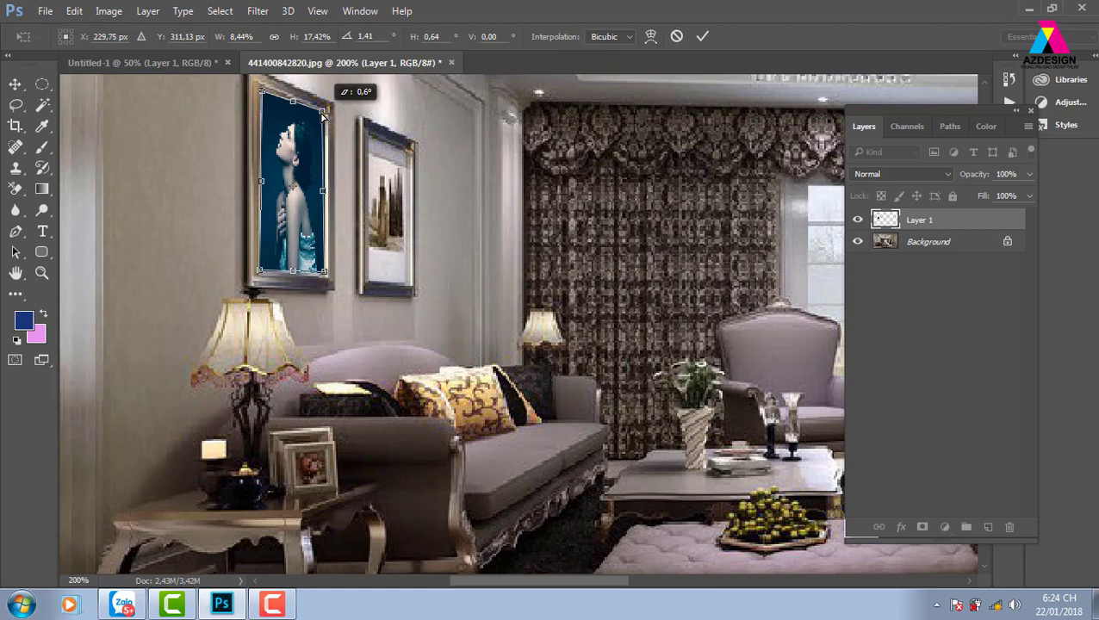
left_click_drag(323, 117, 323, 114)
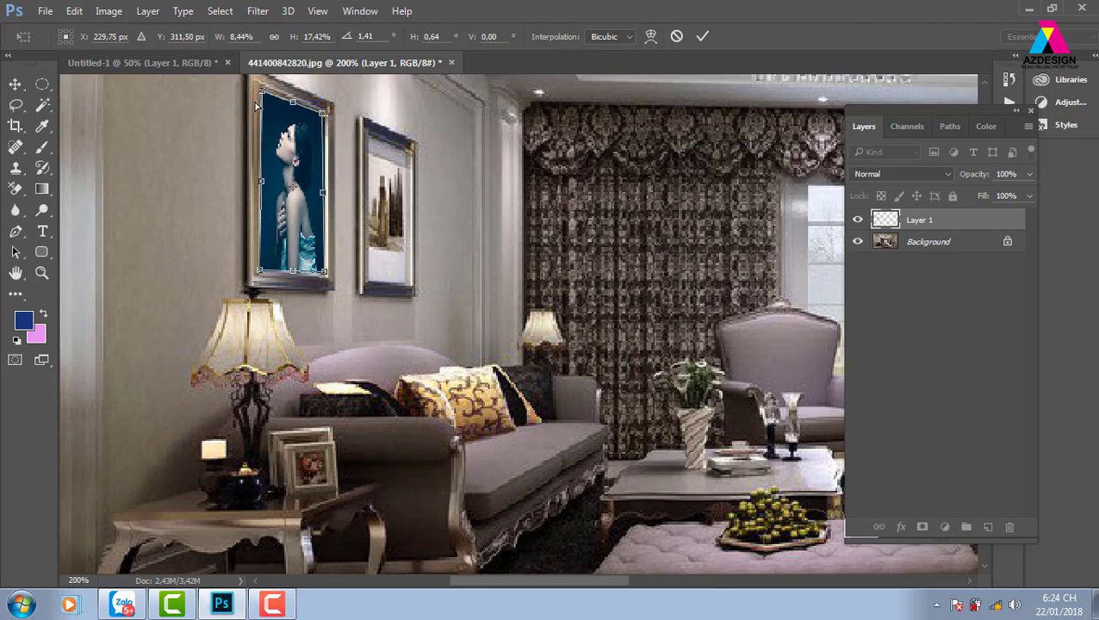
left_click_drag(264, 94, 258, 88)
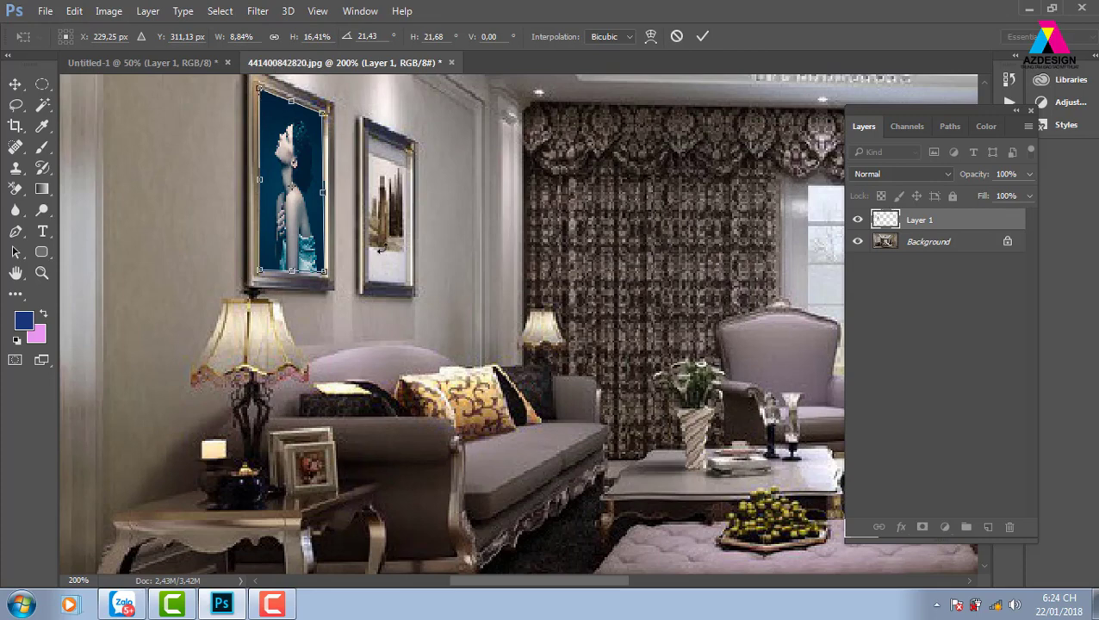
key("Return")
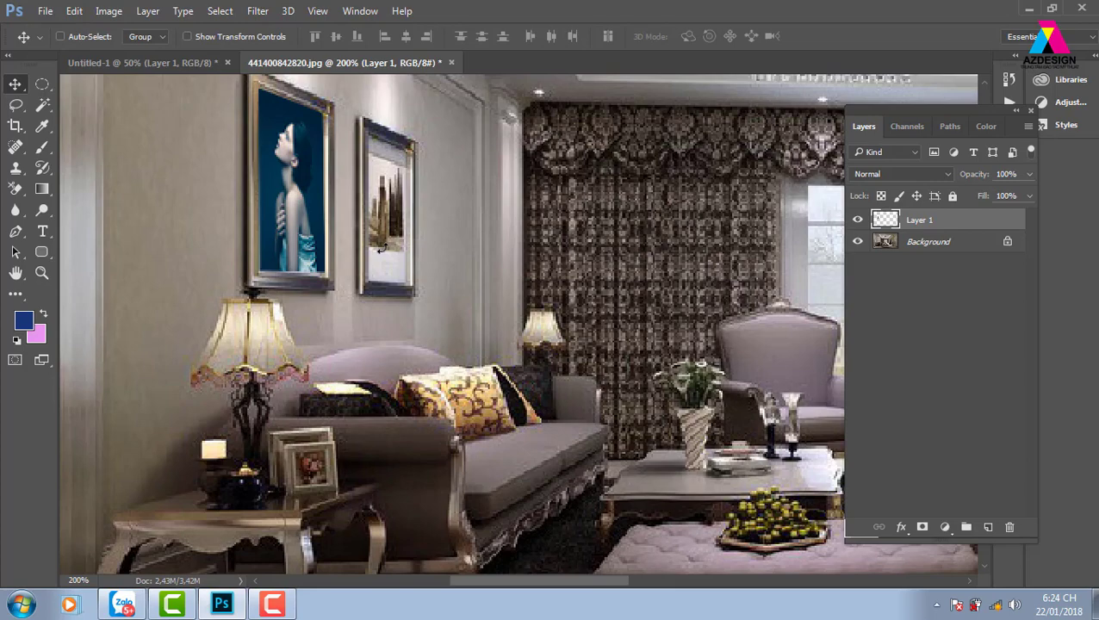
Close 441400842820.jpg, discarding its changes.
key("ctrl+minus")
key("ctrl+minus")
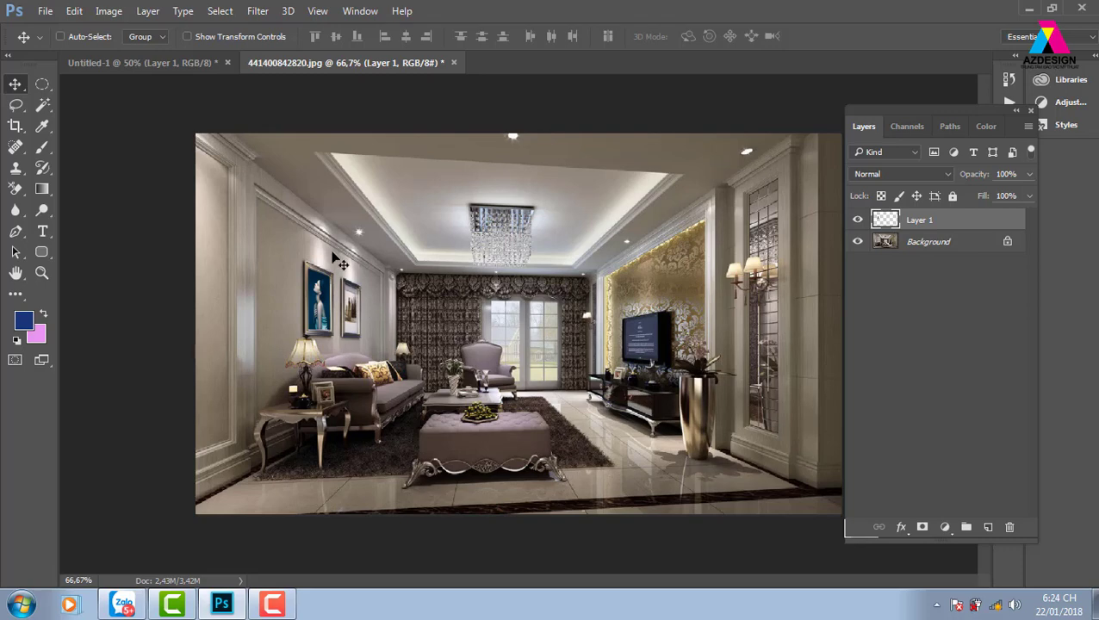
left_click(454, 62)
left_click(466, 239)
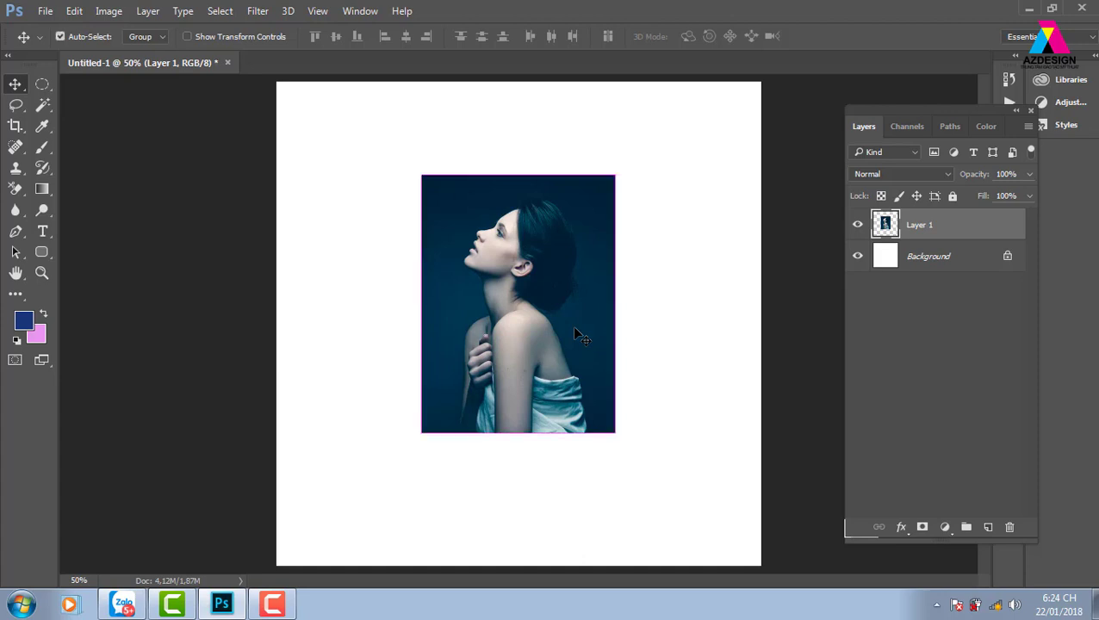
Open image-techz-1465094895.jpg from thuvienanh > New folder > kythuatso > dienthoai.
key("ctrl+o")
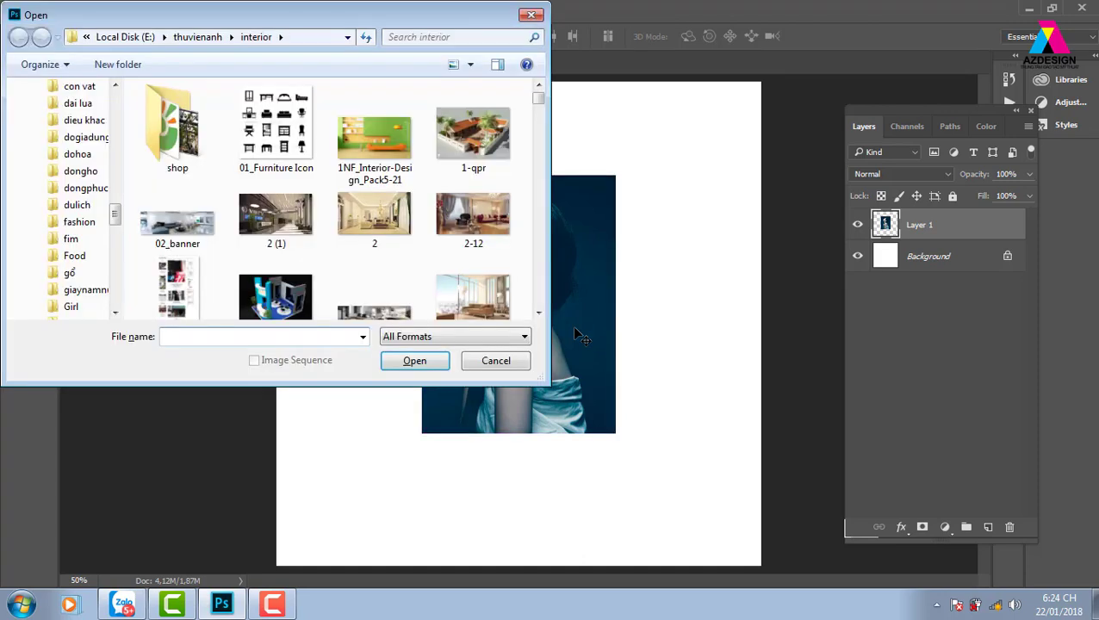
left_click(200, 38)
left_click(300, 176)
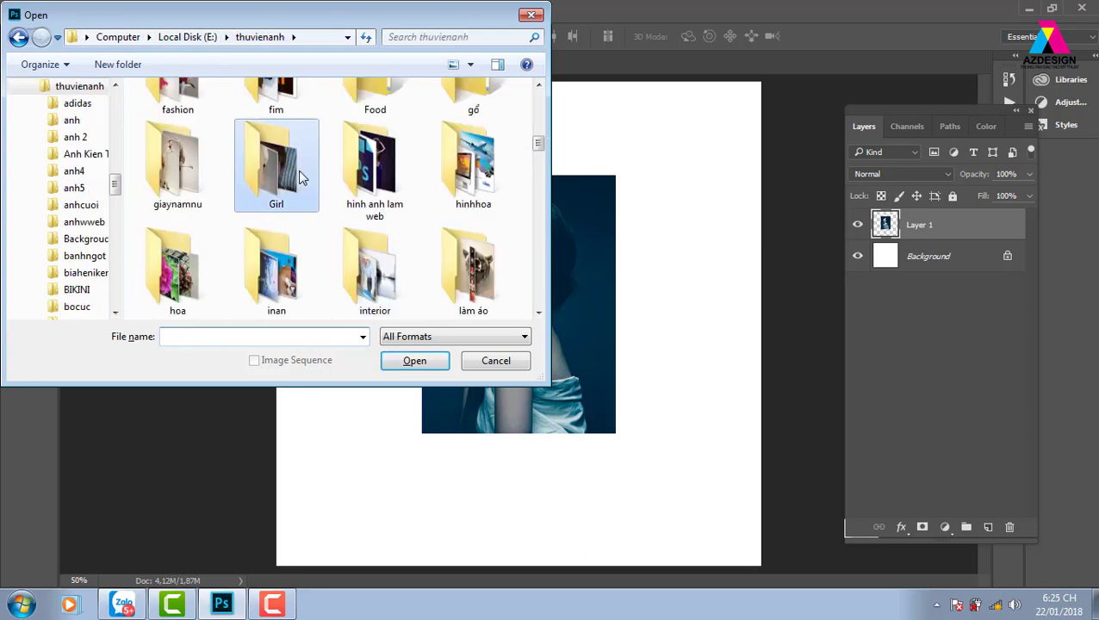
key("n")
key("Return")
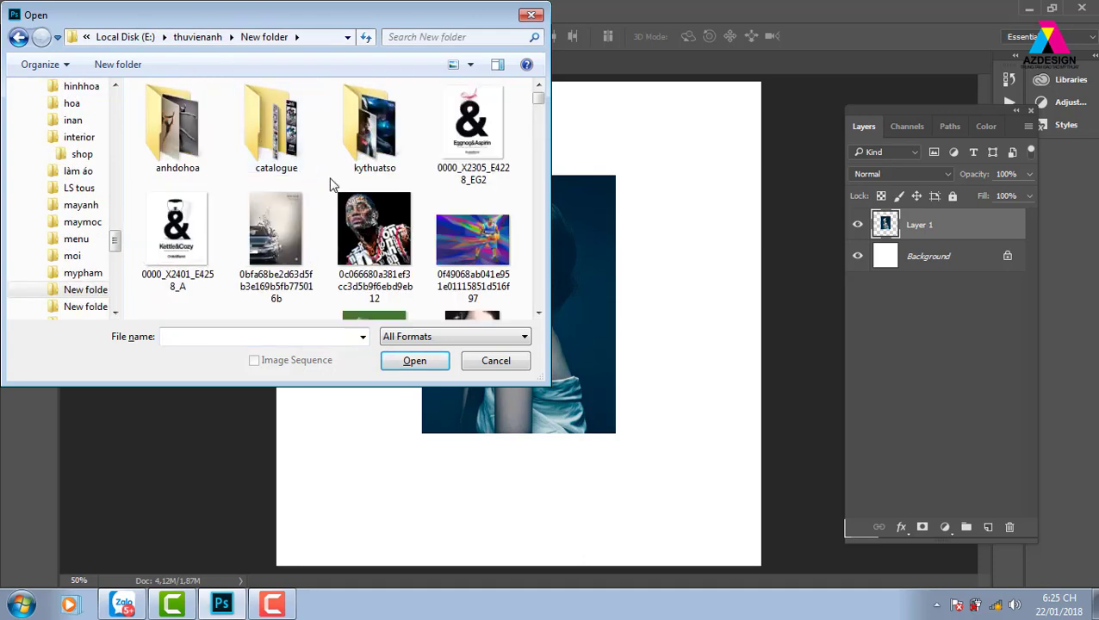
double_click(336, 172)
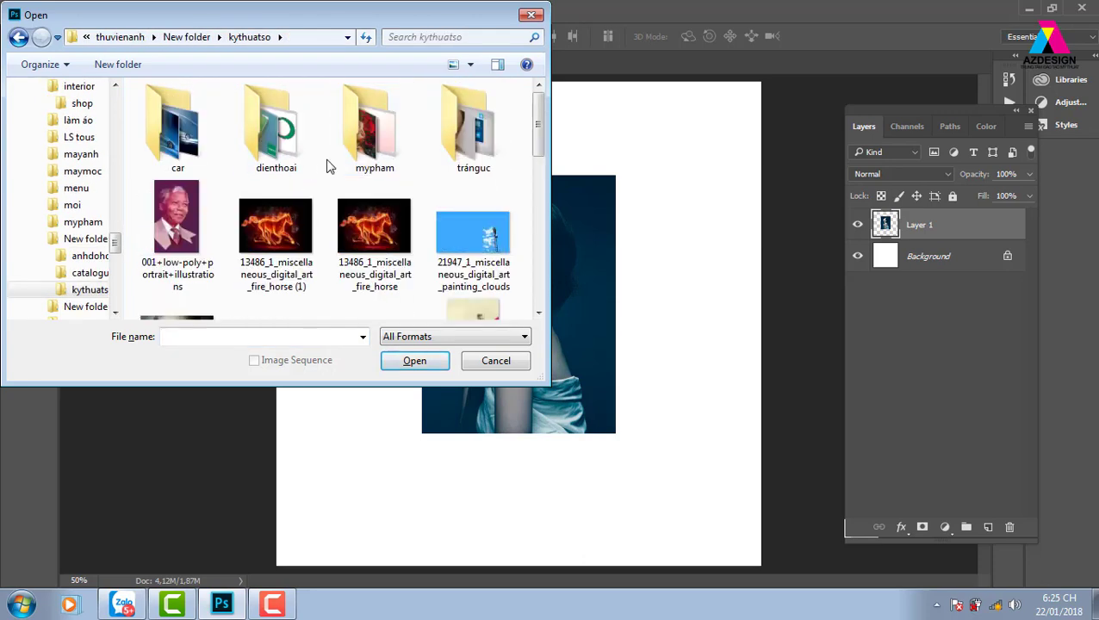
double_click(275, 142)
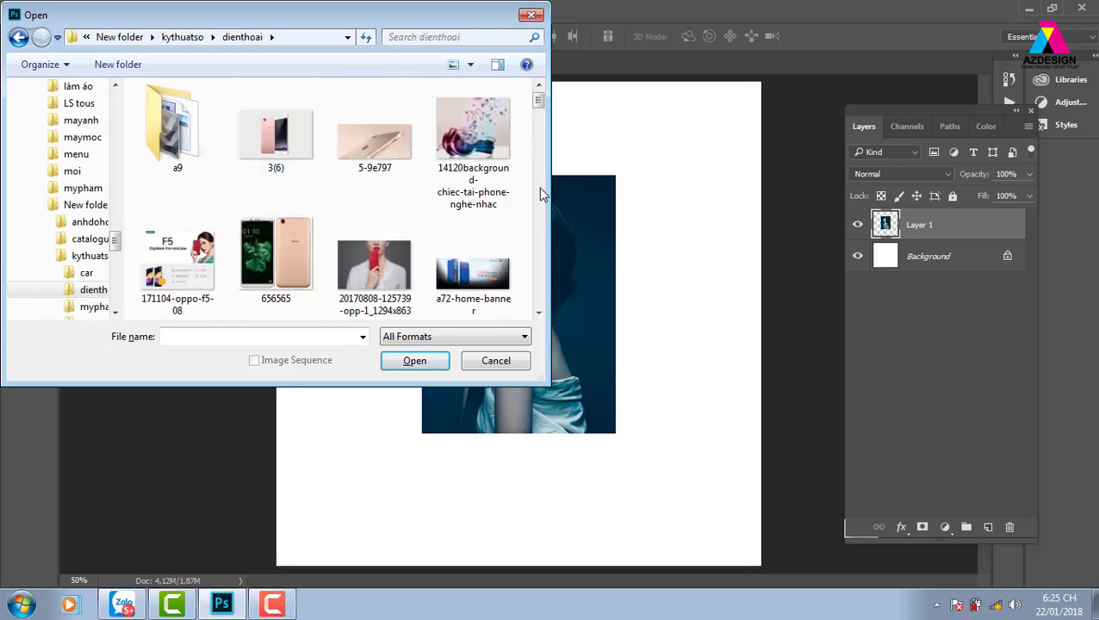
left_click_drag(539, 100, 553, 177)
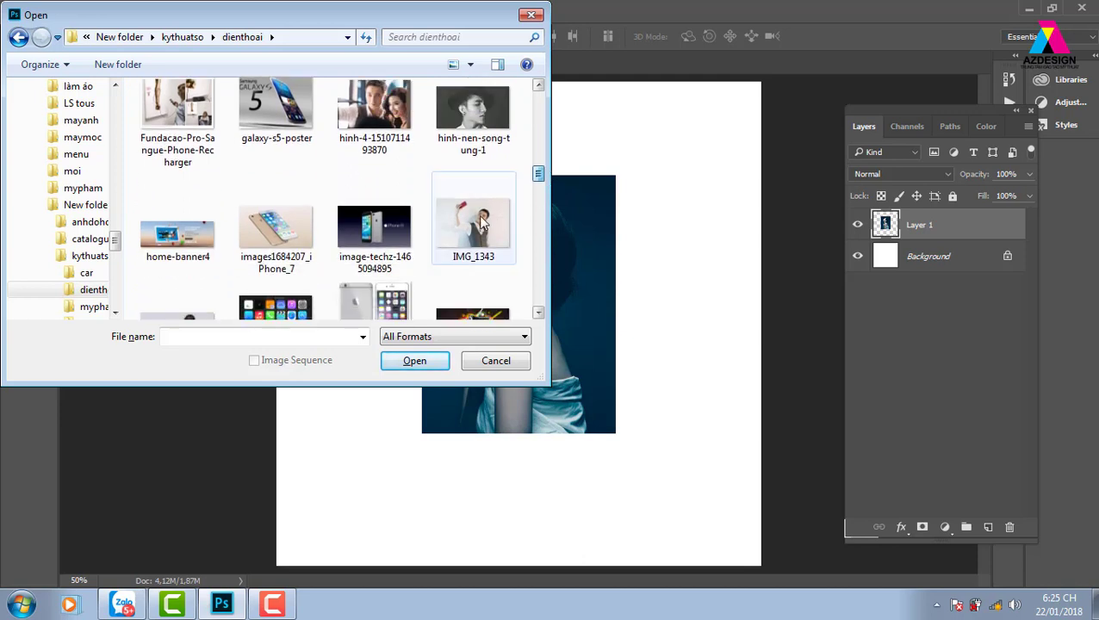
left_click(413, 248)
left_click(443, 361)
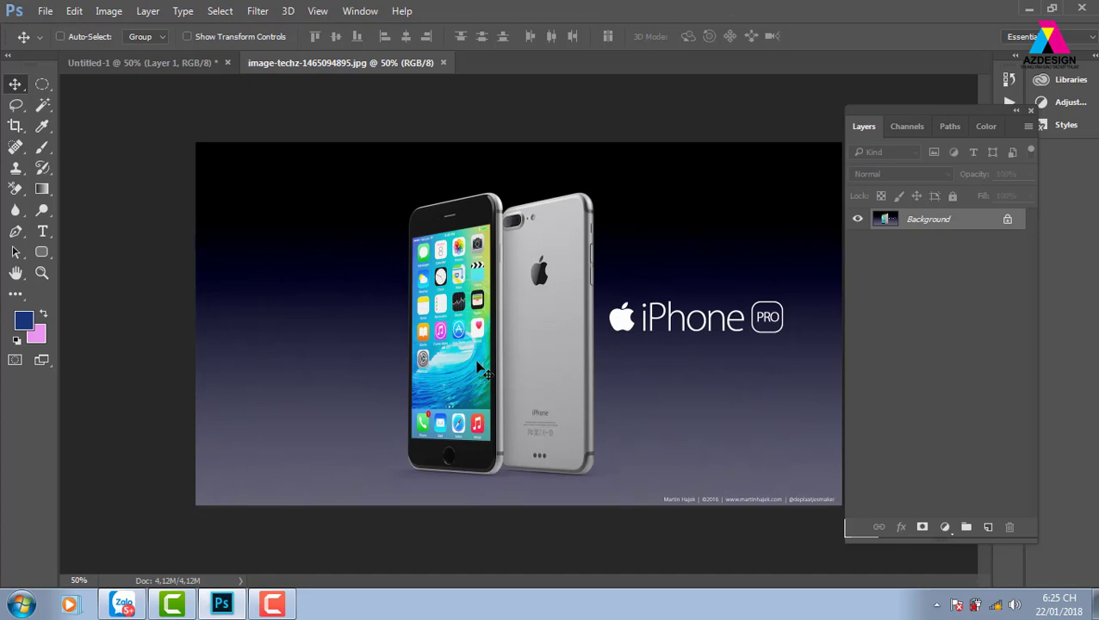
Open yeu-to-am-thanh-trong-quang-cao.jpg from the dienthoai\a9 folder.
key("ctrl+o")
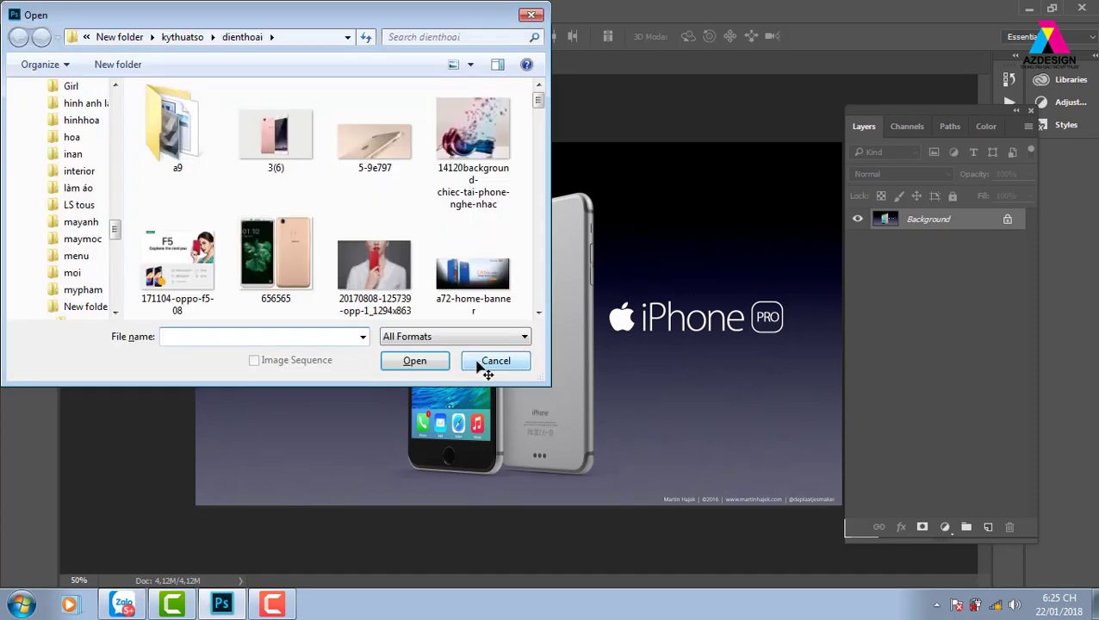
mouse_move(539, 102)
left_mouse_down()
mouse_move(510, 301)
mouse_move(514, 101)
left_mouse_up()
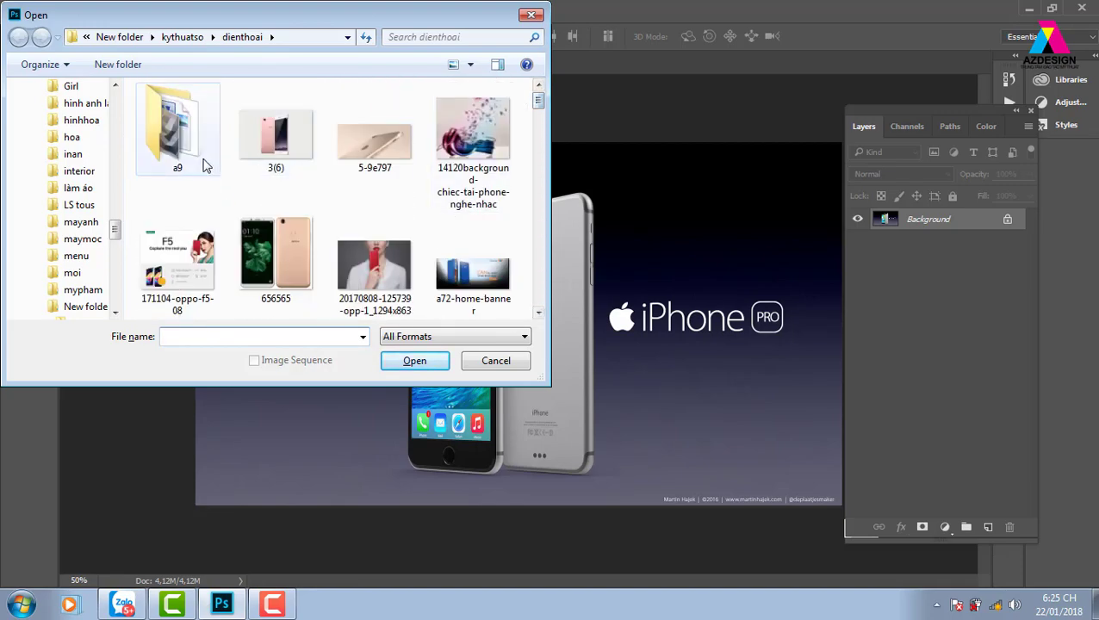
double_click(179, 140)
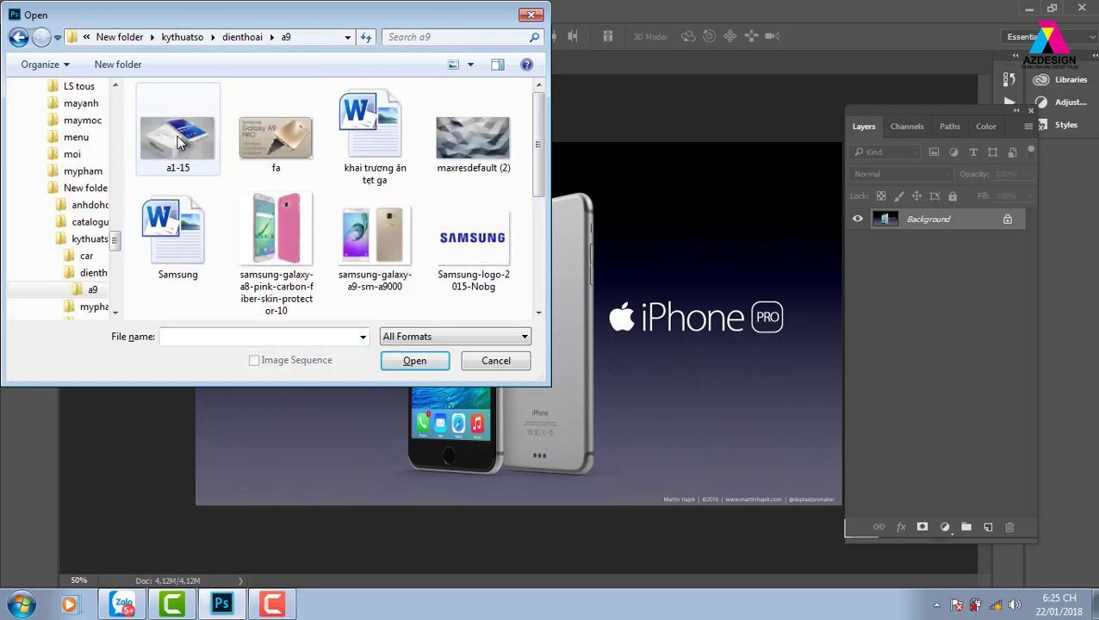
left_click_drag(541, 121, 559, 252)
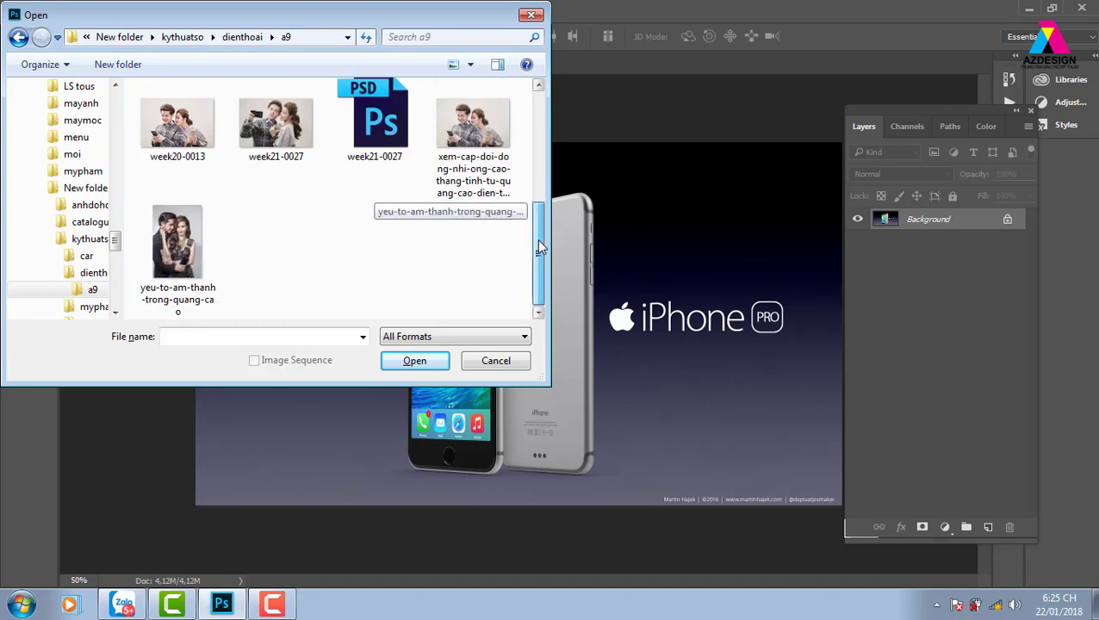
left_click(177, 249)
left_click(420, 367)
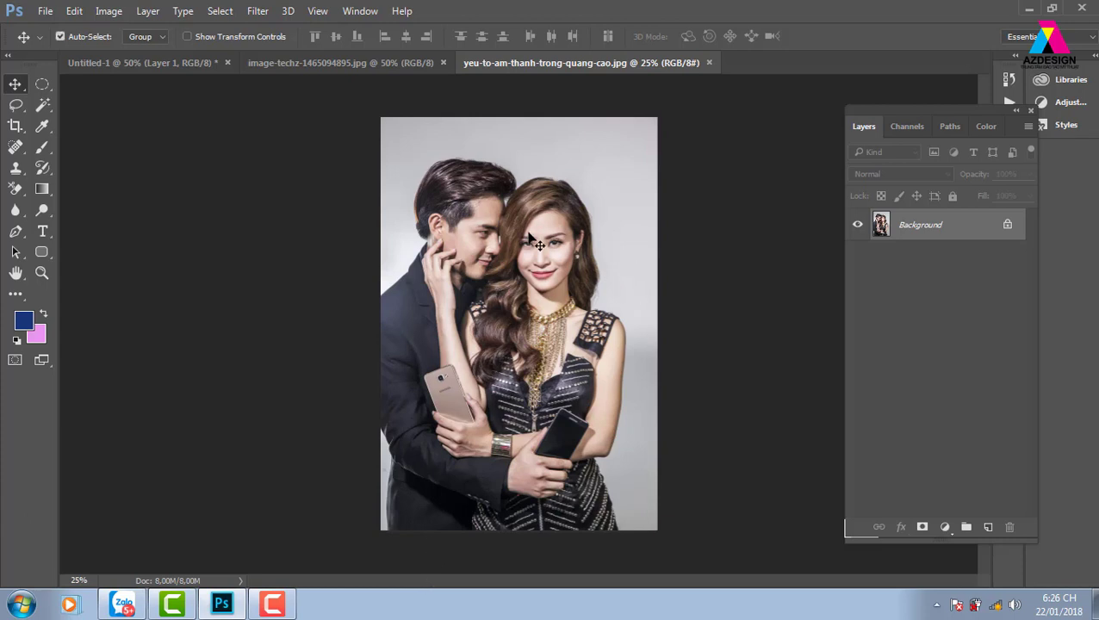
Copy the whole couple photo into image-techz-1465094895.jpg and scale it to about 22.9%.
key("ctrl+a")
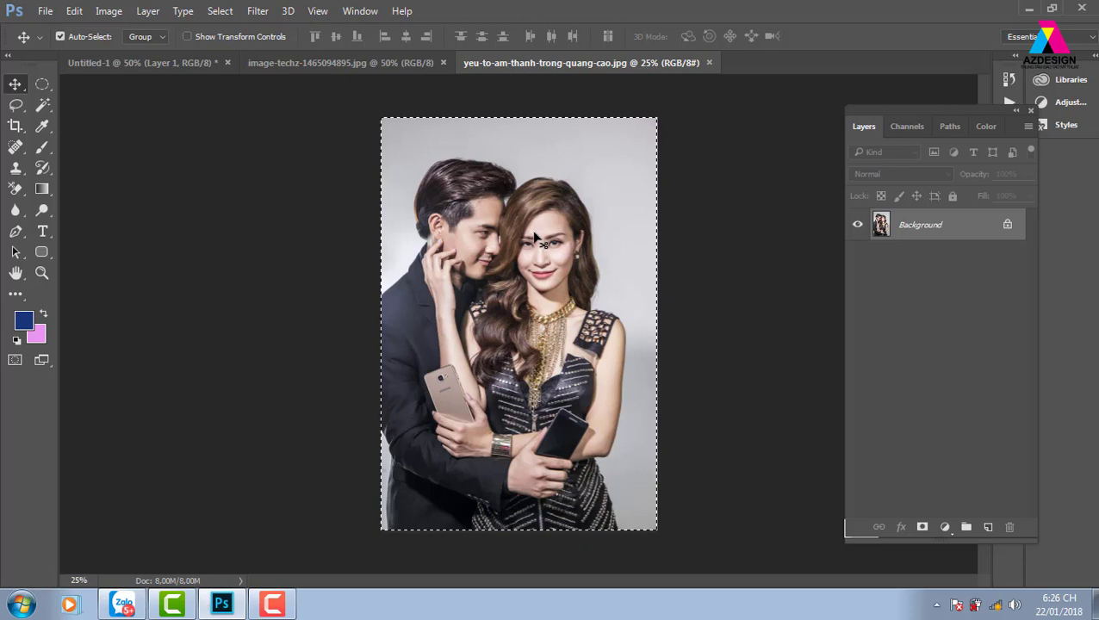
left_click_drag(534, 238, 481, 215)
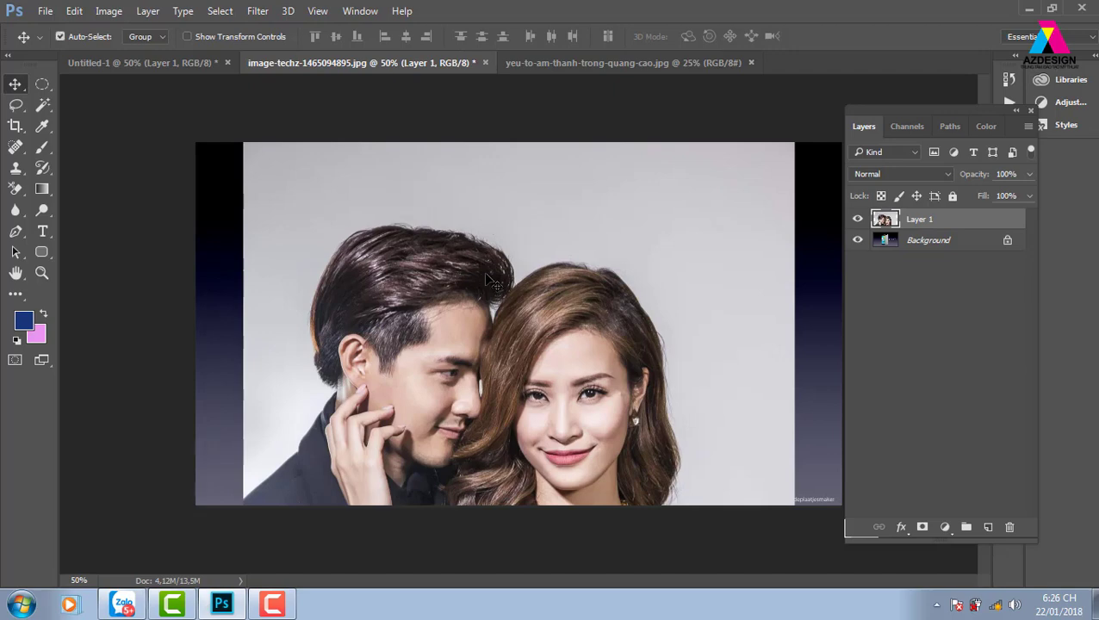
key("ctrl+t")
mouse_move(794, 143)
left_mouse_down()
mouse_move(537, 468)
mouse_move(555, 225)
left_mouse_up()
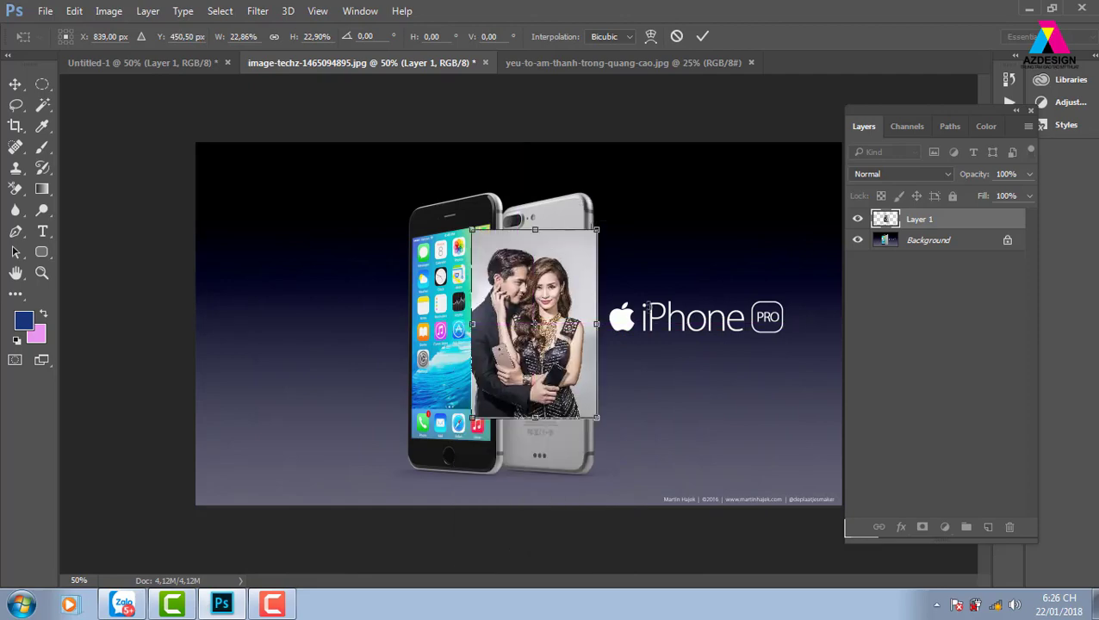
Distort the couple photo's four corners onto the front iPhone screen's corners.
key("ctrl+plus")
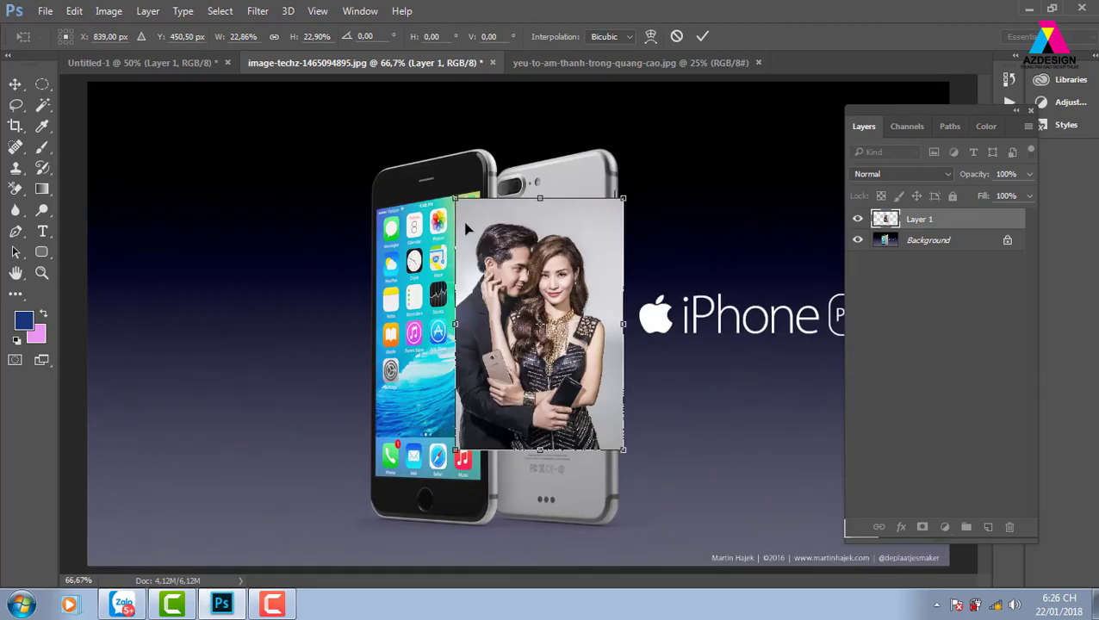
mouse_move(454, 199)
left_mouse_down()
mouse_move(376, 218)
mouse_move(374, 209)
left_mouse_up()
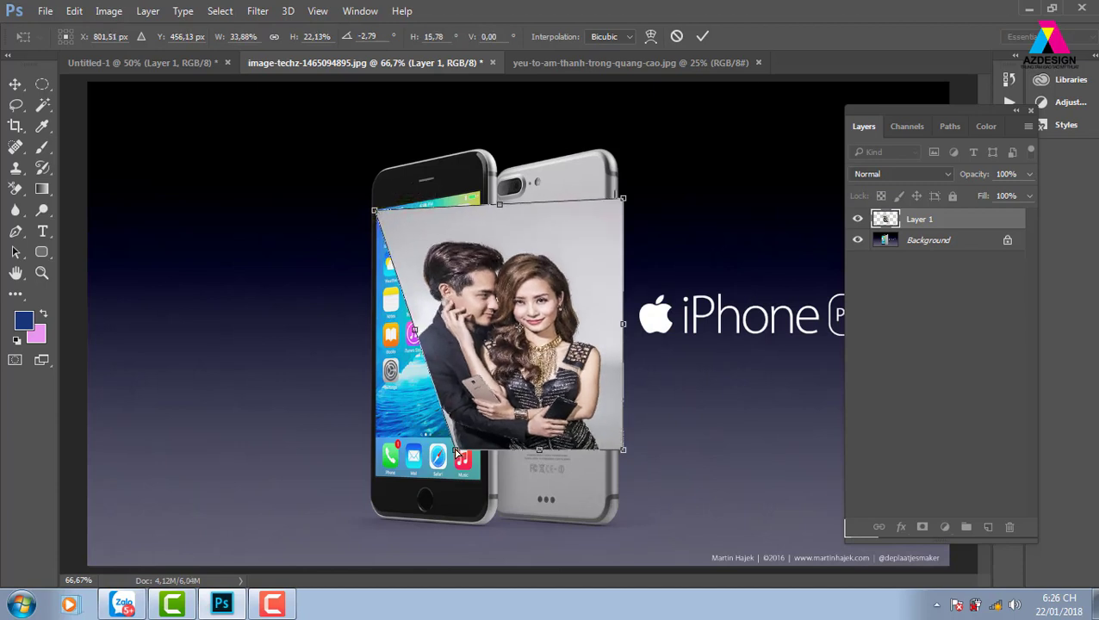
left_click_drag(457, 454, 374, 478)
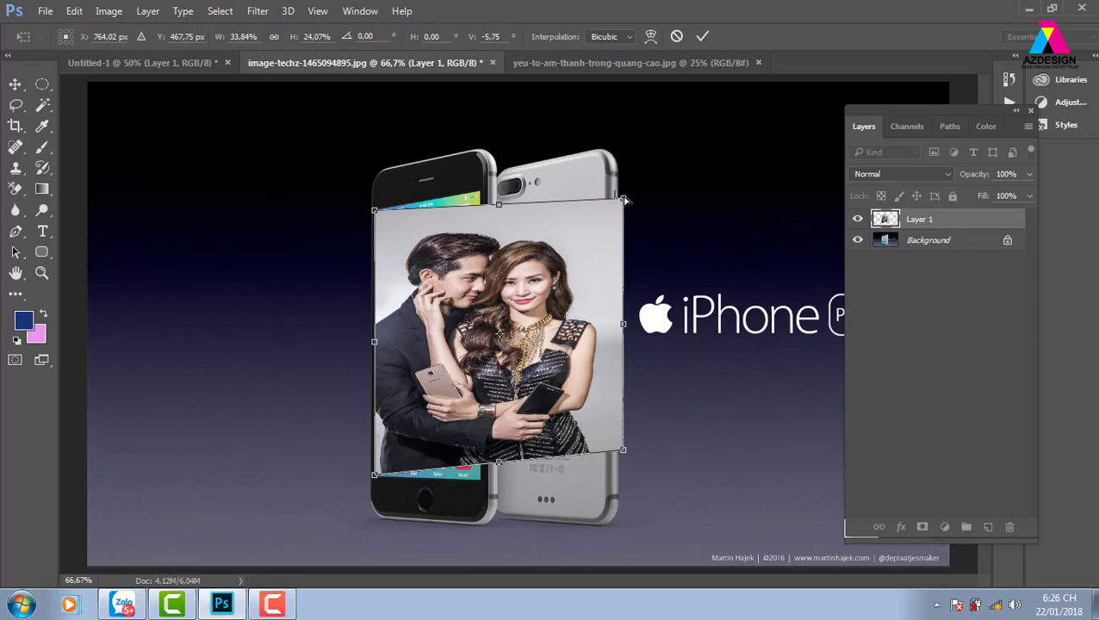
left_click_drag(624, 200, 480, 196)
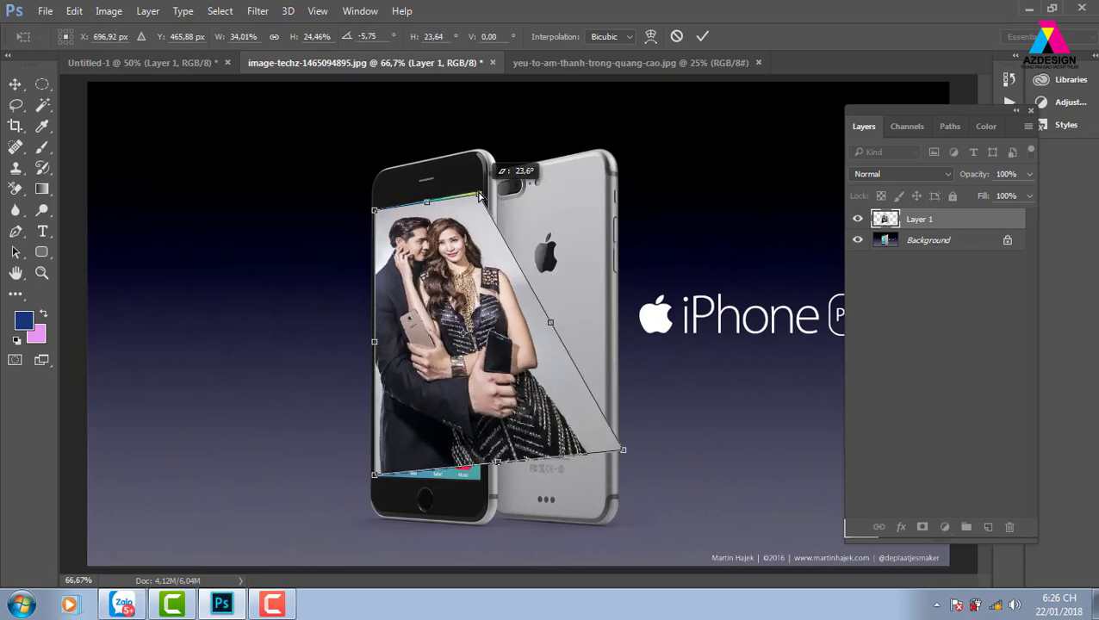
left_click_drag(480, 196, 476, 191)
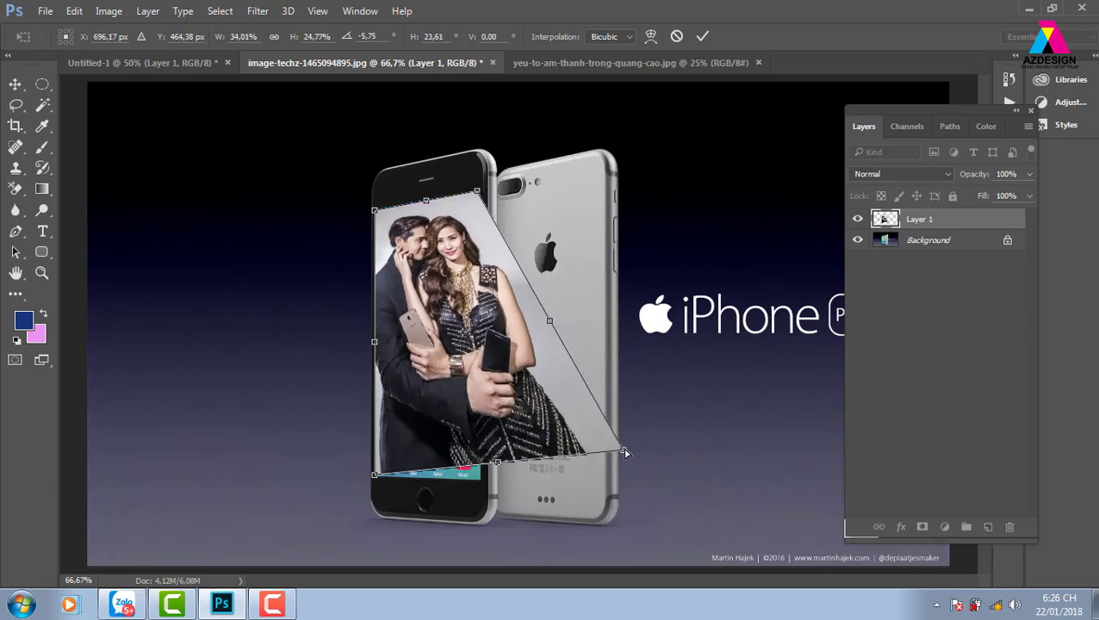
left_click_drag(623, 448, 481, 485)
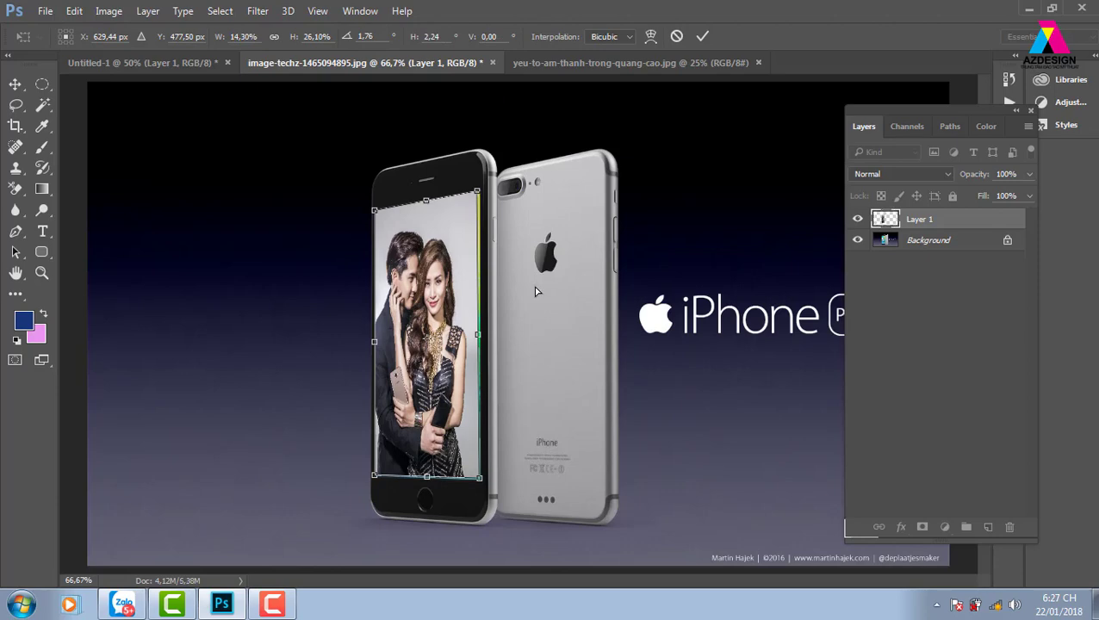
At 300% zoom, align the photo's top-right and top-left corners exactly with the screen edges.
scroll(535, 291, "up", 1)
scroll(533, 286, "up", 1)
scroll(521, 282, "up", 1)
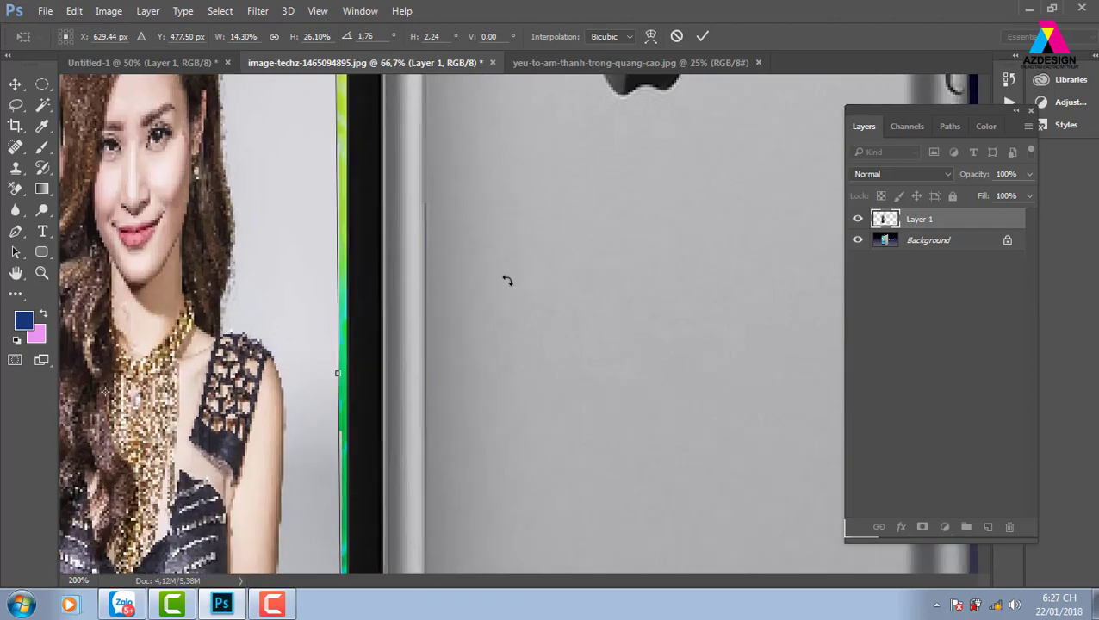
left_click_drag(351, 282, 411, 325)
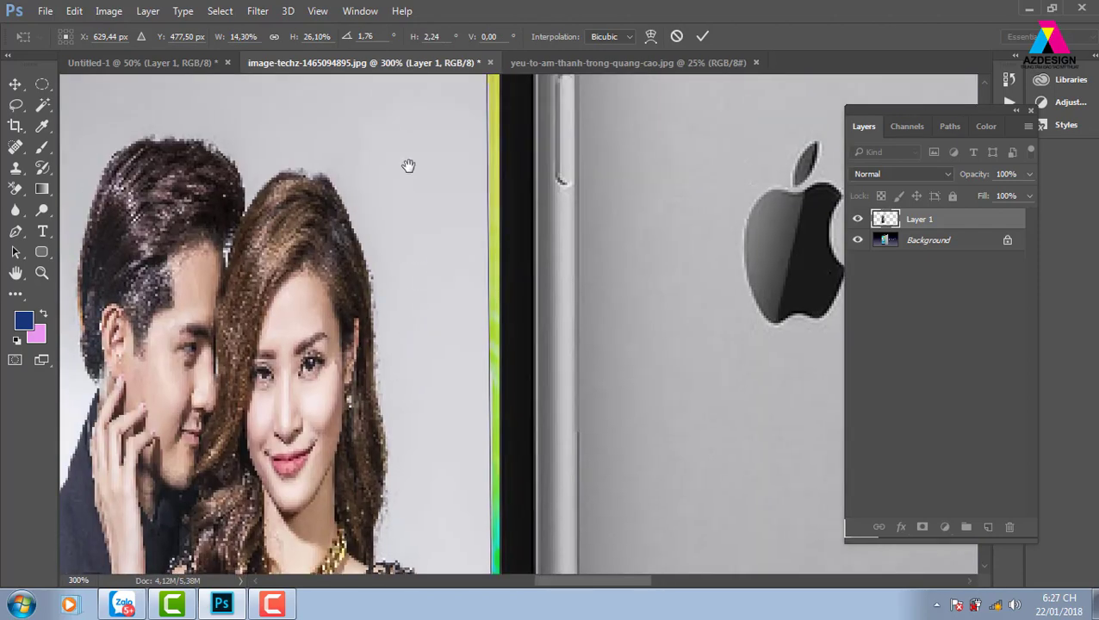
left_click_drag(402, 142, 391, 247)
scroll(392, 285, "up", 1)
scroll(385, 308, "up", 1)
scroll(172, 379, "up", 1)
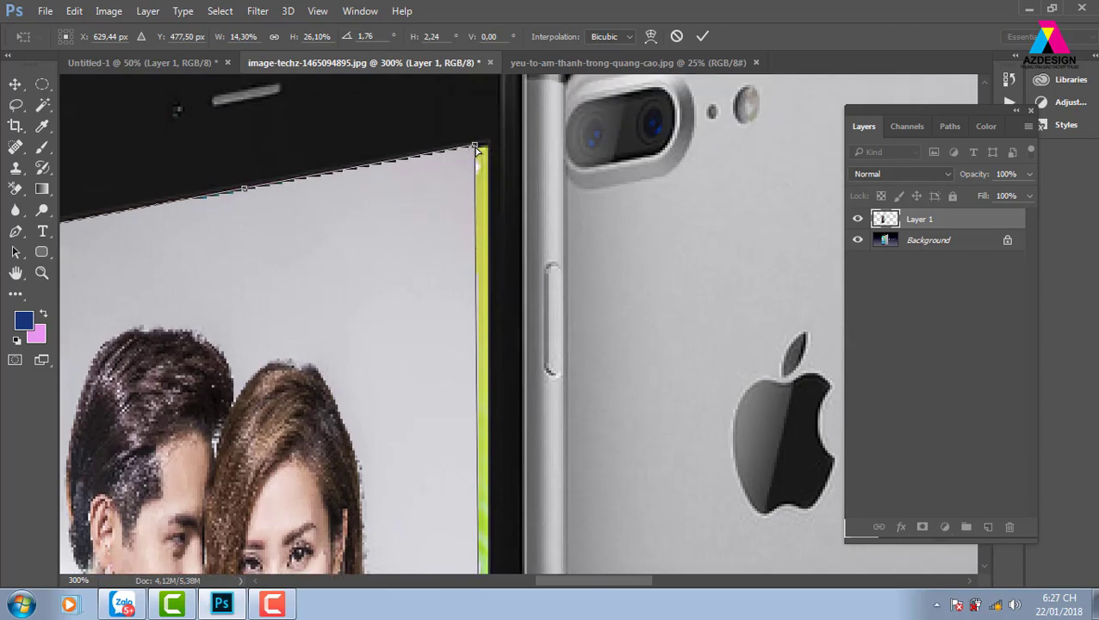
left_click_drag(483, 155, 490, 150)
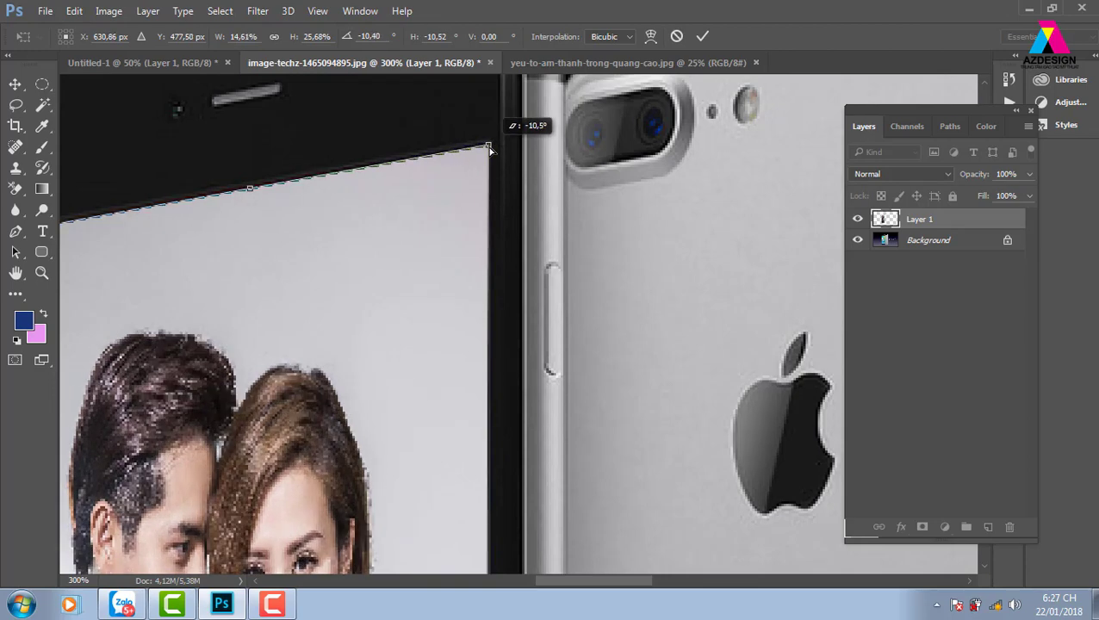
left_click_drag(207, 231, 547, 193)
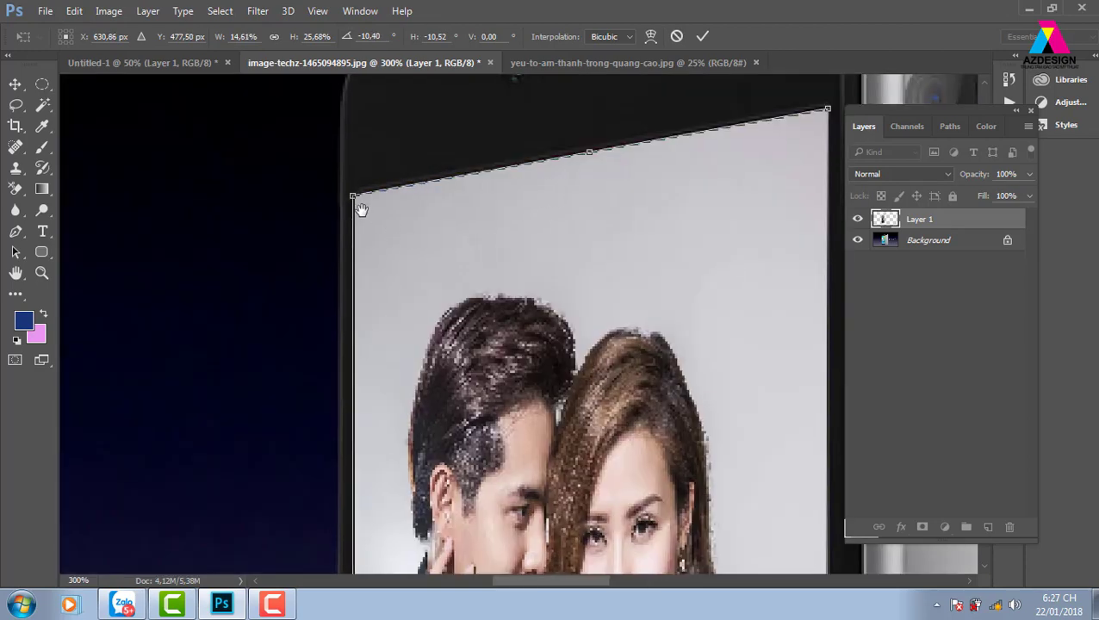
left_click_drag(355, 197, 363, 192)
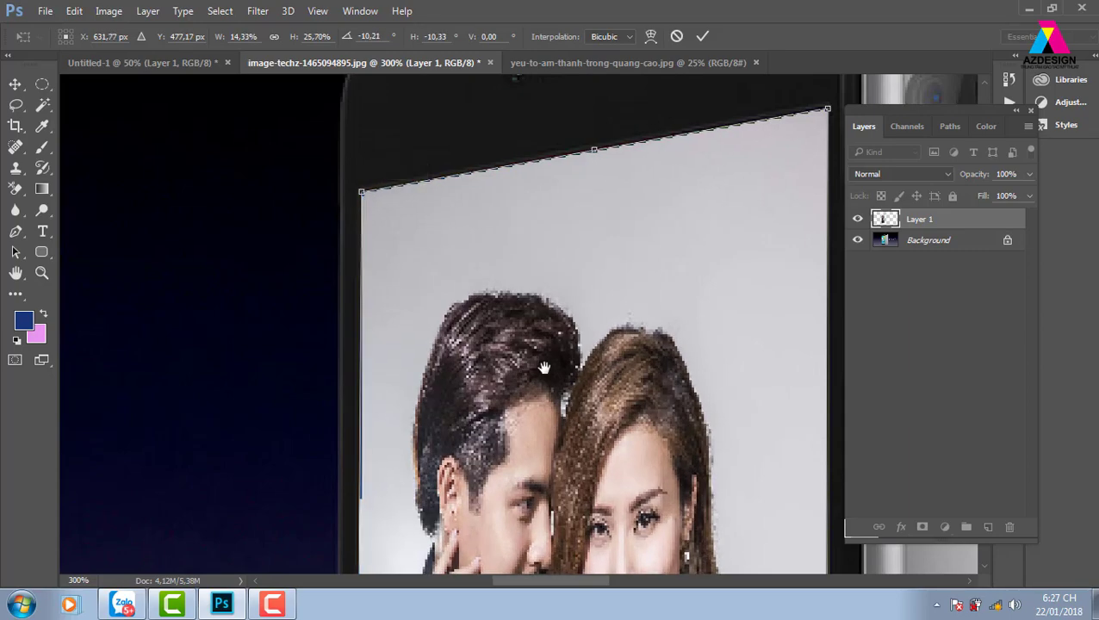
Snap the bottom-left and bottom-right corners to the screen edges and commit the distortion.
left_click_drag(530, 573, 438, 287)
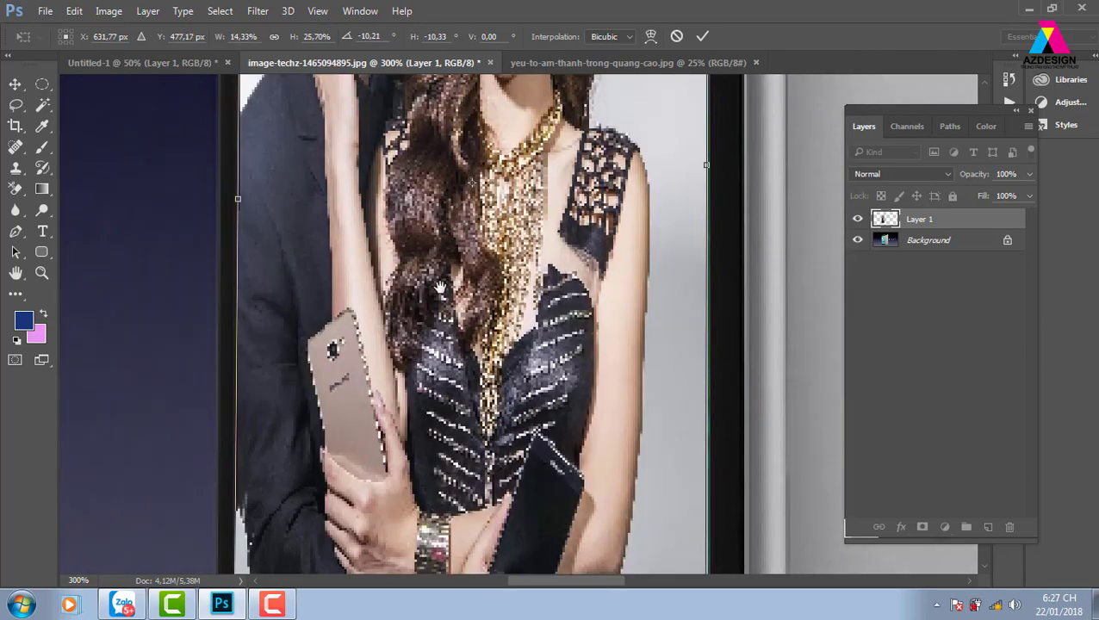
mouse_move(405, 408)
left_mouse_down()
mouse_move(395, 347)
mouse_move(406, 256)
left_mouse_up()
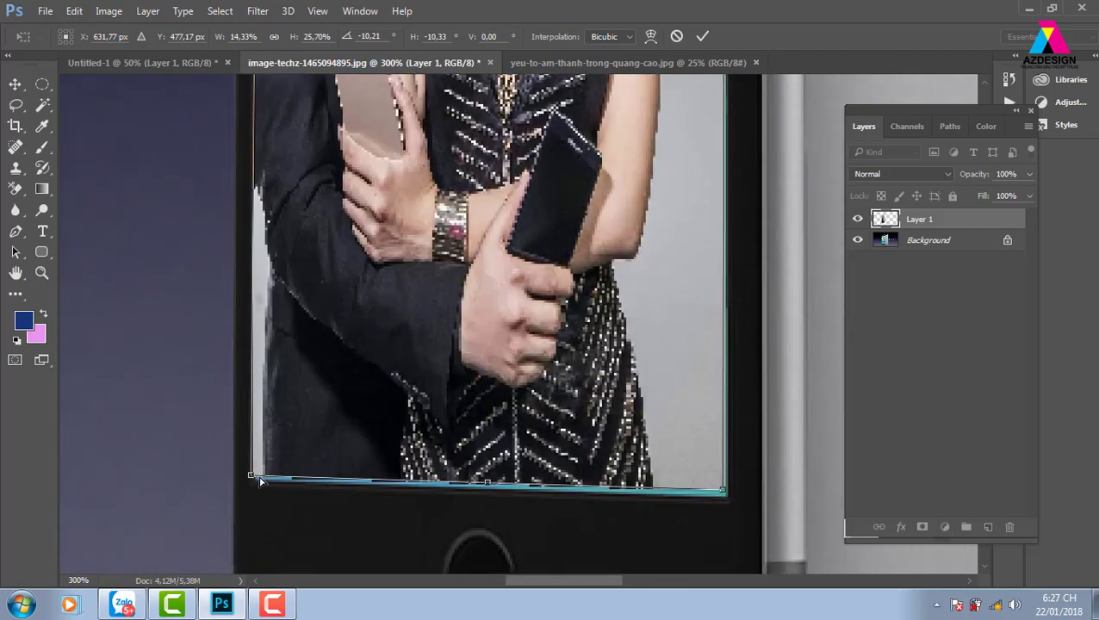
left_click_drag(252, 483, 254, 479)
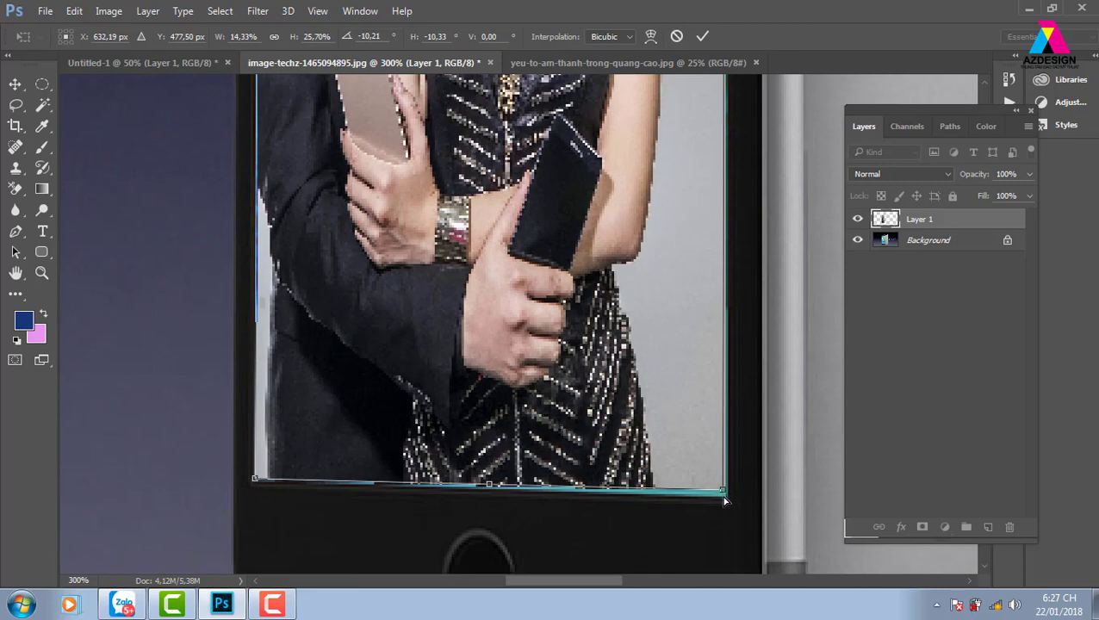
left_click_drag(724, 500, 725, 497)
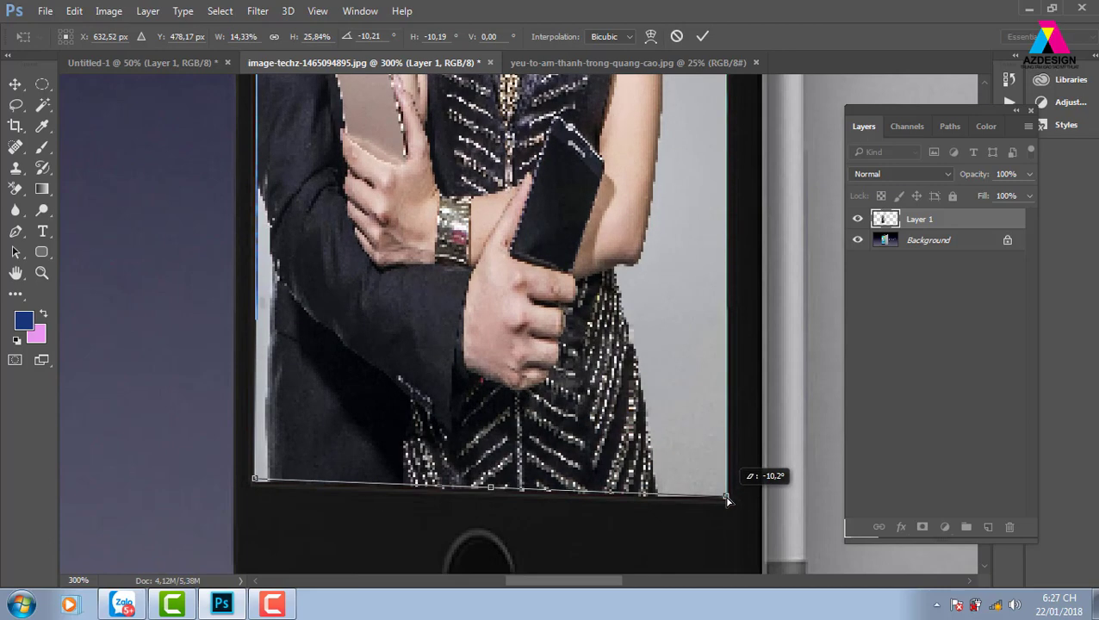
key("ctrl+minus")
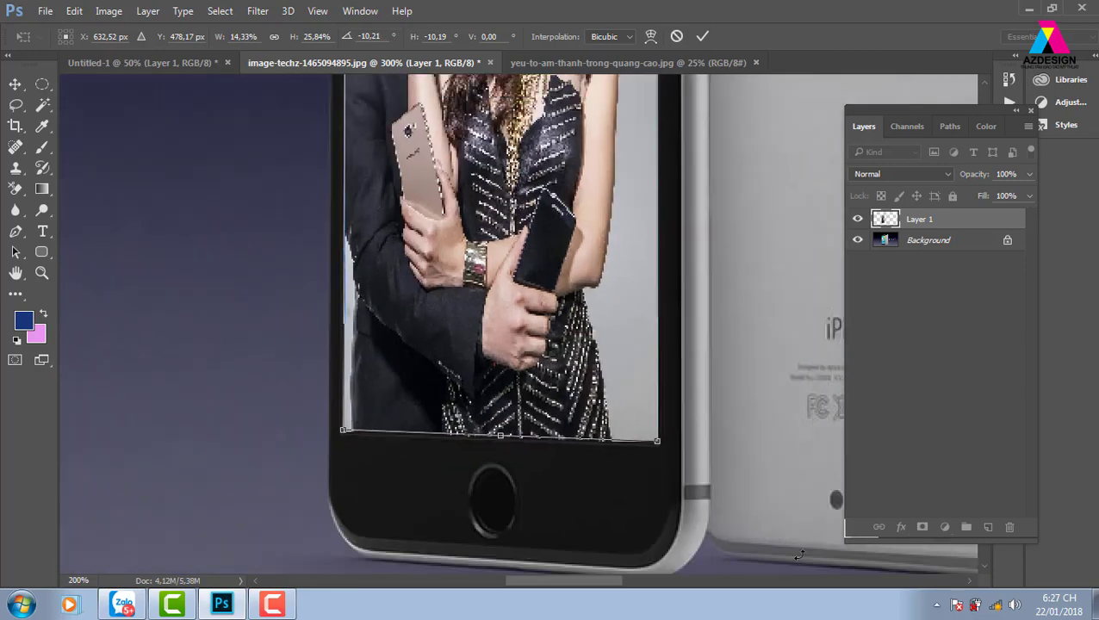
key("ctrl+minus")
key("ctrl+minus")
key("ctrl+minus")
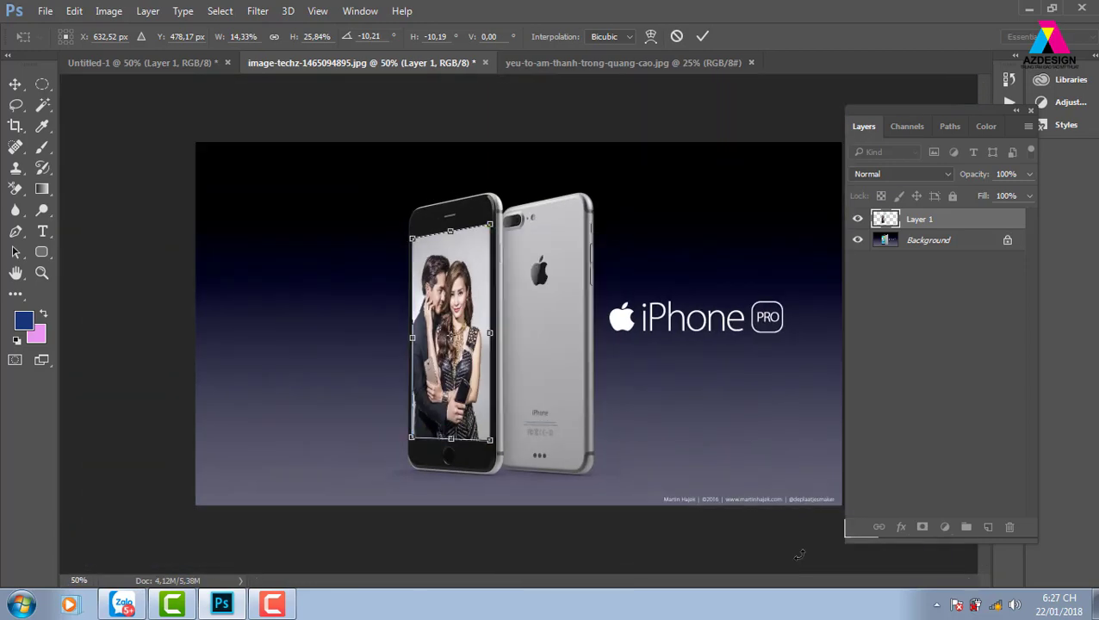
key("Return")
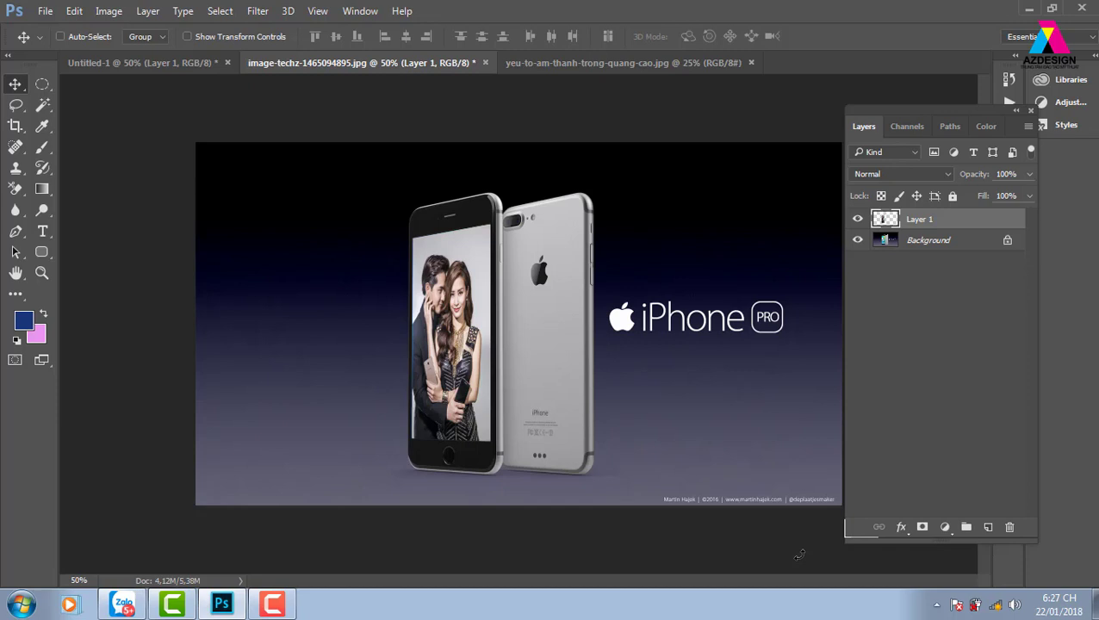
On Untitled-1, trial-skew the portrait, undo and cancel it, then restart Free Transform on Layer 1.
left_click(114, 62)
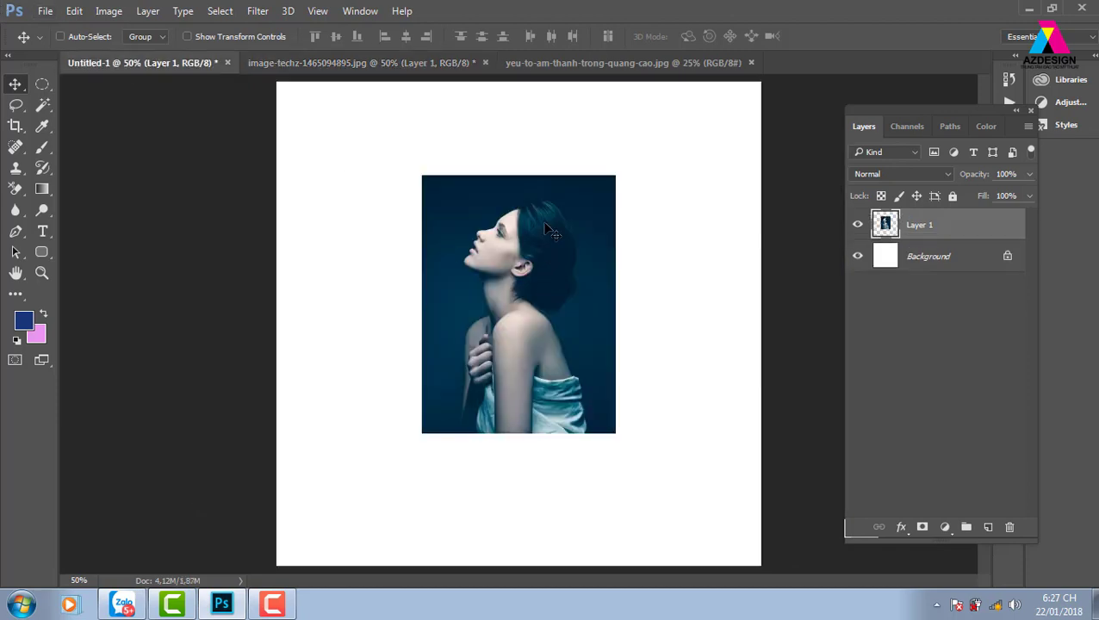
right_click(545, 226)
left_click(572, 236)
key("ctrl")
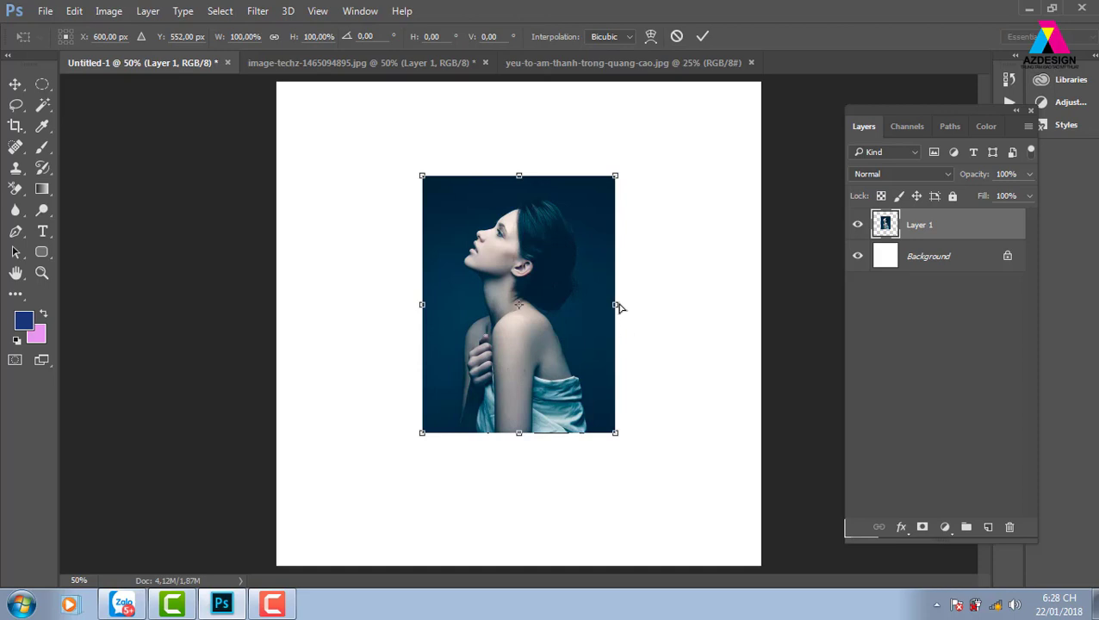
mouse_move(616, 306)
left_mouse_down()
mouse_move(617, 324)
mouse_move(604, 245)
mouse_move(608, 323)
left_mouse_up()
key("ctrl+z")
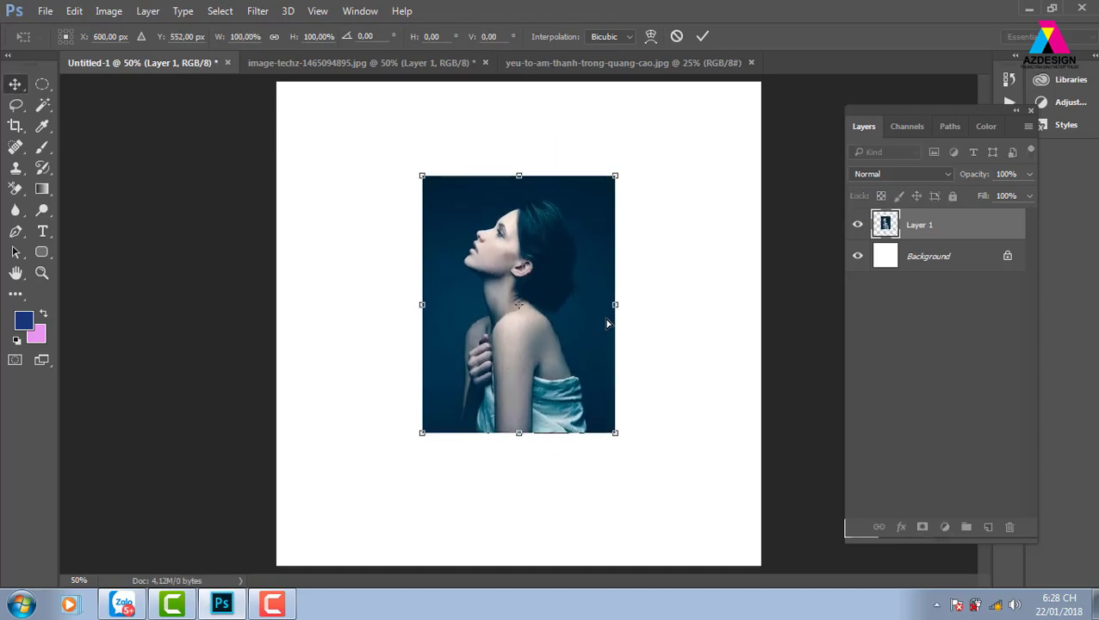
key("Escape")
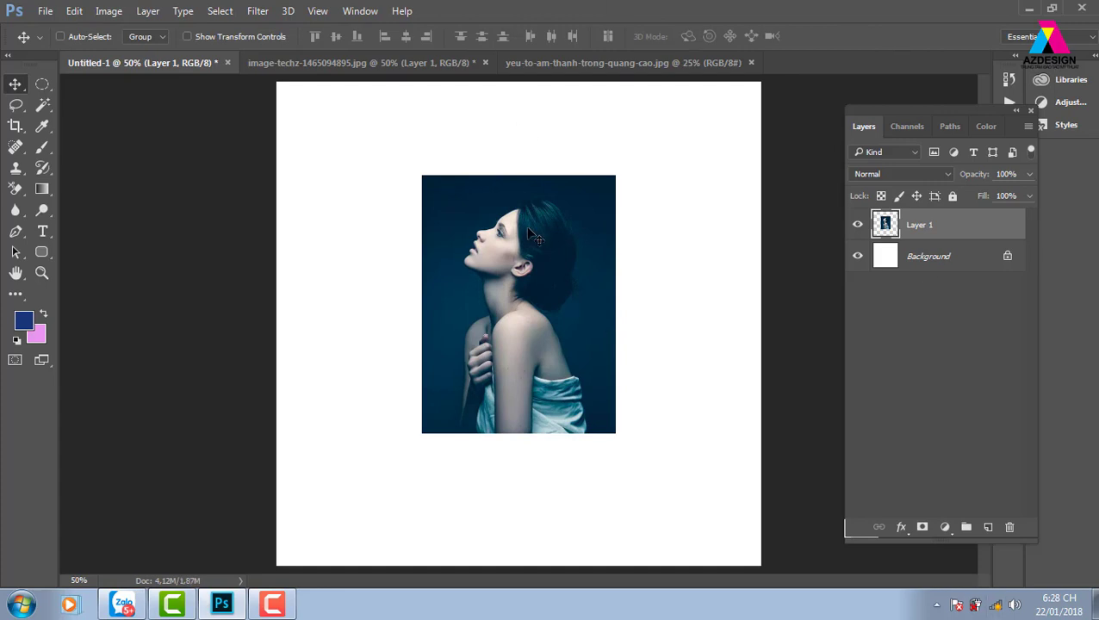
key("ctrl+t")
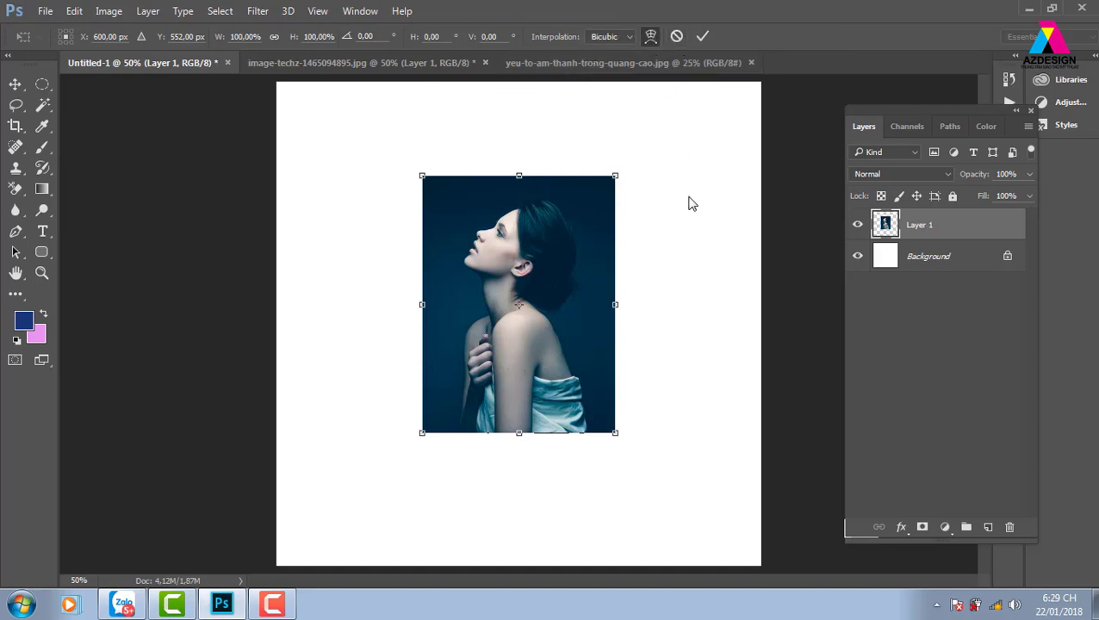
Try a free-form warp on the portrait's top and bottom edges, then undo it.
left_click(651, 38)
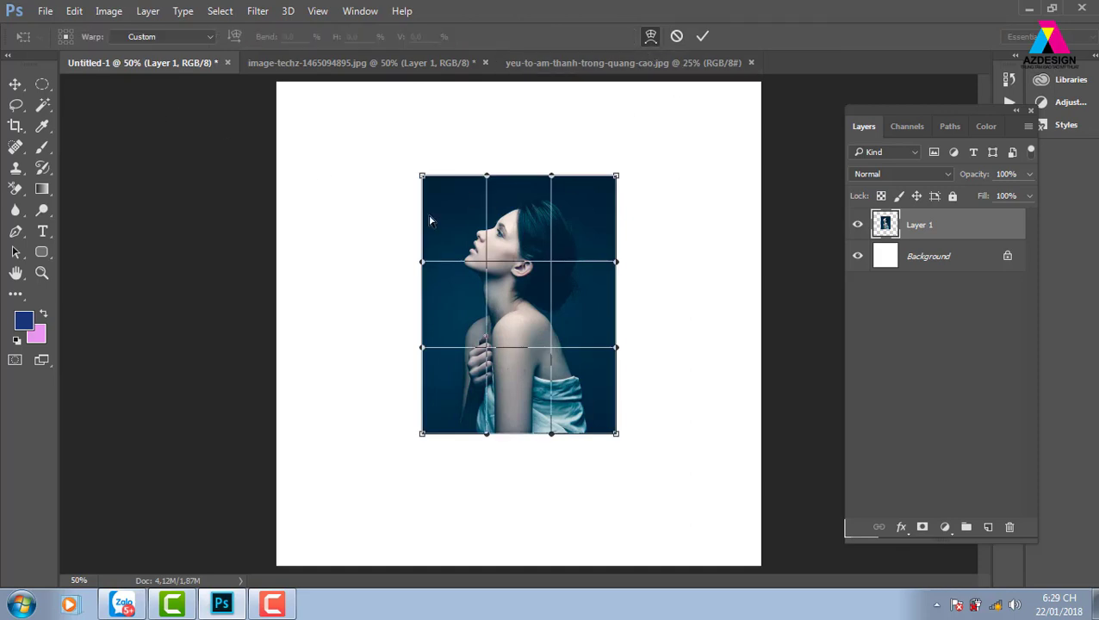
left_click_drag(552, 176, 544, 226)
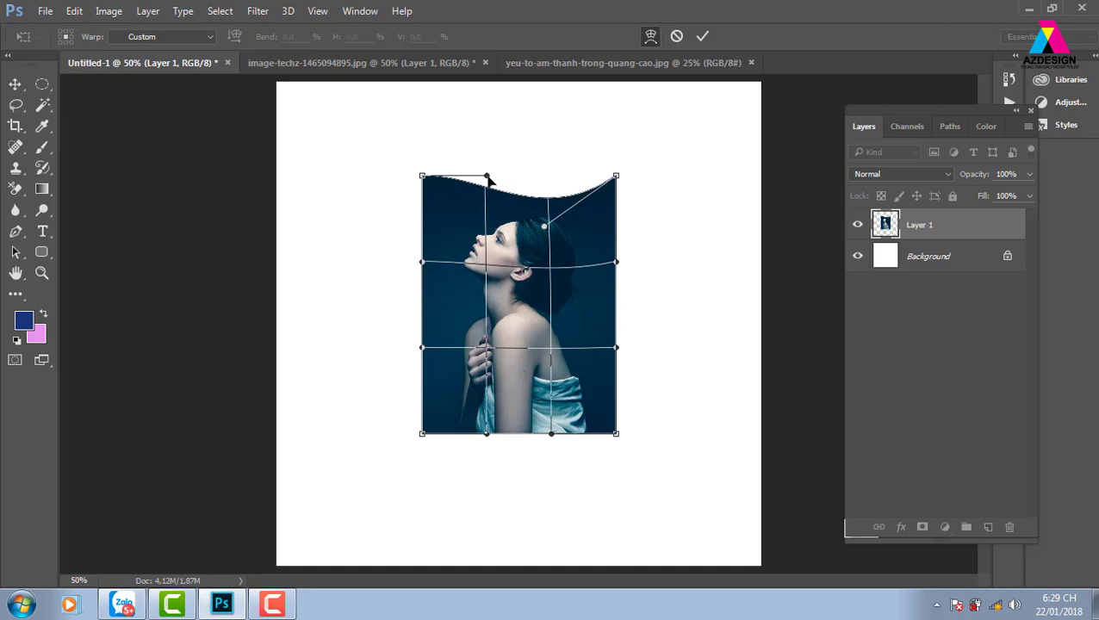
left_click_drag(487, 176, 494, 131)
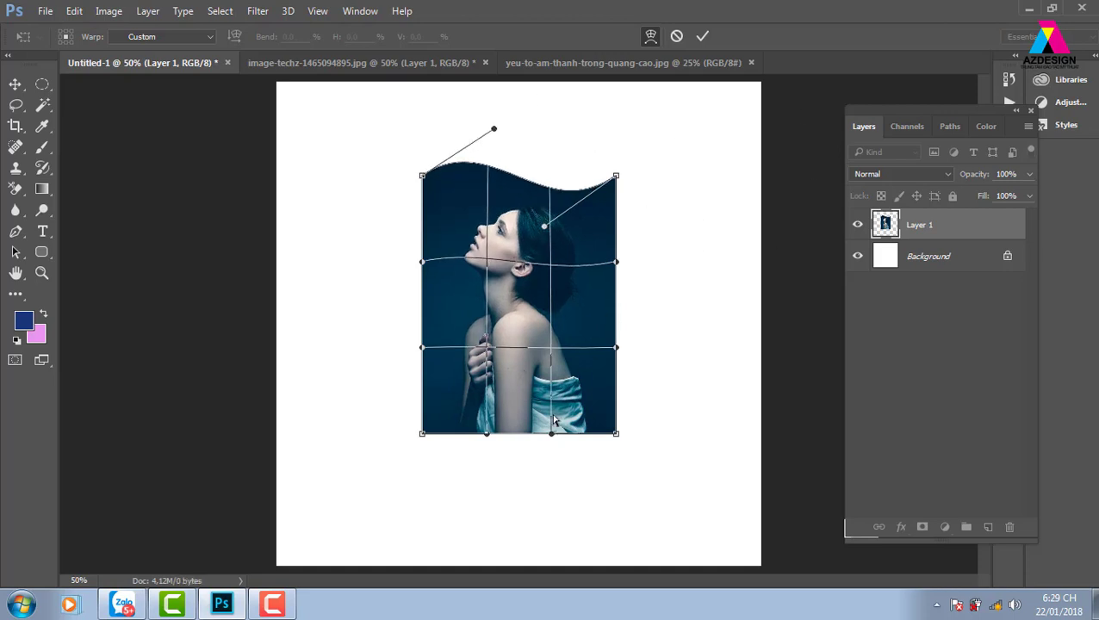
mouse_move(553, 434)
left_mouse_down()
mouse_move(511, 426)
mouse_move(480, 482)
mouse_move(496, 342)
left_mouse_up()
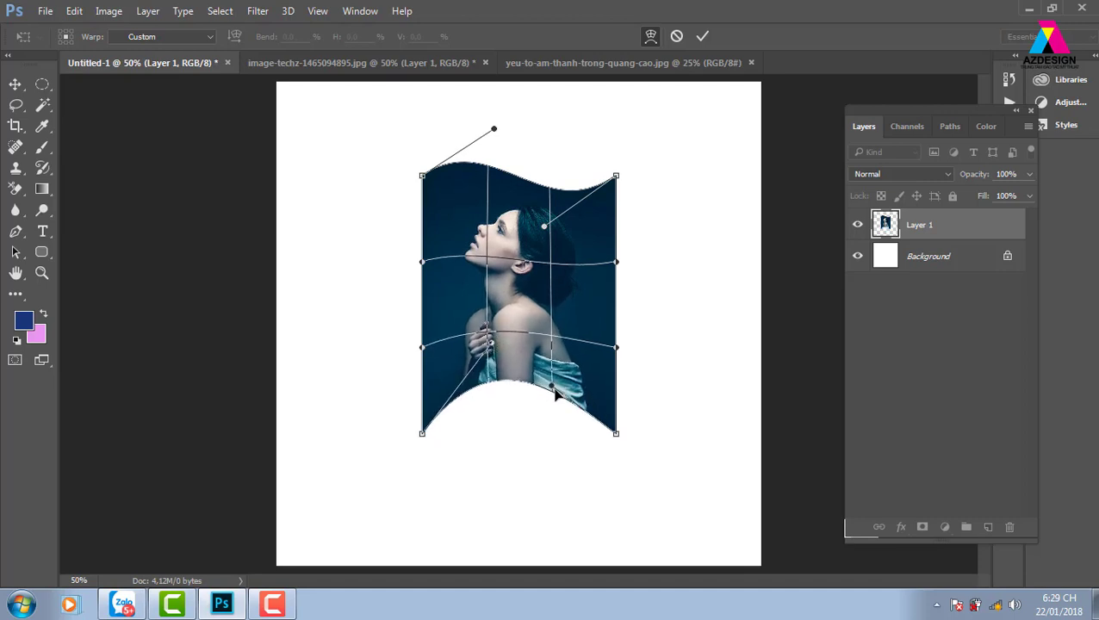
left_click_drag(553, 389, 546, 461)
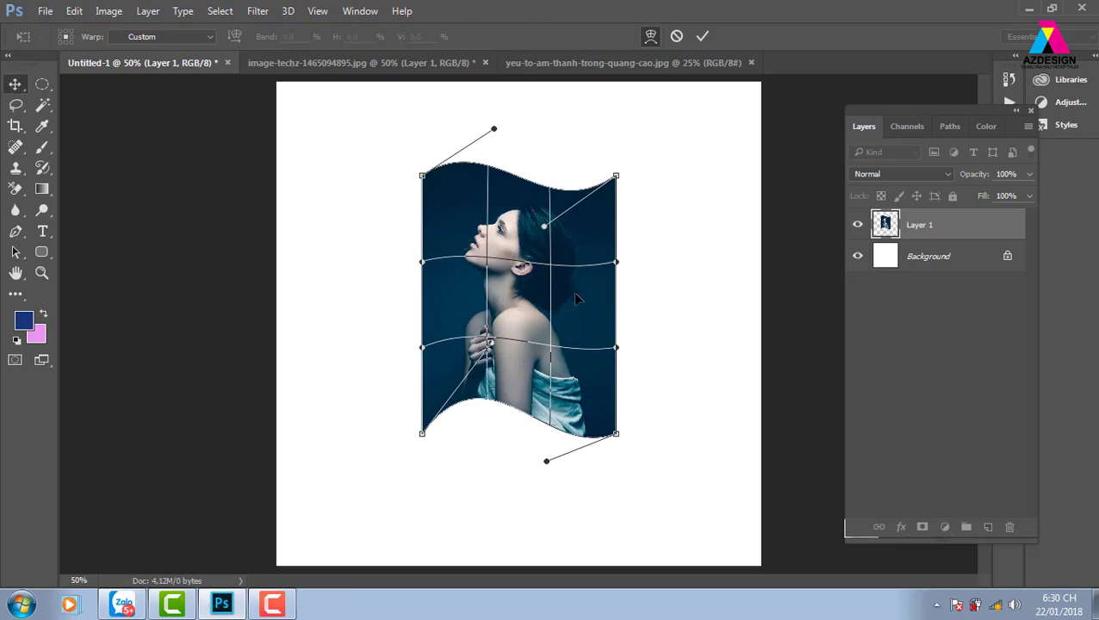
key("Return")
key("ctrl+z")
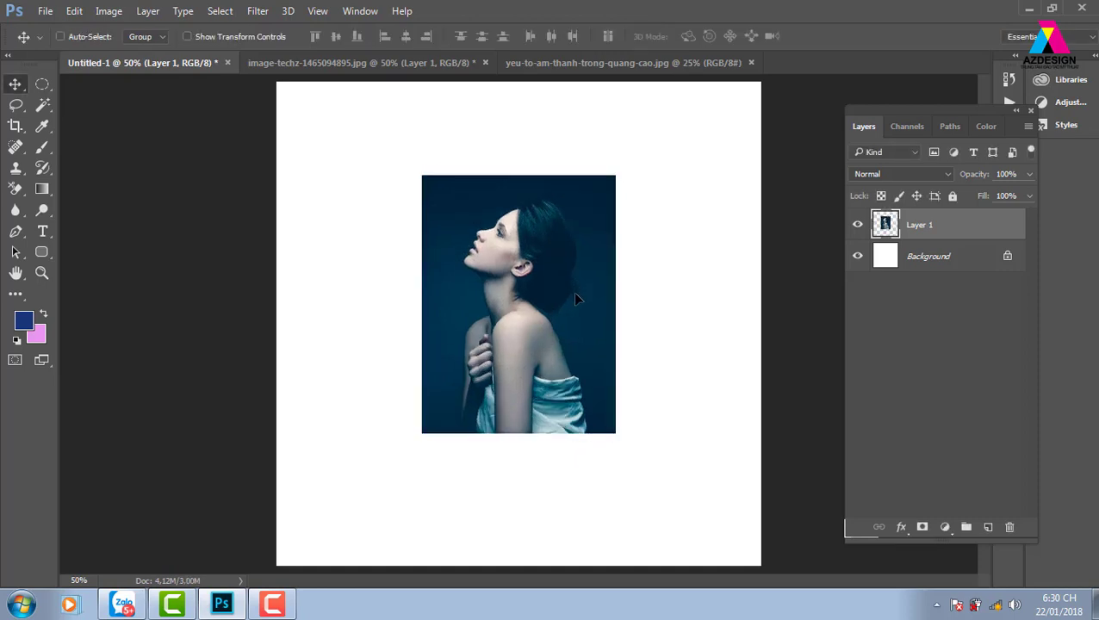
Apply an Arc warp style to the portrait and drag its bend.
key("ctrl+t")
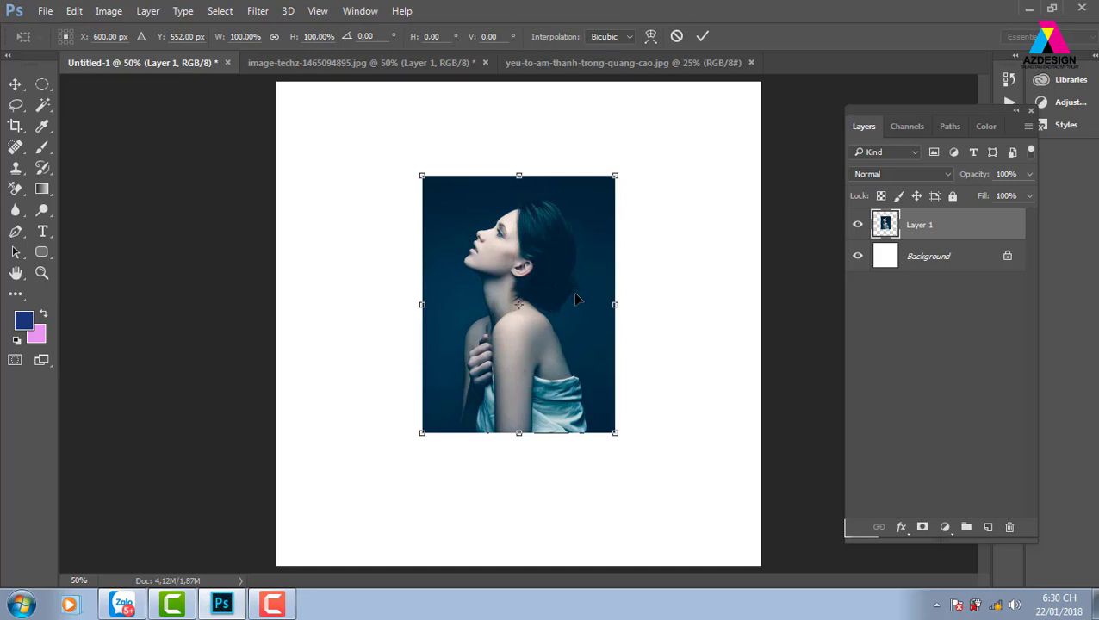
left_click(652, 35)
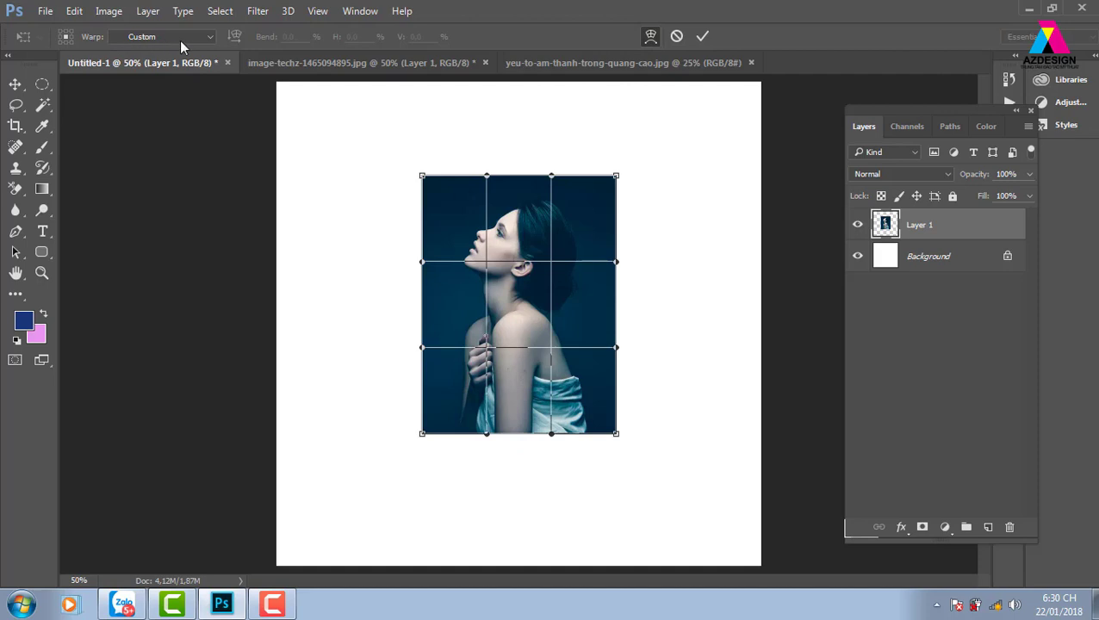
left_click(209, 38)
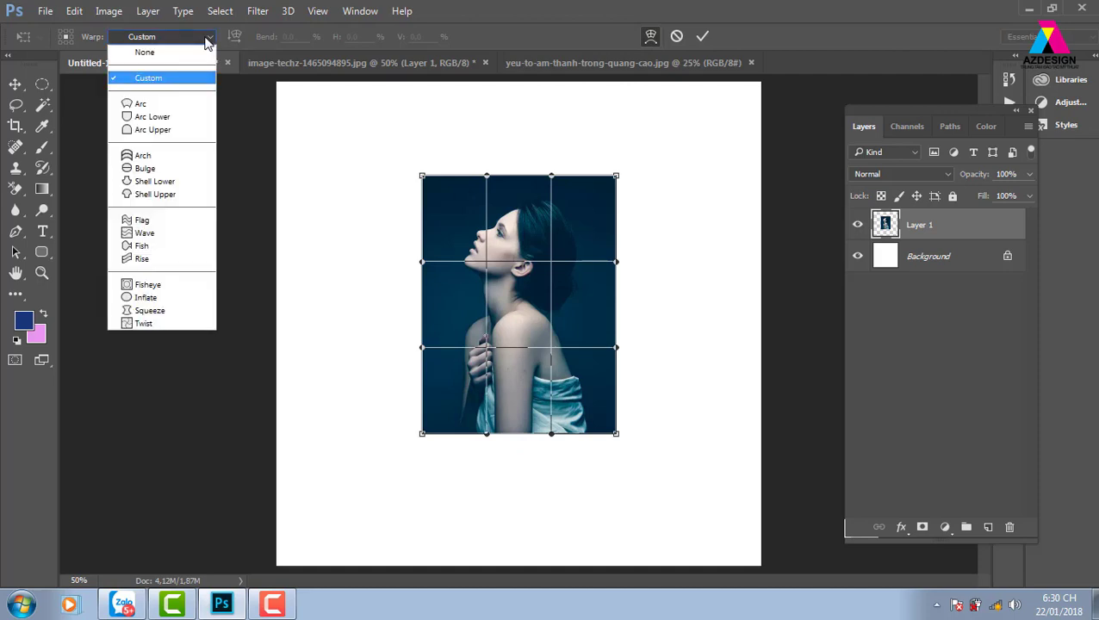
left_click(179, 104)
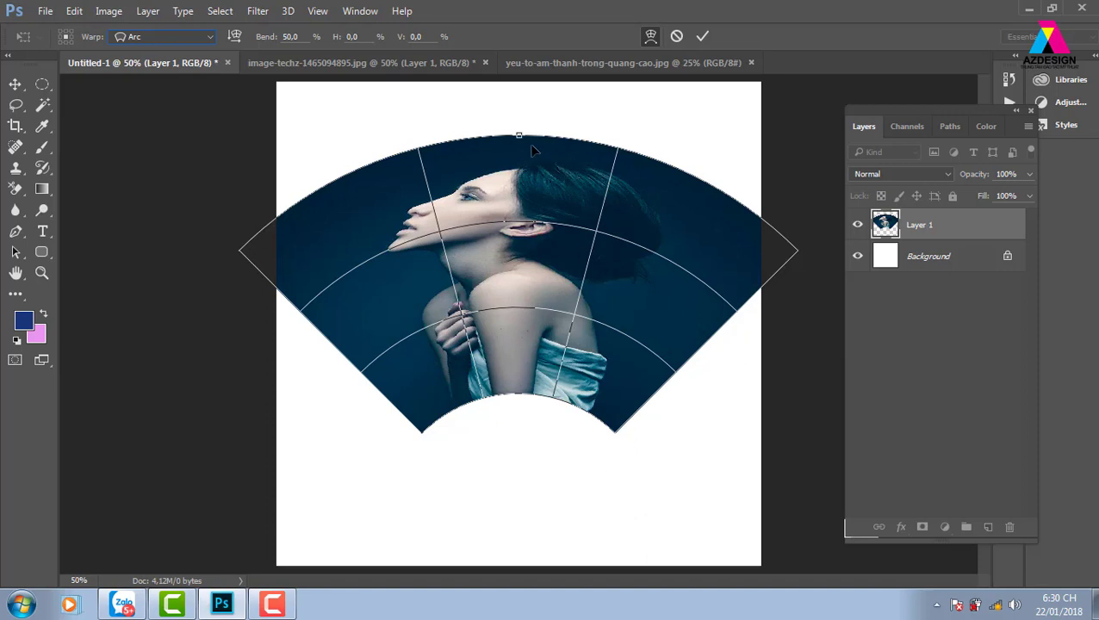
mouse_move(519, 136)
left_mouse_down()
mouse_move(520, 318)
mouse_move(534, 129)
mouse_move(517, 278)
mouse_move(496, 156)
left_mouse_up()
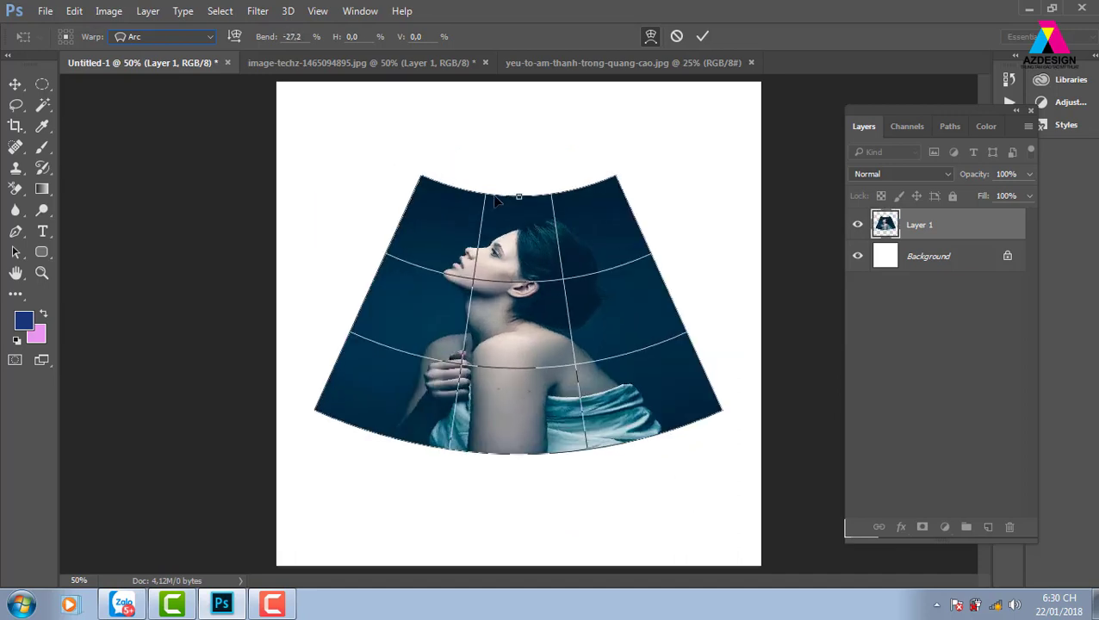
Switch to Arc Lower and deepen the bottom-edge arch to about −77% bend.
left_click(210, 37)
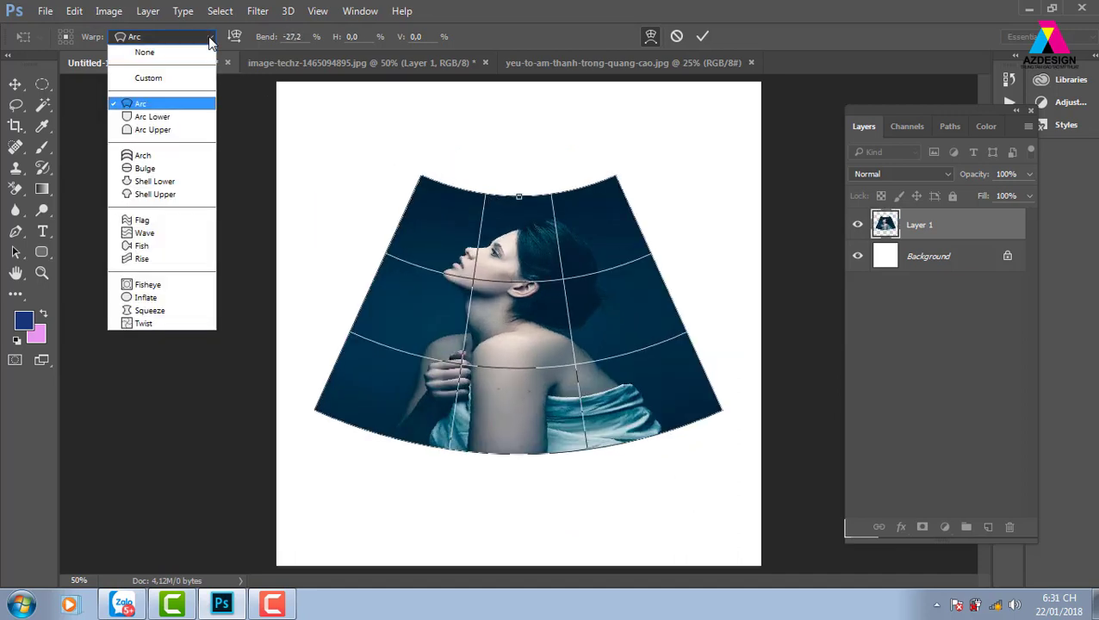
left_click(179, 116)
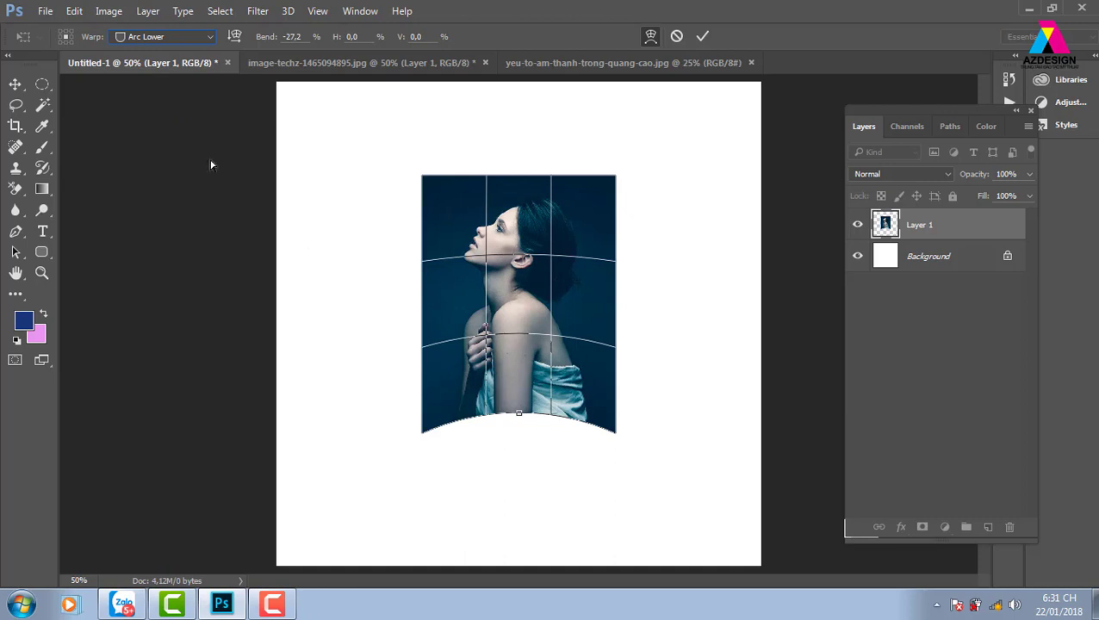
left_click_drag(519, 417, 520, 391)
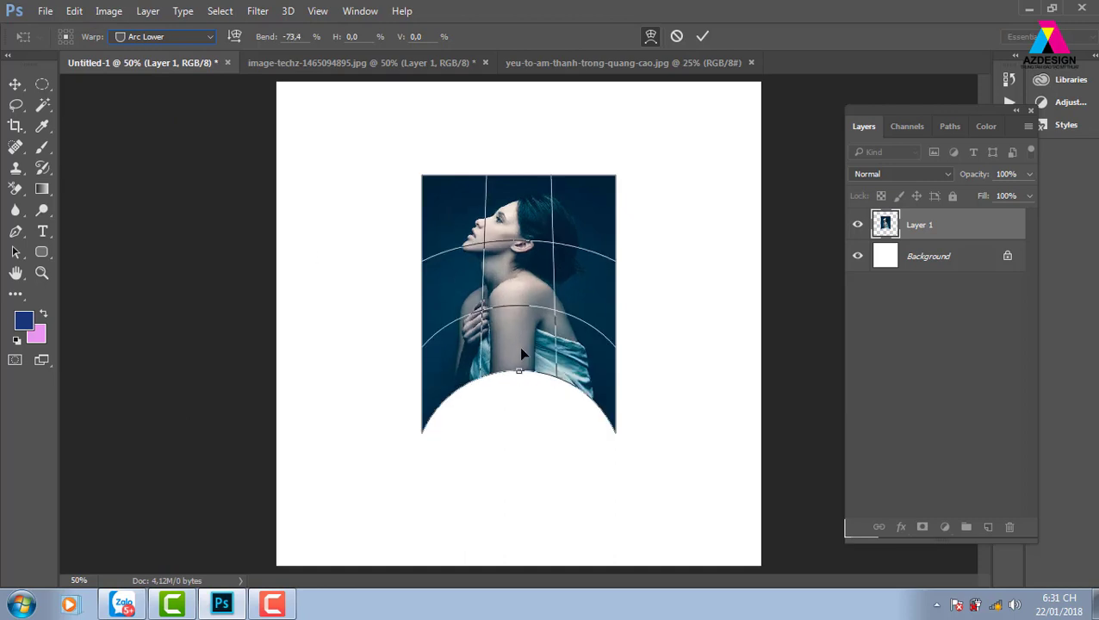
key("ctrl+z")
mouse_move(519, 454)
left_mouse_down()
mouse_move(518, 313)
mouse_move(516, 370)
left_mouse_up()
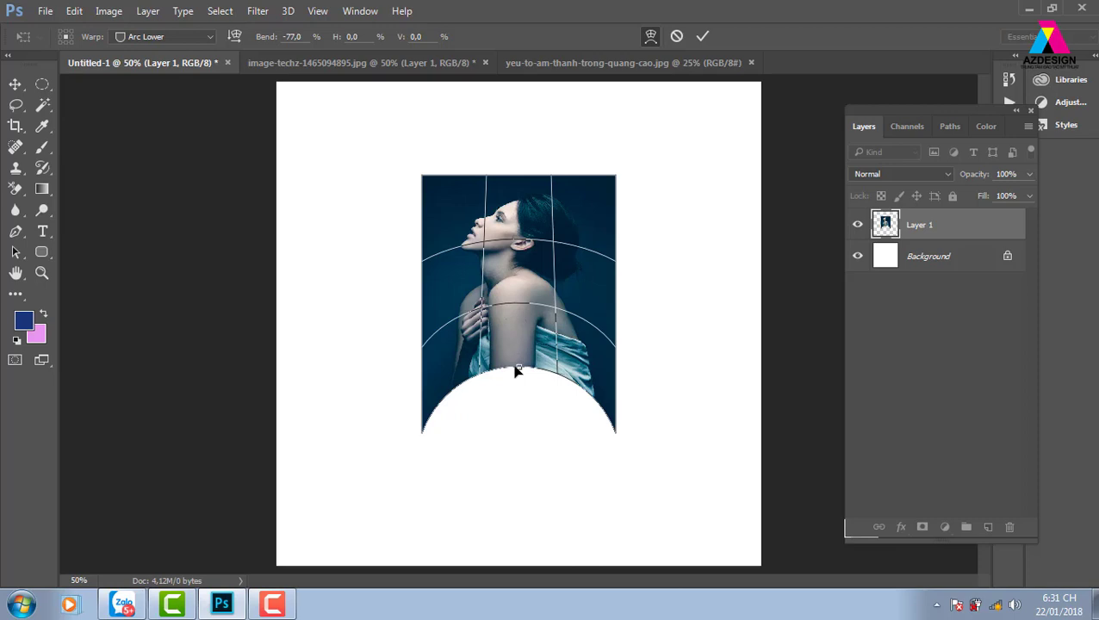
Commit the portrait warp and browse the Open dialog up to the thuvienanh folder.
left_click(702, 36)
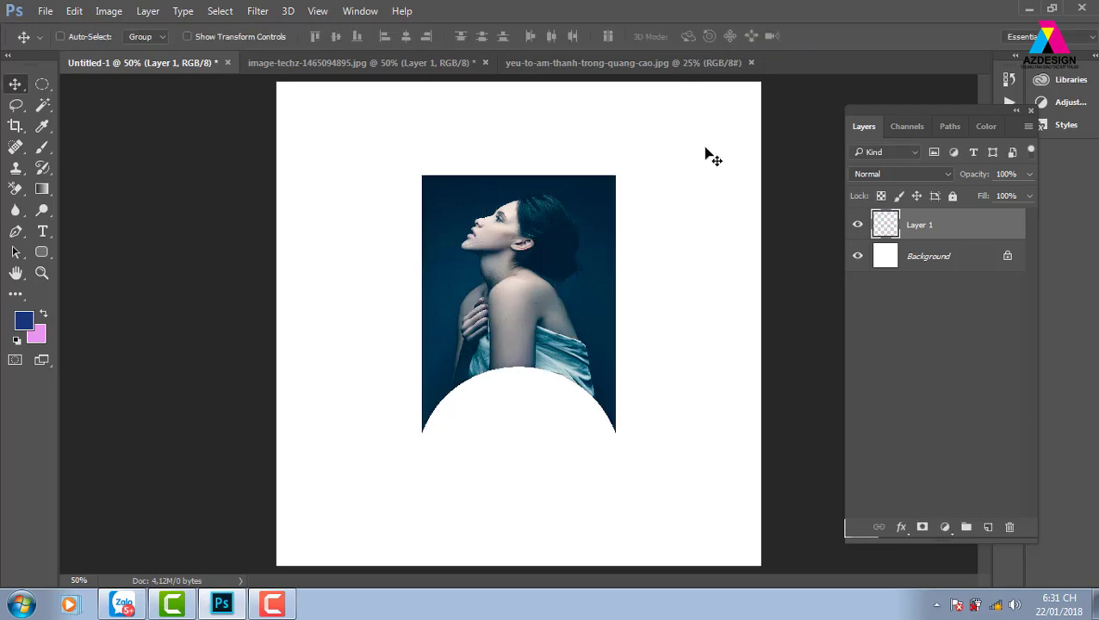
key("ctrl+o")
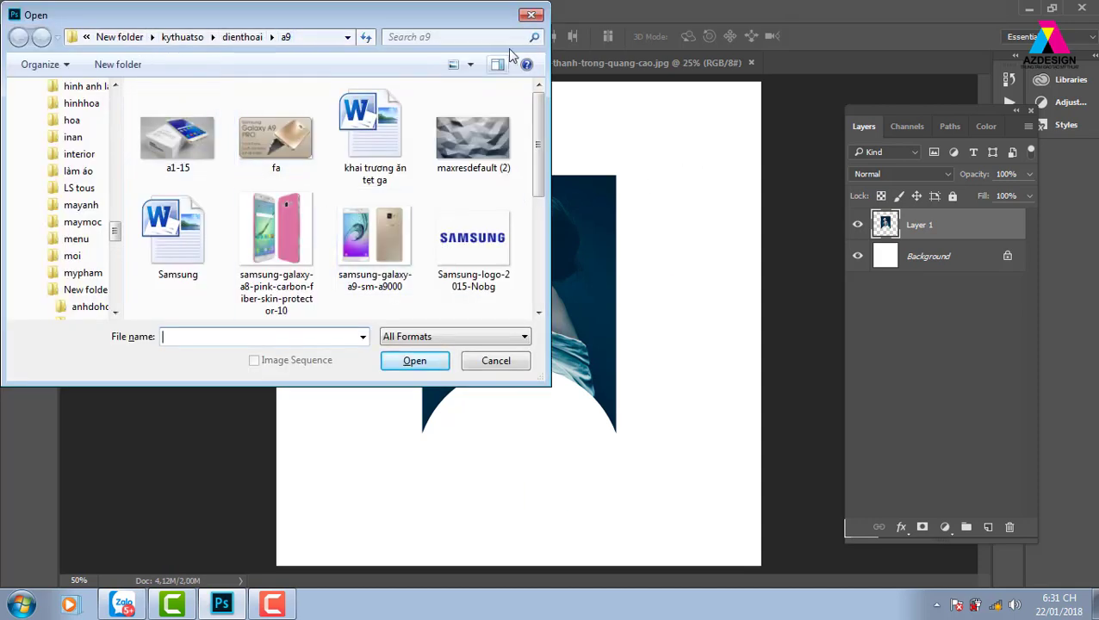
left_click_drag(487, 20, 593, 52)
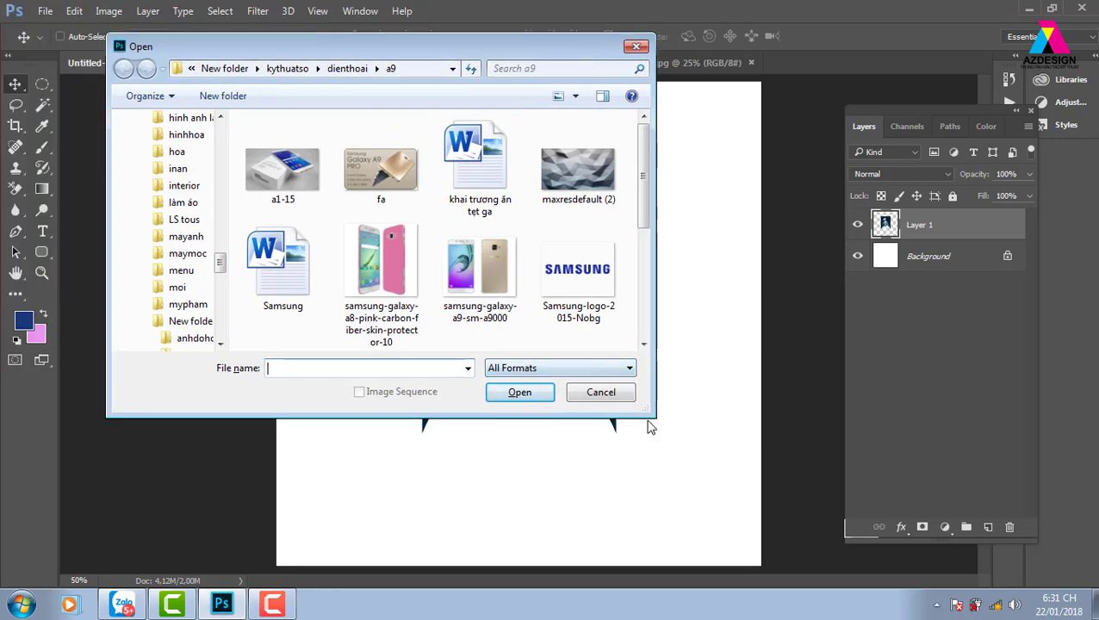
left_click_drag(652, 415, 681, 452)
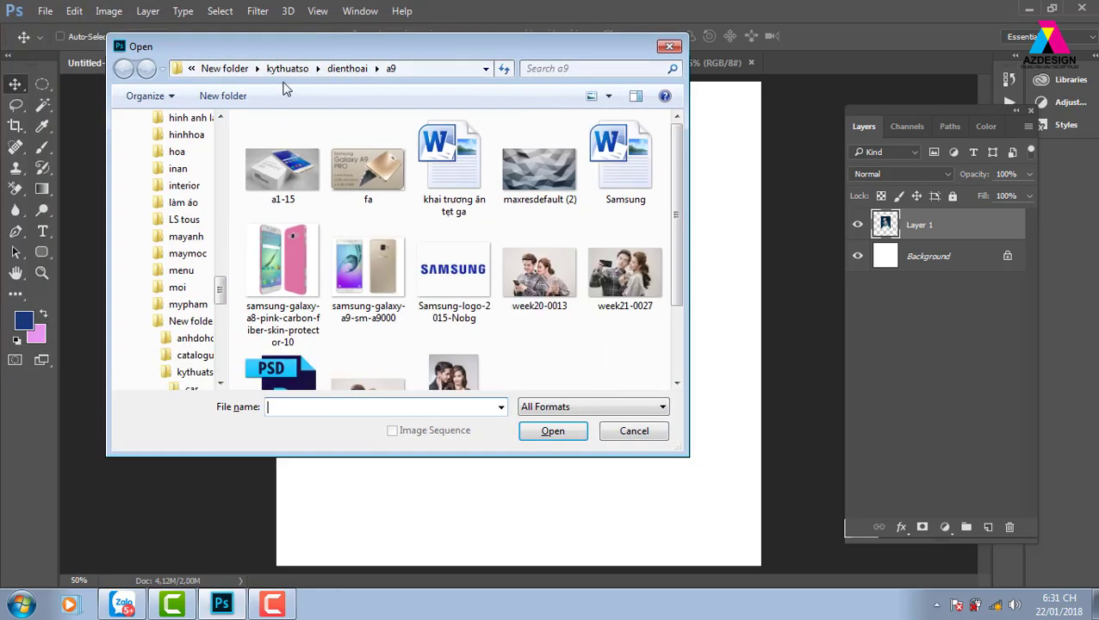
left_click(224, 68)
left_click(302, 68)
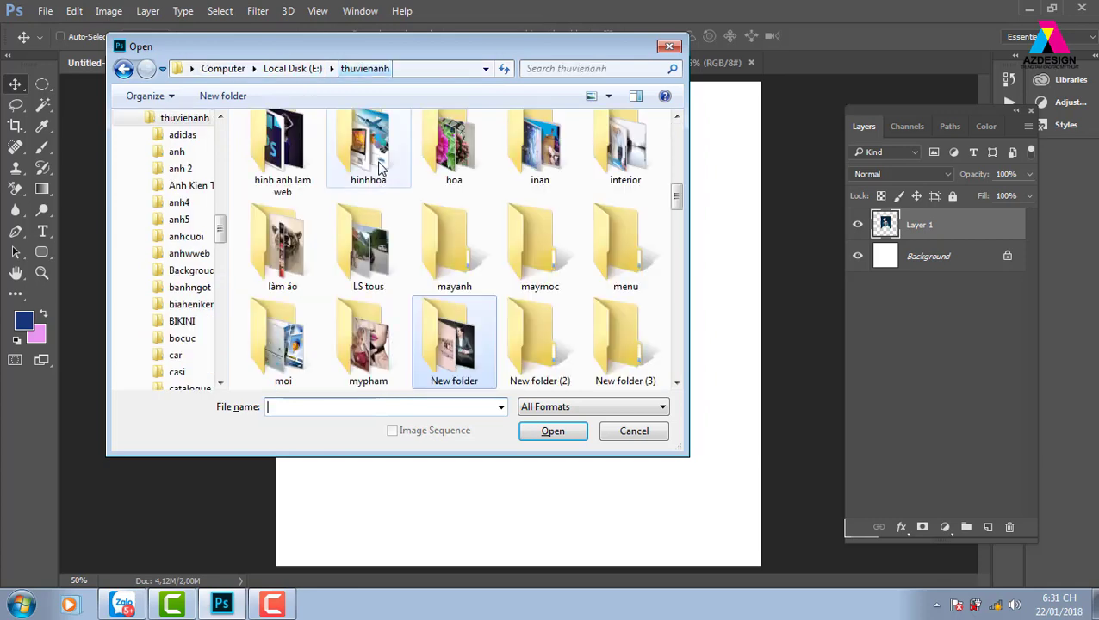
Open the PureSqueezed orange juice PNG from the nước folder.
scroll(447, 159, "up", 2)
scroll(447, 159, "down", 2)
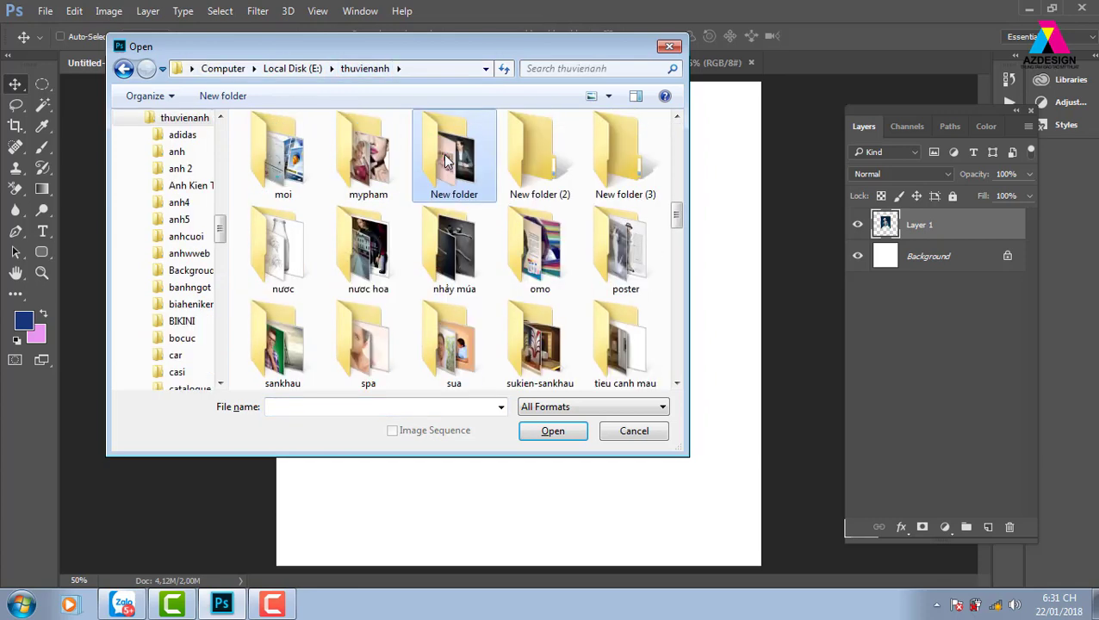
key("Right")
key("Right")
key("Right")
key("Return")
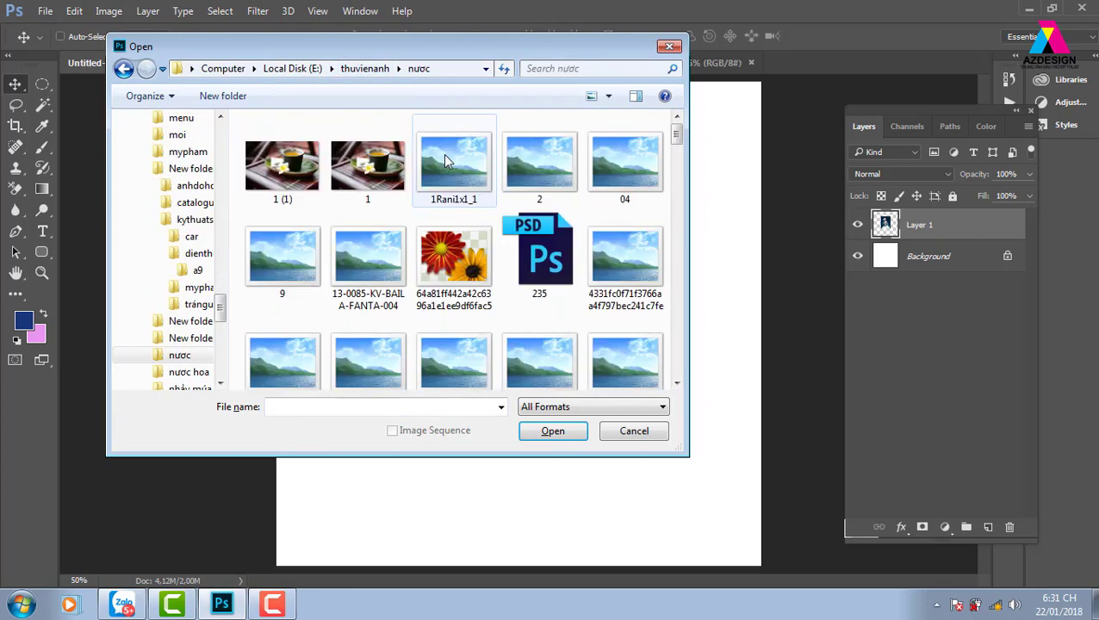
left_click_drag(677, 135, 673, 212)
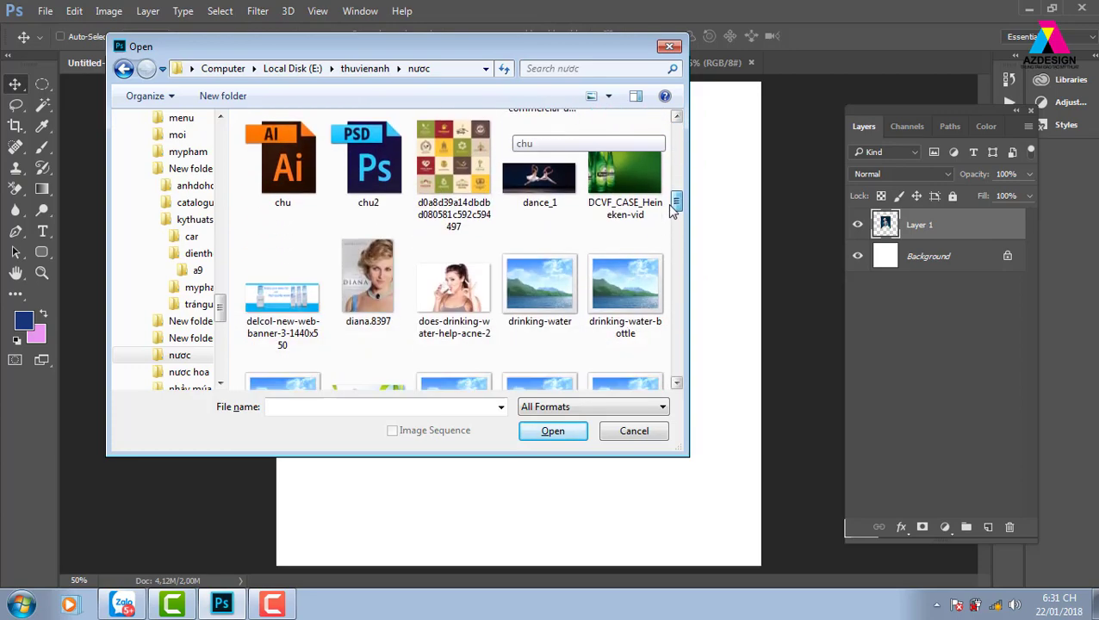
left_click_drag(672, 212, 660, 327)
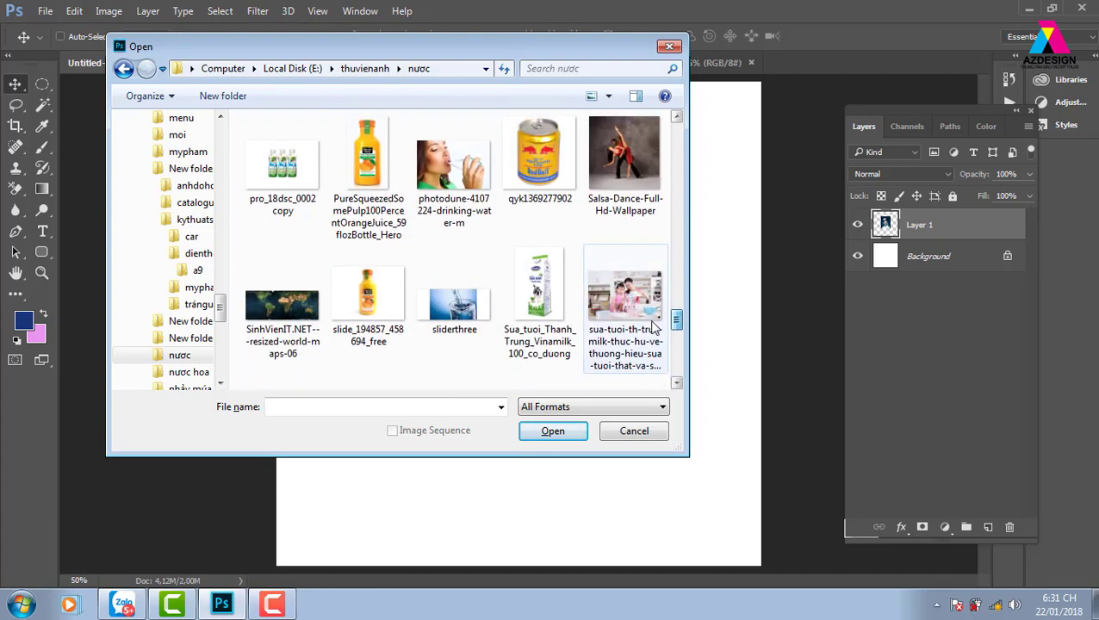
left_click(380, 198)
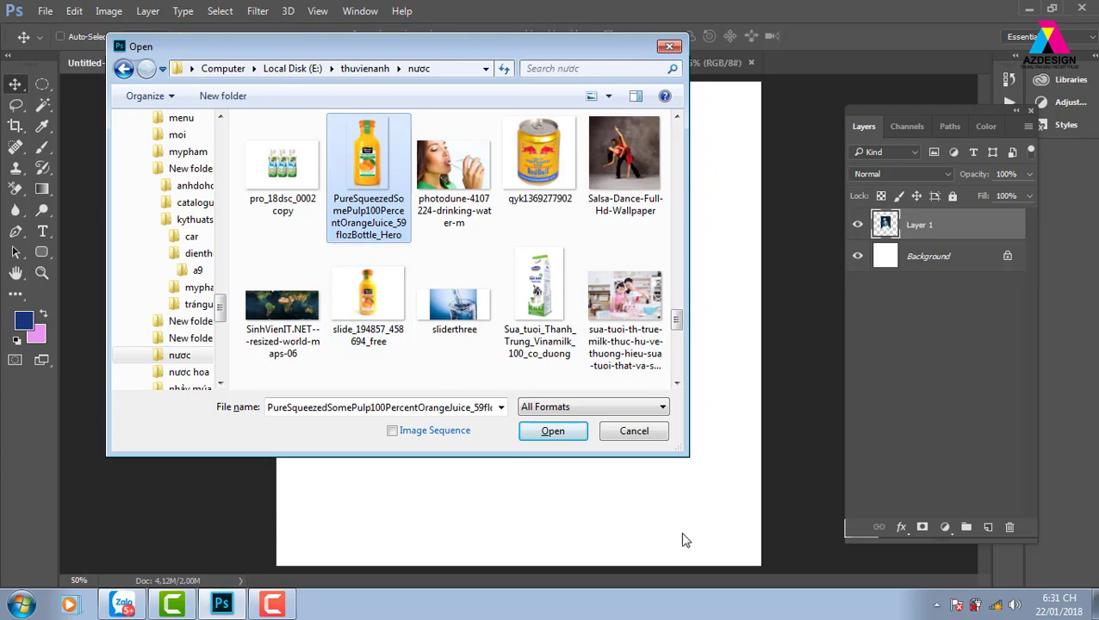
left_click(579, 436)
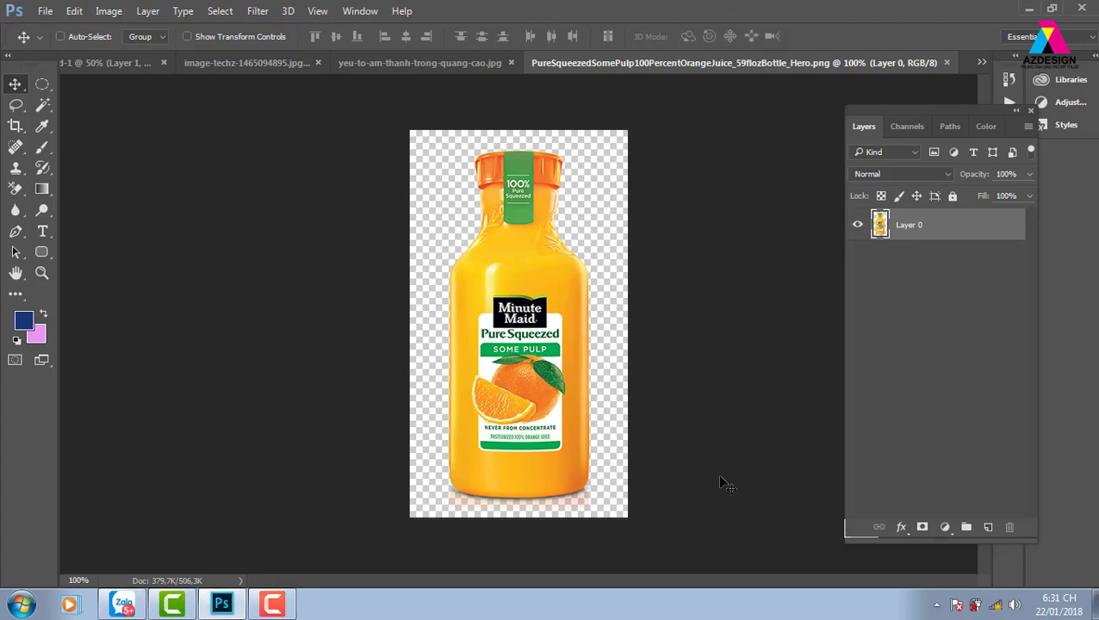
Drag the juice bottle into the Untitled-1 composition as a new layer.
right_click(489, 318)
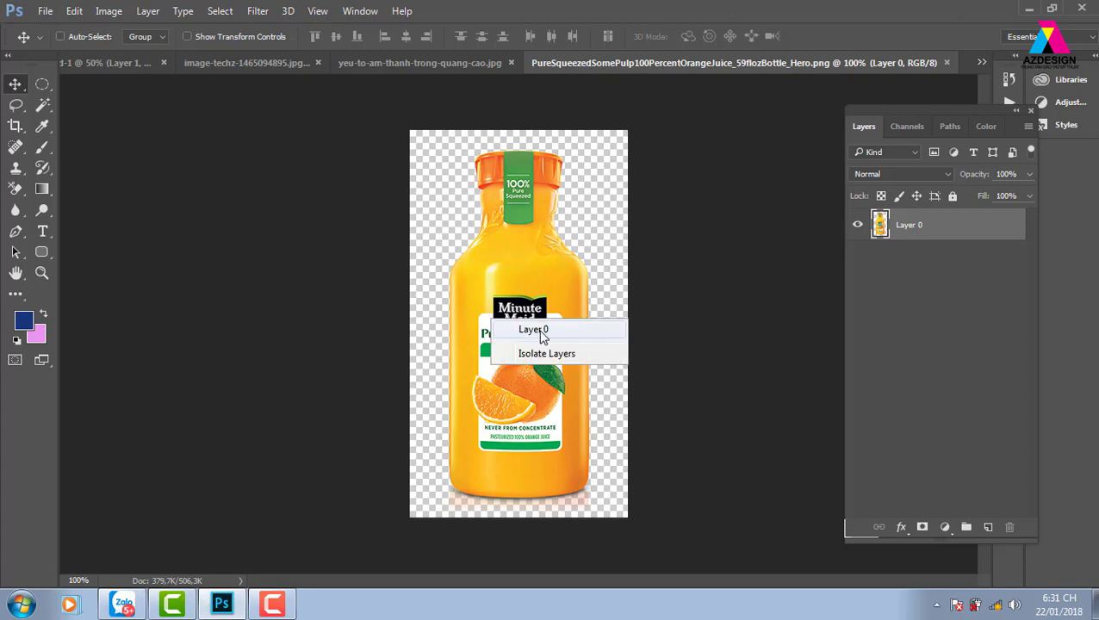
left_click(540, 331)
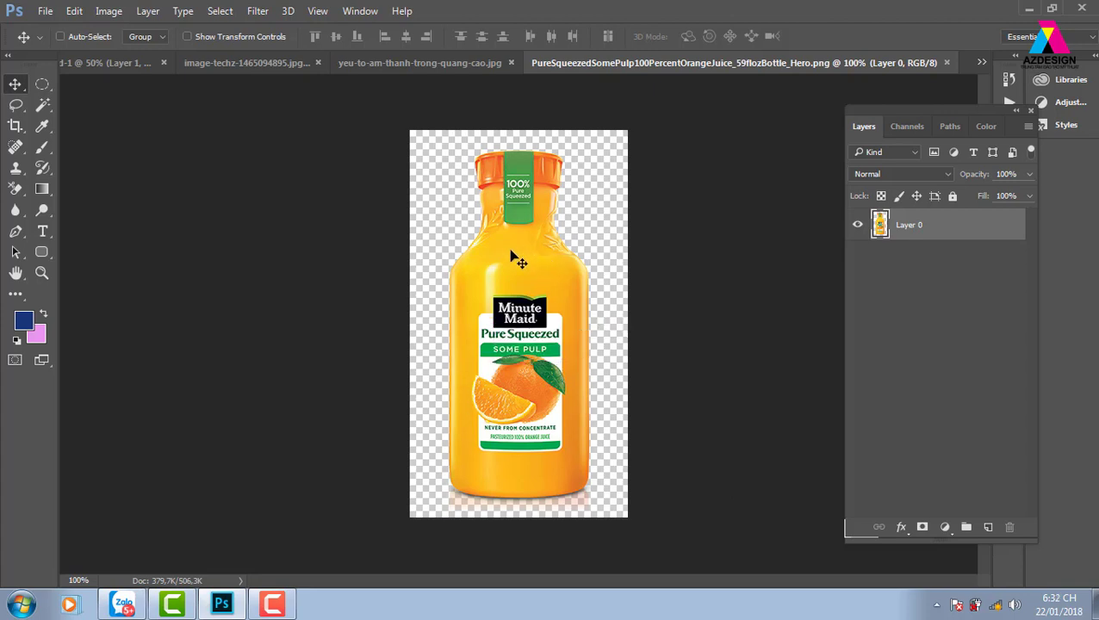
mouse_move(525, 320)
left_mouse_down()
mouse_move(351, 66)
mouse_move(204, 66)
left_mouse_up()
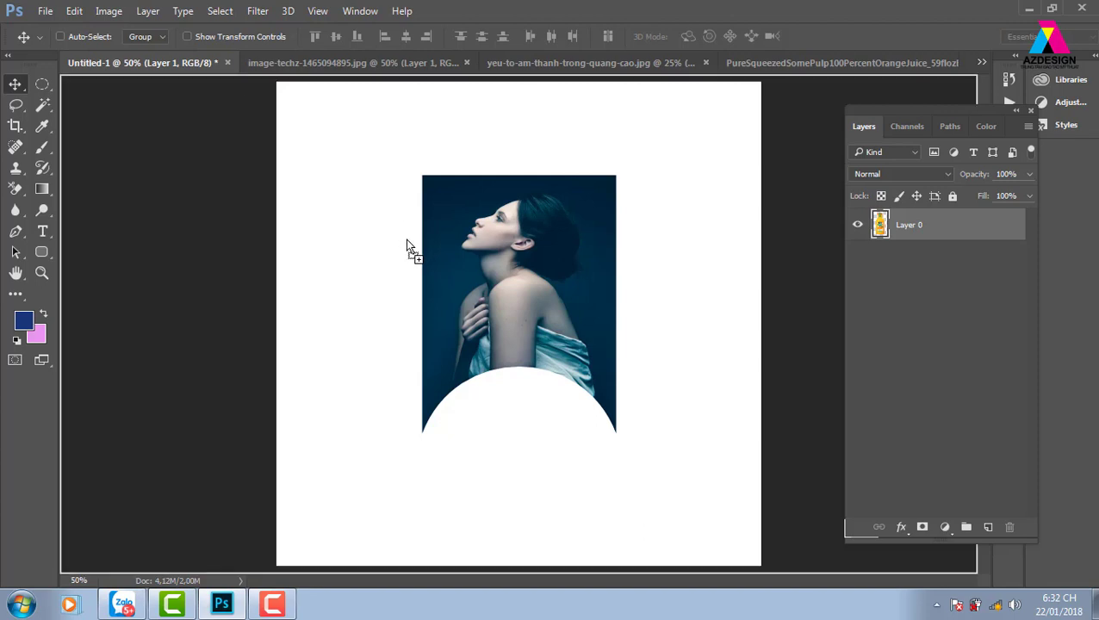
left_click_drag(204, 66, 408, 244)
Move the woman photo to the right half, nudge the bottle right, and zoom in.
right_click(535, 200)
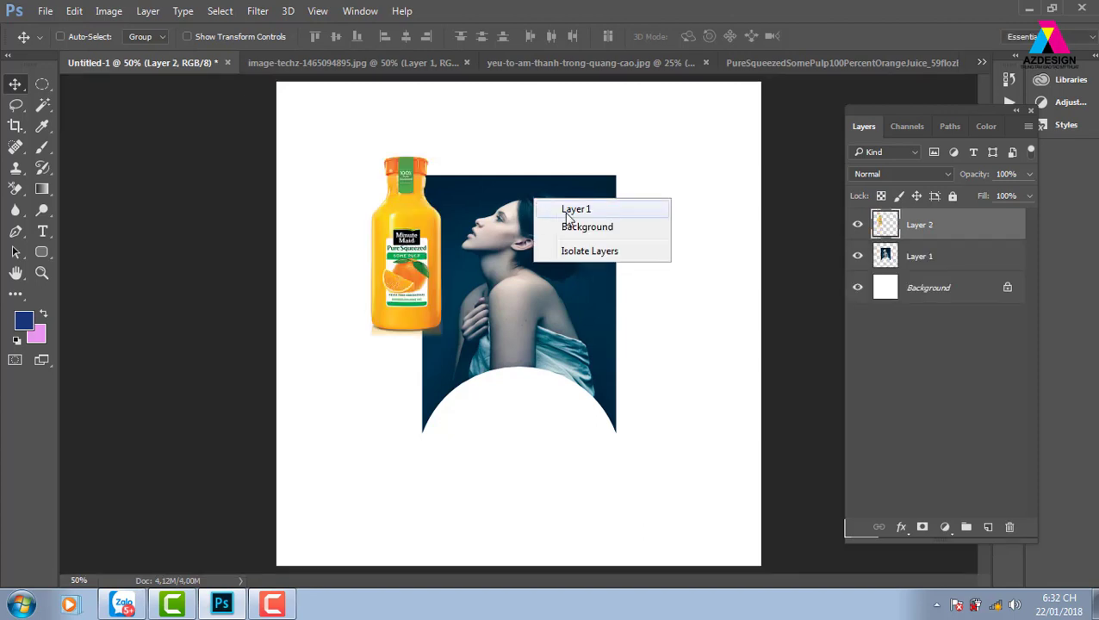
left_click(572, 214)
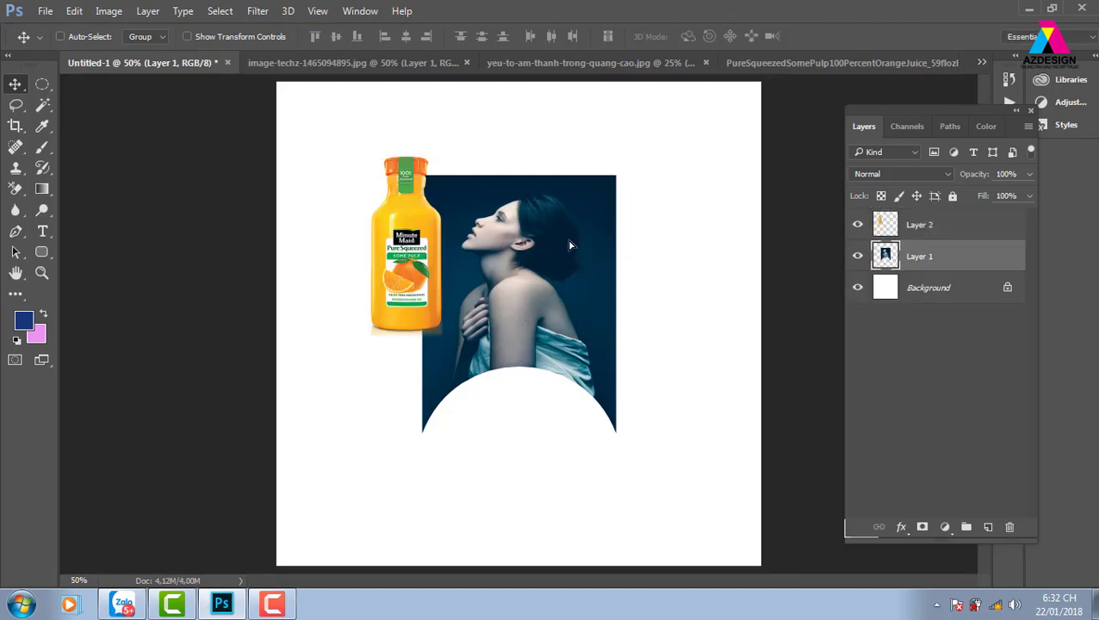
left_click_drag(579, 247, 708, 247)
right_click(422, 256)
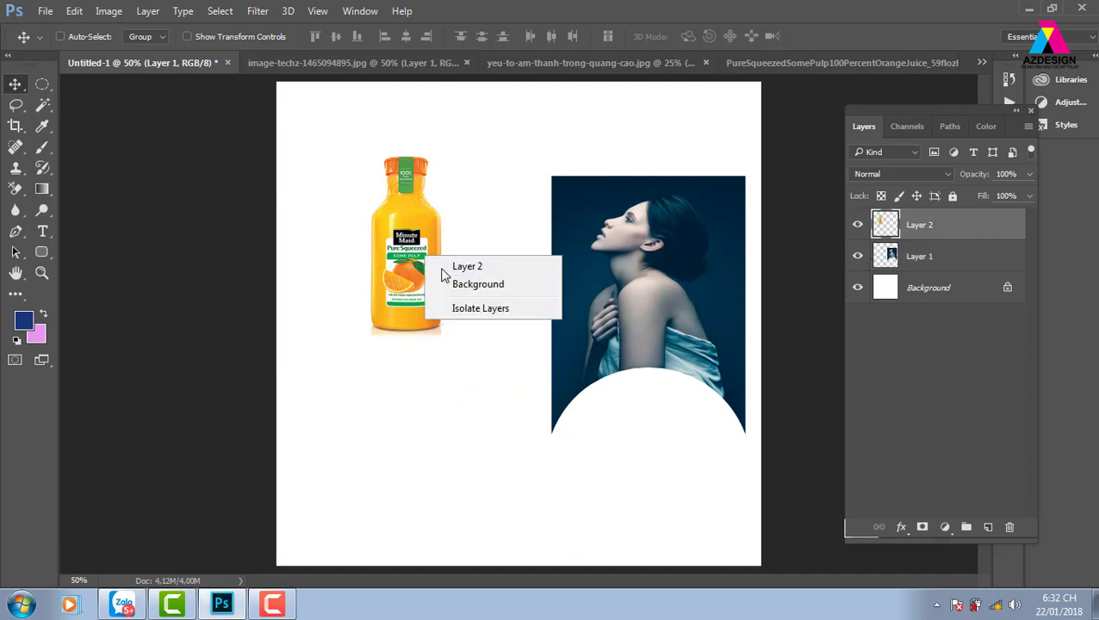
left_click(448, 264)
left_click_drag(428, 294, 465, 296)
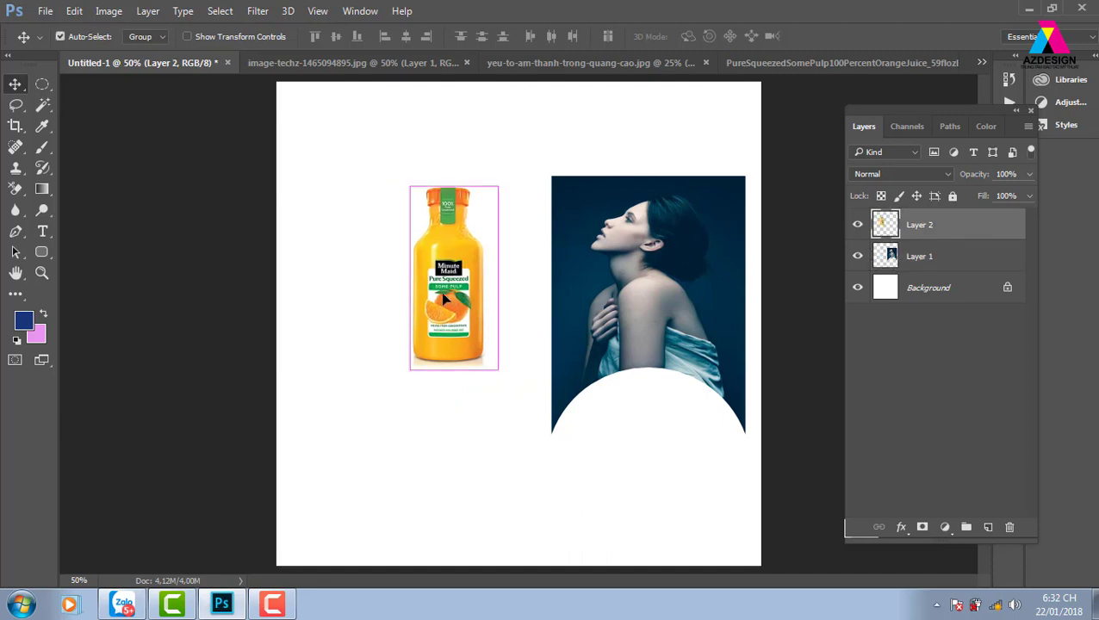
key("ctrl+plus")
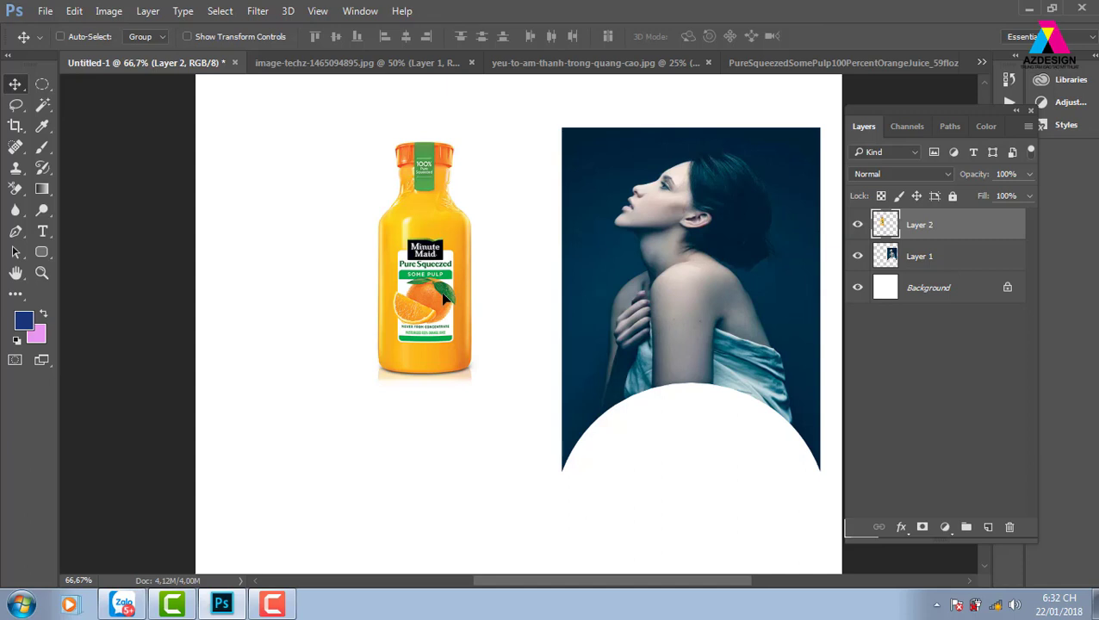
Duplicate the bottle layer, discard a trial flipped copy, and duplicate it again as Layer 2 copy.
key("ctrl+j")
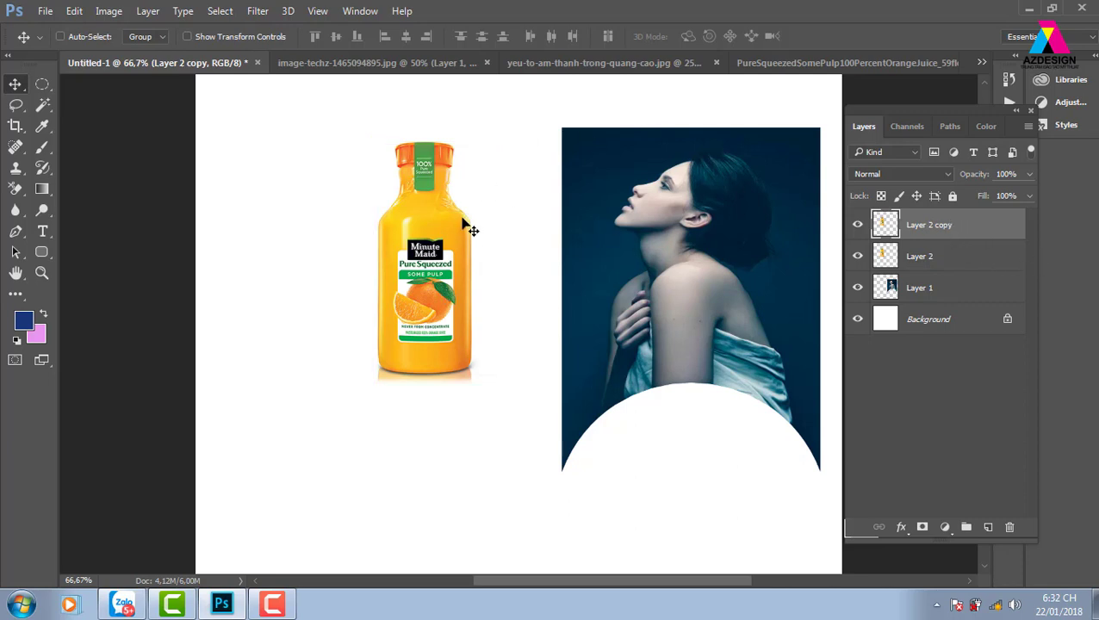
key("ctrl+t")
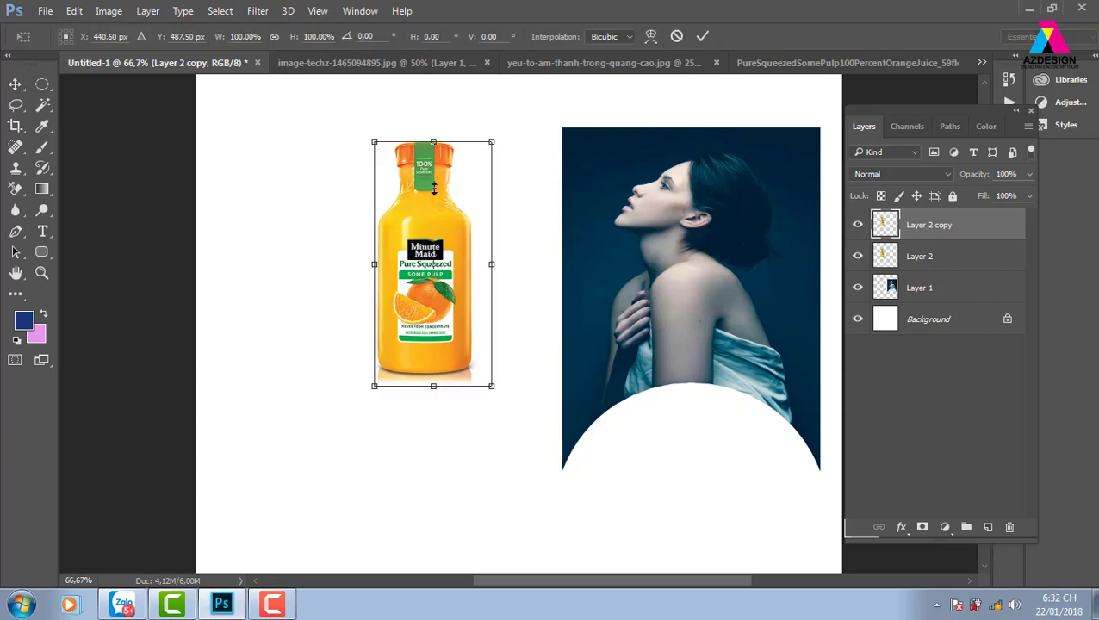
left_click_drag(433, 142, 419, 507)
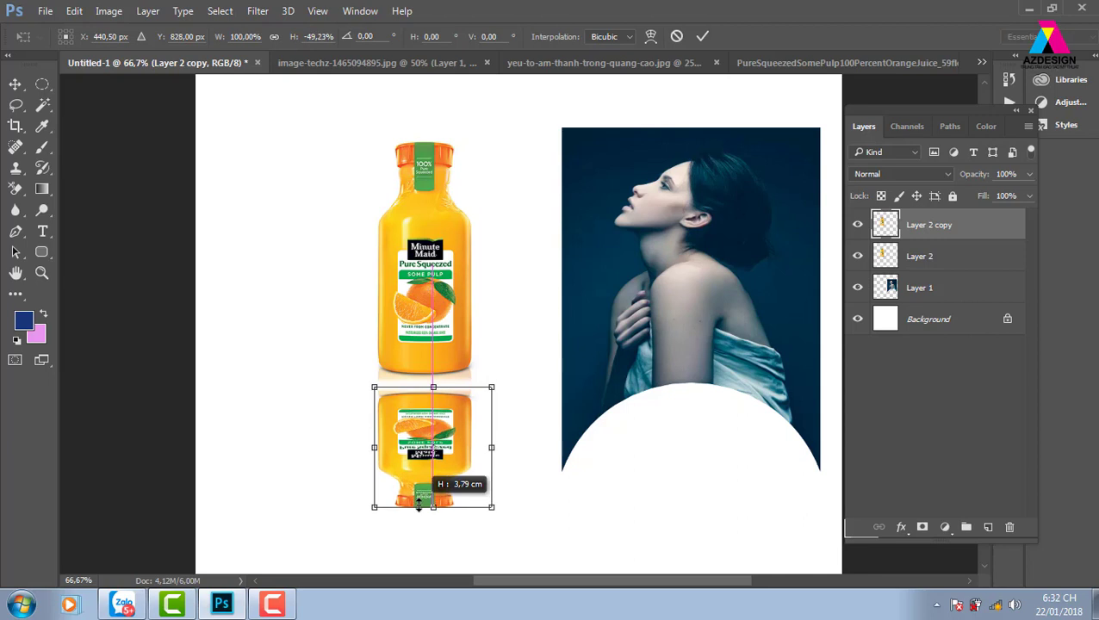
key("Return")
key("Delete")
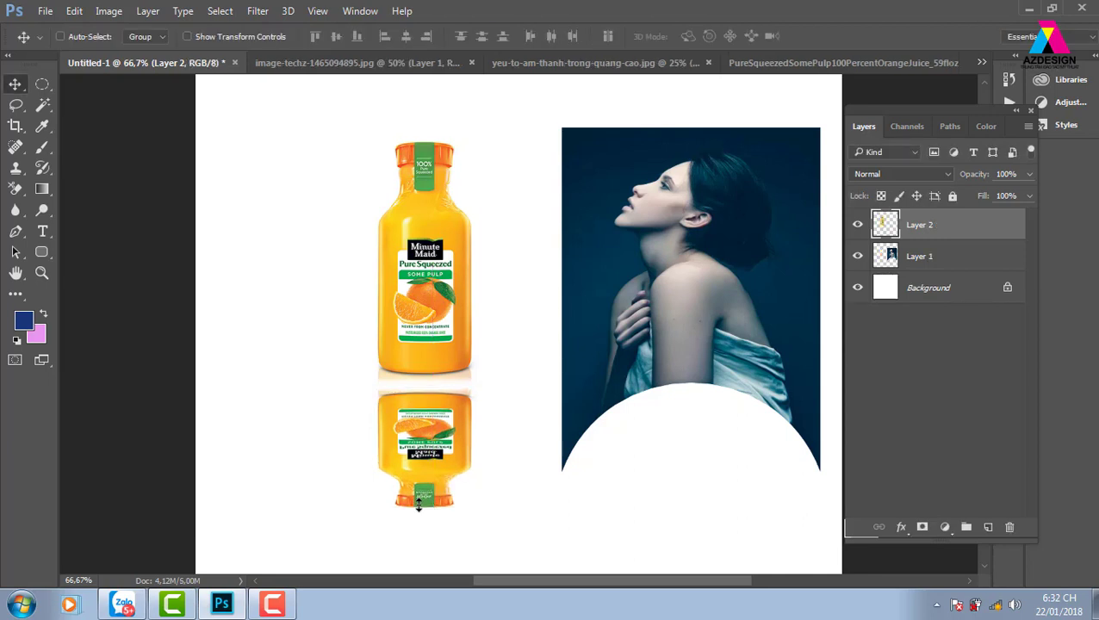
key("ctrl+j")
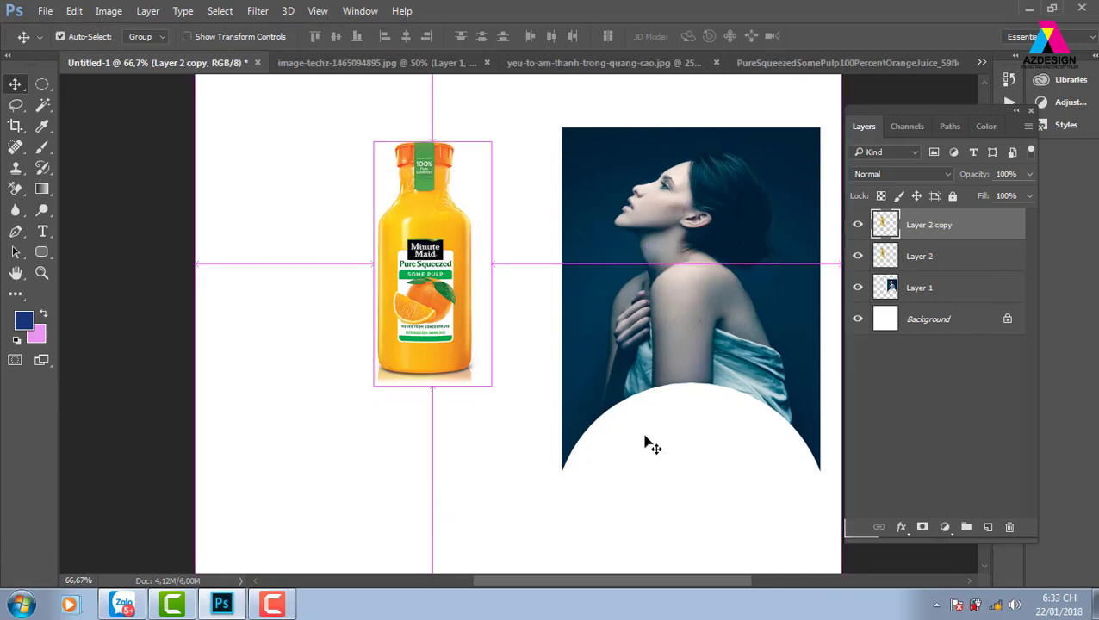
key("ctrl+t")
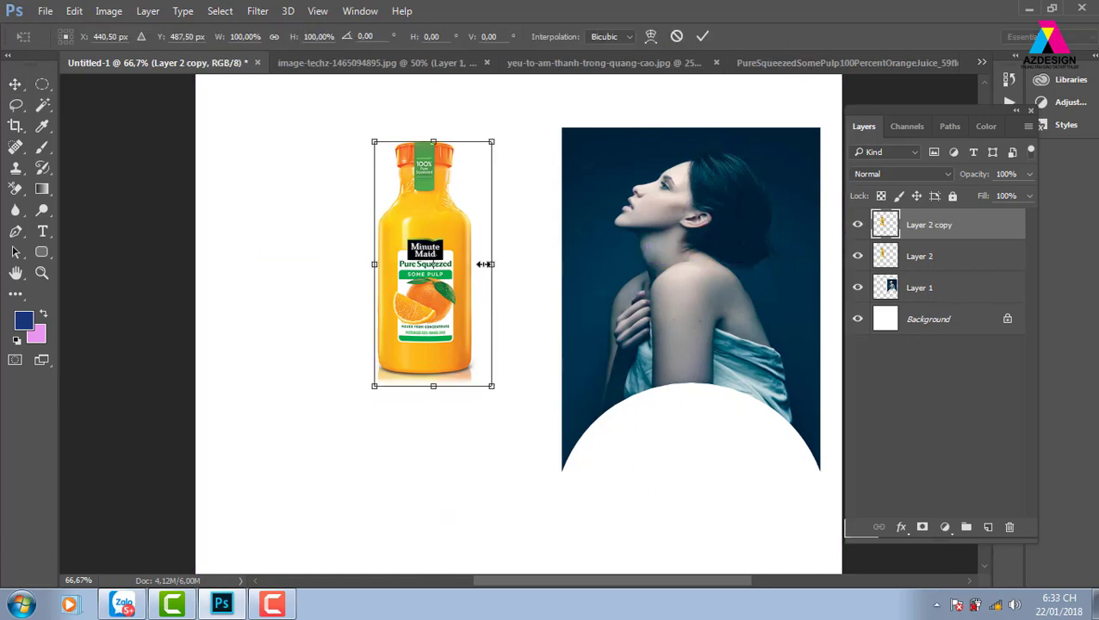
Try horizontal and vertical flips on the bottle copy, undoing each.
right_click(447, 229)
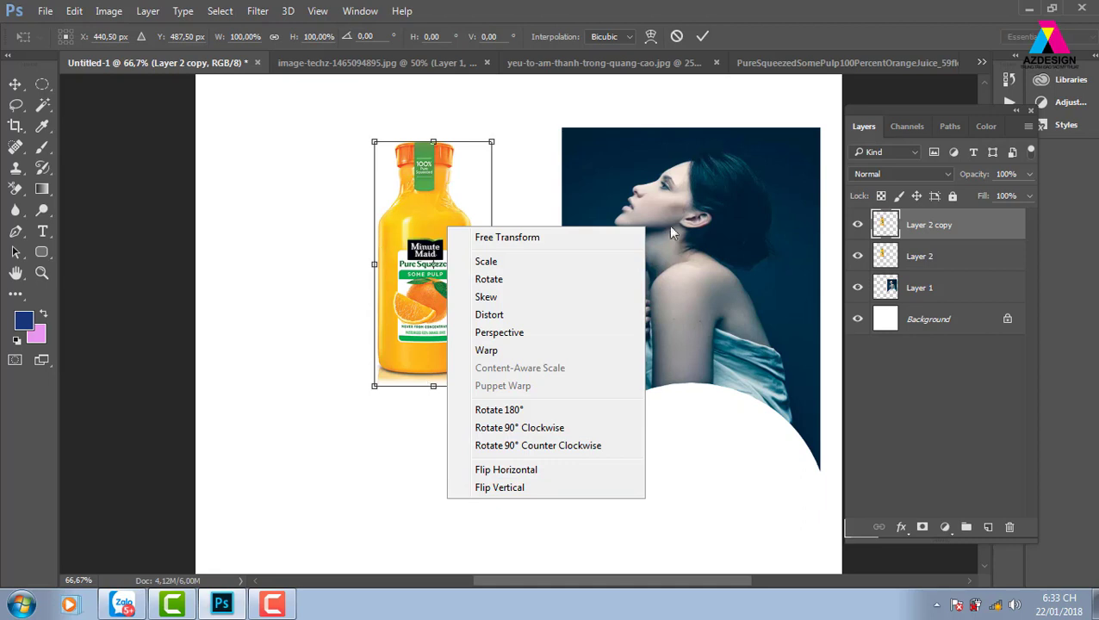
left_click(552, 471)
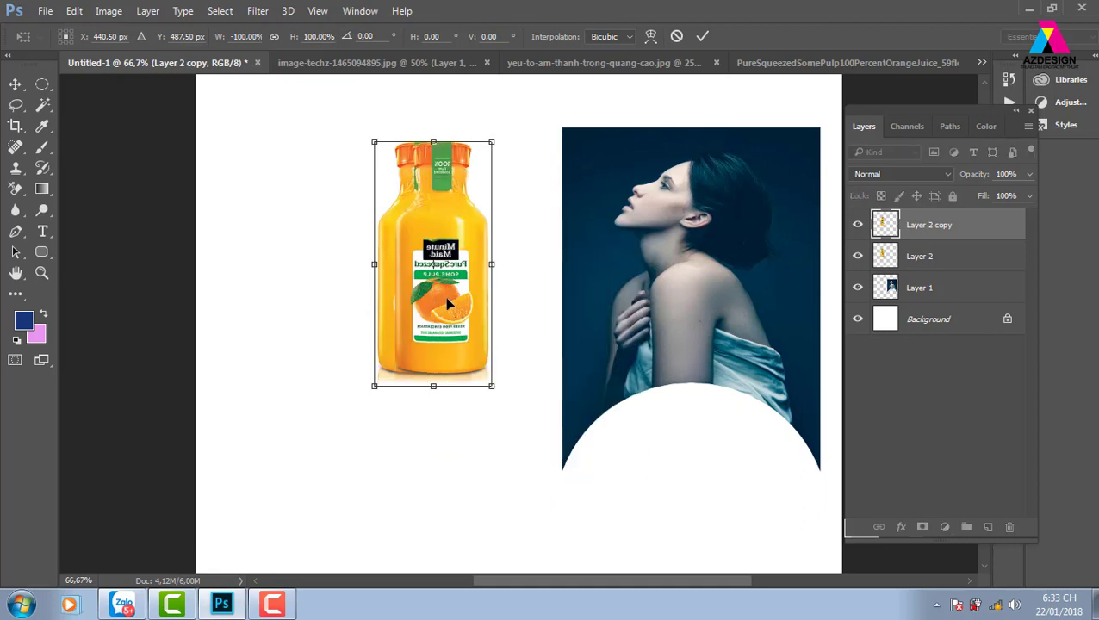
key("ctrl+z")
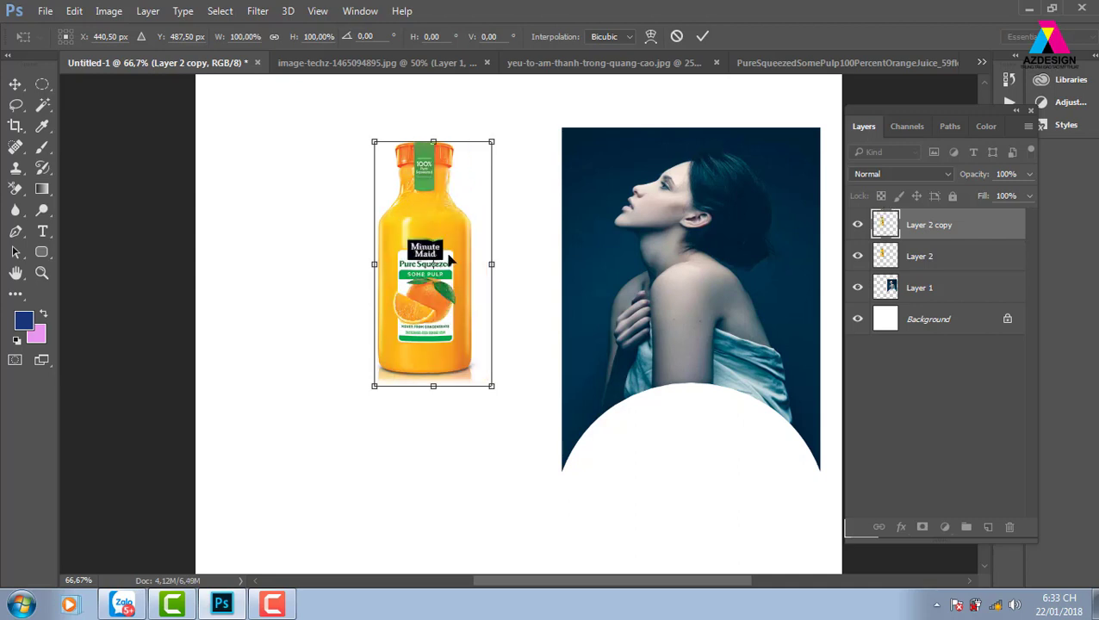
right_click(447, 256)
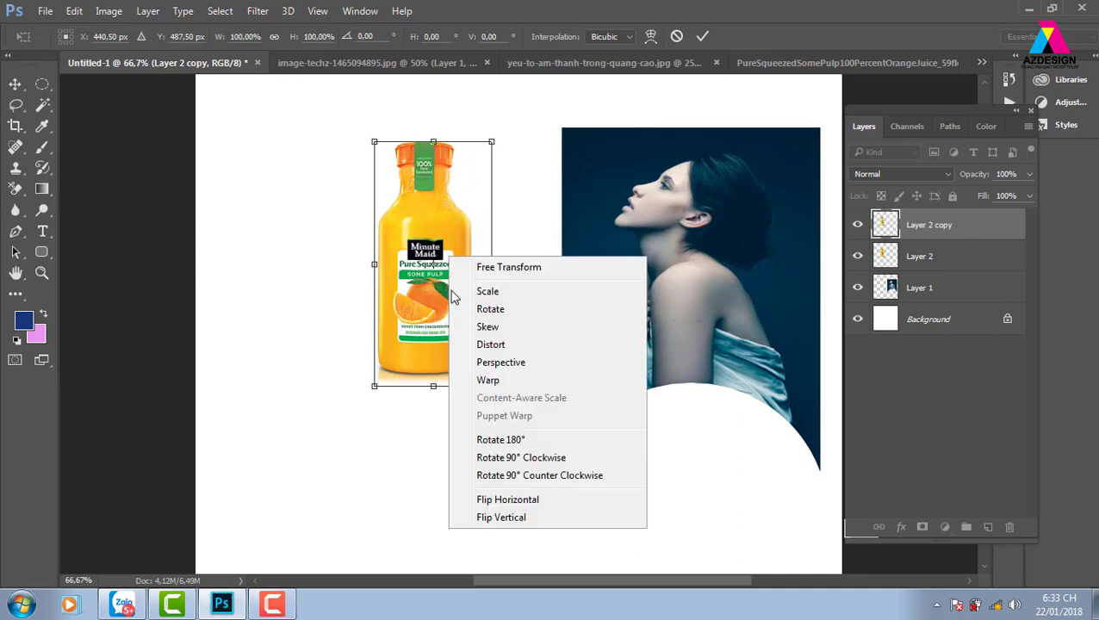
left_click(505, 502)
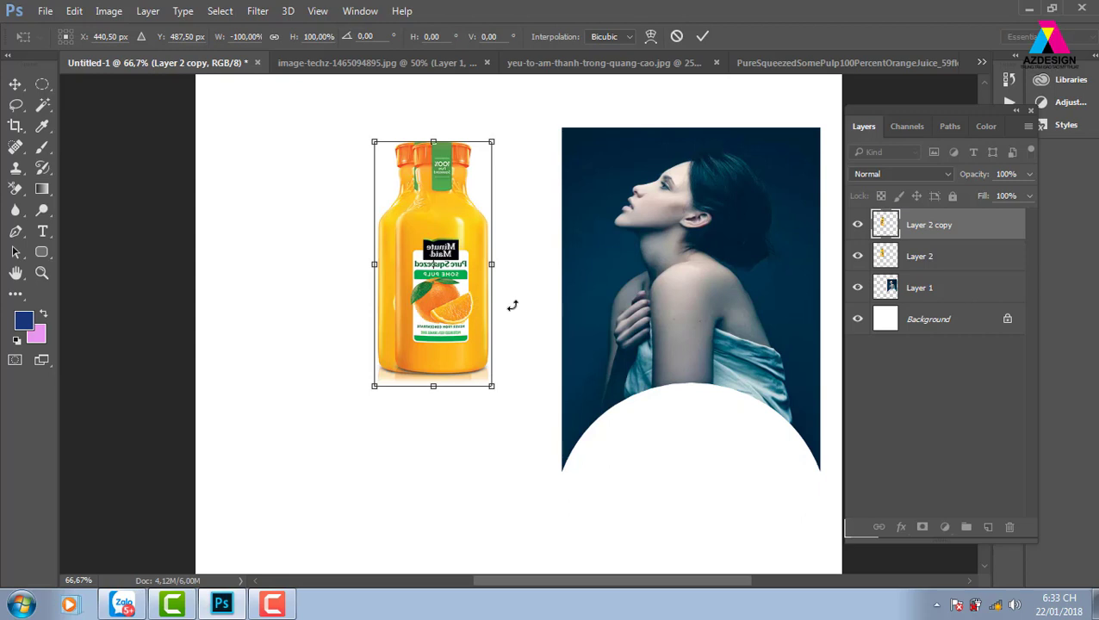
key("ctrl+z")
right_click(431, 256)
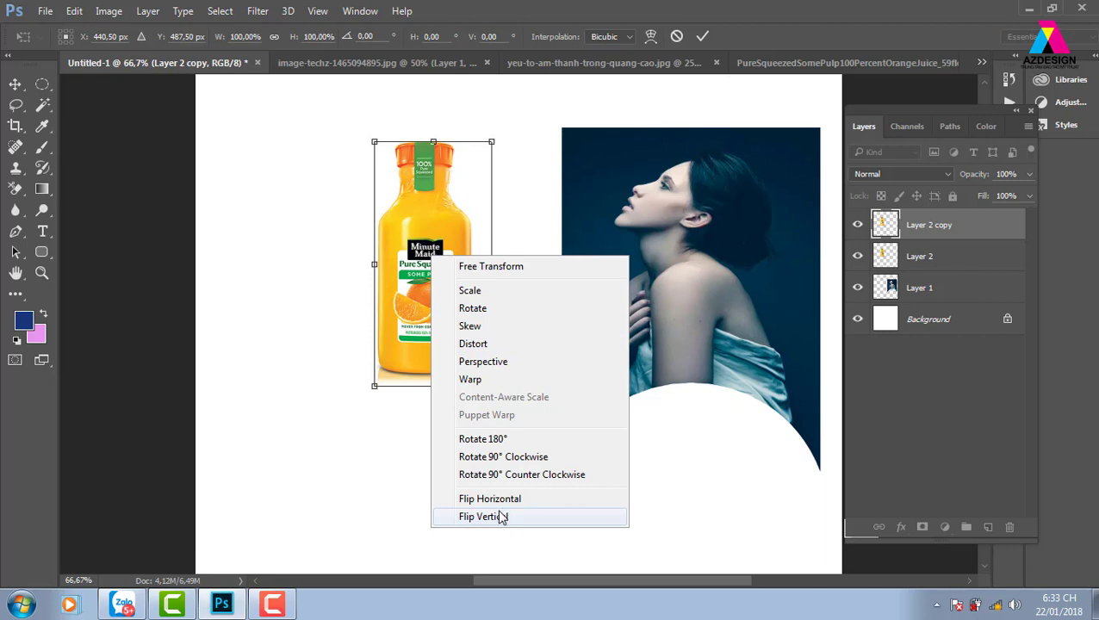
left_click(502, 518)
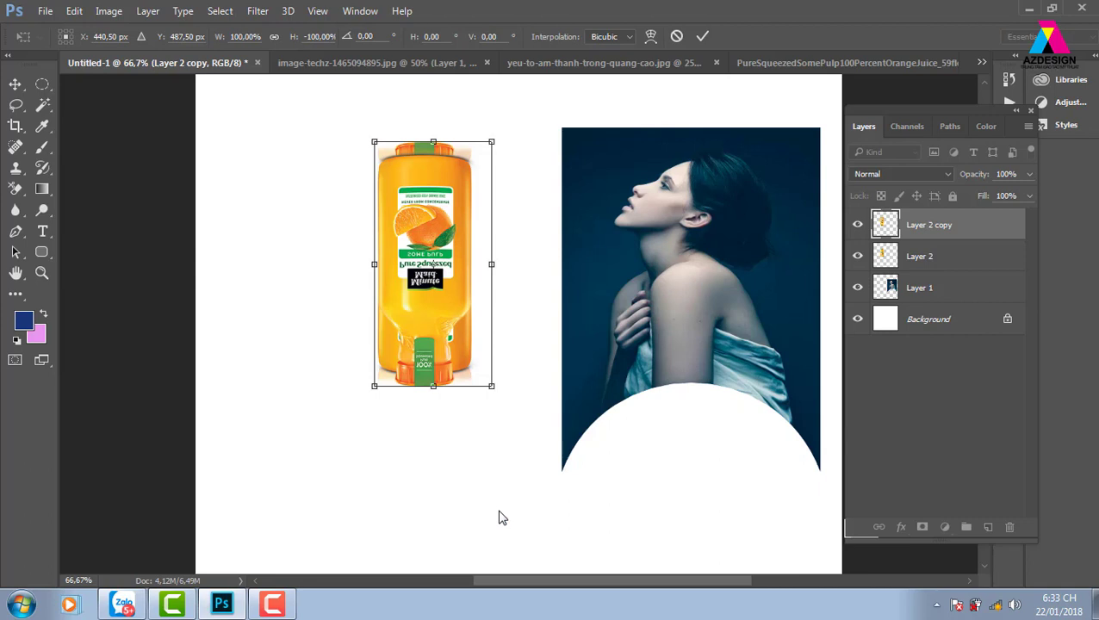
key("Return")
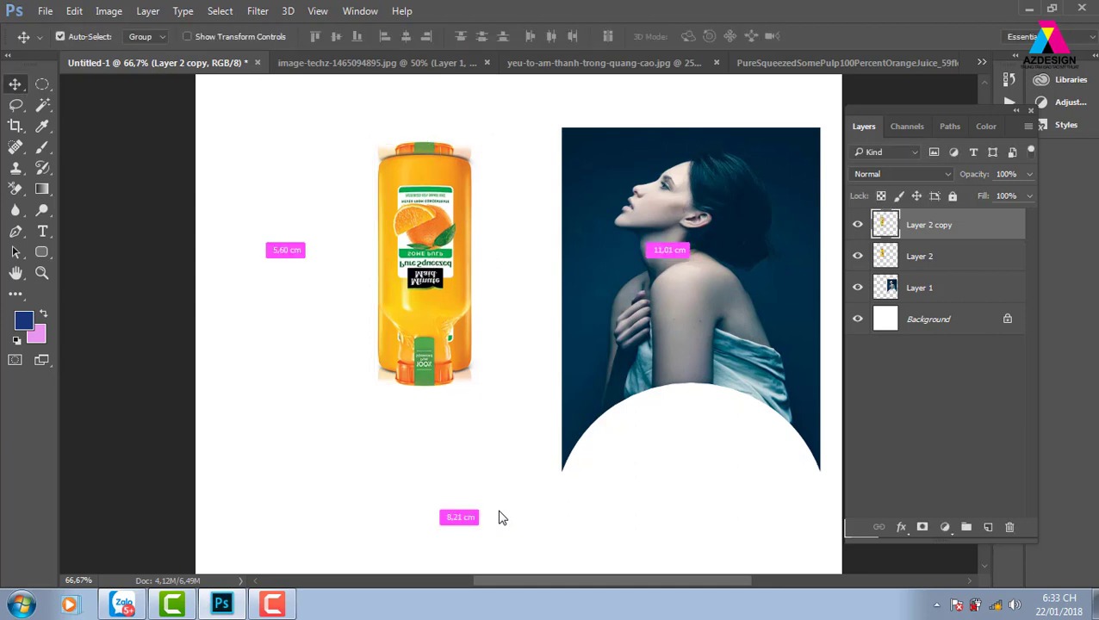
key("ctrl+z")
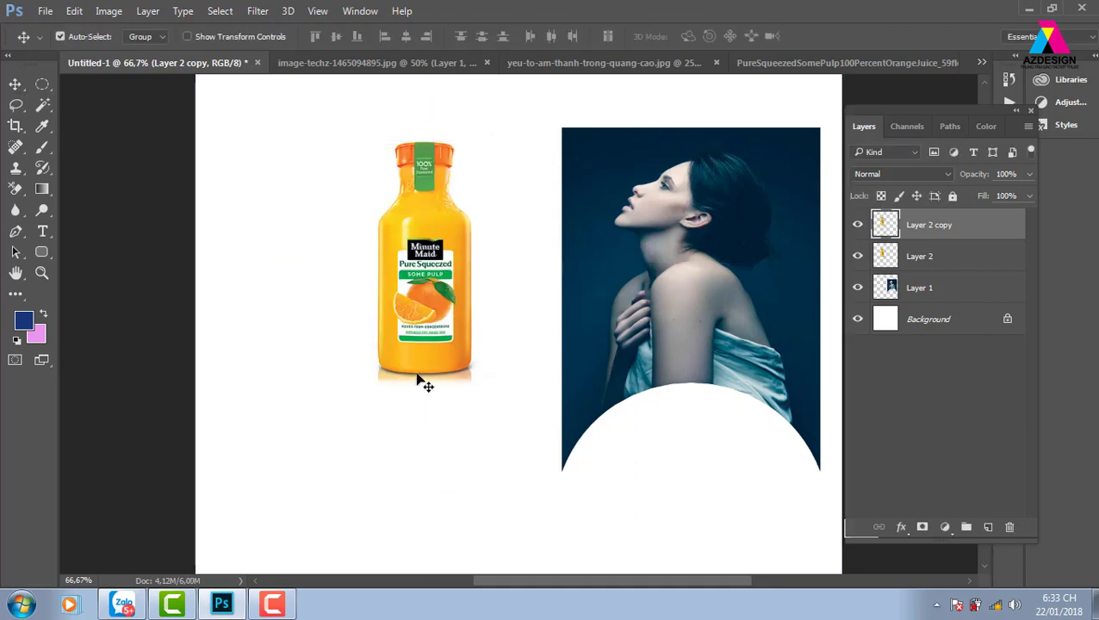
Try stretching the copy below the bottle and a side-by-side duplicate, undoing both.
key("ctrl+t")
left_click_drag(434, 141, 433, 547)
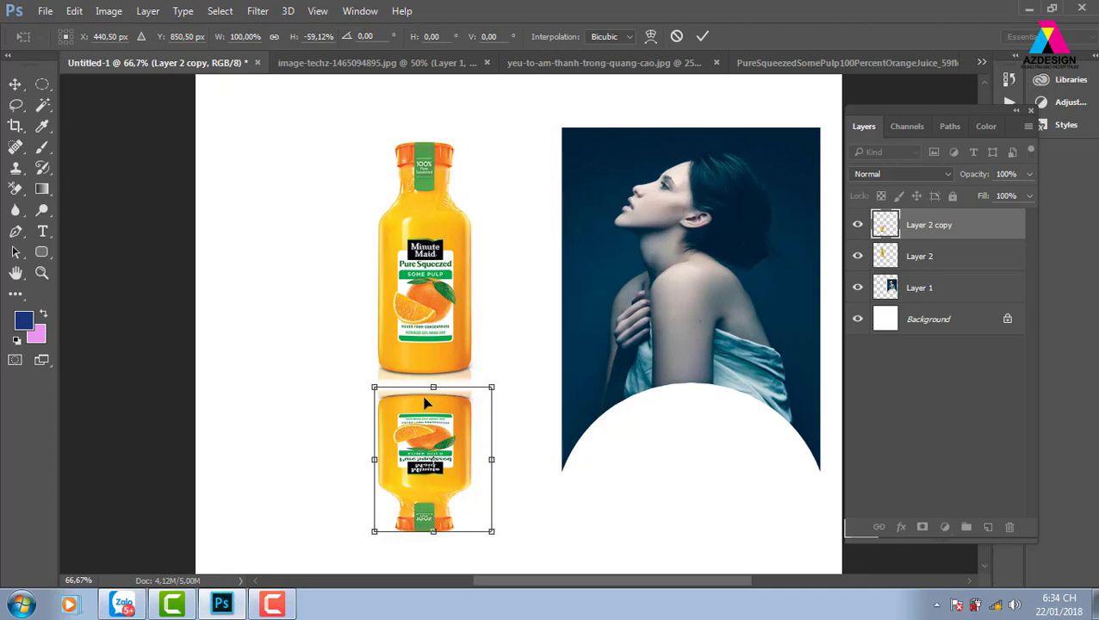
key("Return")
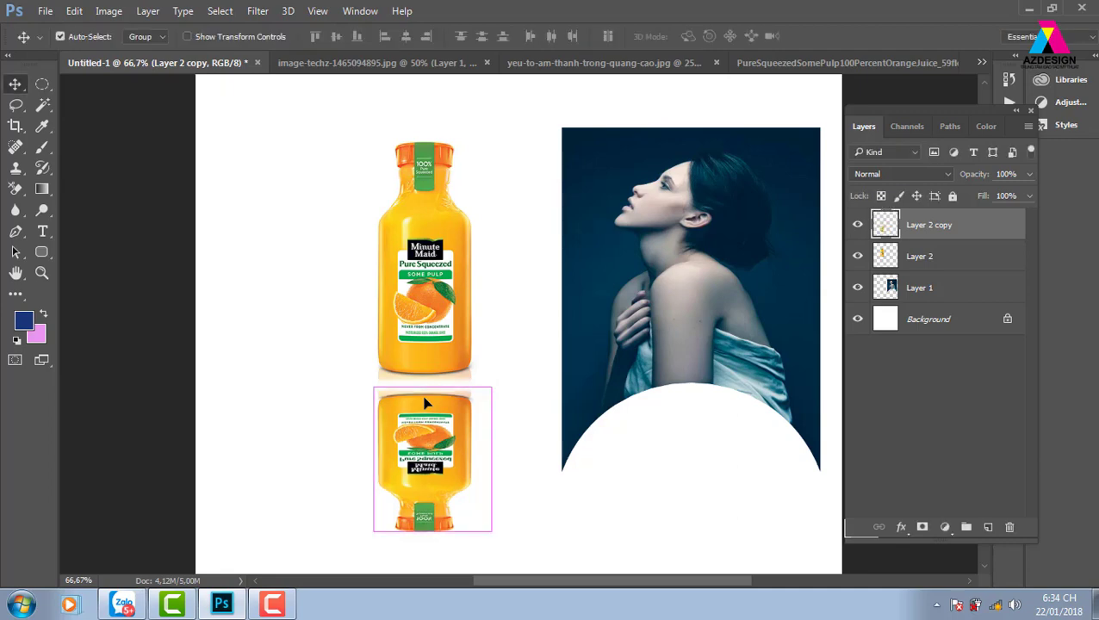
key("ctrl+z")
left_click_drag(410, 308, 503, 309)
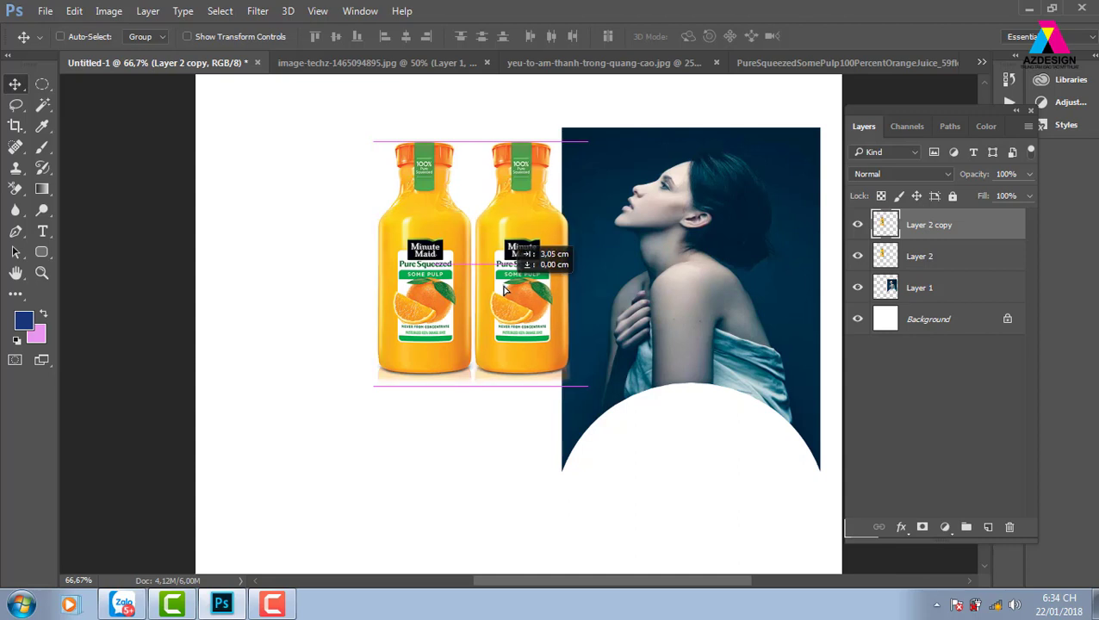
key("ctrl+z")
Flip the copy vertically, place it under the original bottle, and set 50% opacity.
key("ctrl+t")
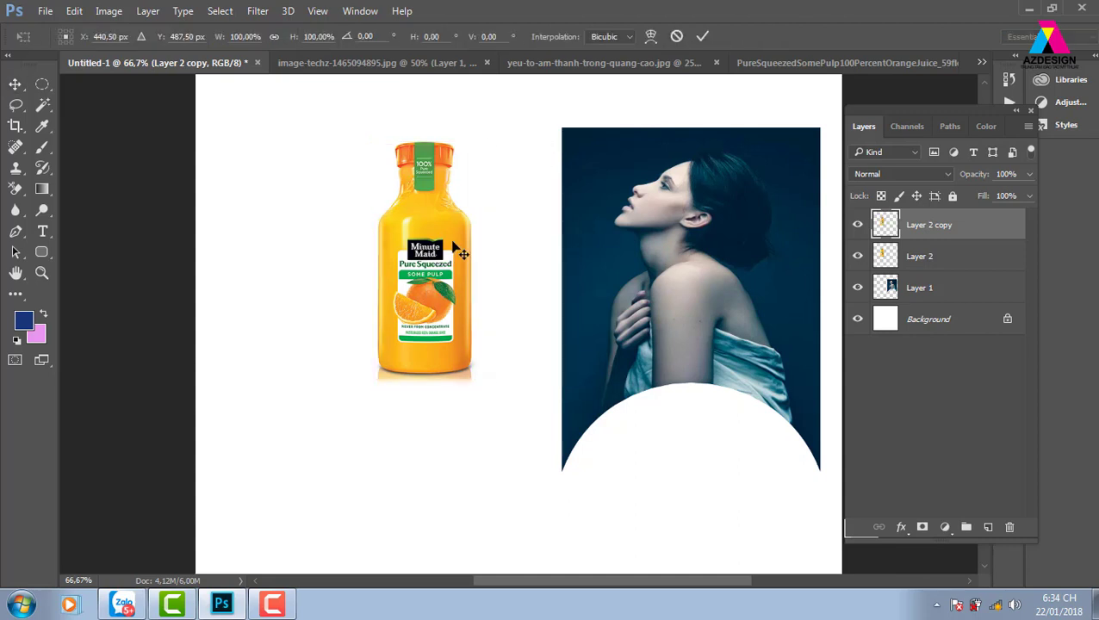
right_click(454, 229)
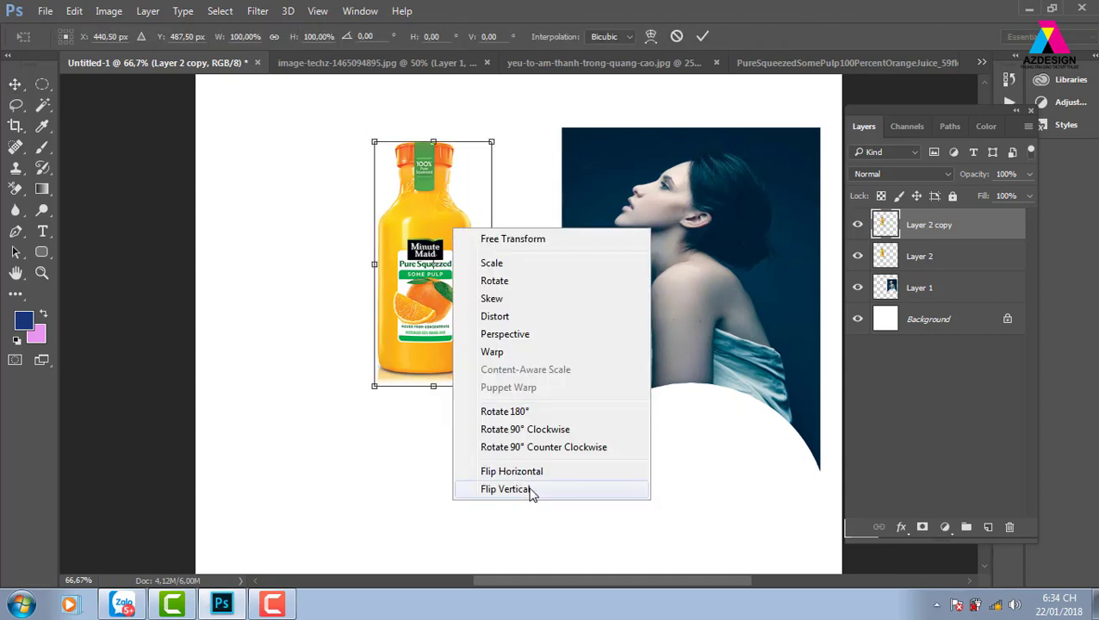
left_click(532, 491)
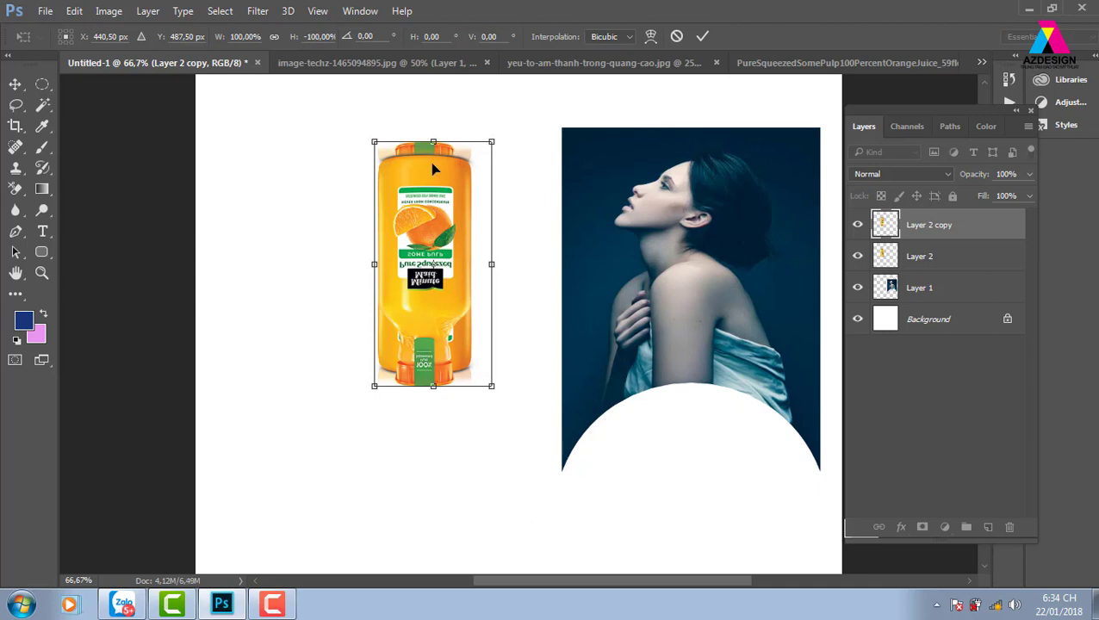
left_click_drag(433, 169, 433, 393)
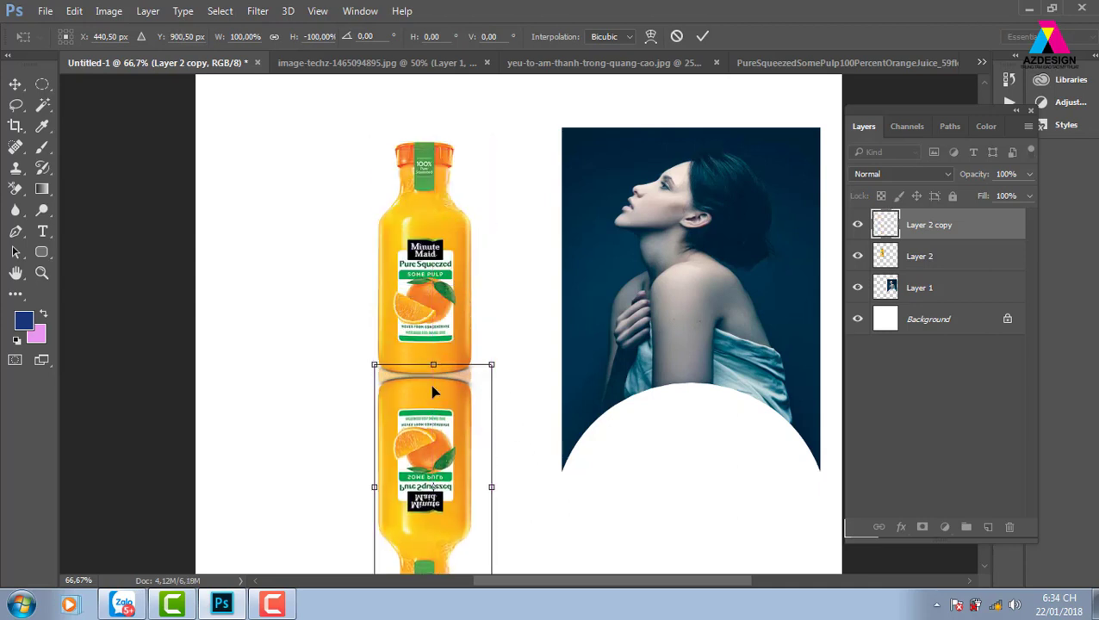
key("Up")
key("Up")
key("Up")
key("Return")
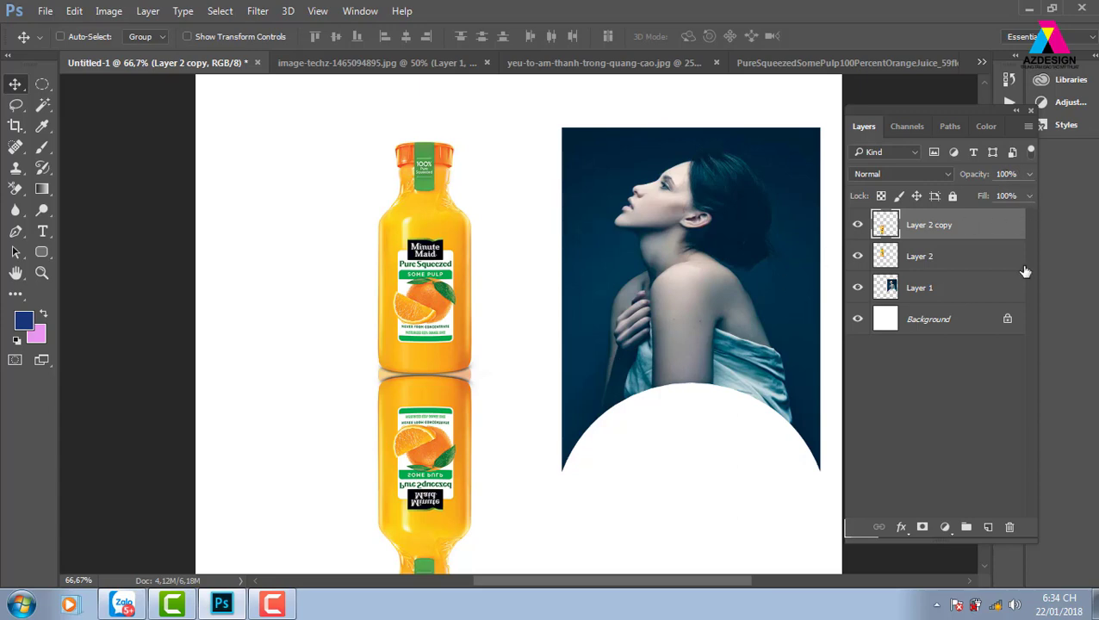
key("5")
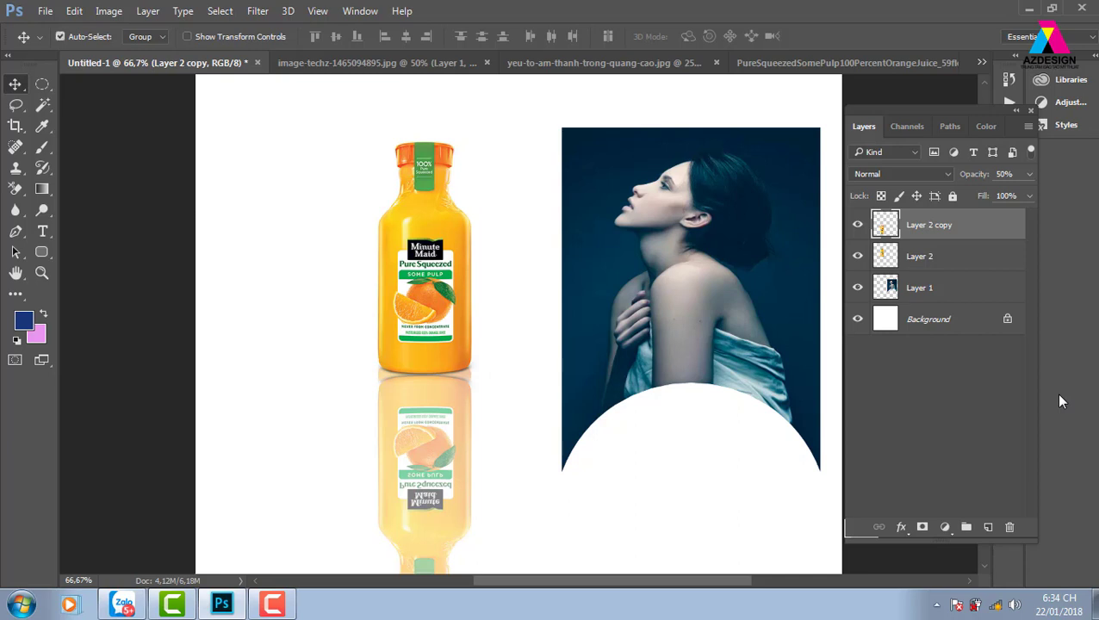
Warp the reflection, trying the Arc Lower and Arc Upper styles.
key("ctrl+t")
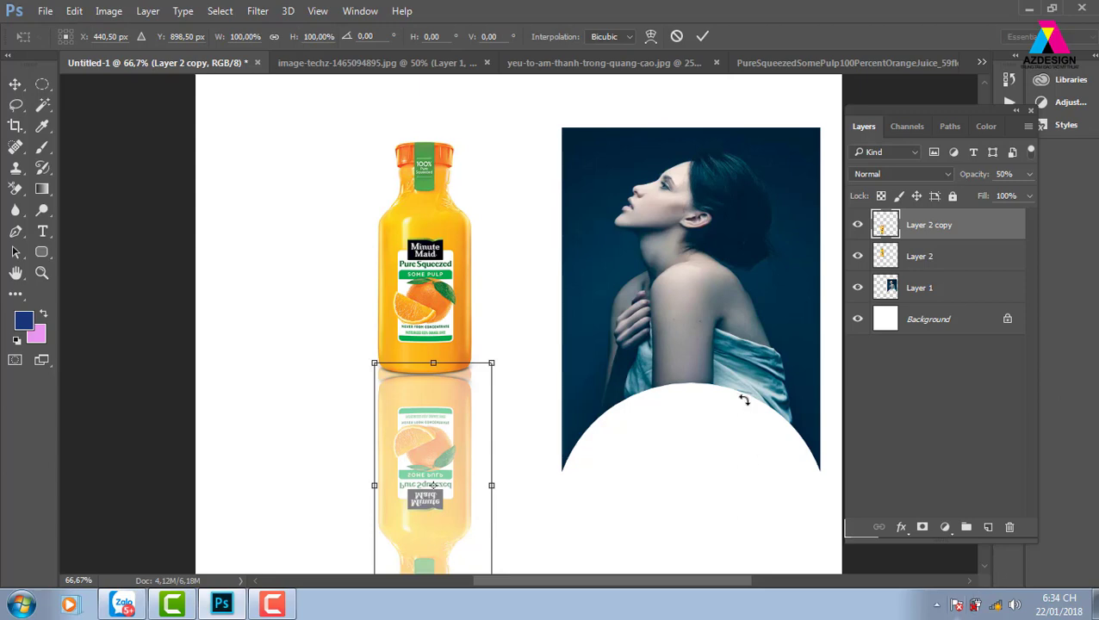
left_click(653, 41)
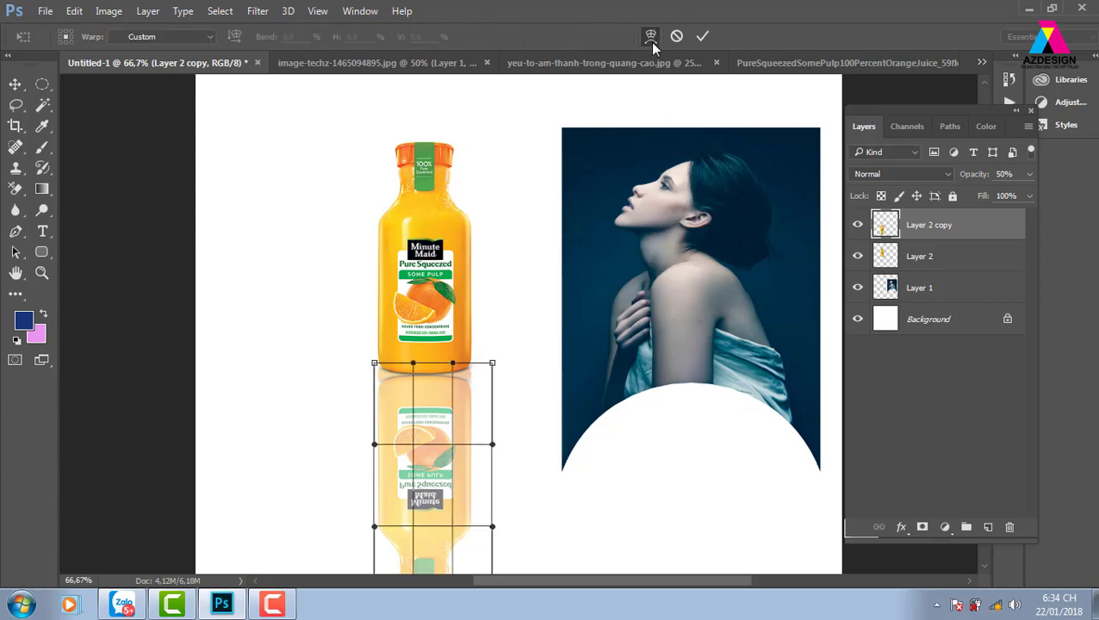
left_click(160, 36)
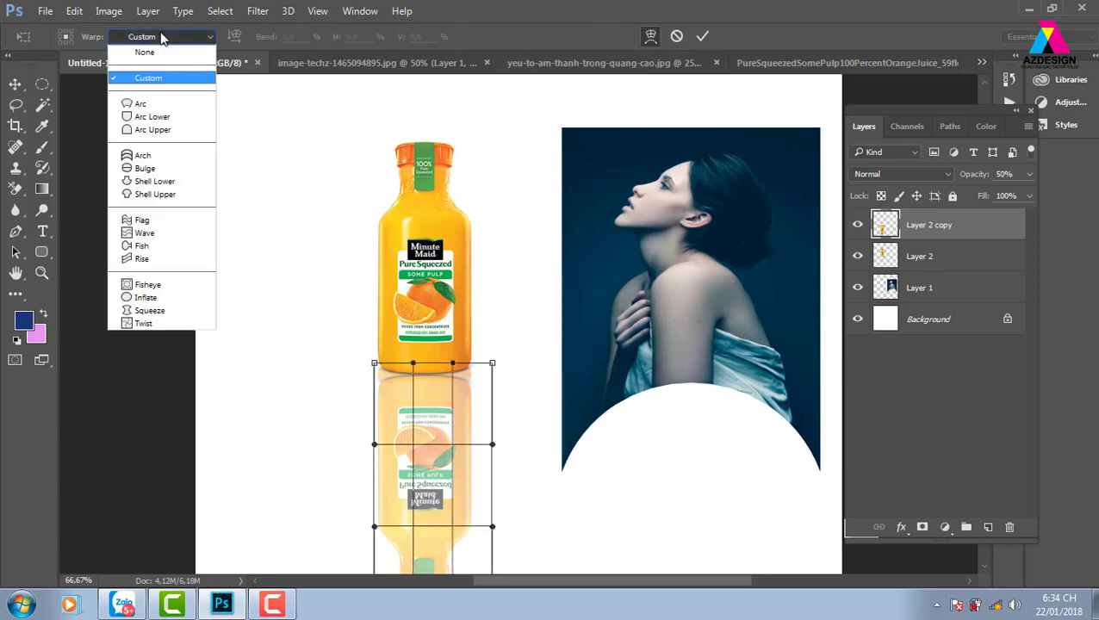
left_click(145, 119)
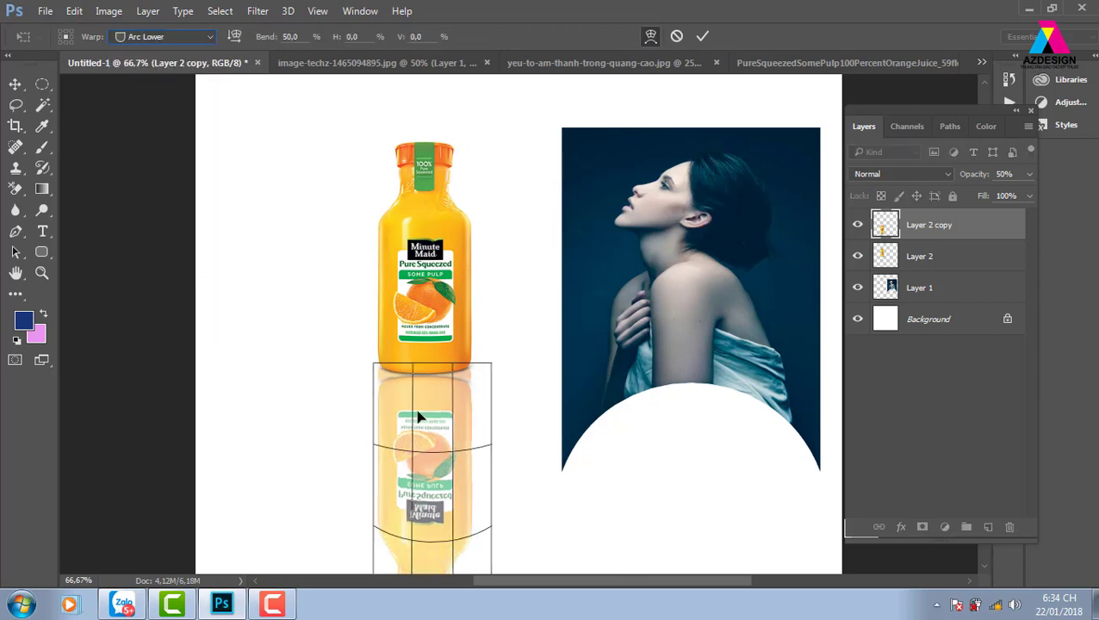
key("Down")
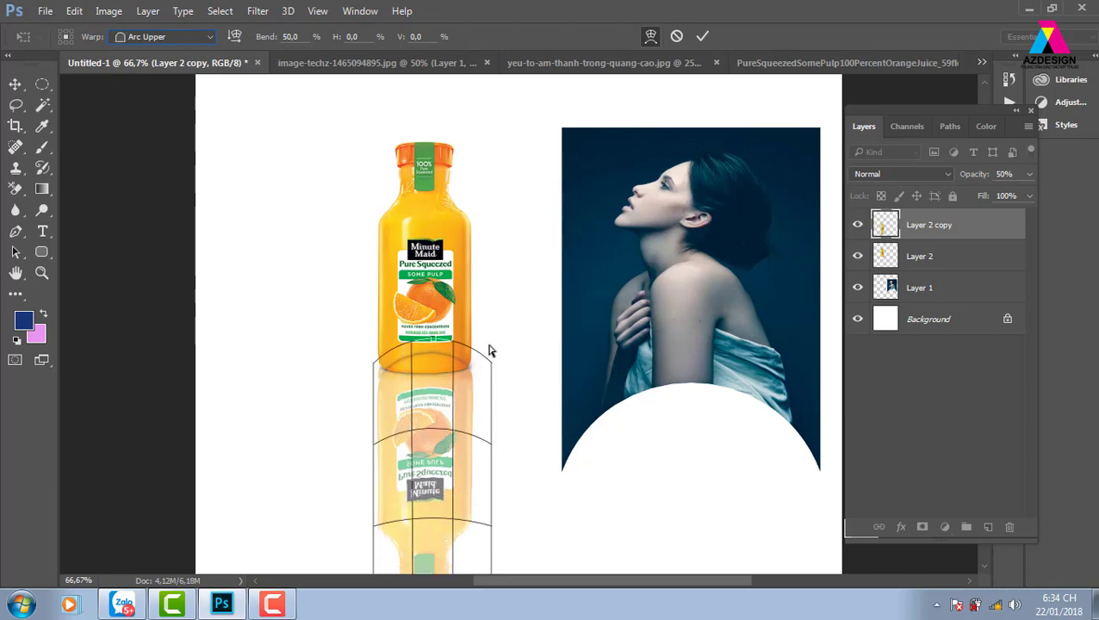
key("Up")
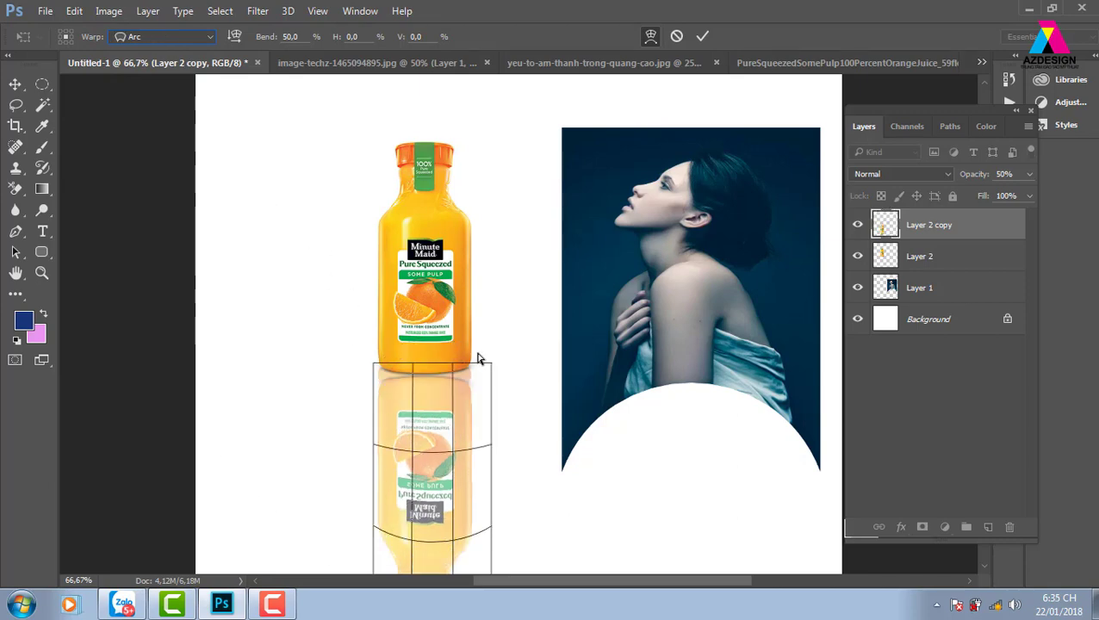
left_click(193, 37)
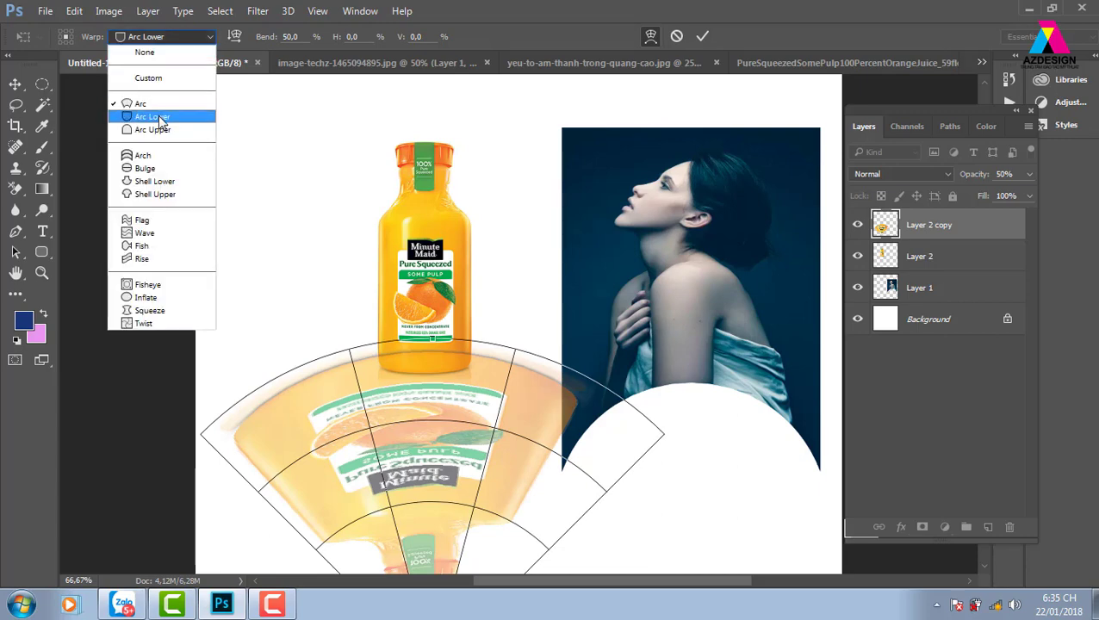
left_click(158, 115)
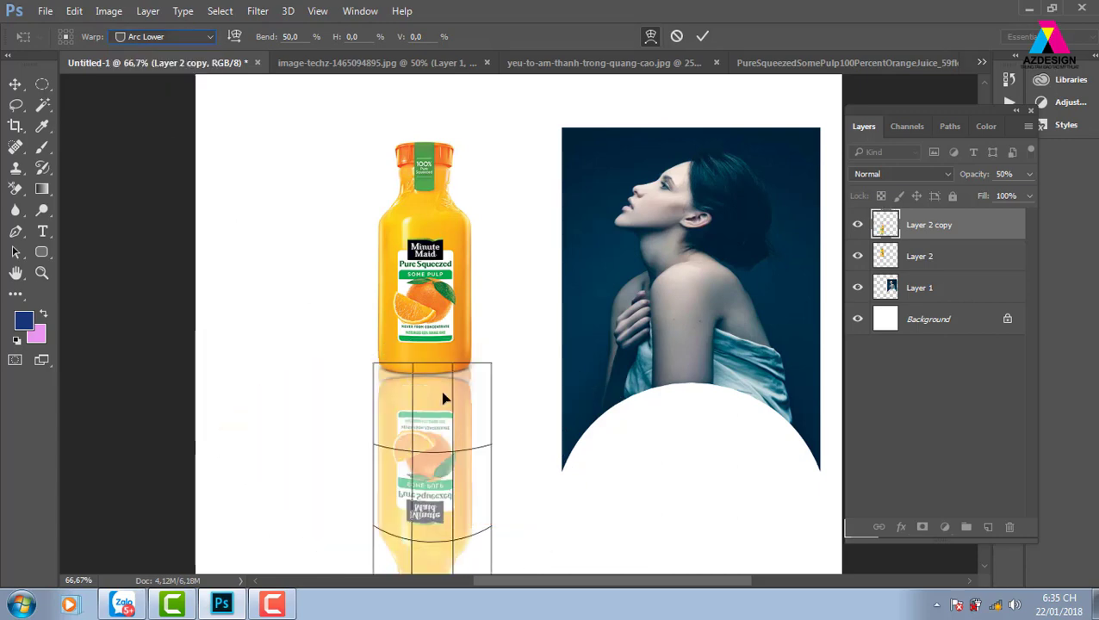
Apply an Arch warp to the reflection with about −17% bend.
left_click(181, 37)
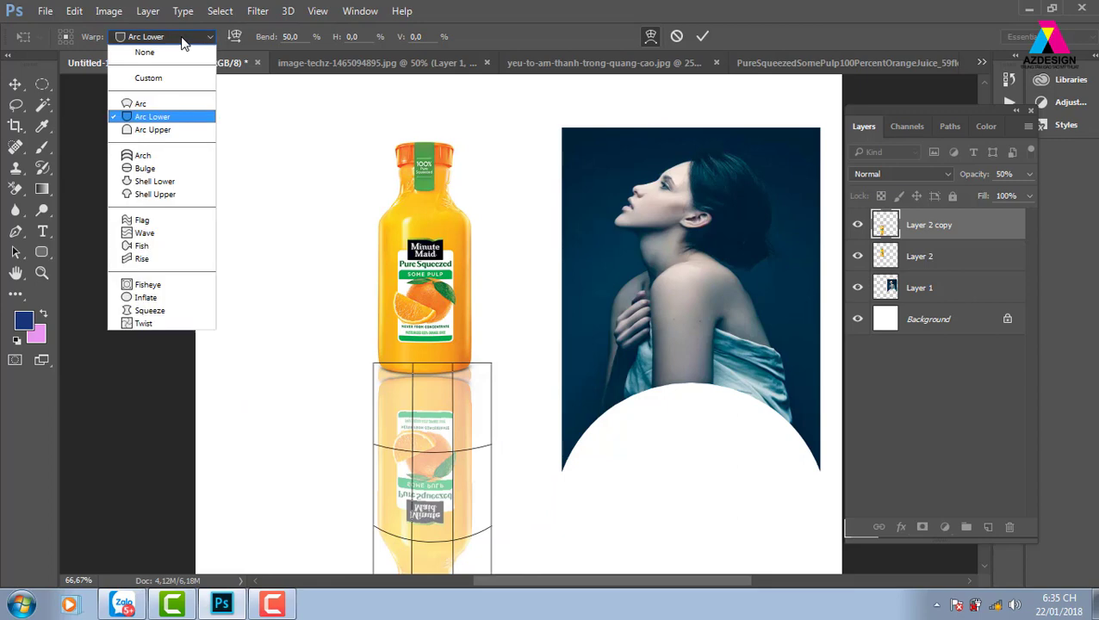
left_click(170, 157)
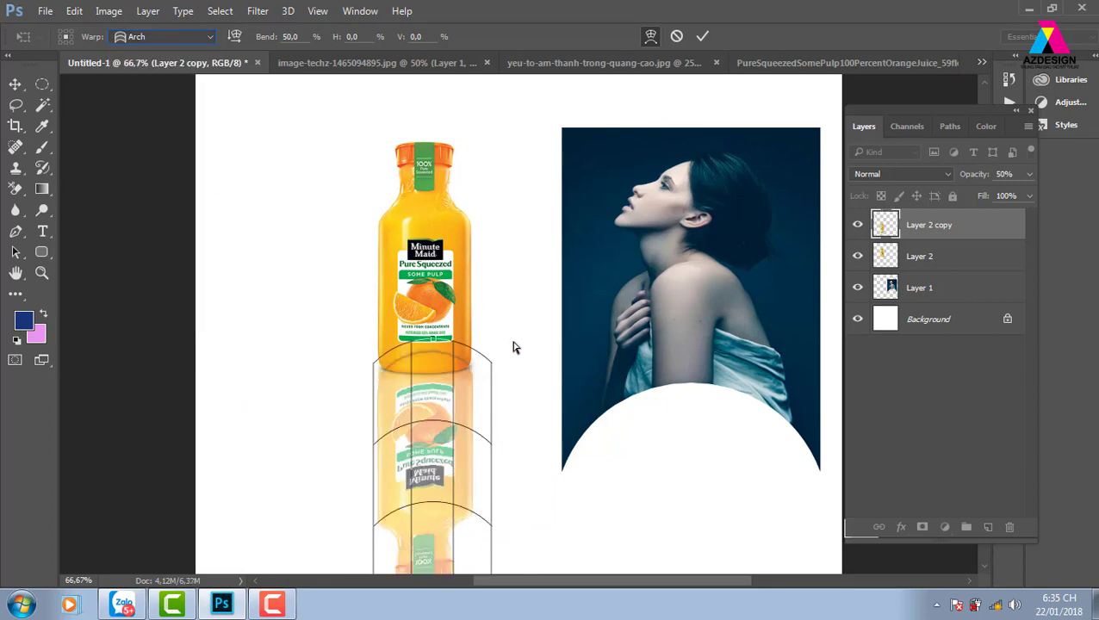
key("ctrl+minus")
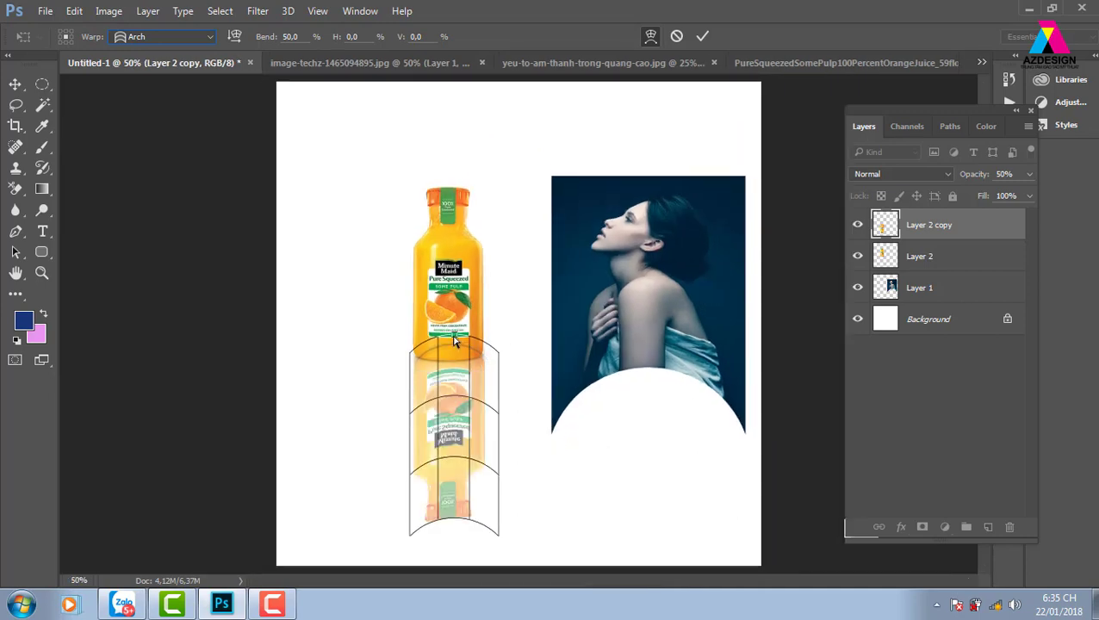
mouse_move(455, 342)
left_mouse_down()
mouse_move(448, 373)
mouse_move(452, 359)
left_mouse_up()
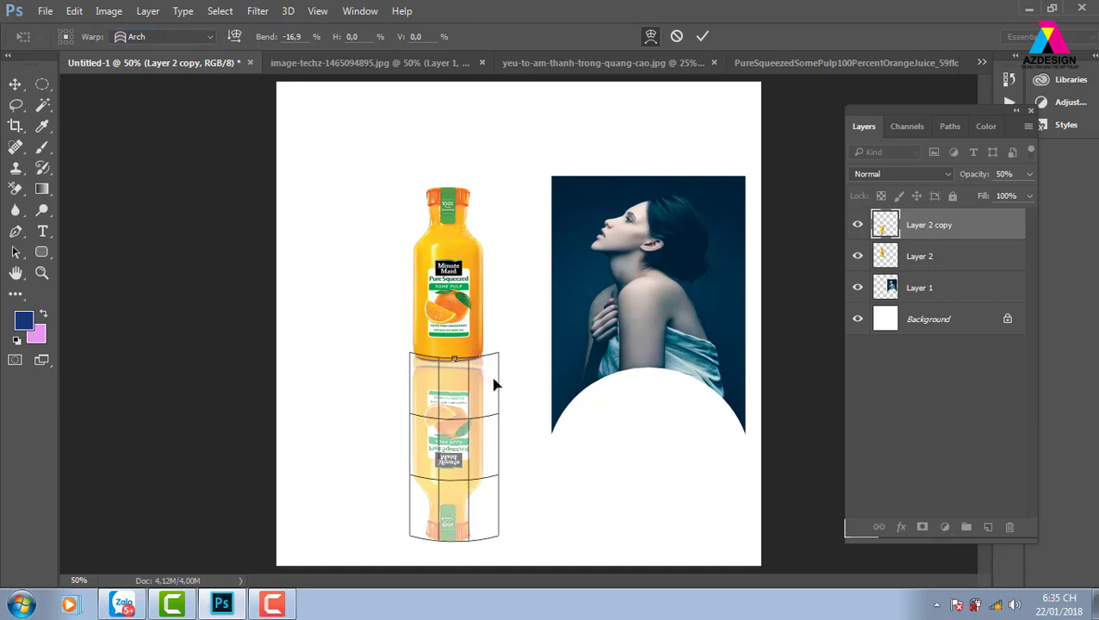
key("Return")
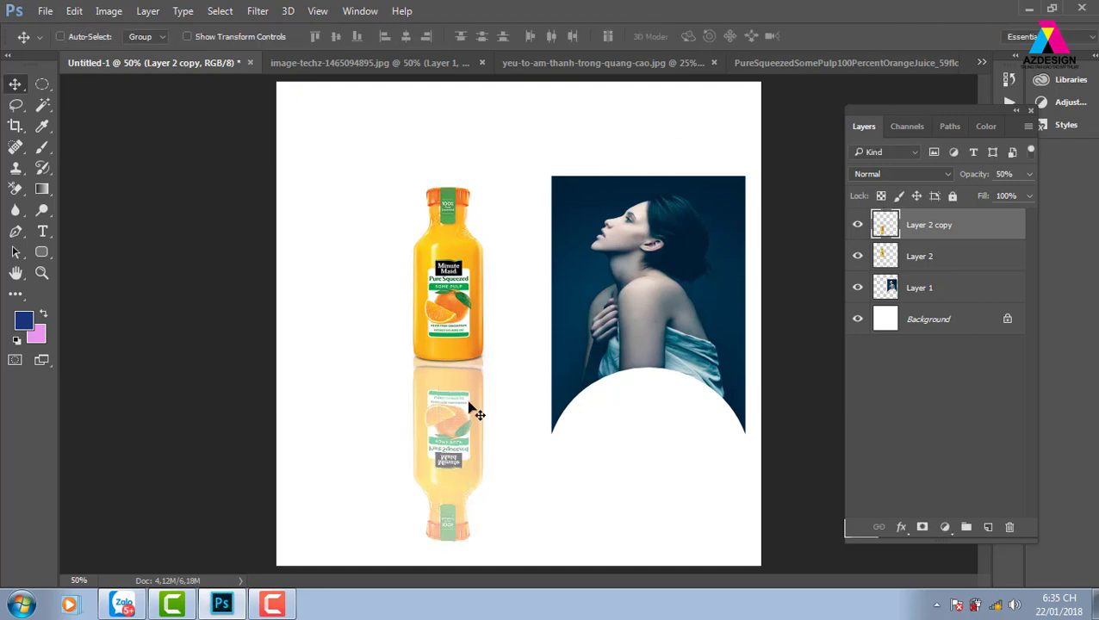
Nudge the reflection up slightly and raise Layer 2 copy's opacity to 100%.
left_click_drag(473, 413, 473, 408)
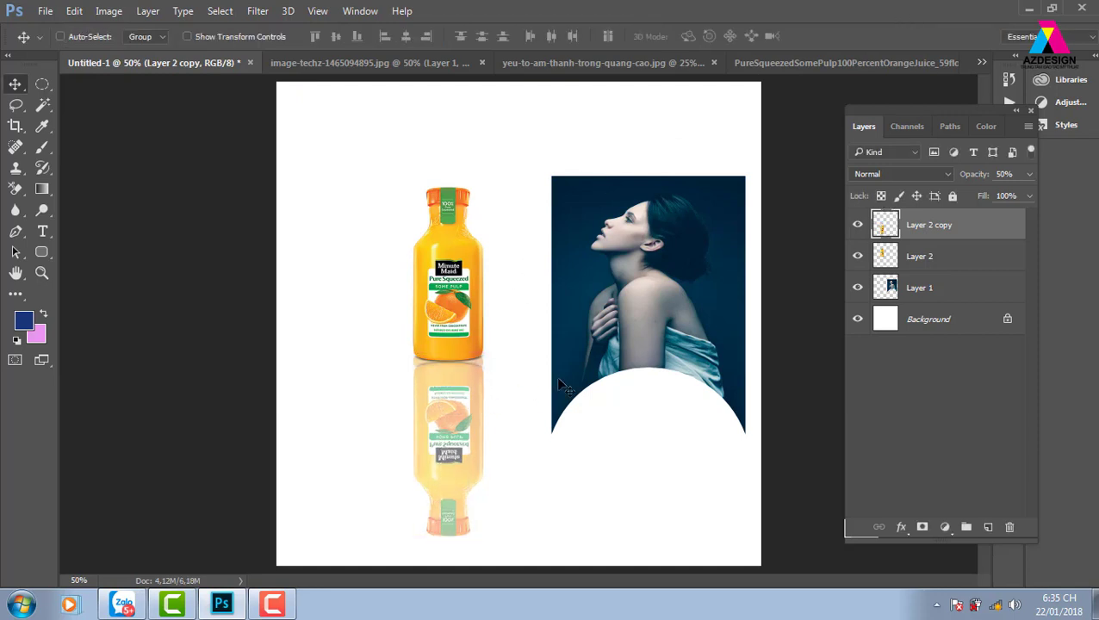
key("ctrl+plus")
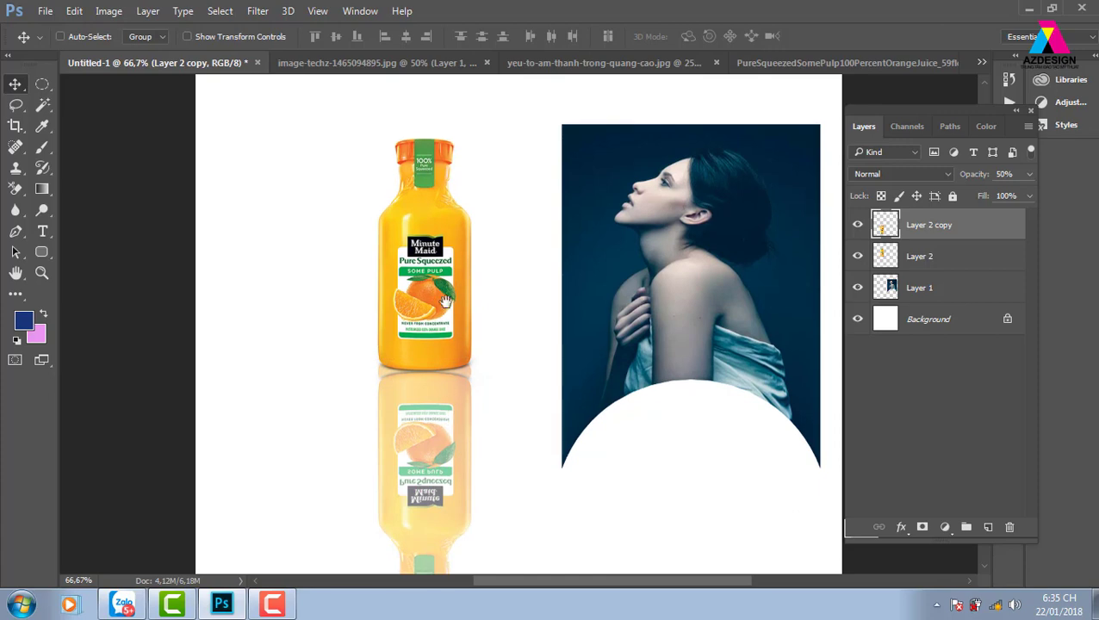
scroll(445, 299, "down", 3)
right_click(449, 268)
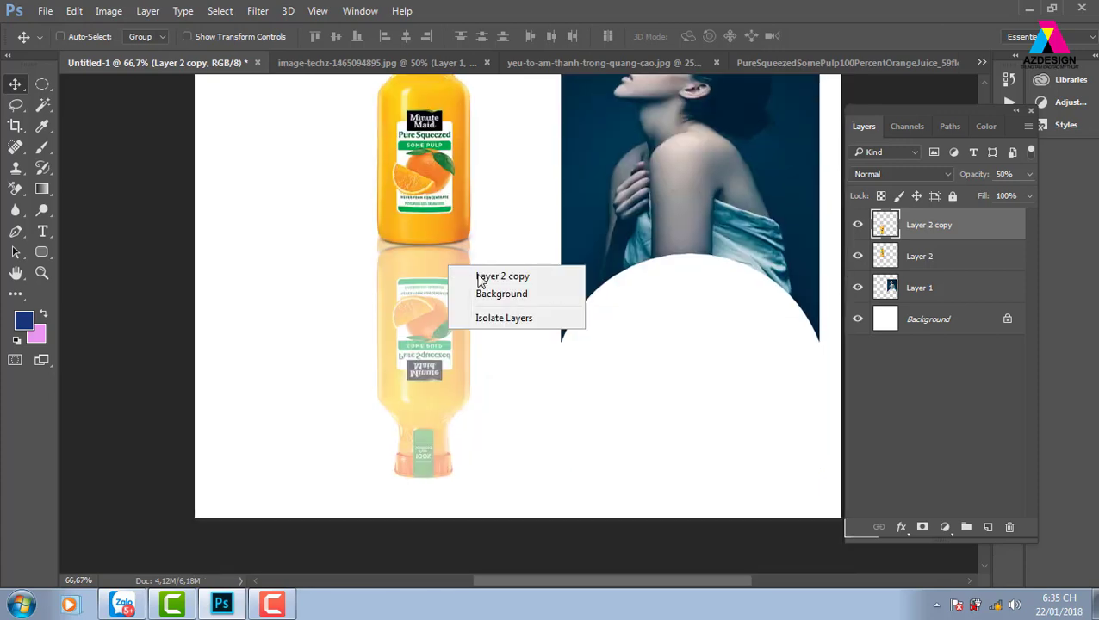
key("Escape")
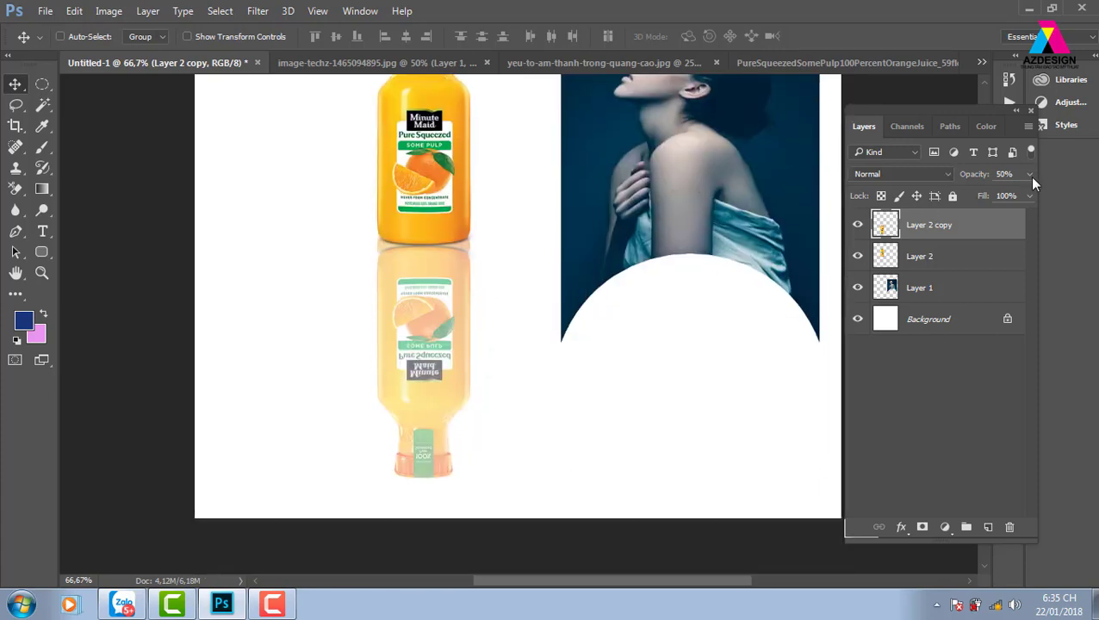
left_click(1029, 174)
left_click_drag(988, 191, 1067, 191)
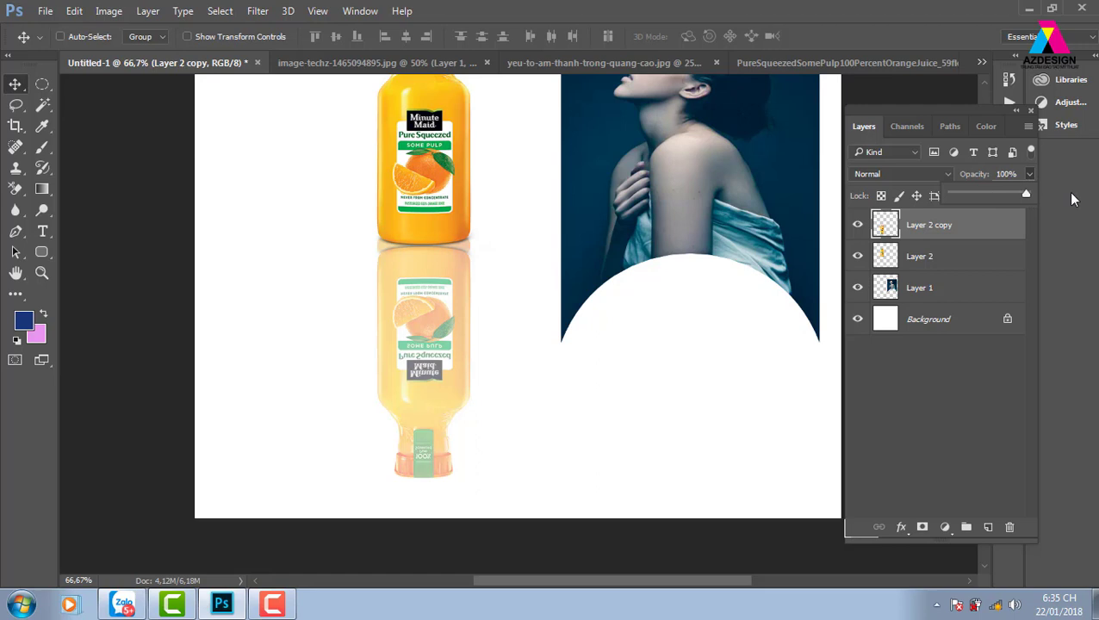
right_click(426, 290)
left_click(449, 292)
key("ctrl+t")
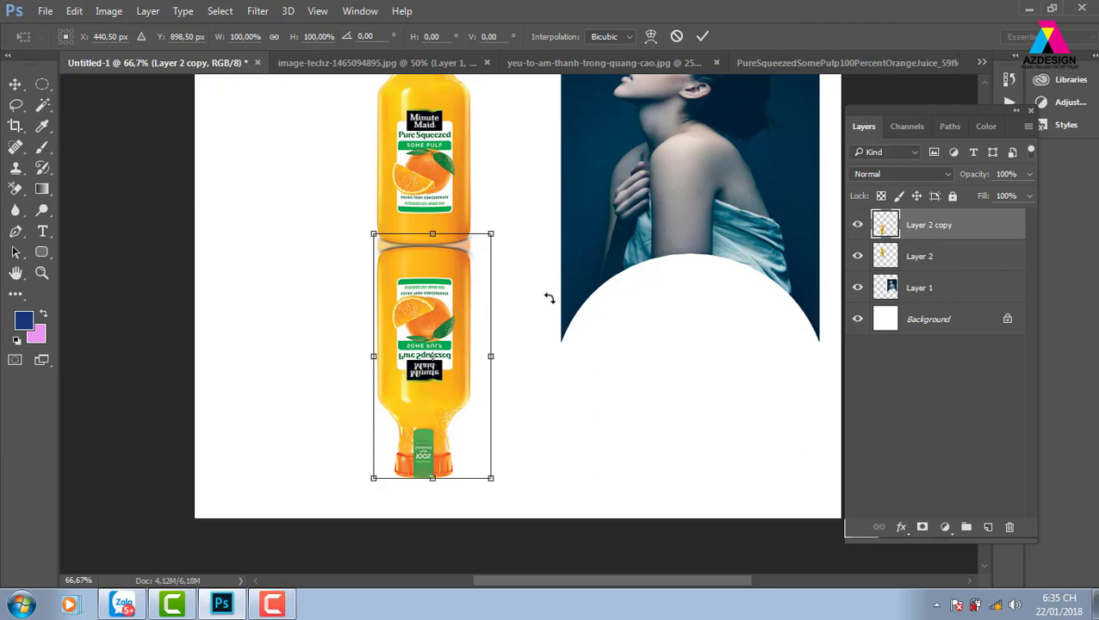
Clear the stray area right of the reflection with a Rectangular Marquee selection, then deselect.
key("Return")
key("m")
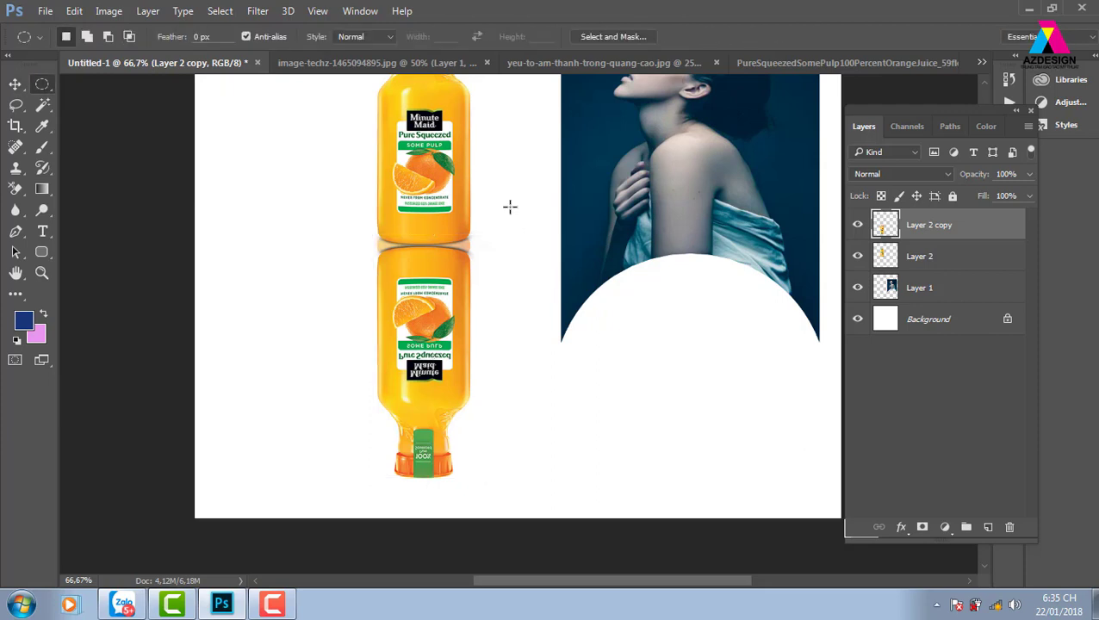
right_click(45, 85)
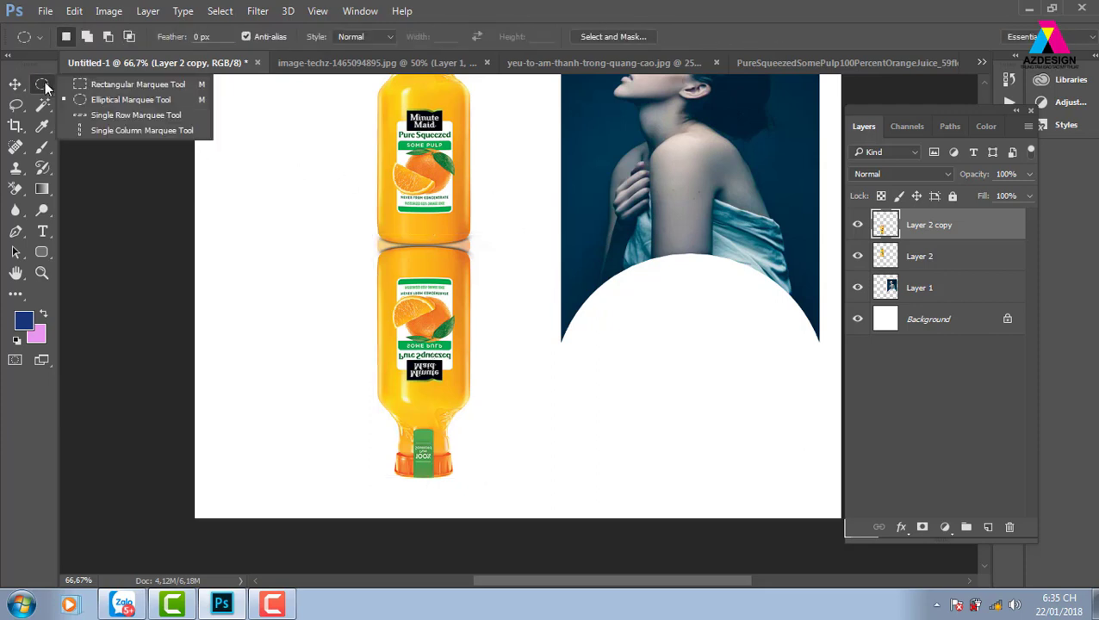
left_click(95, 85)
left_click_drag(592, 161, 469, 457)
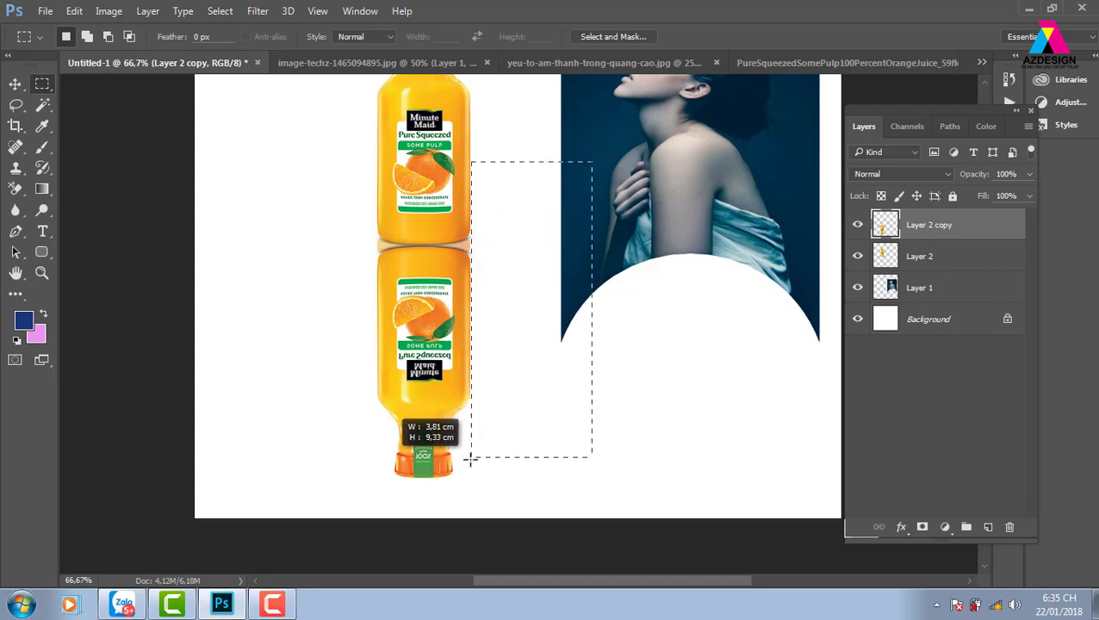
left_click(471, 459)
key("ctrl+z")
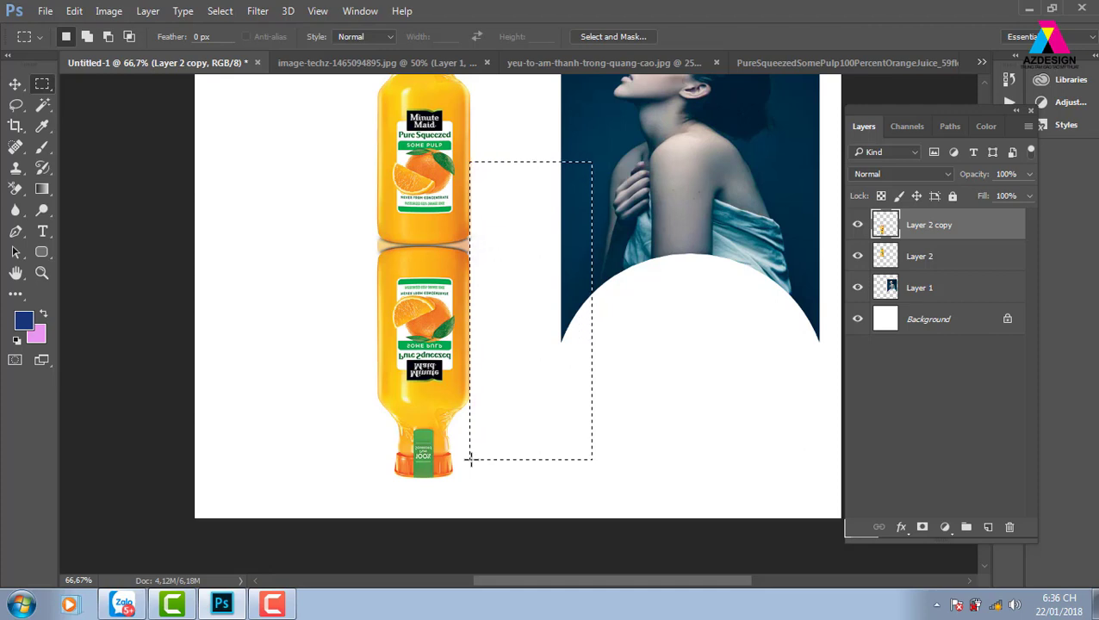
left_click(472, 465)
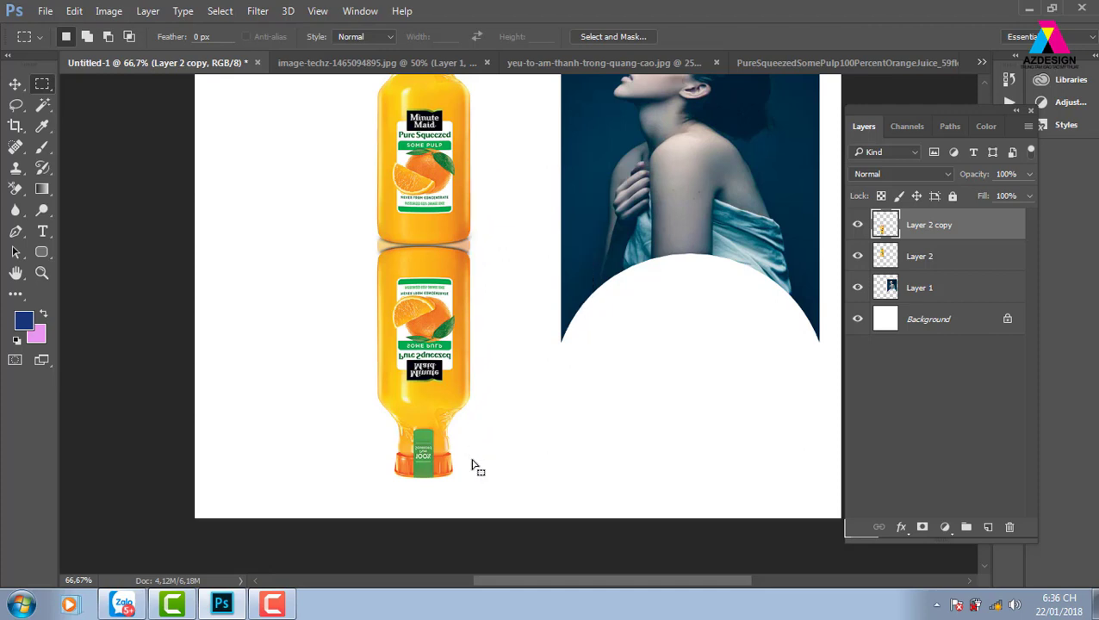
left_click_drag(231, 148, 376, 439)
key("ctrl+d")
key("ctrl+t")
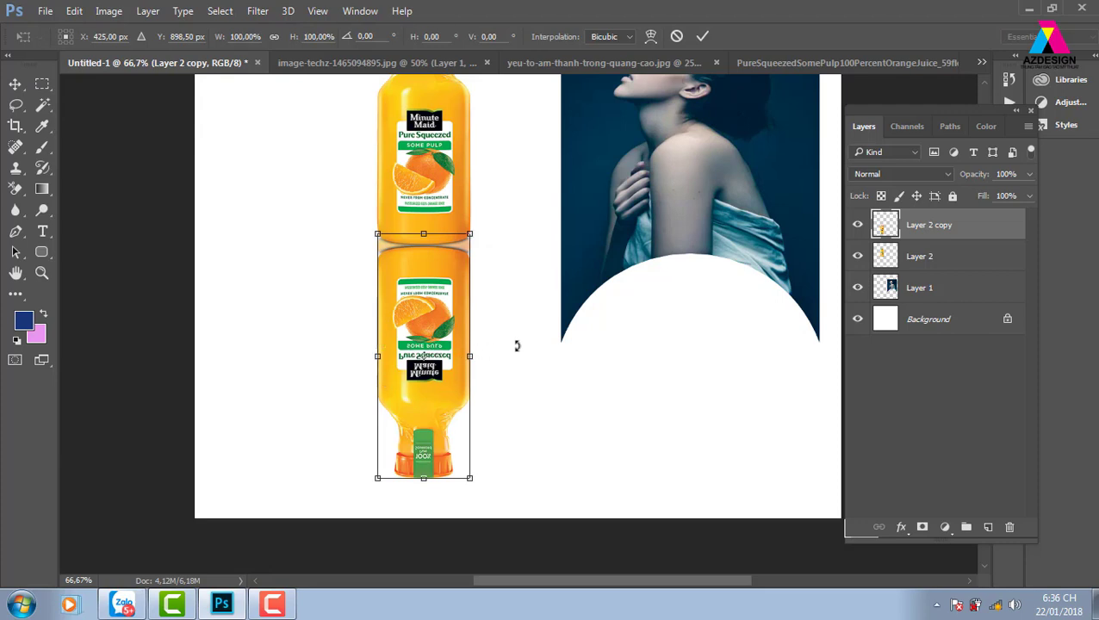
Close the yeu-to-am-thanh-trong-quang-cao.jpg document and return to Untitled-1.
left_click(417, 62)
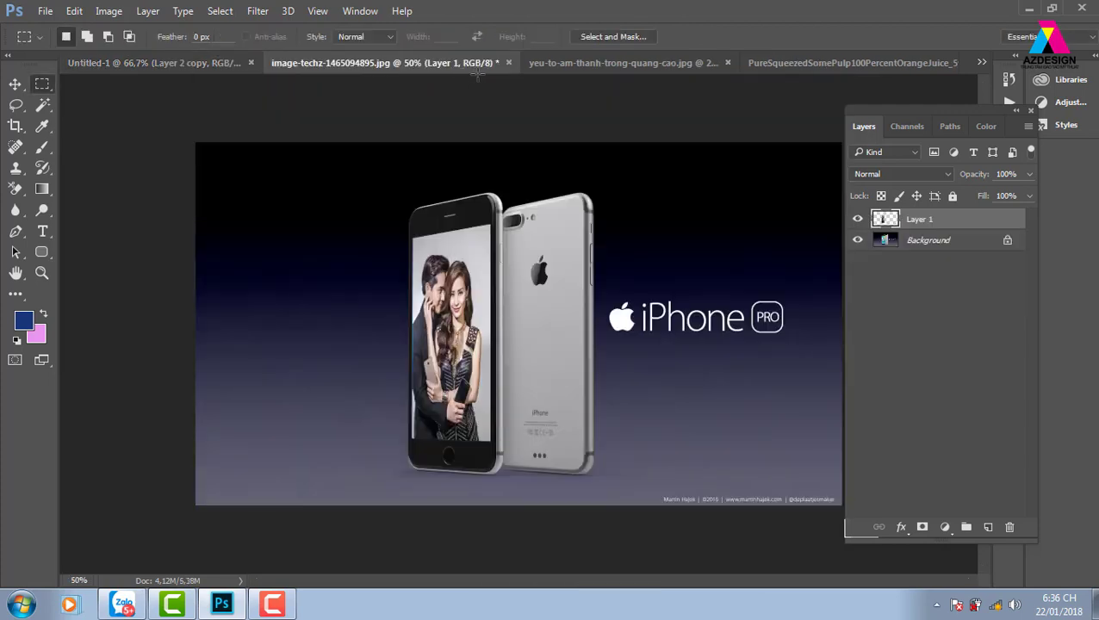
left_click(599, 61)
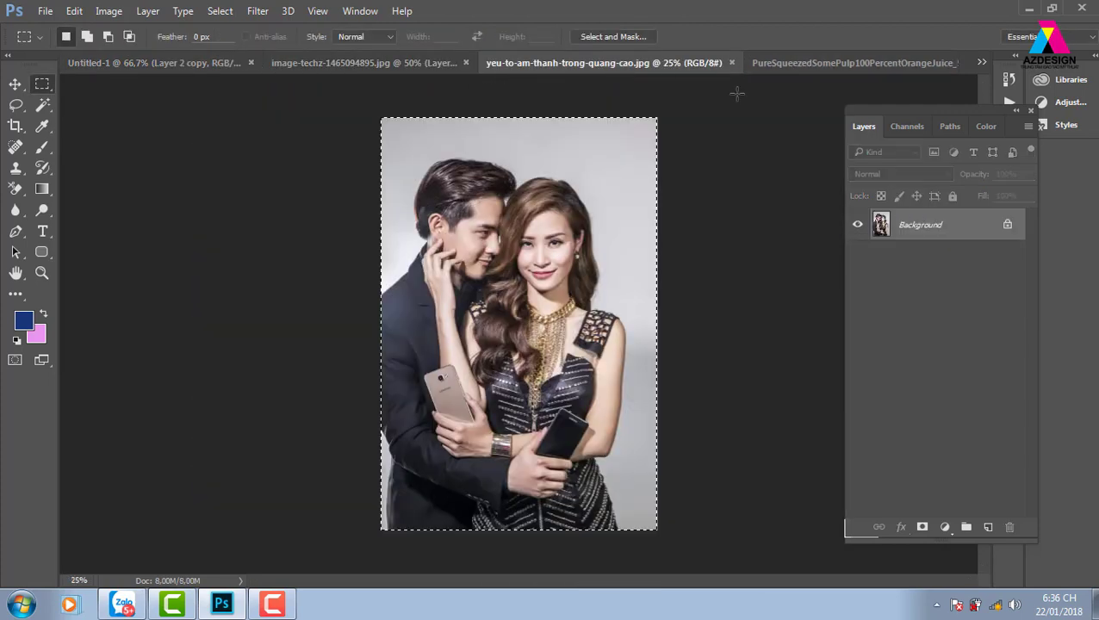
left_click(731, 62)
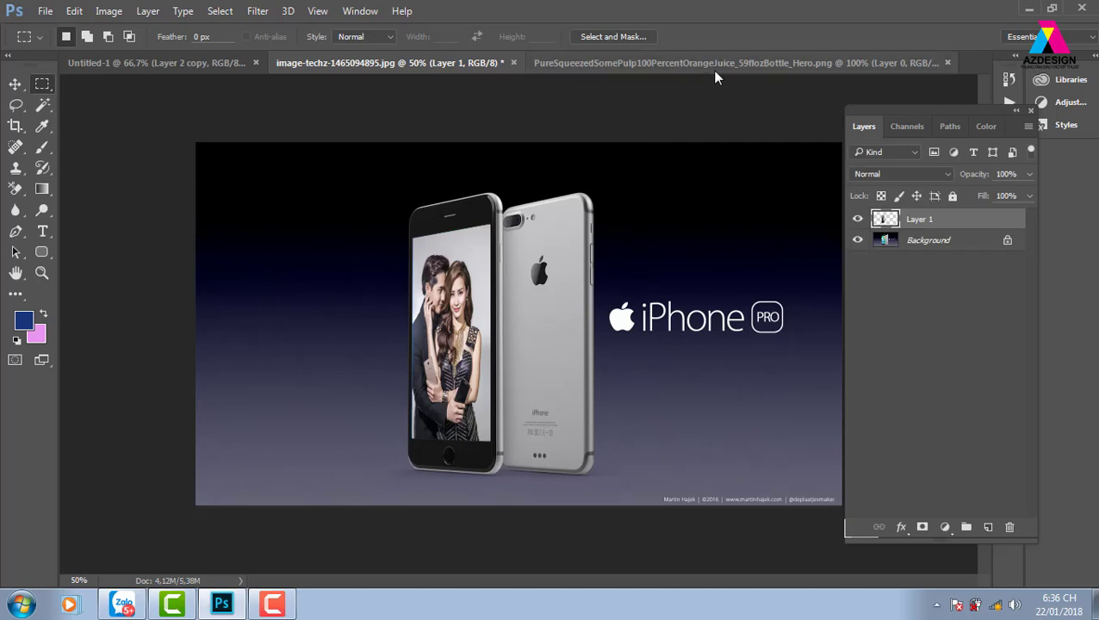
left_click(710, 69)
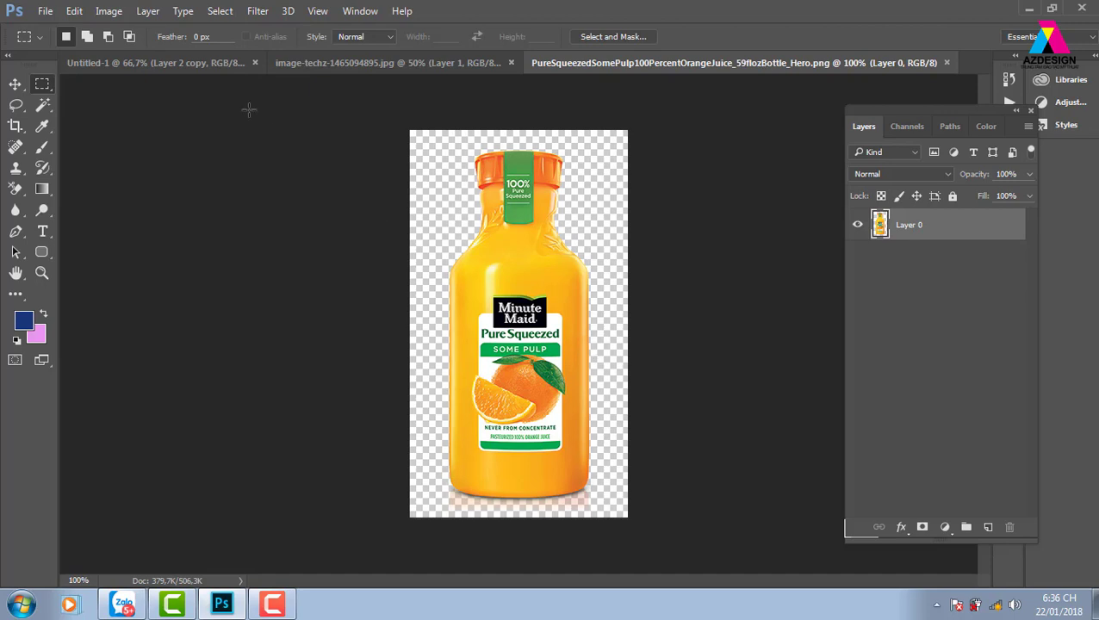
left_click(166, 69)
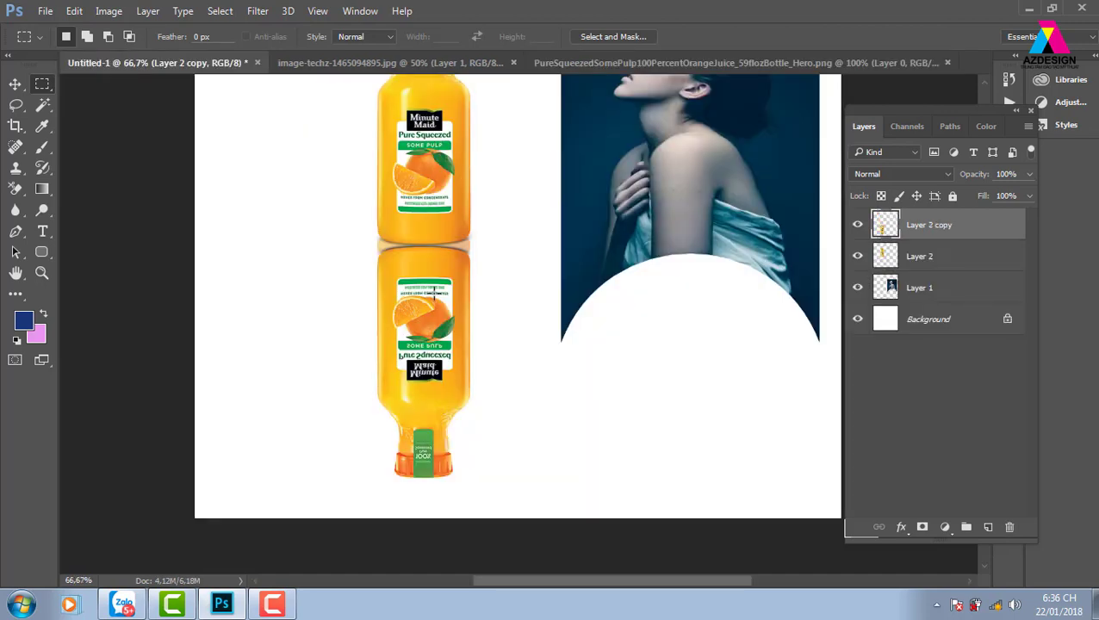
Re-warp the reflected bottle with an Arch style flattened to about −35.4% bend.
left_click(15, 84)
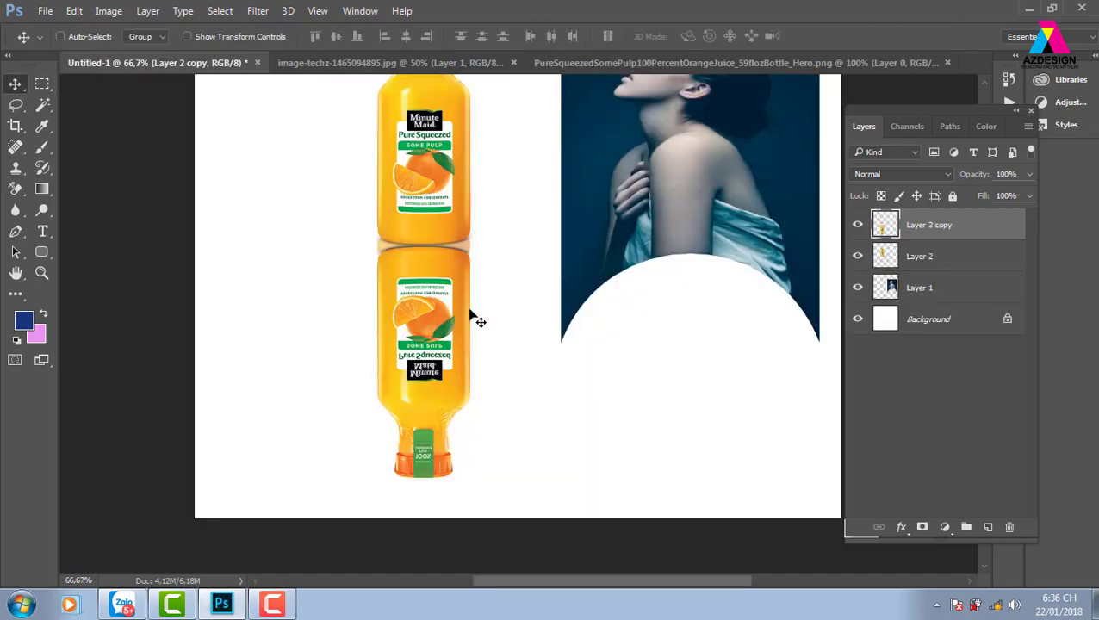
key("ctrl+t")
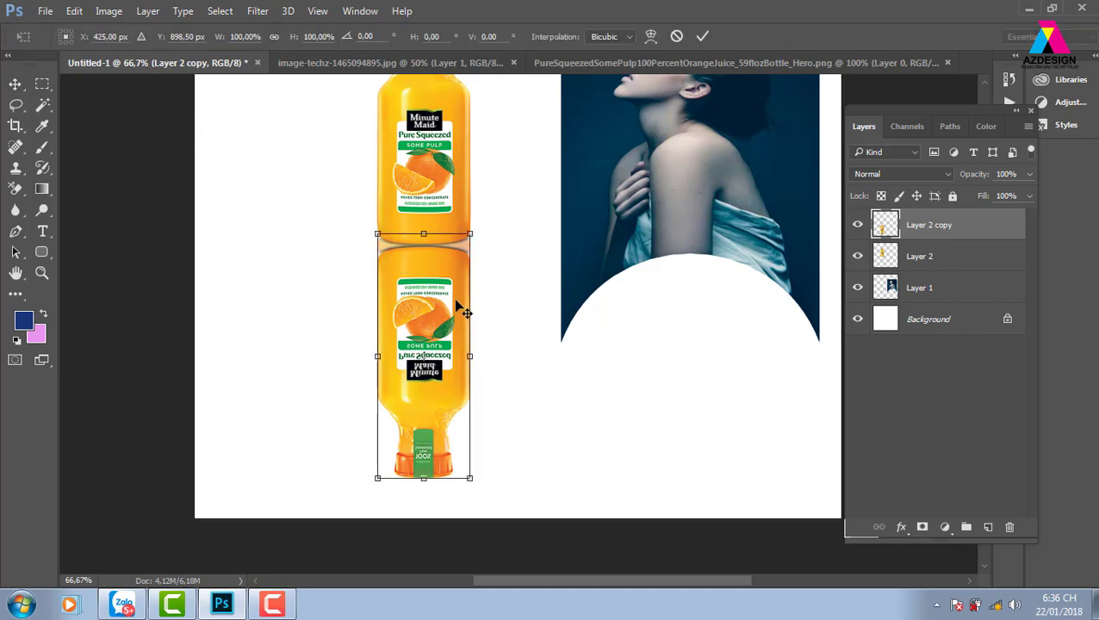
left_click(650, 38)
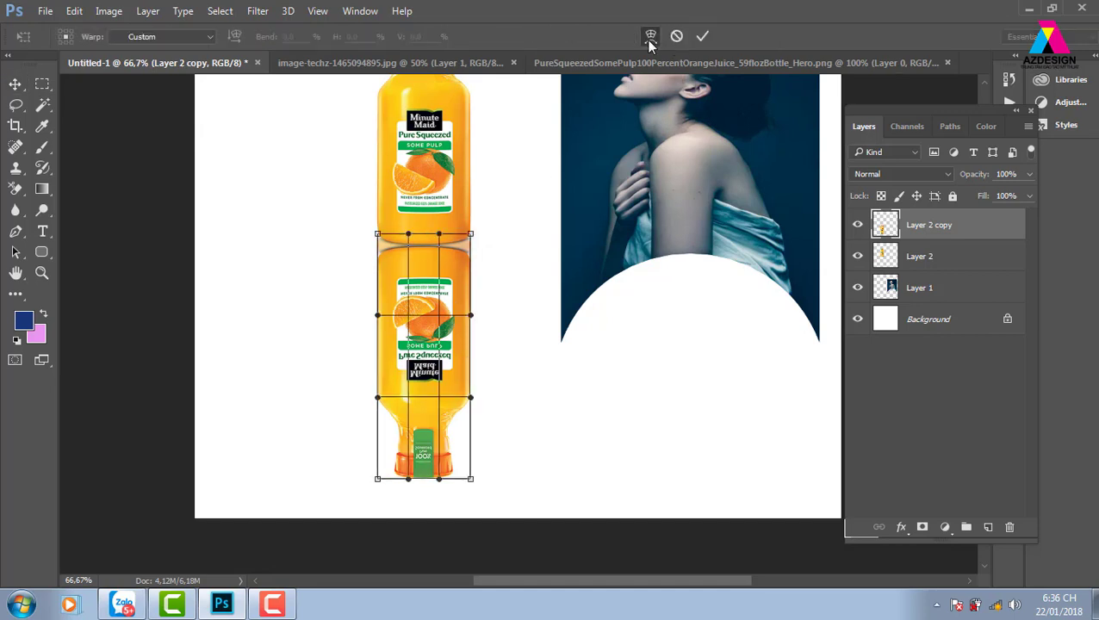
left_click(180, 36)
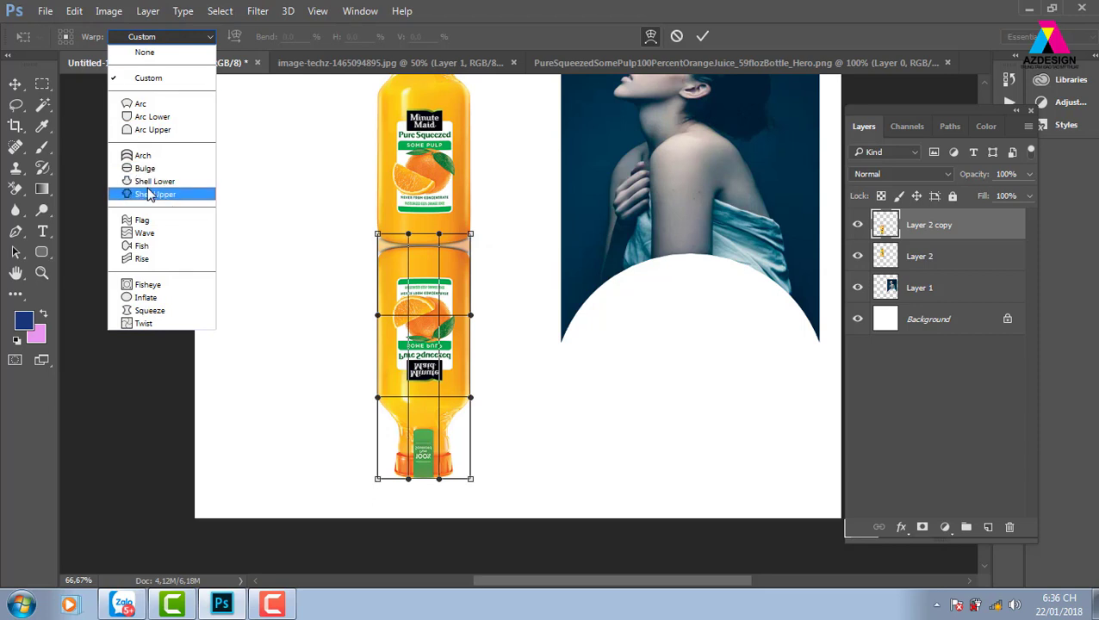
left_click(155, 156)
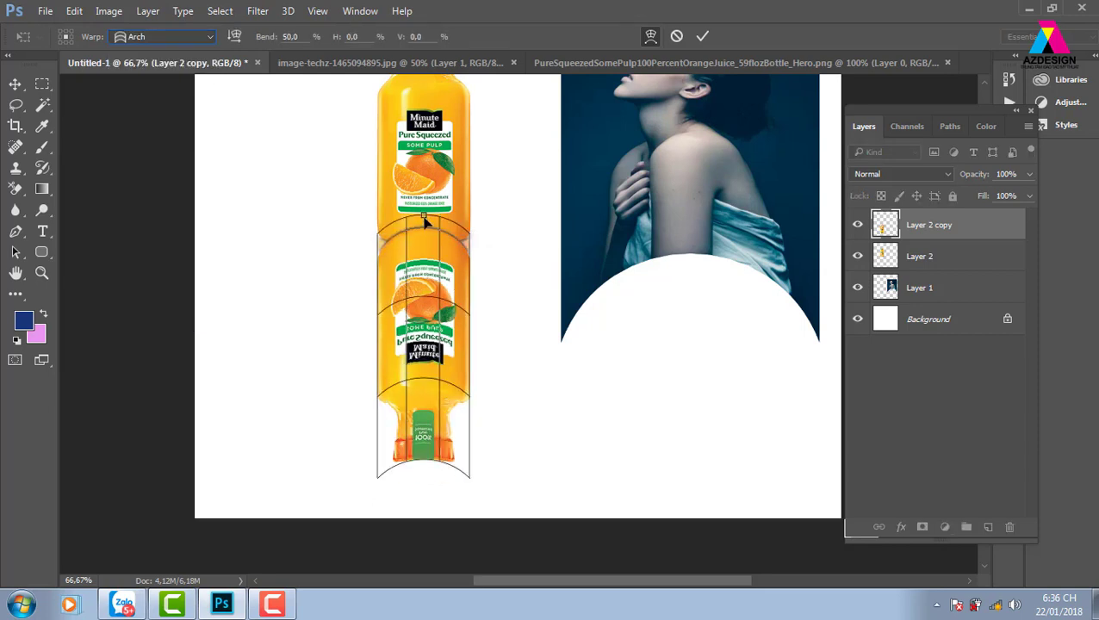
mouse_move(423, 220)
left_mouse_down()
mouse_move(421, 244)
mouse_move(438, 261)
left_mouse_up()
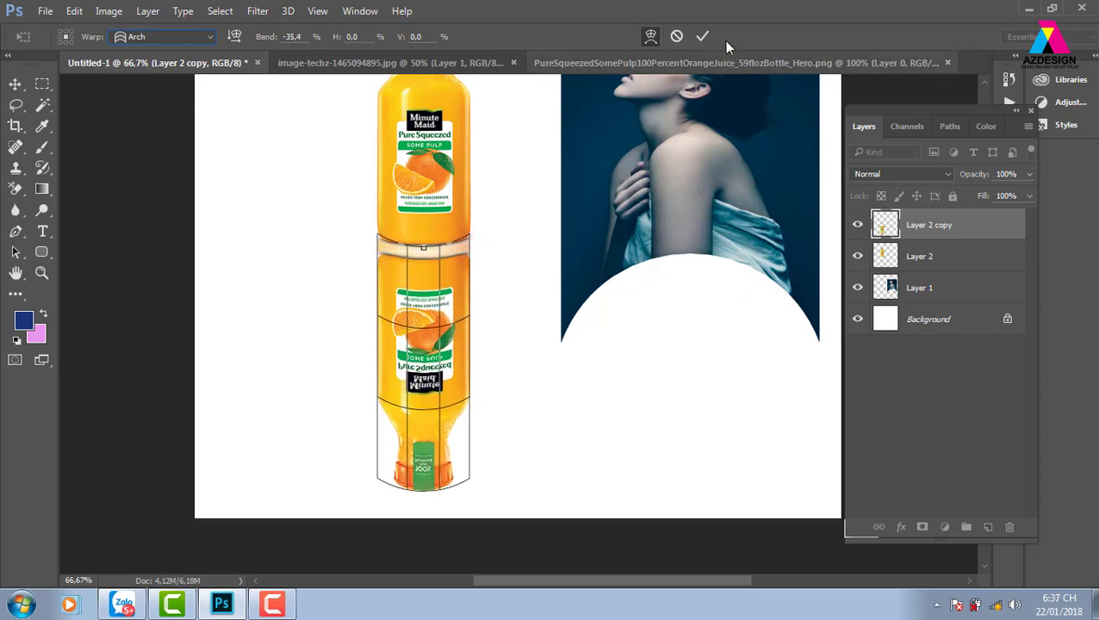
left_click(703, 37)
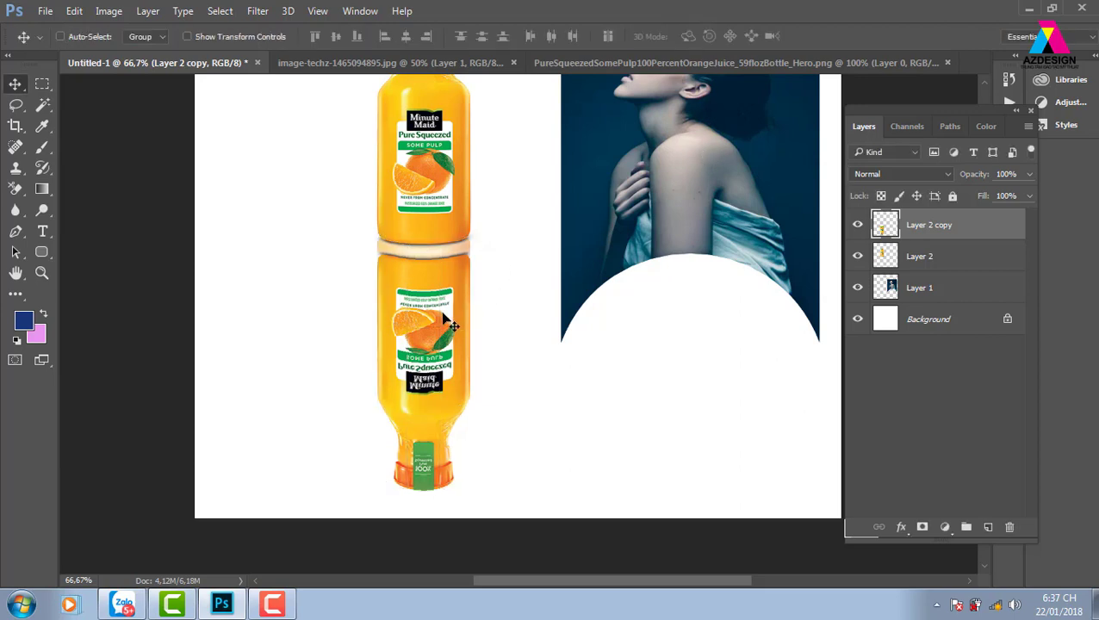
Move the reflection up to meet the bottle's base, fine-tuning with arrow keys.
left_click_drag(447, 323, 446, 304)
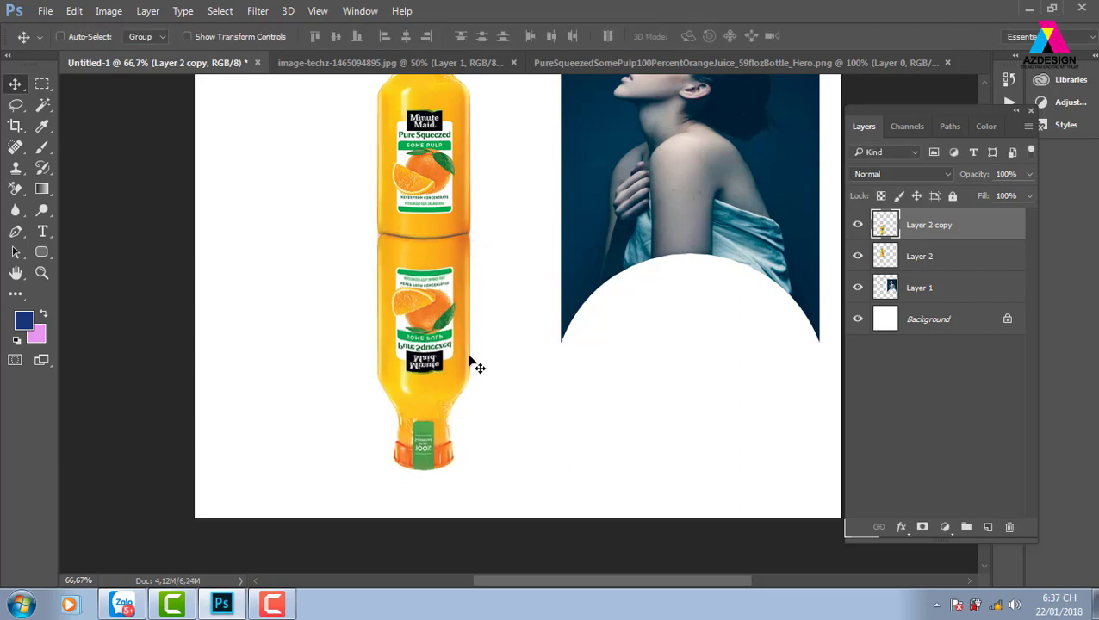
key("Down")
key("Down")
key("Down")
key("Down")
key("Down")
key("Down")
key("Down")
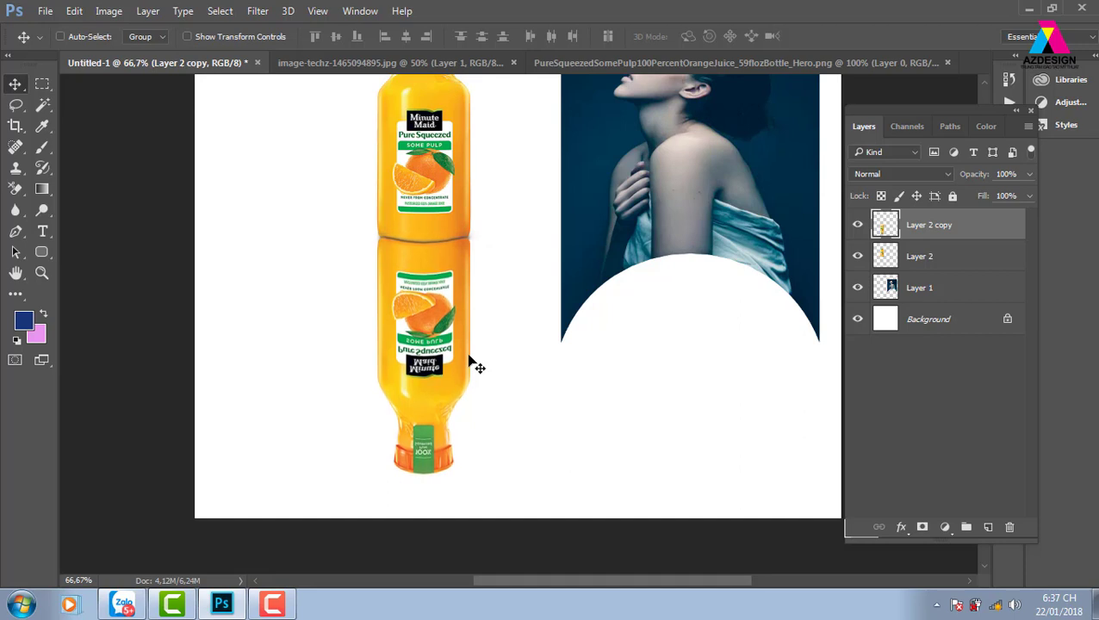
key("Down")
key("Down")
key("Down")
key("Down")
key("Down")
key("Down")
key("Up")
key("Up")
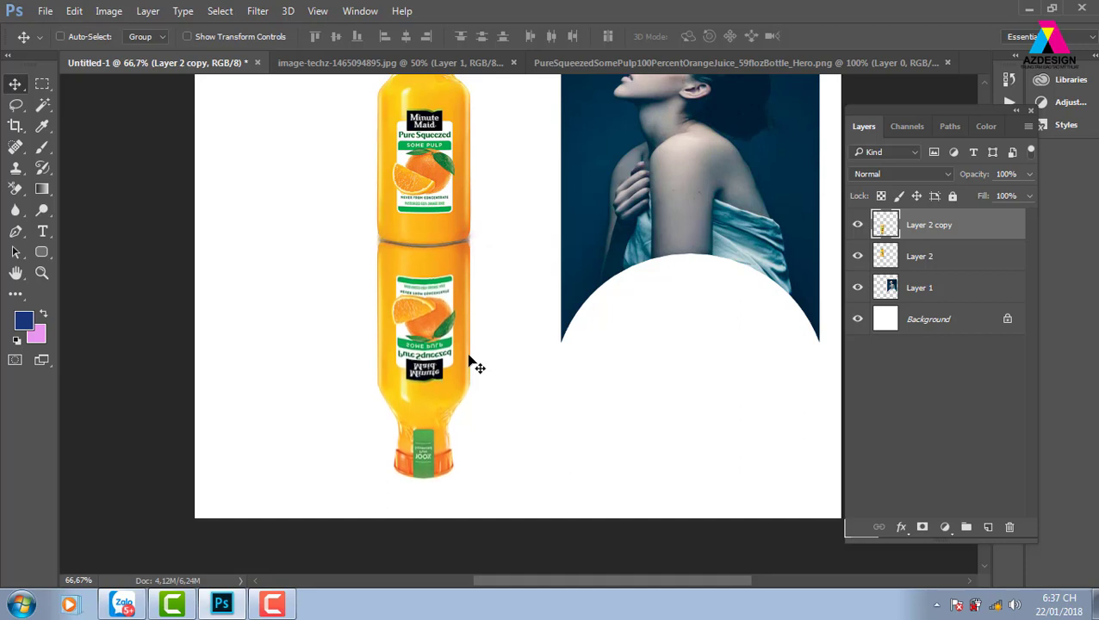
key("Up")
key("Up")
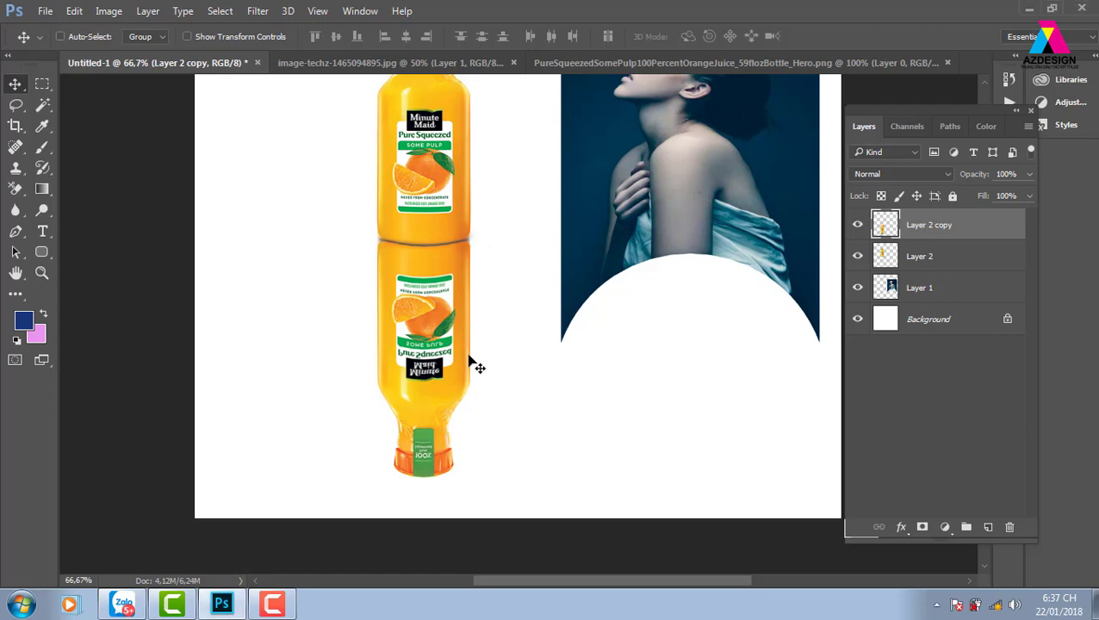
Drop Layer 2 copy's opacity to 50%, then to 30%, for a faint reflection.
key("5")
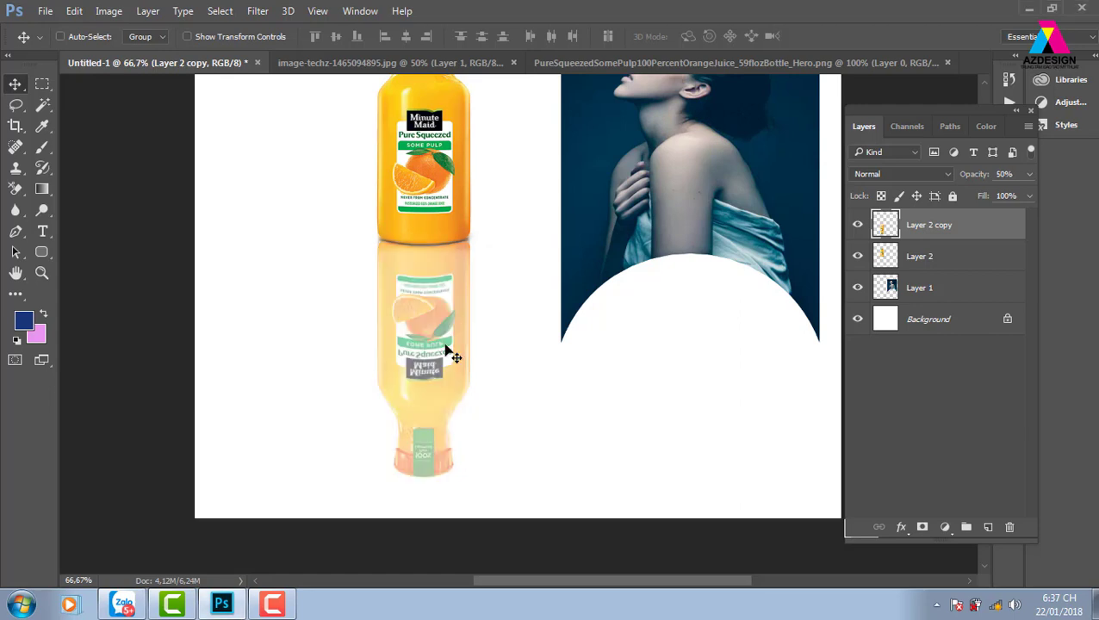
key("3")
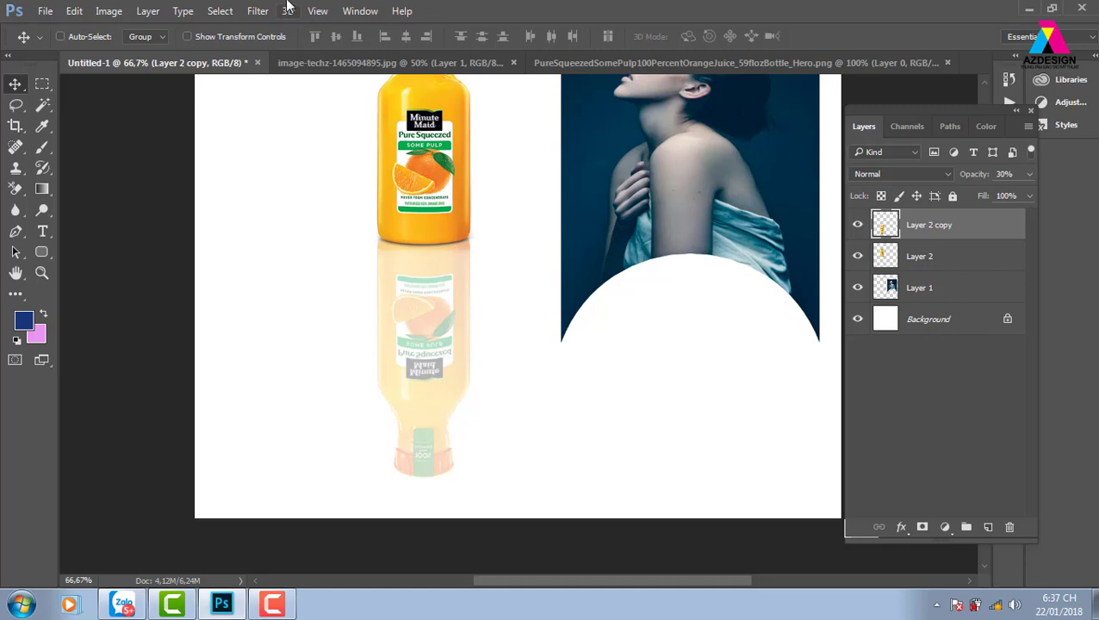
Drag the PureSqueezed juice bottle from its tab into the Untitled-1 mockup as Layer 3.
left_click(381, 69)
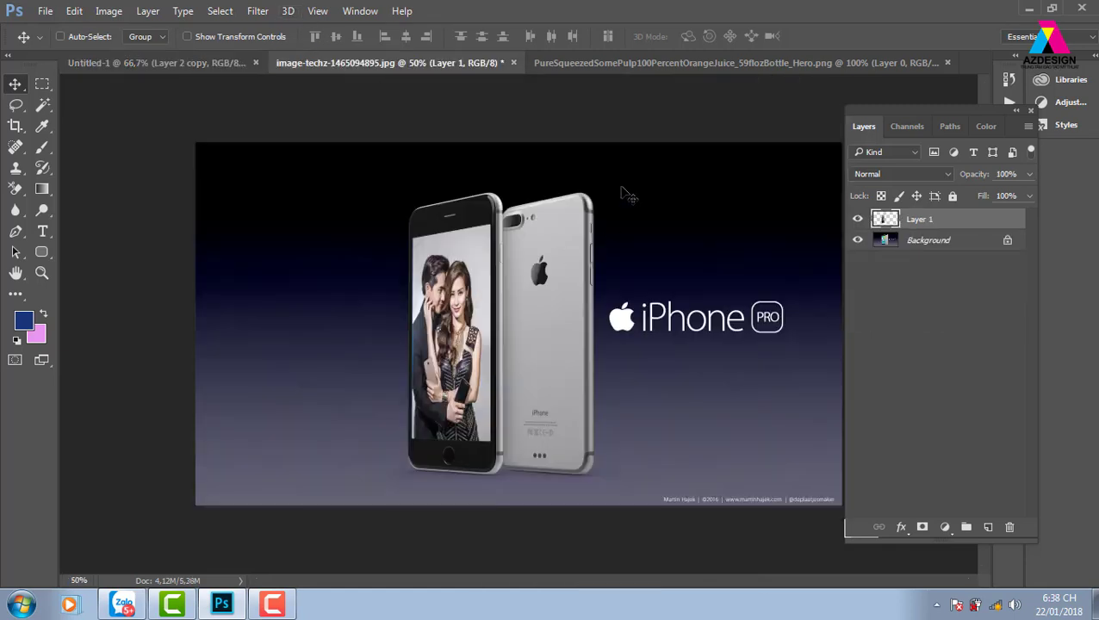
left_click(657, 63)
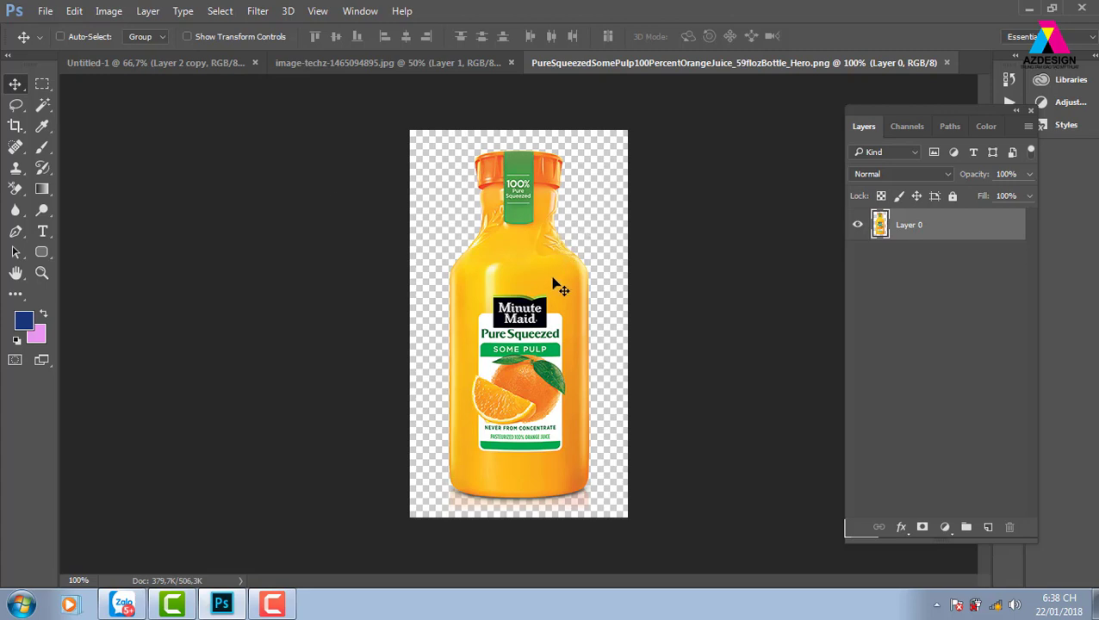
left_click_drag(552, 288, 165, 66)
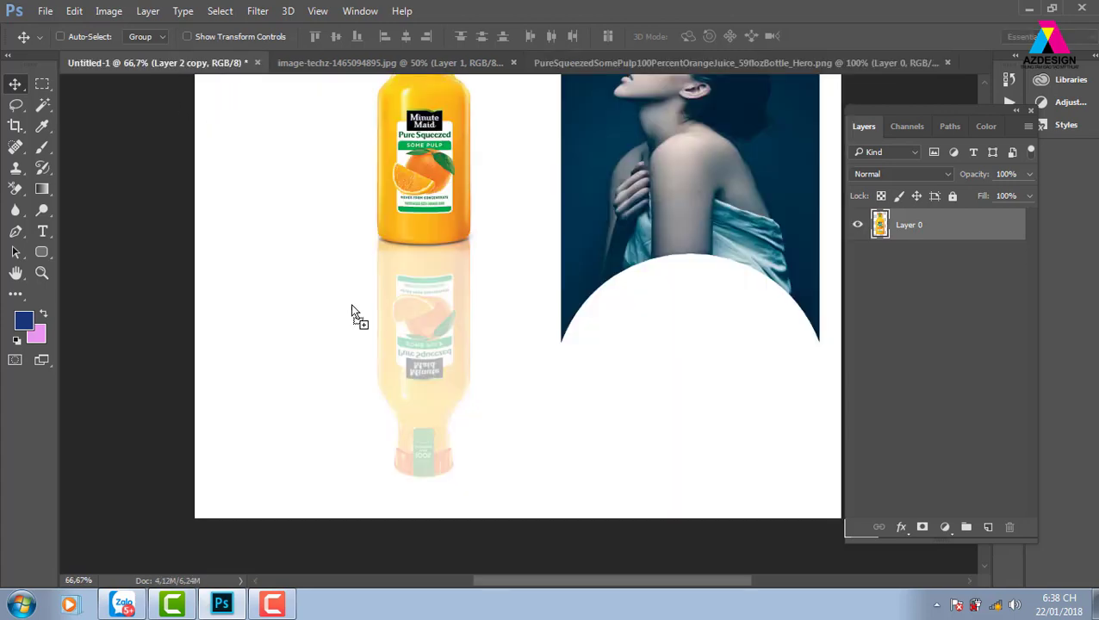
mouse_move(166, 71)
left_mouse_down()
mouse_move(353, 320)
mouse_move(541, 317)
left_mouse_up()
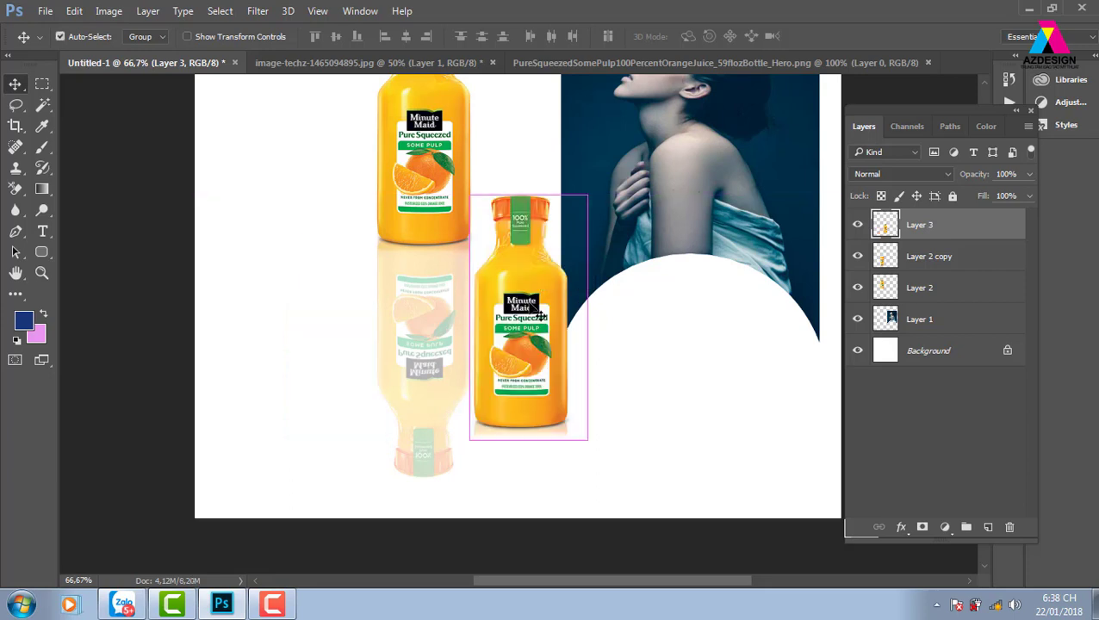
Scale the new bottle down to a tiny size, then back up to full size.
key("ctrl+t")
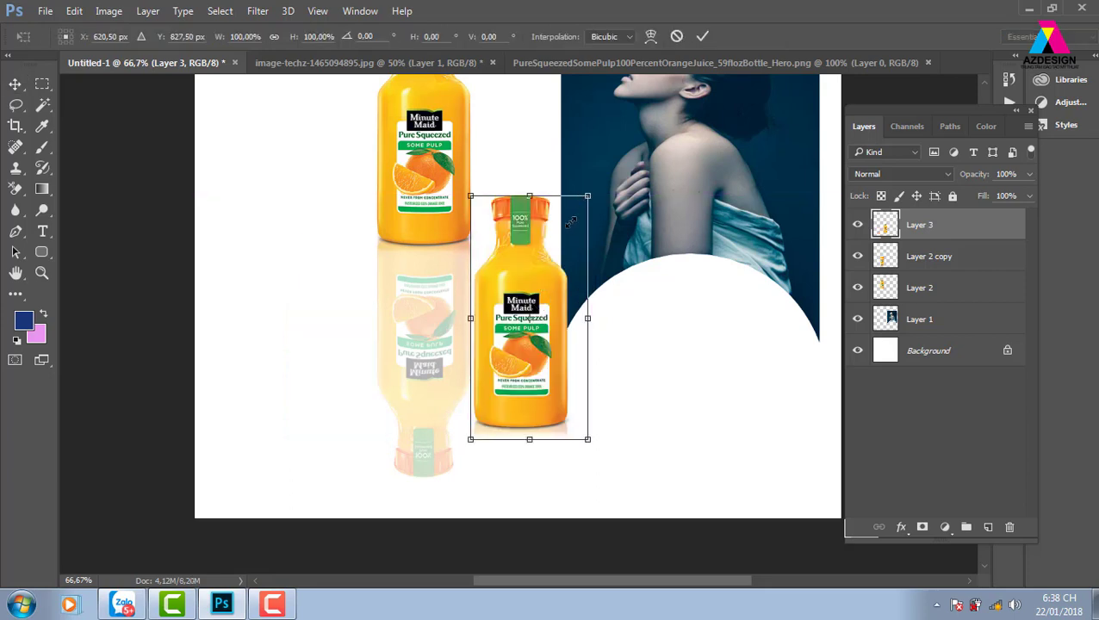
left_click_drag(587, 197, 484, 405)
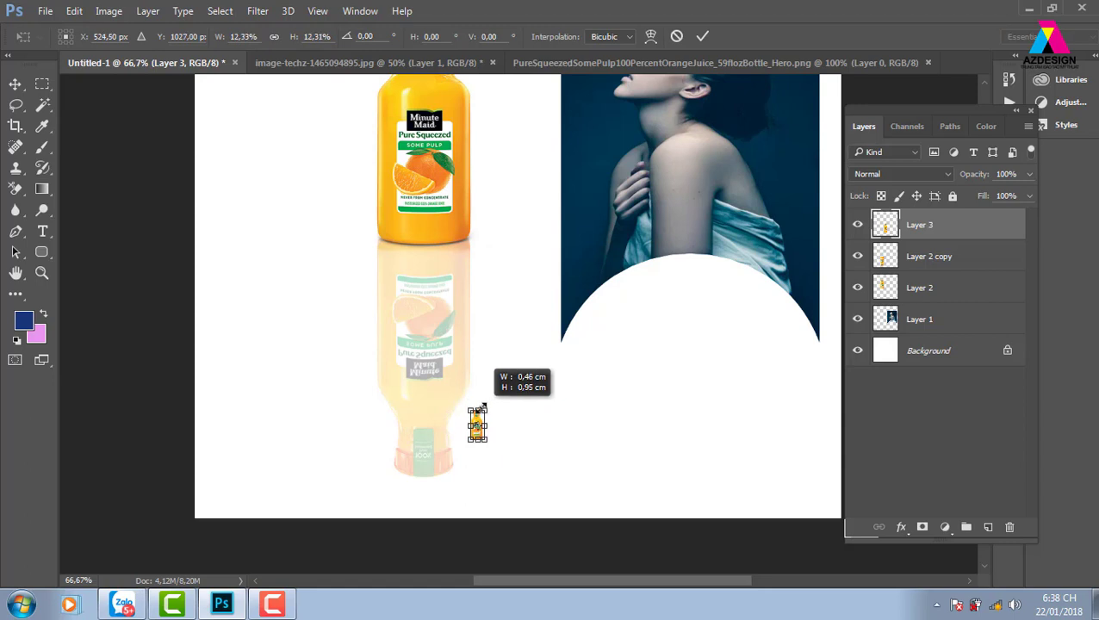
left_click_drag(484, 406, 480, 409)
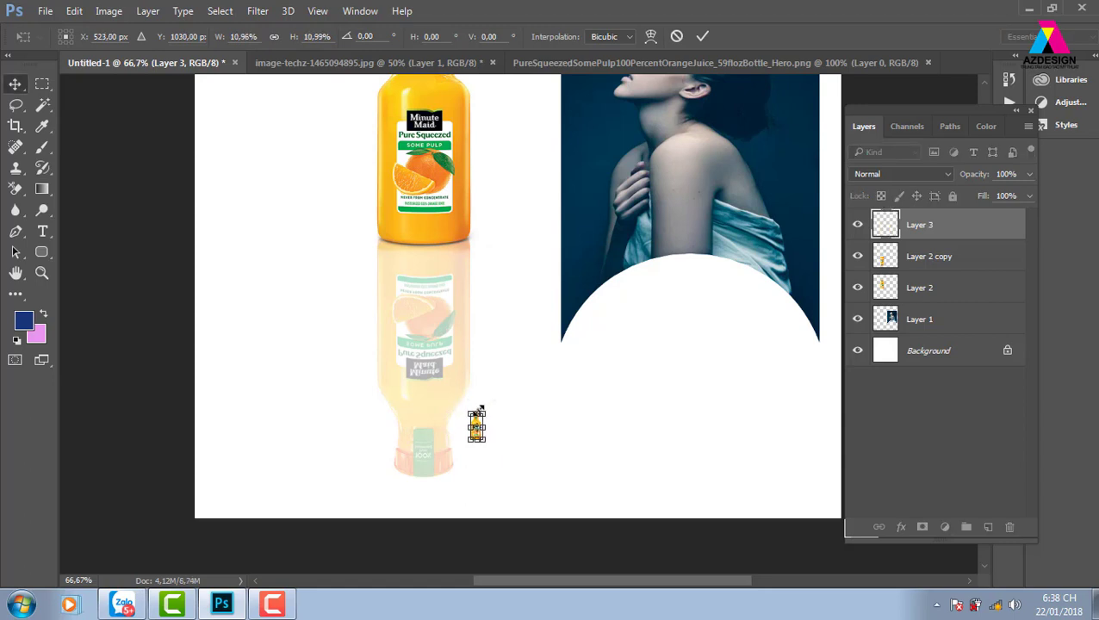
key("Return")
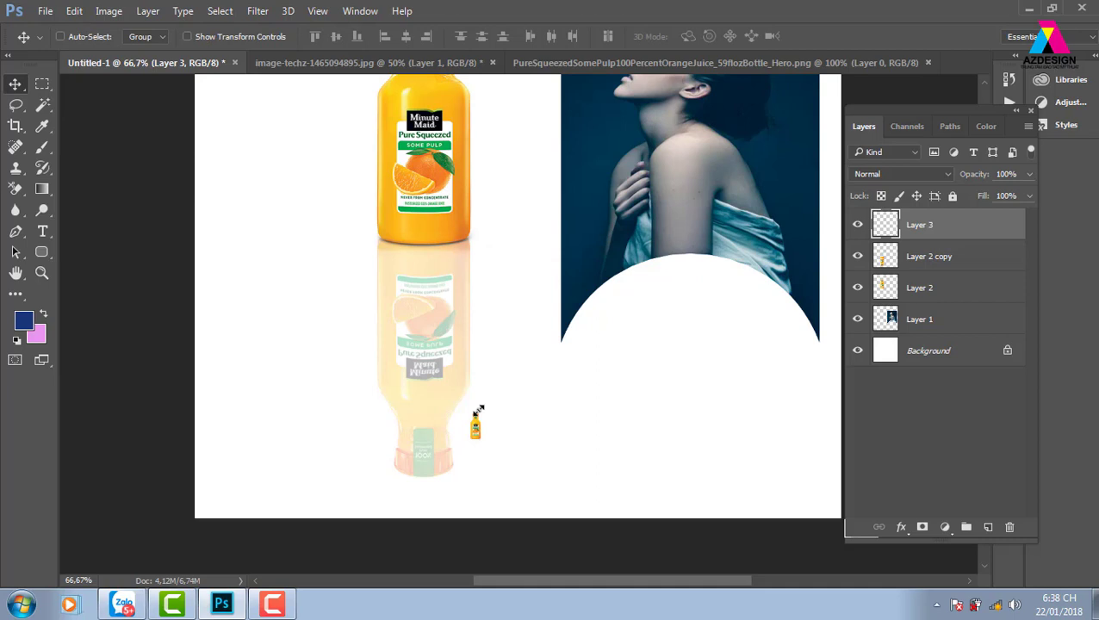
key("ctrl+t")
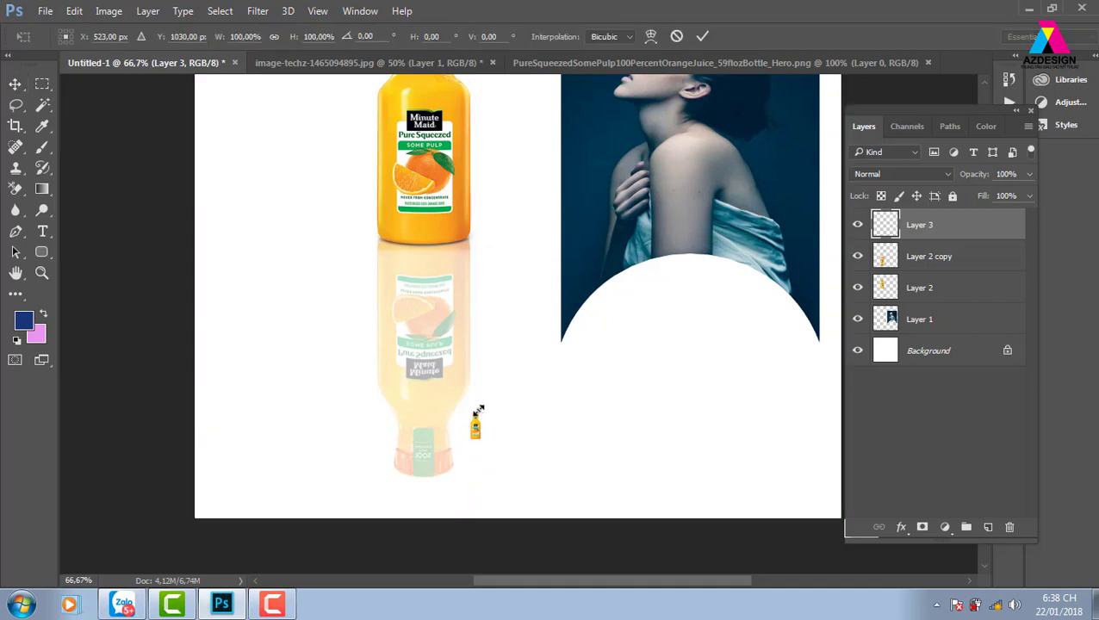
left_click_drag(503, 394, 698, 153)
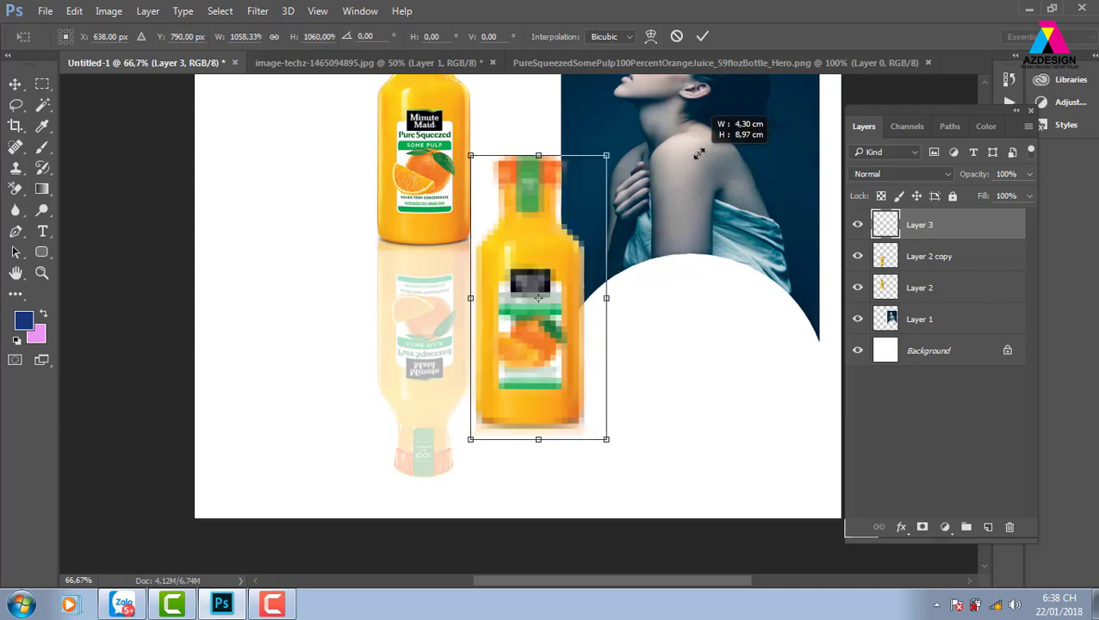
key("Return")
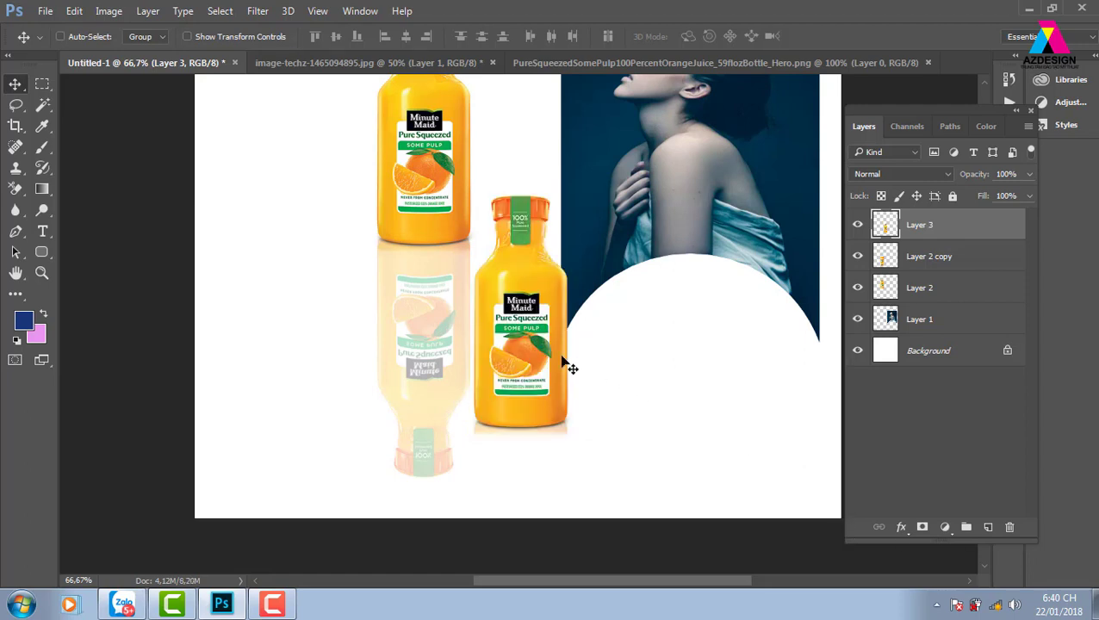
Move Layer 3's bottle left of the original bottle and convert it to a Smart Object.
mouse_move(537, 349)
left_mouse_down()
mouse_move(382, 323)
mouse_move(337, 333)
left_mouse_up()
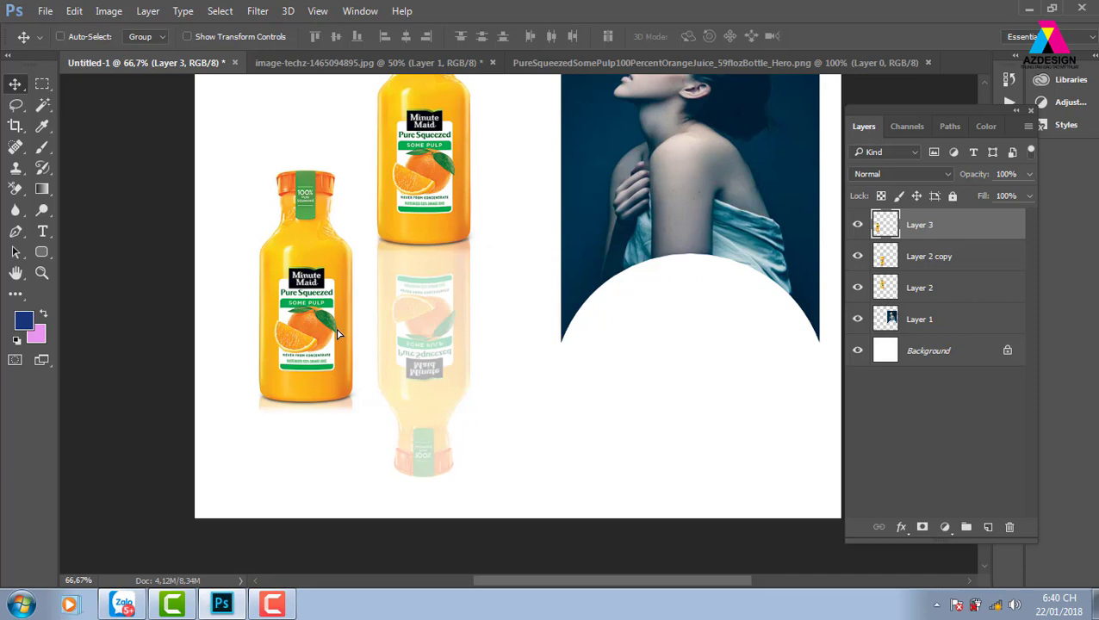
right_click(934, 233)
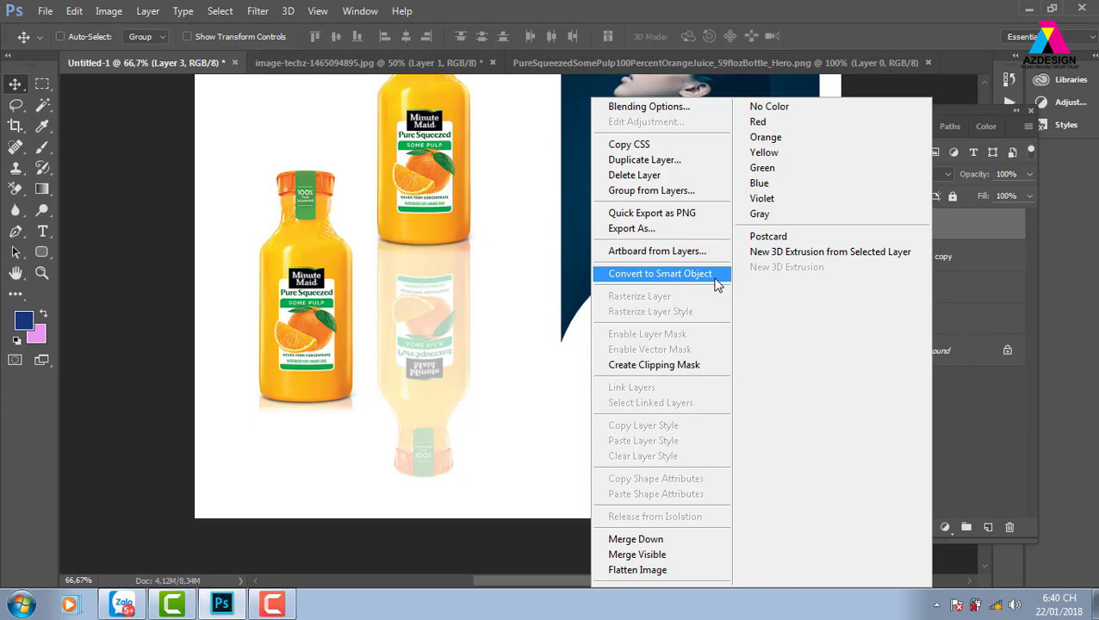
left_click(717, 274)
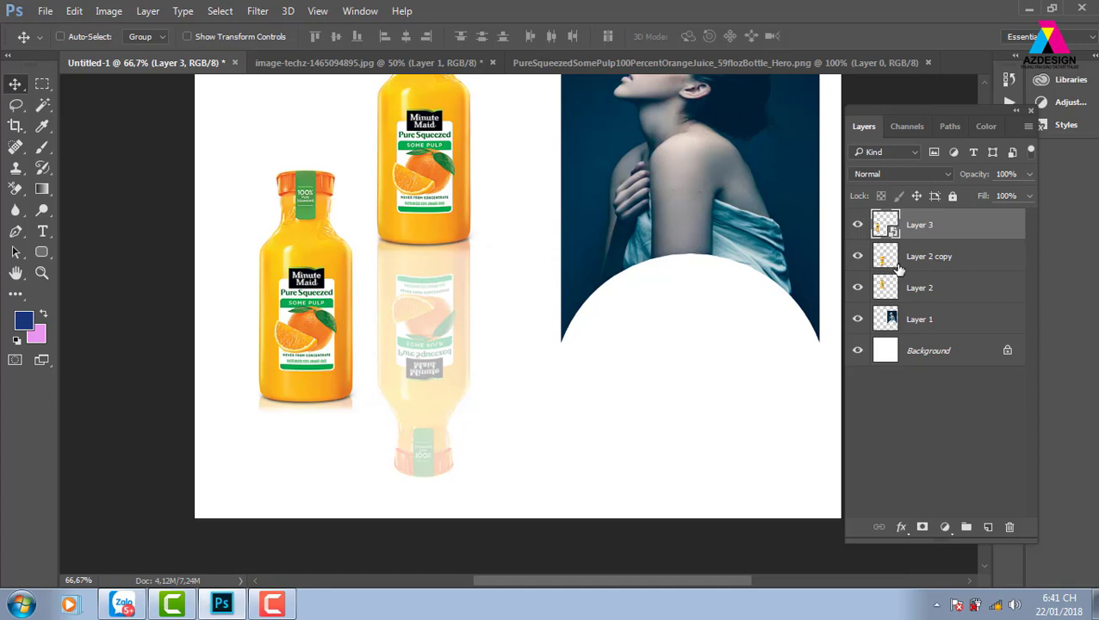
Try deleting a marquee area around the left bottle, dismiss the smart-object error, and deselect.
left_click(41, 84)
left_click_drag(212, 430, 376, 310)
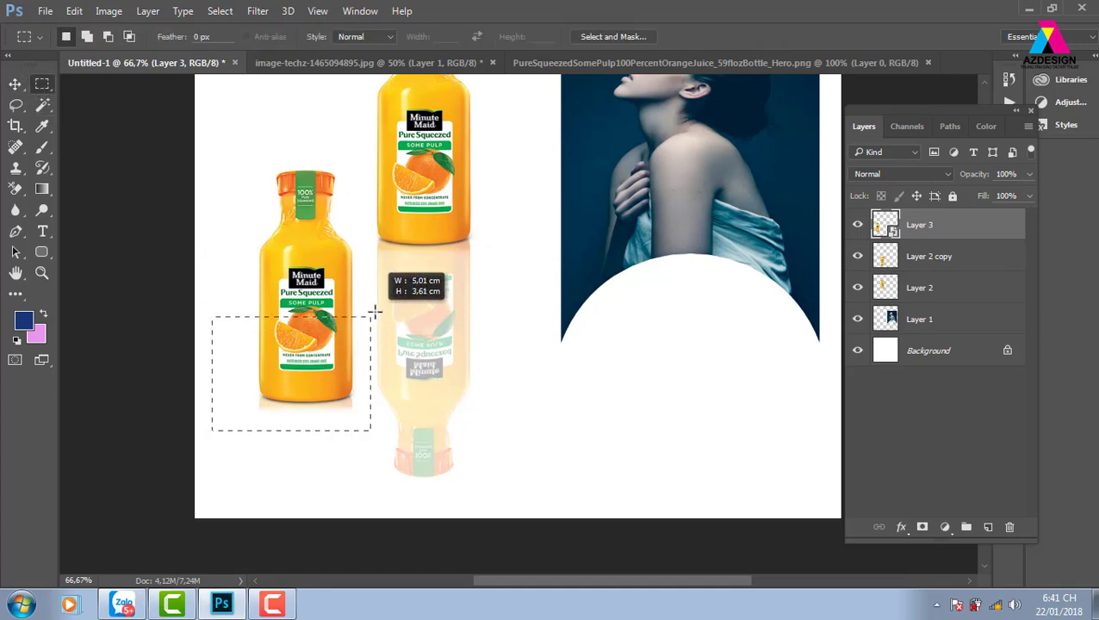
key("Delete")
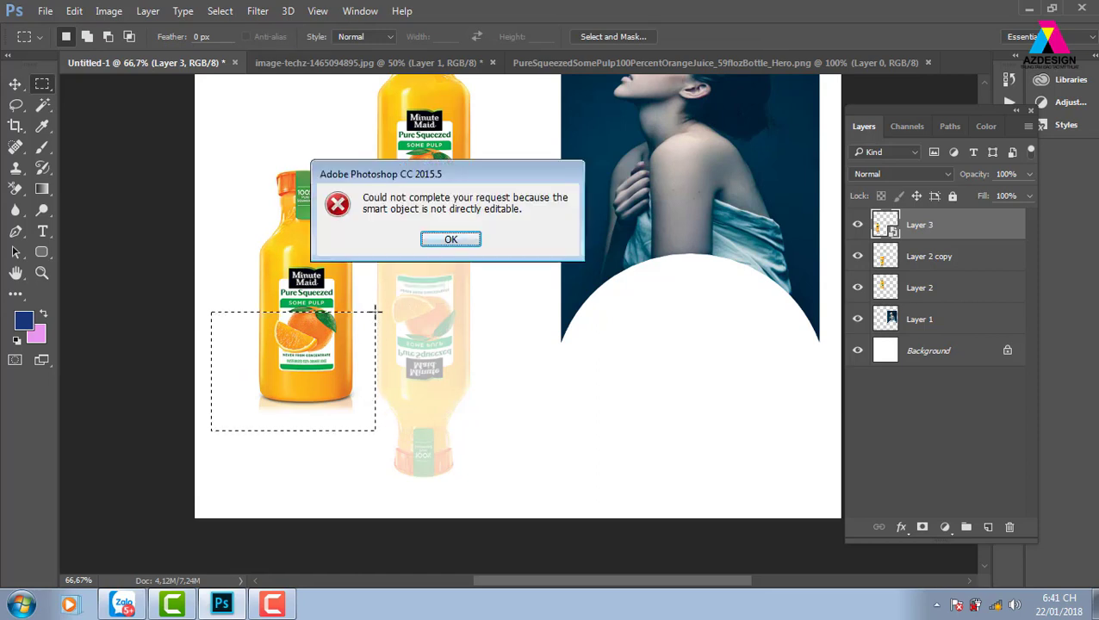
key("Return")
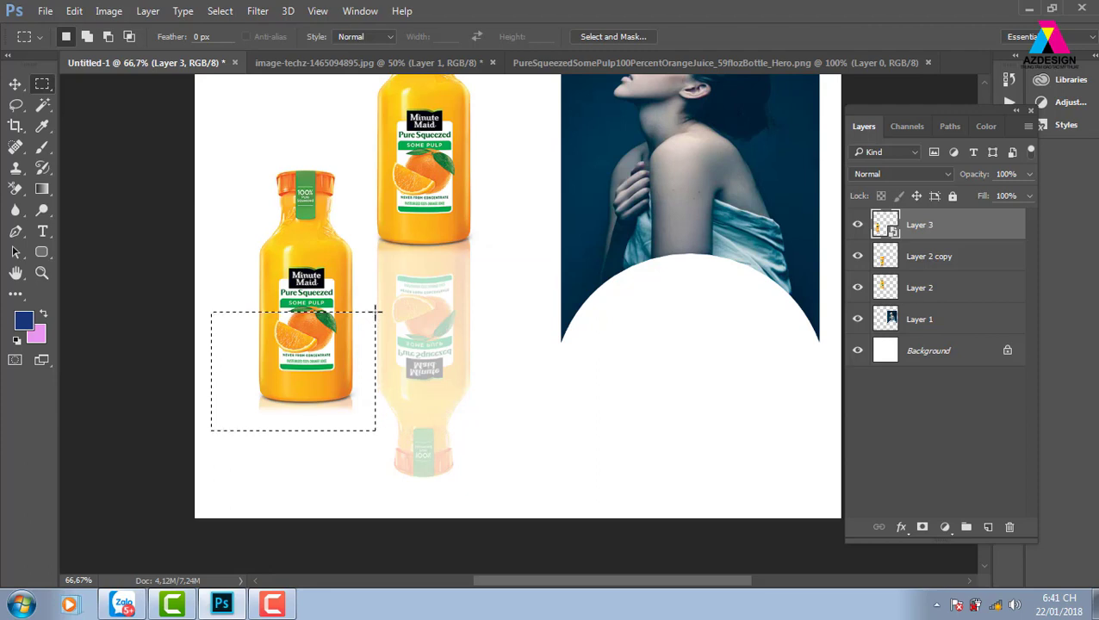
key("ctrl+d")
Shrink Layer 3's bottle, then scale it back up larger than before.
key("ctrl+t")
mouse_move(374, 170)
left_mouse_down()
mouse_move(236, 414)
mouse_move(260, 393)
left_mouse_up()
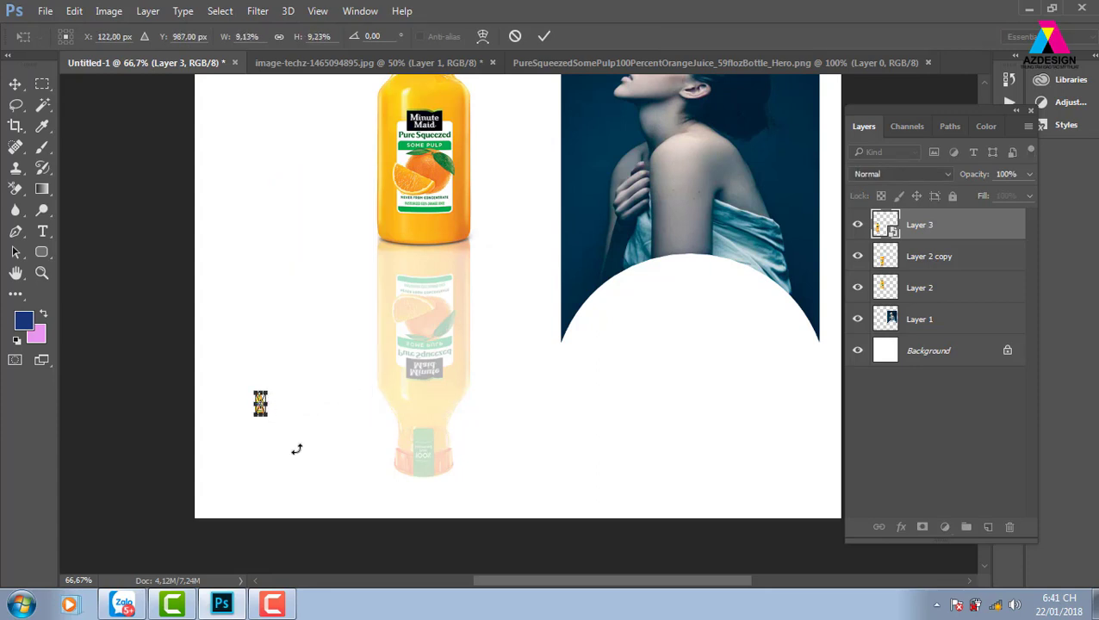
key("Return")
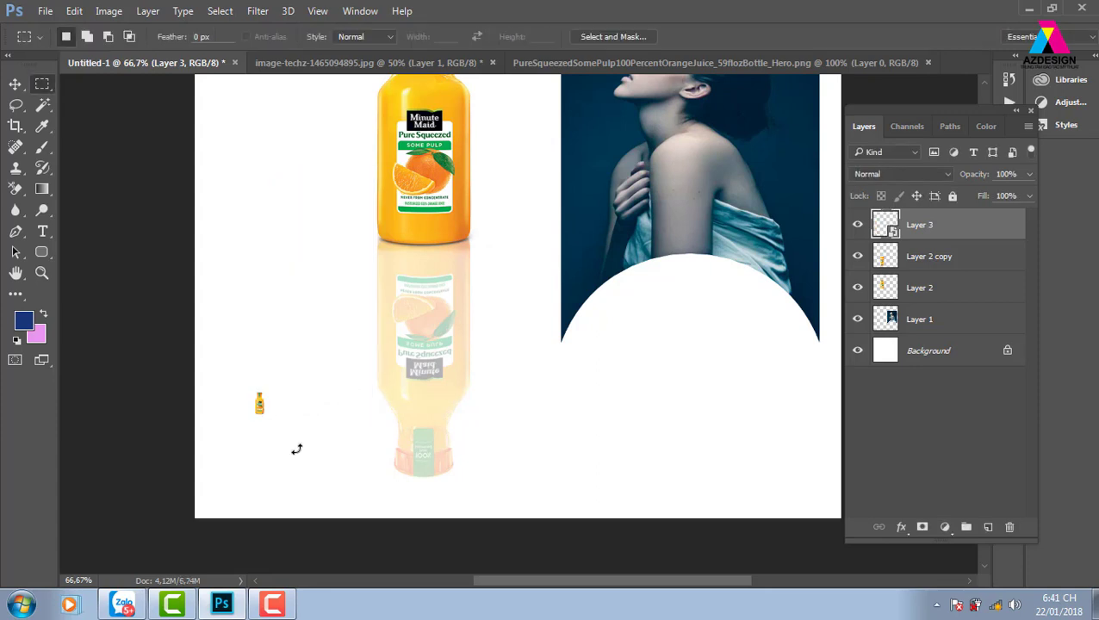
key("ctrl+t")
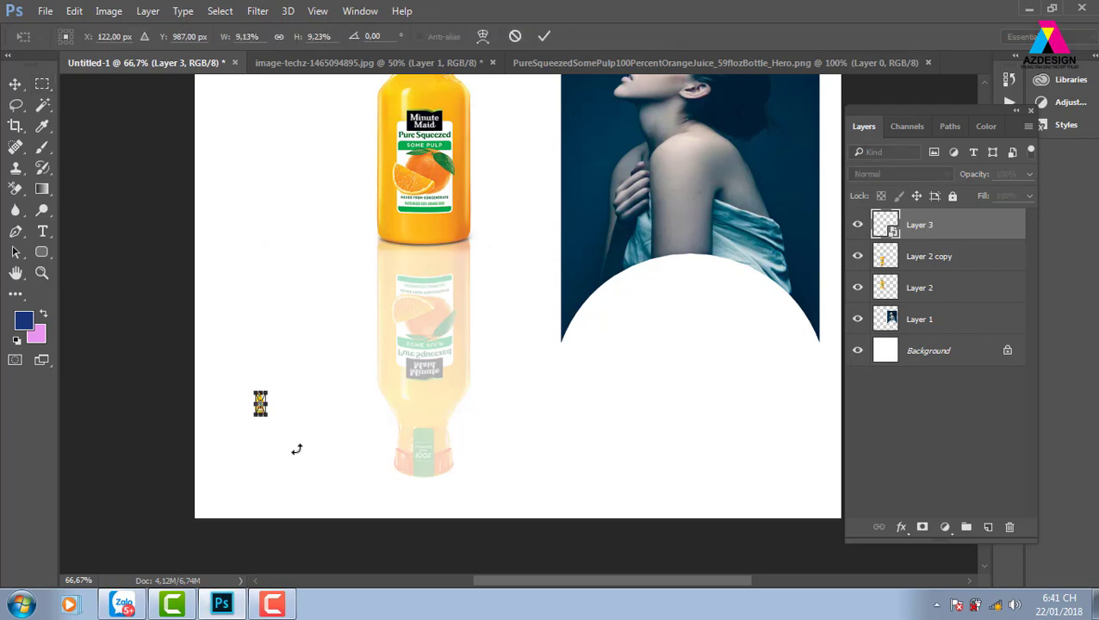
left_click_drag(301, 360, 543, 139)
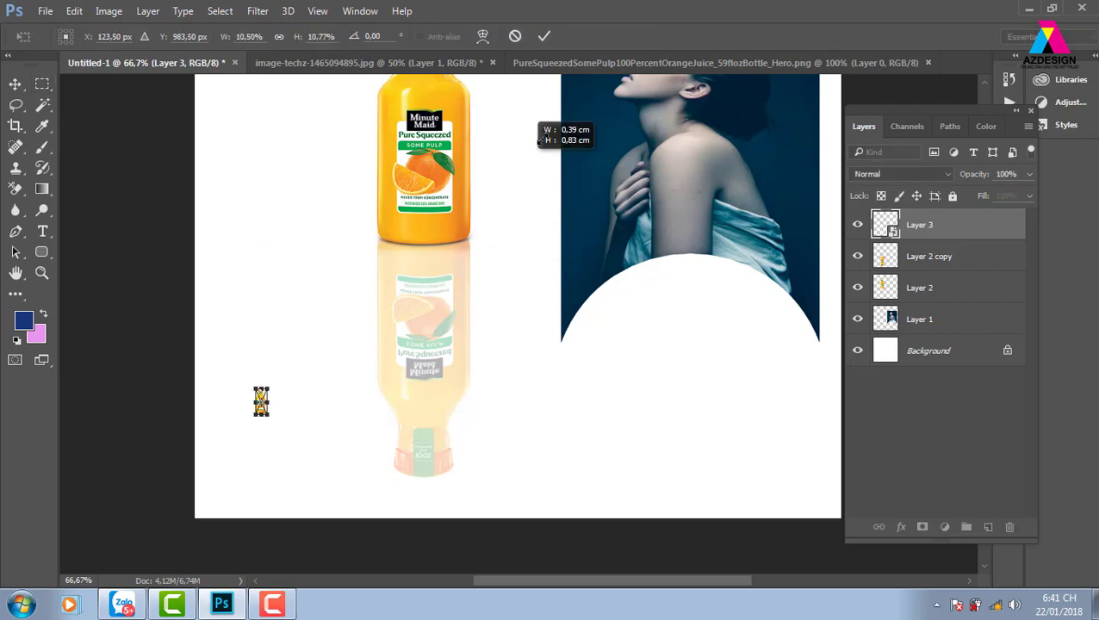
key("Return")
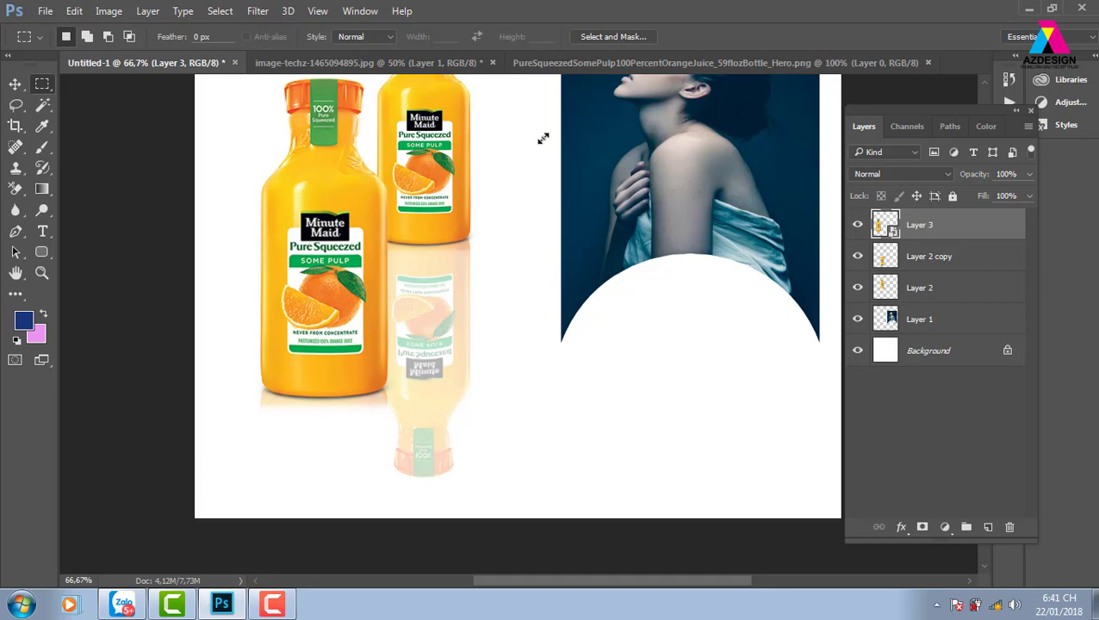
Close the juice bottle image and delete the couple photo Layer 1 from the iPhone image.
left_click(716, 67)
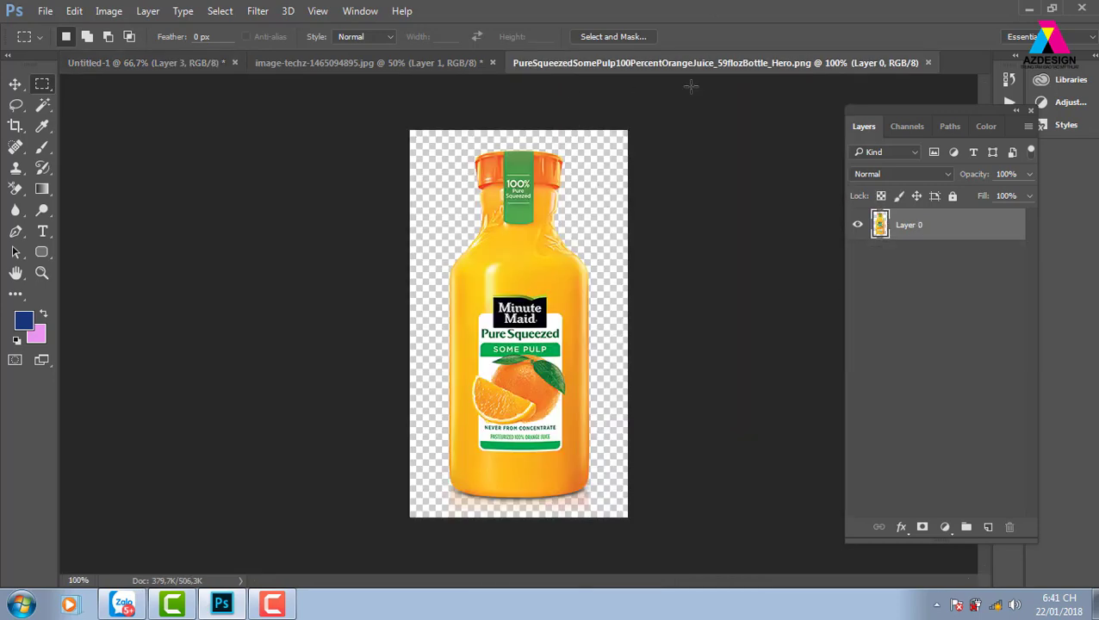
left_click(927, 62)
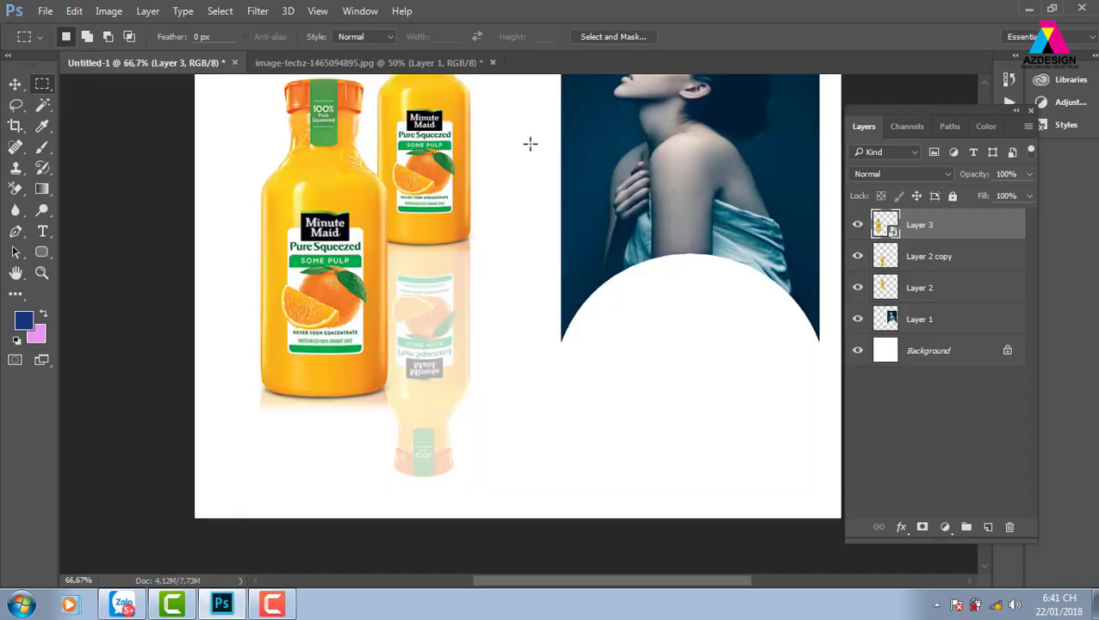
left_click(412, 64)
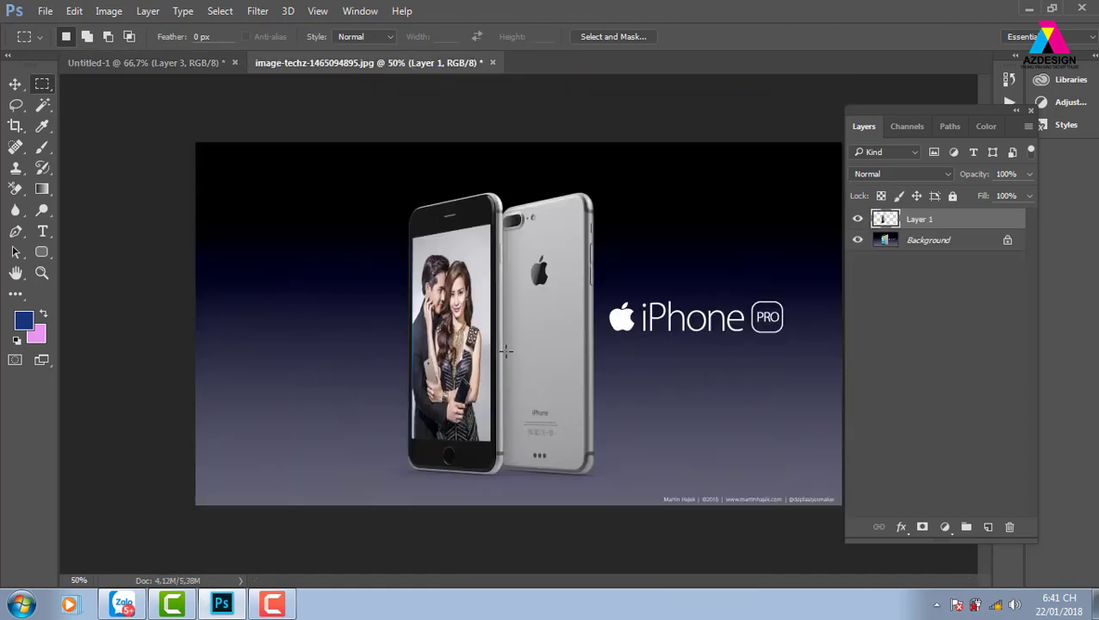
key("v")
right_click(465, 281)
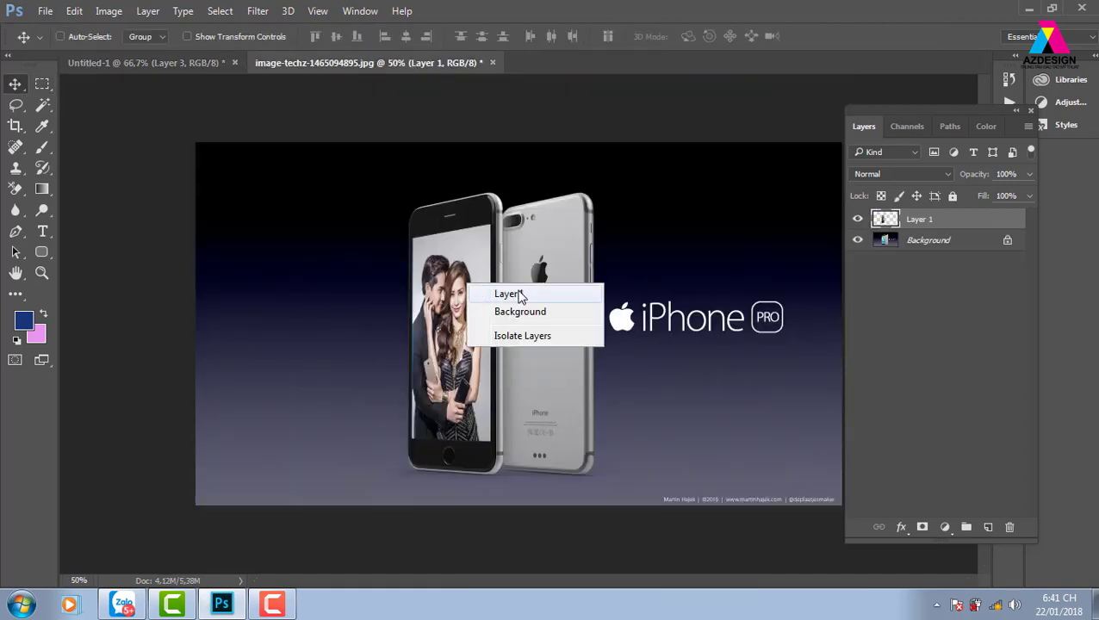
left_click(519, 293)
key("Delete")
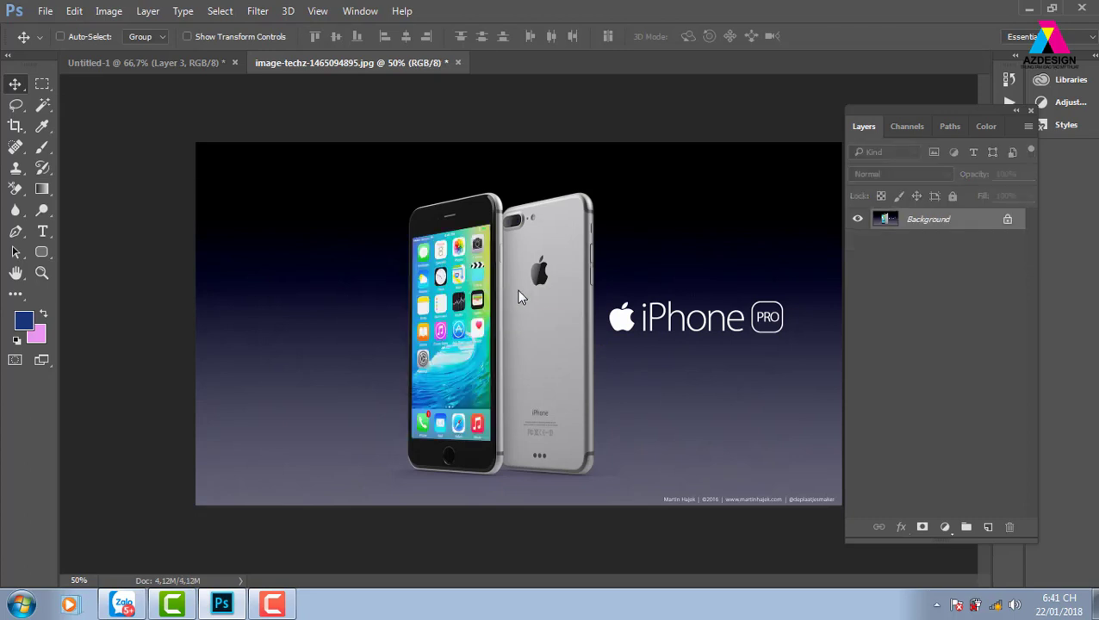
Open 800-PNJ_6.jpg from the trangsuc jewellery model photos folder.
key("ctrl+o")
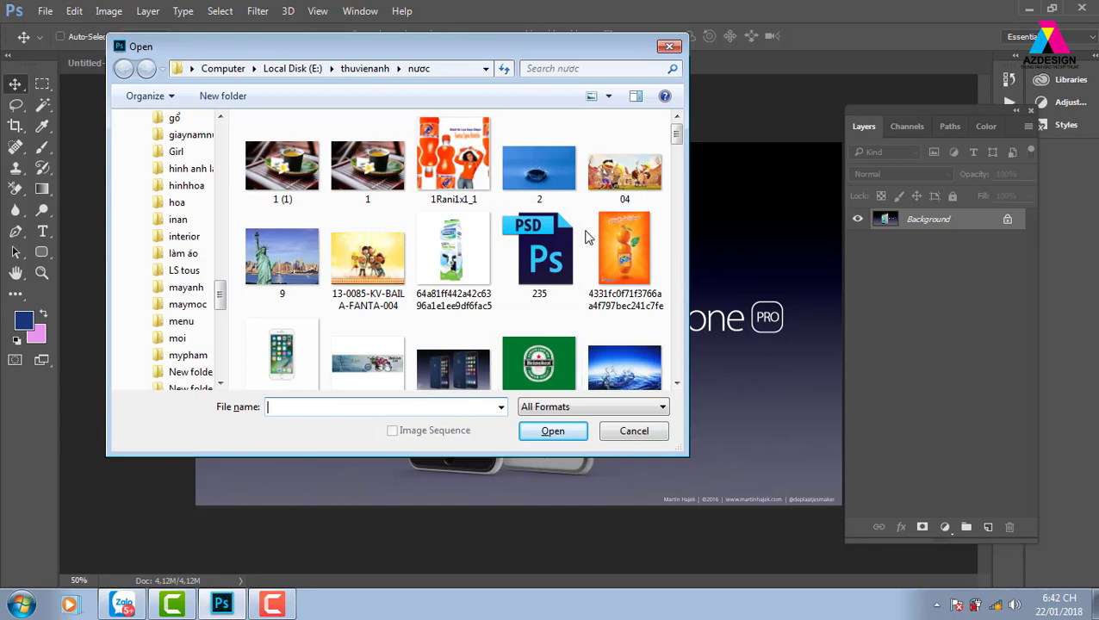
left_click(355, 69)
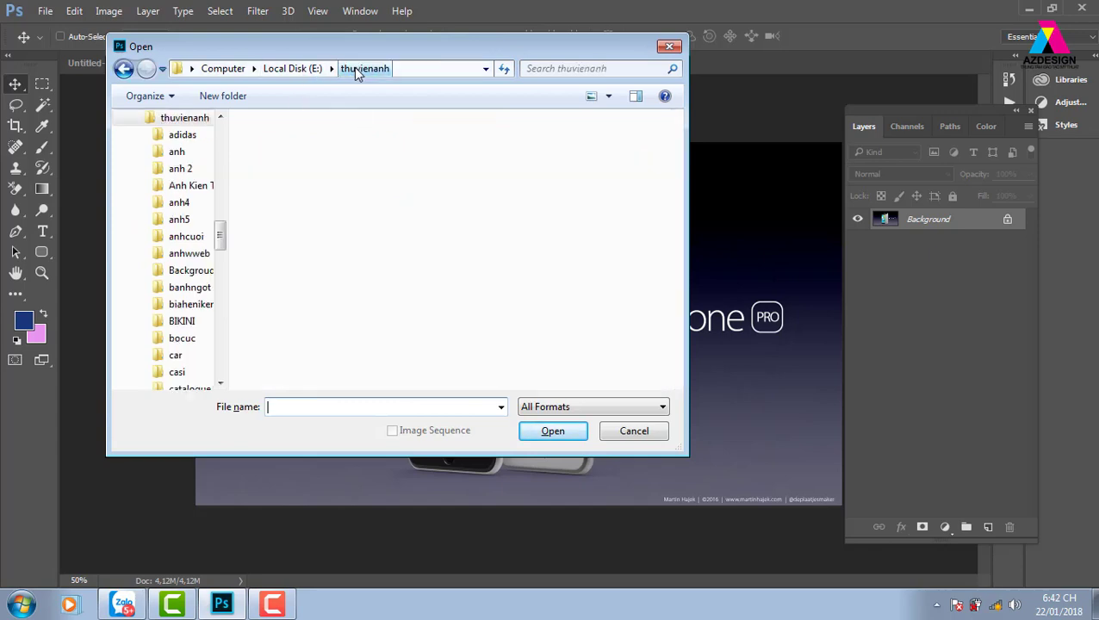
left_click(467, 283)
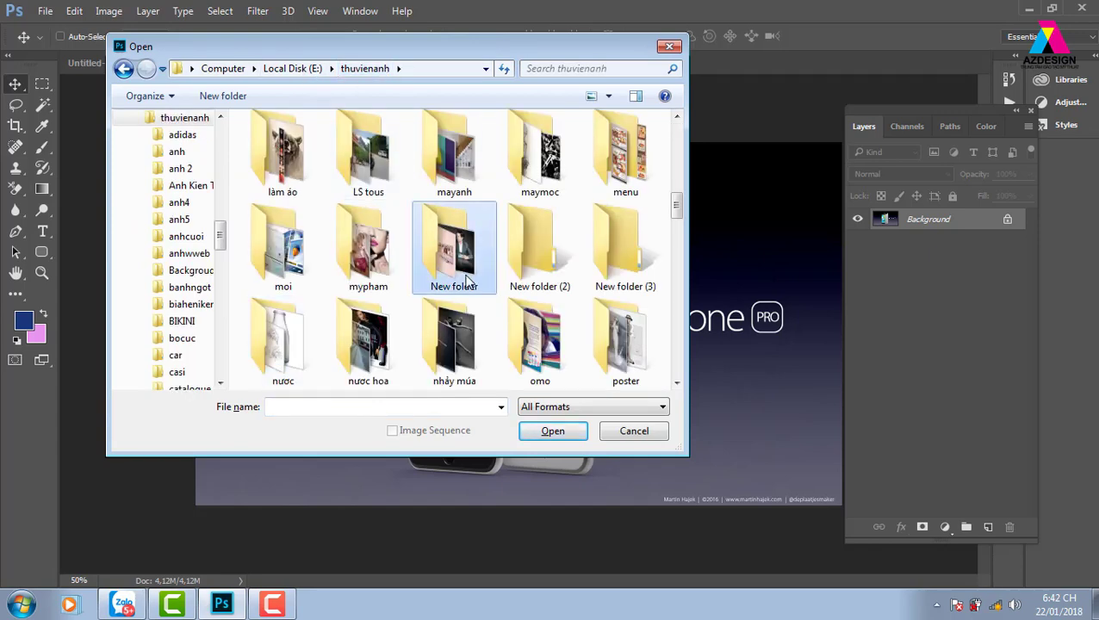
key("t")
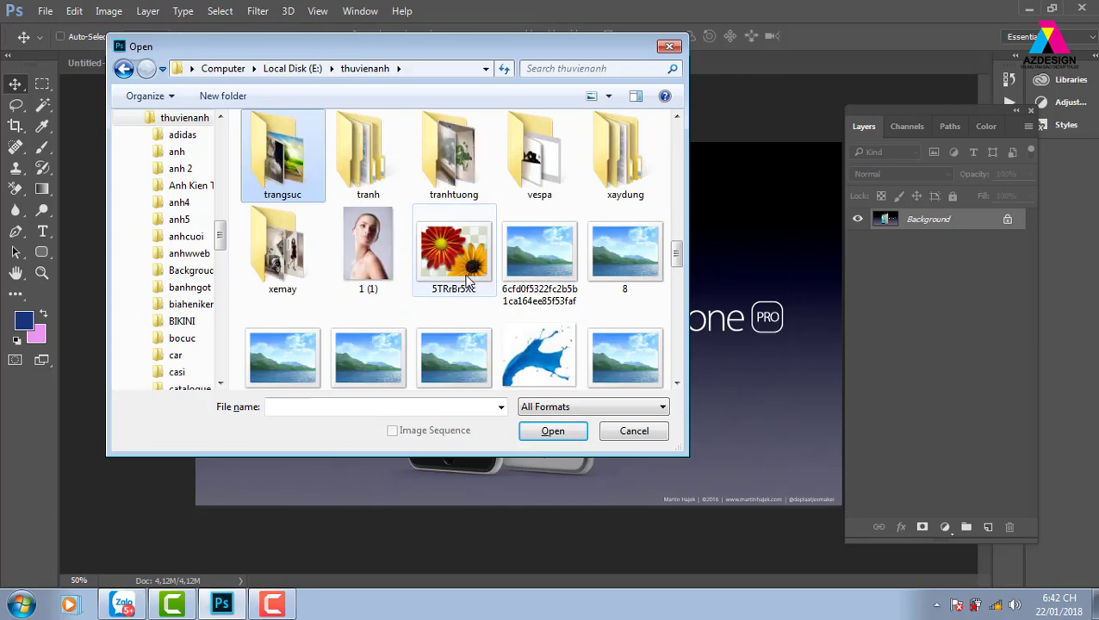
key("Return")
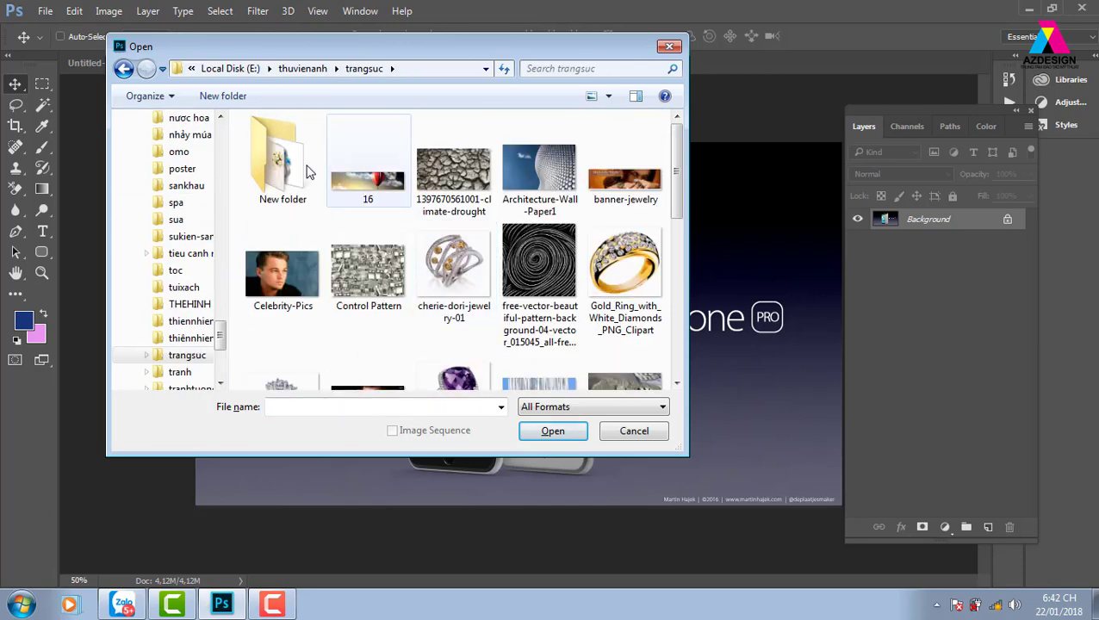
double_click(289, 165)
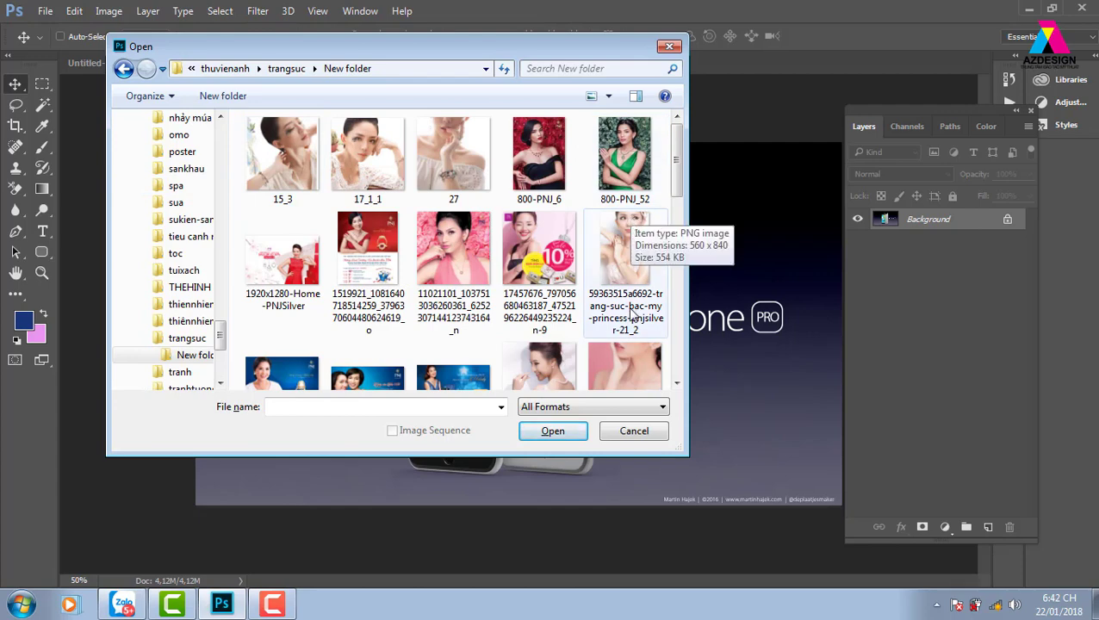
left_click(540, 159)
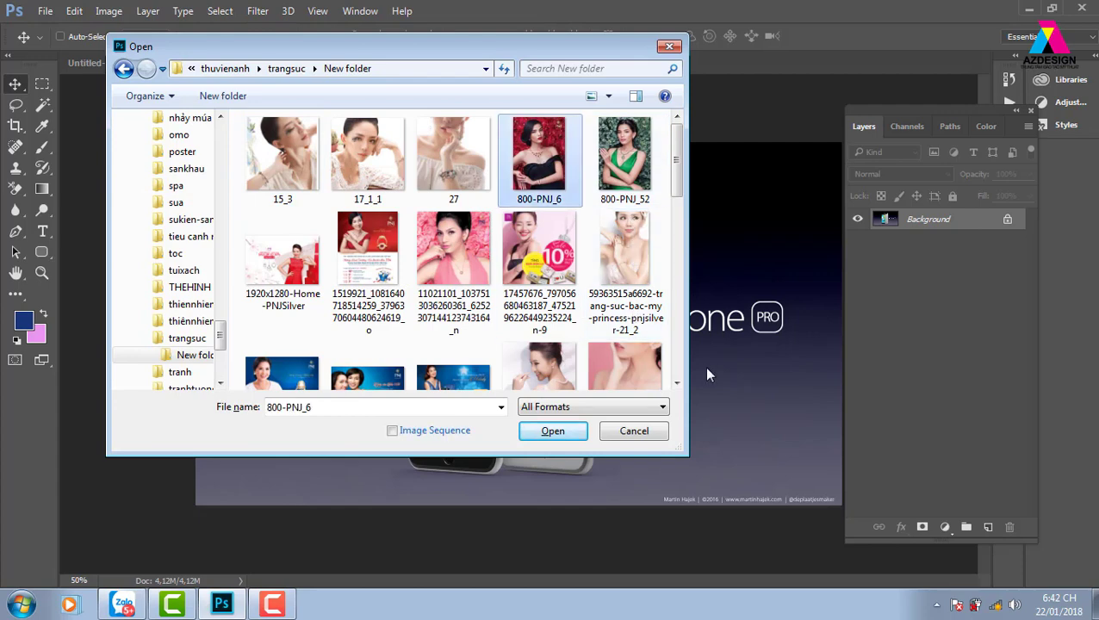
left_click(579, 432)
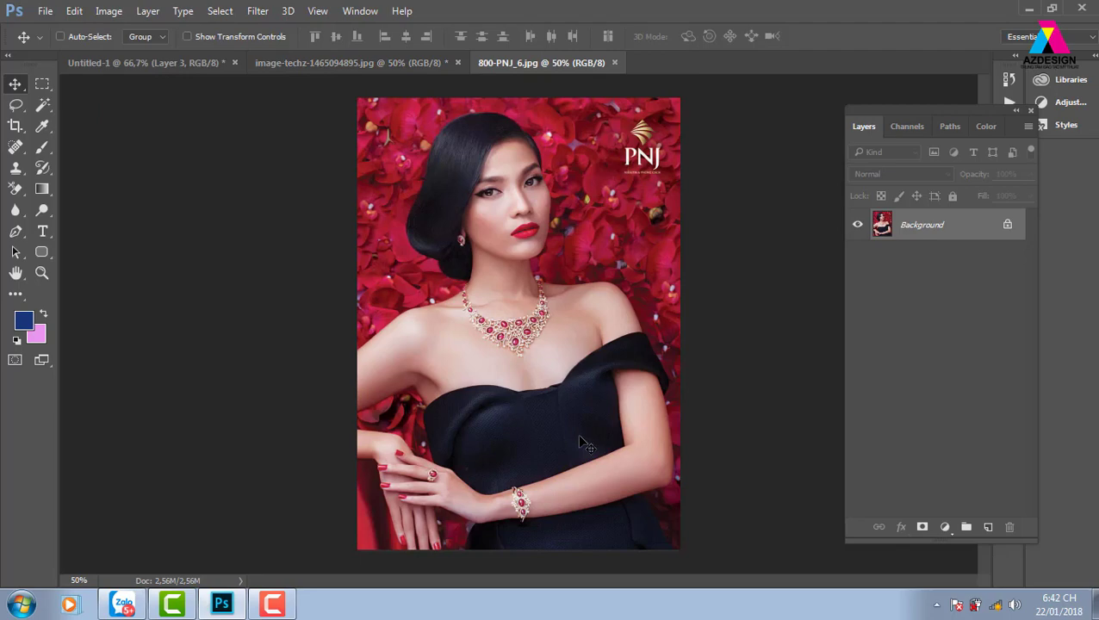
Connect to the azdesign wireless network.
left_click(993, 605)
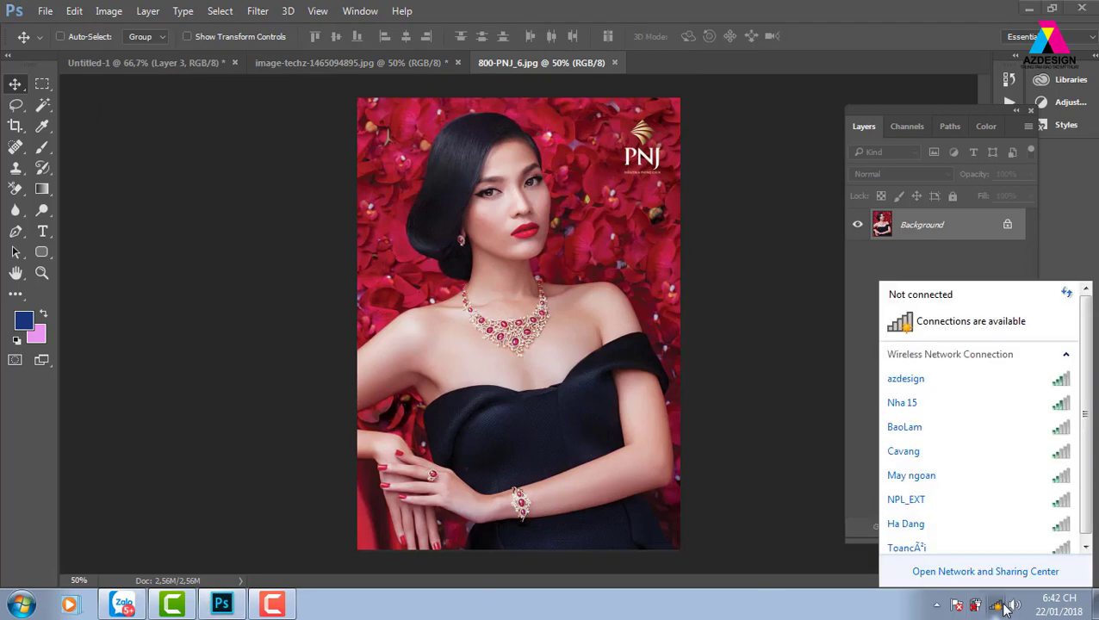
left_click(1061, 385)
left_click(1033, 399)
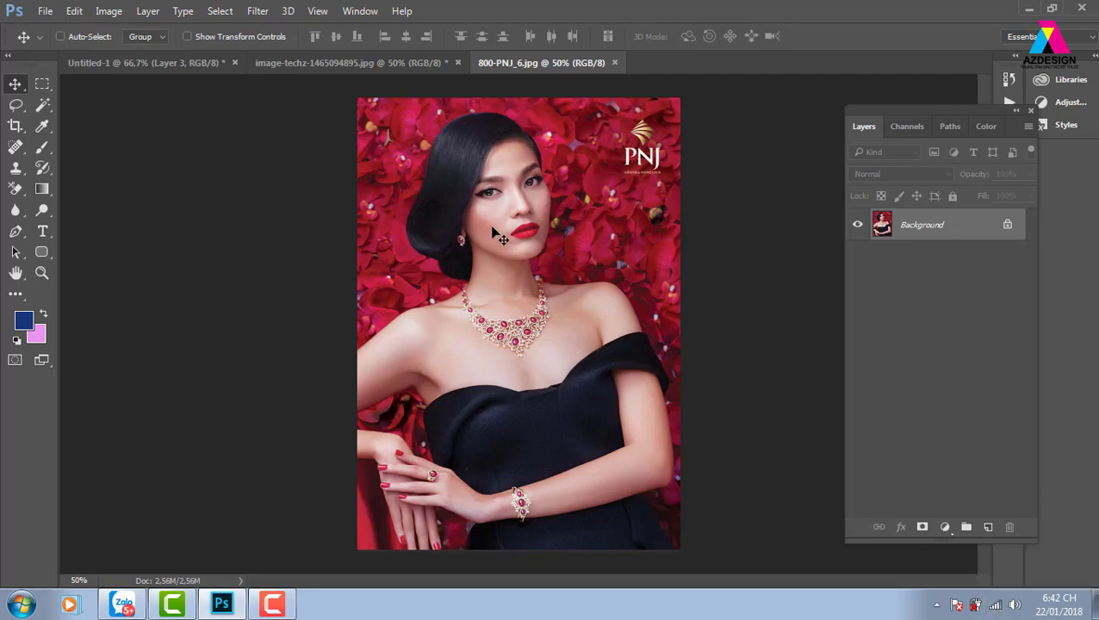
Select the entire portrait with Ctrl+A and return to the iPhone image.
key("ctrl+a")
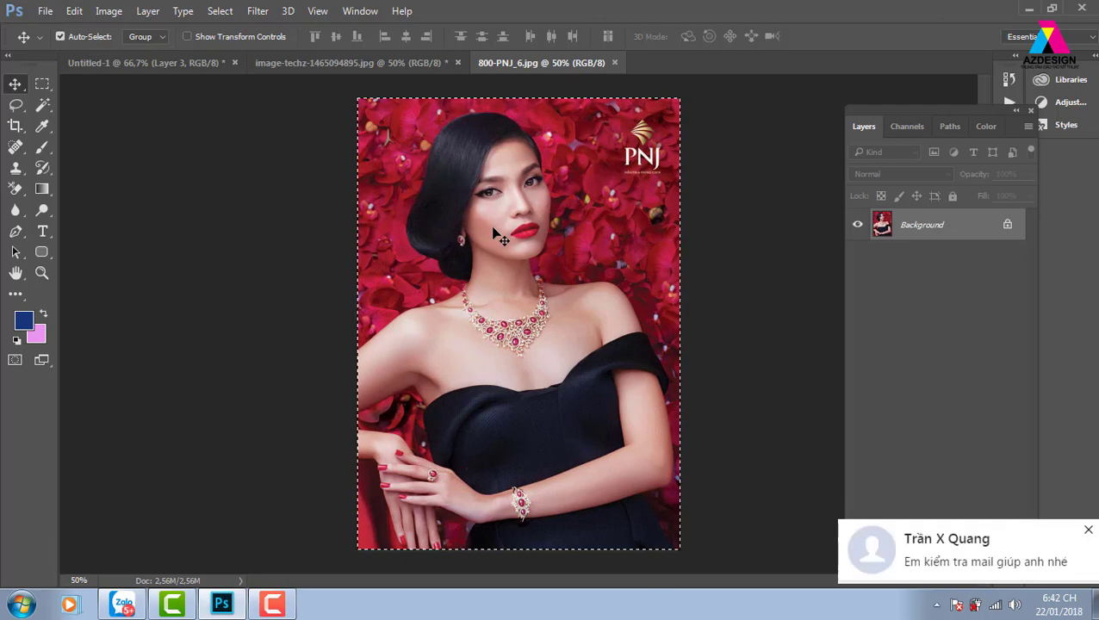
left_click(1089, 533)
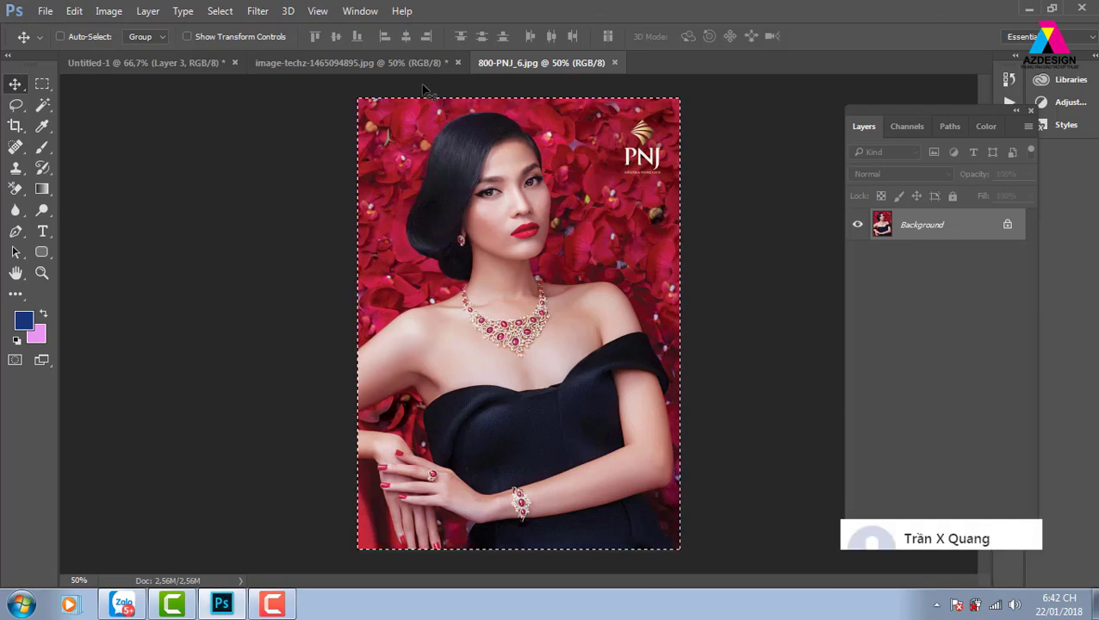
left_click(355, 61)
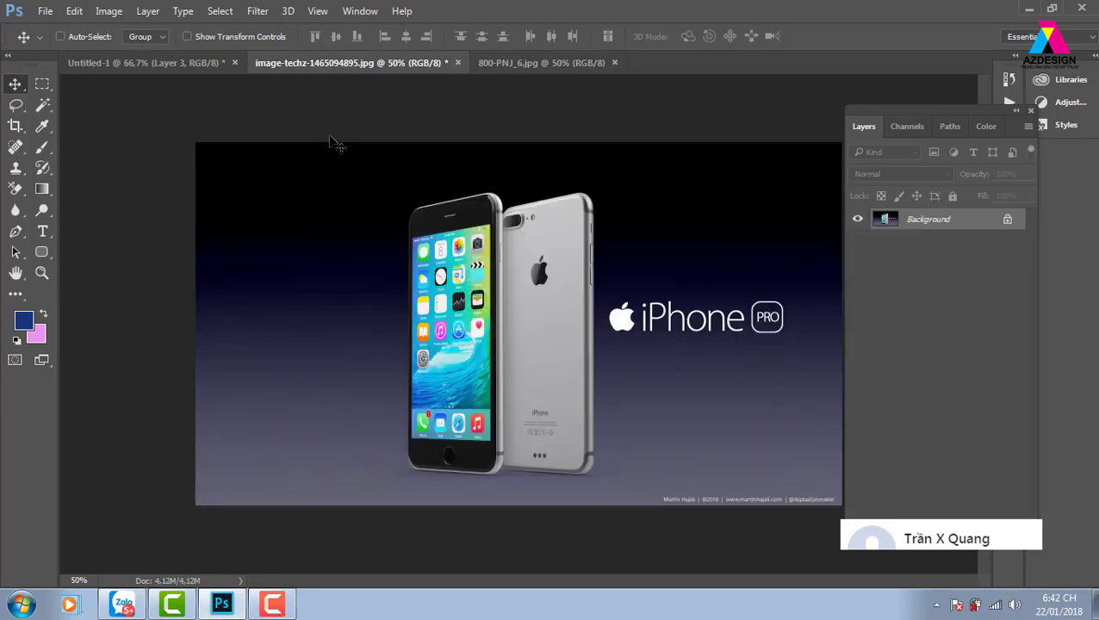
Paste the portrait as Layer 1 and convert it to a Smart Object.
key("ctrl+v")
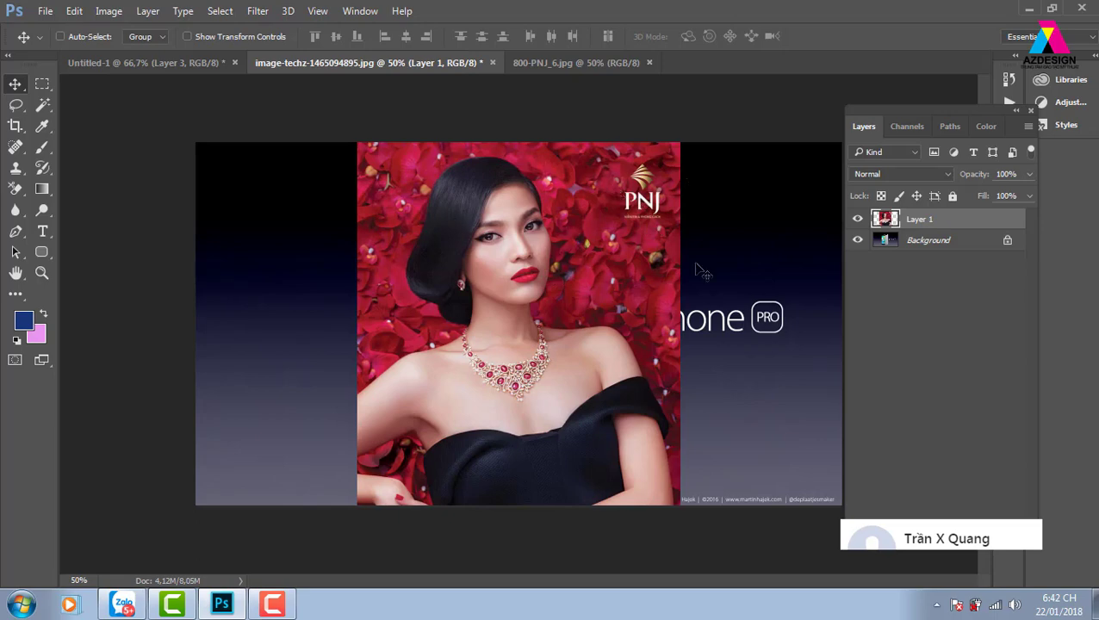
right_click(941, 219)
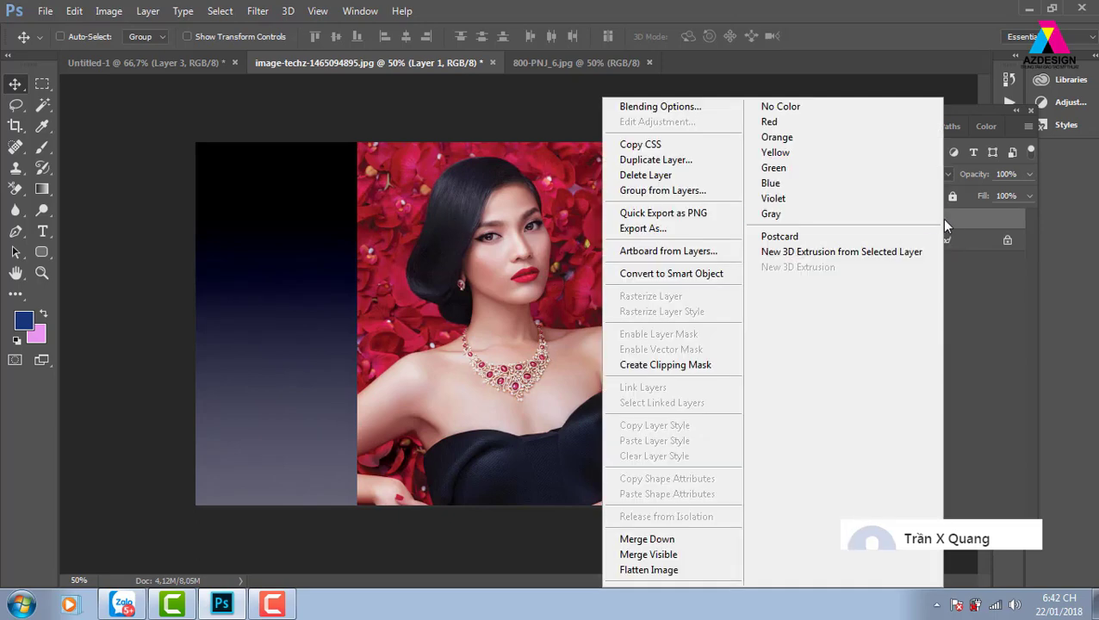
left_click(718, 274)
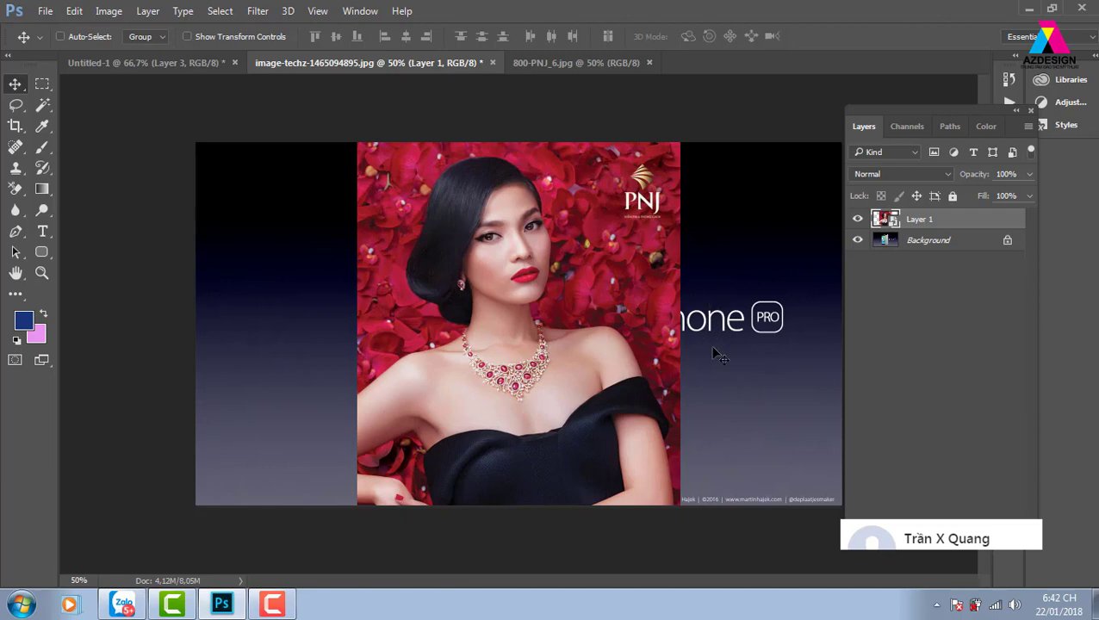
Zoom to 100%, close the Zalo chat app, toggle the Layers panel, and zoom back out.
key("ctrl+plus")
key("ctrl+plus")
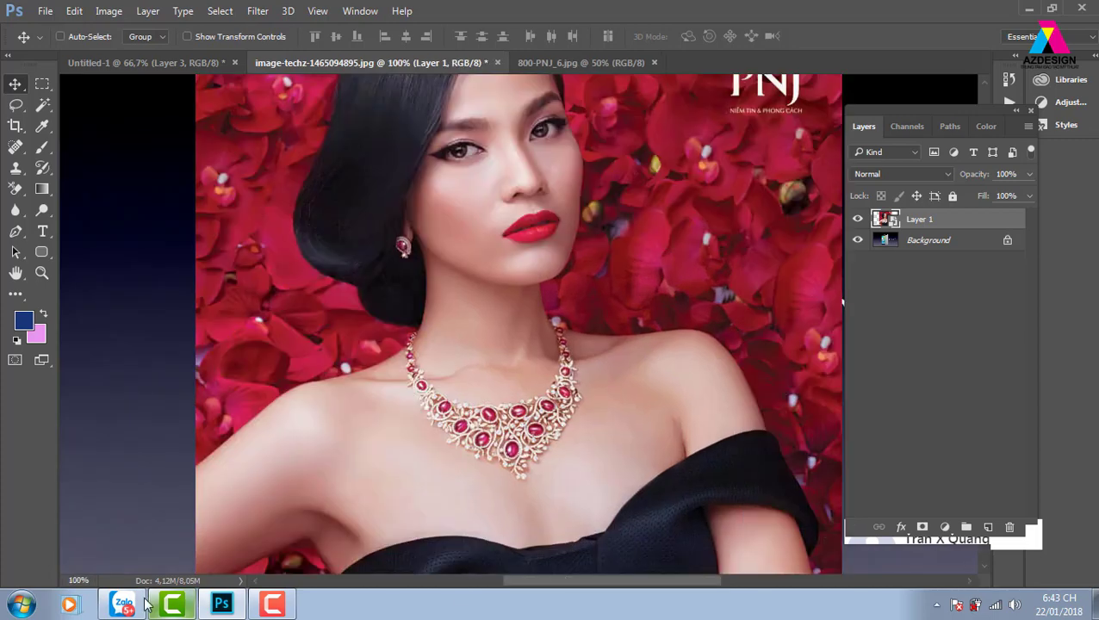
right_click(121, 588)
left_click(117, 575)
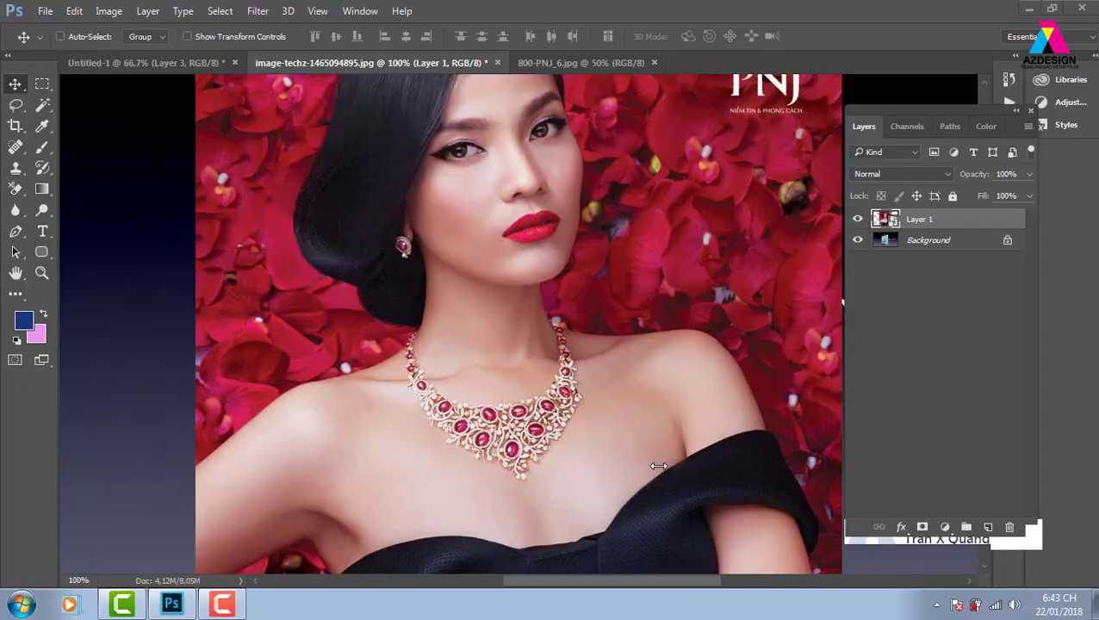
key("super+d")
left_click(172, 605)
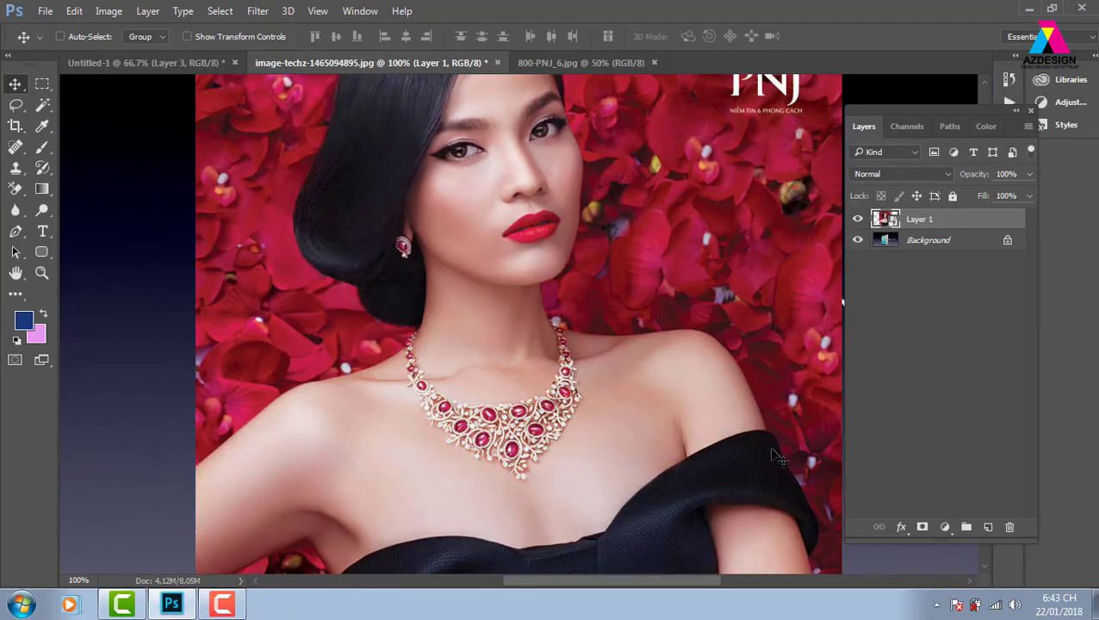
left_click(1029, 110)
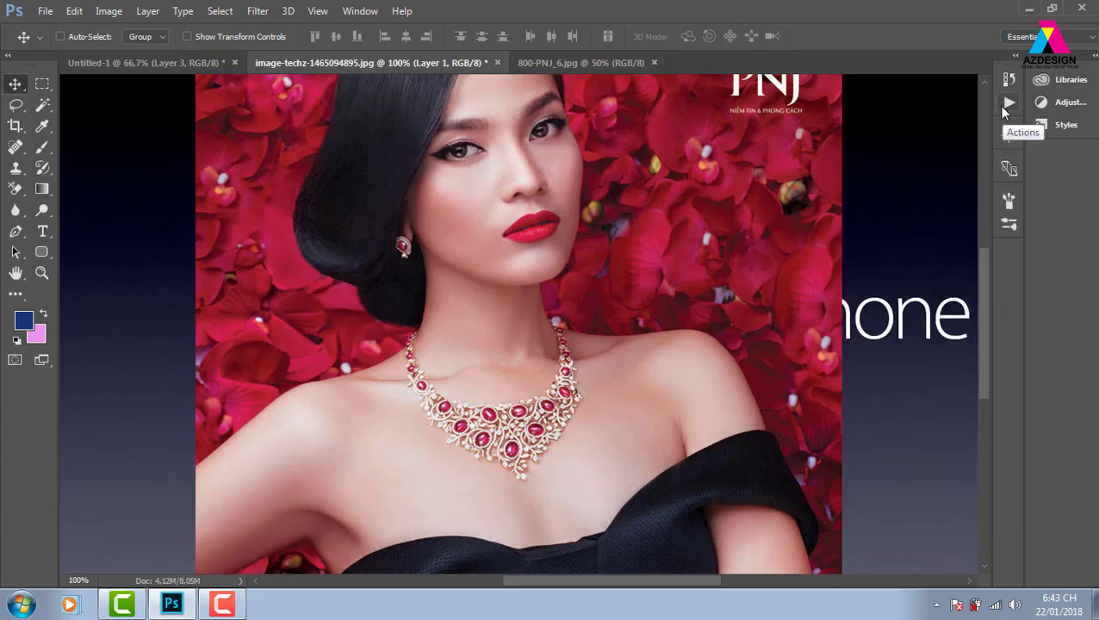
left_click(1009, 168)
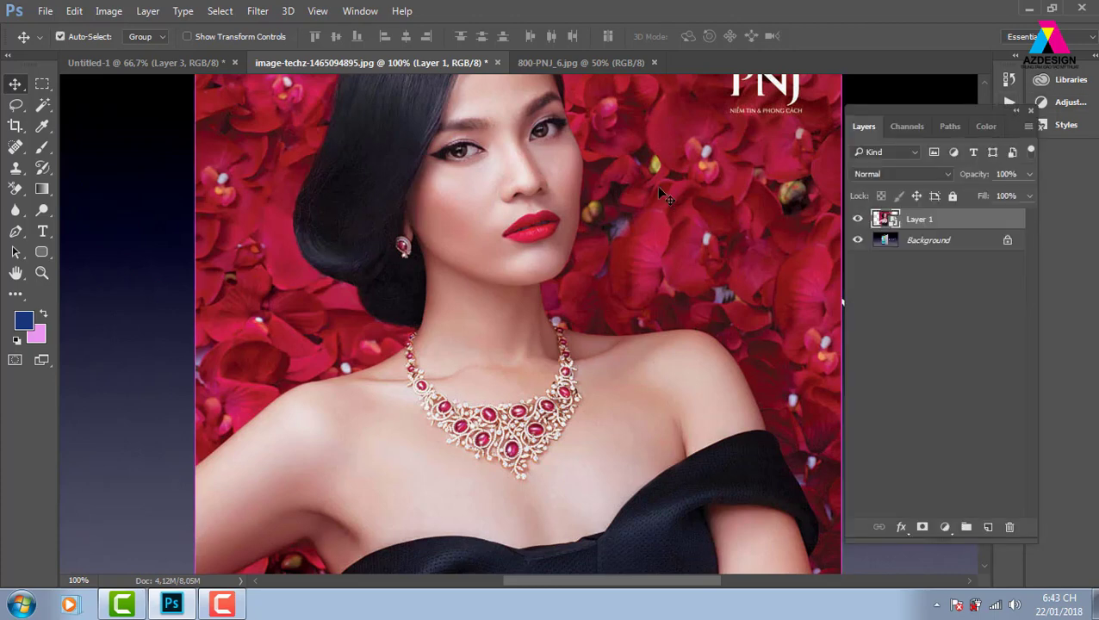
key("ctrl+minus")
Free-transform the portrait, pulling its top and bottom-right corners onto the front iPhone's screen.
key("ctrl+t")
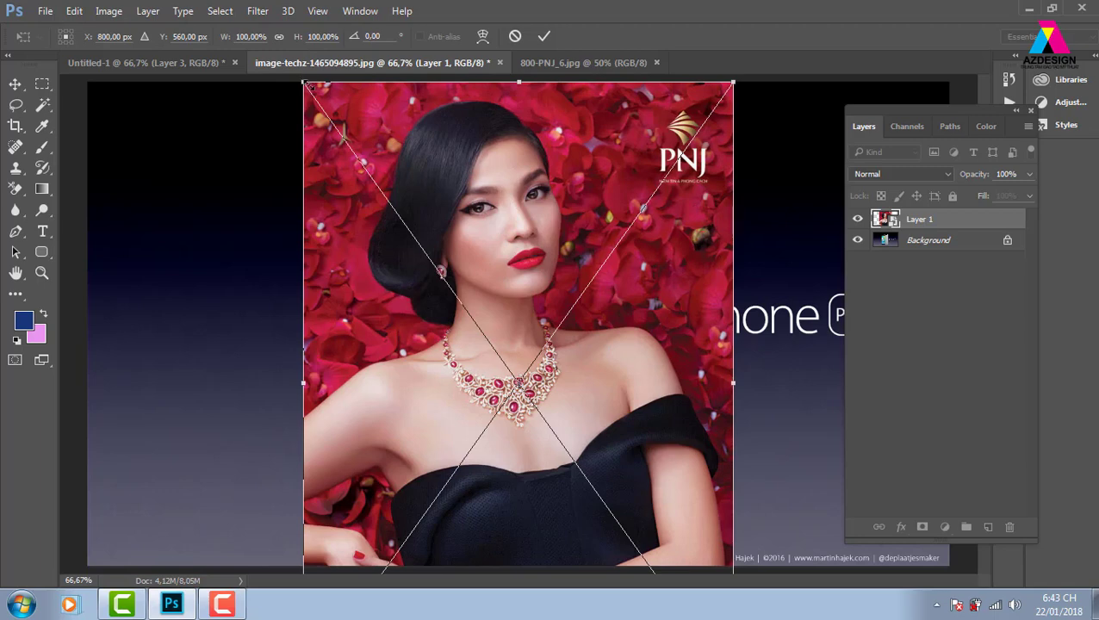
mouse_move(306, 83)
left_mouse_down()
mouse_move(396, 296)
mouse_move(402, 241)
left_mouse_up()
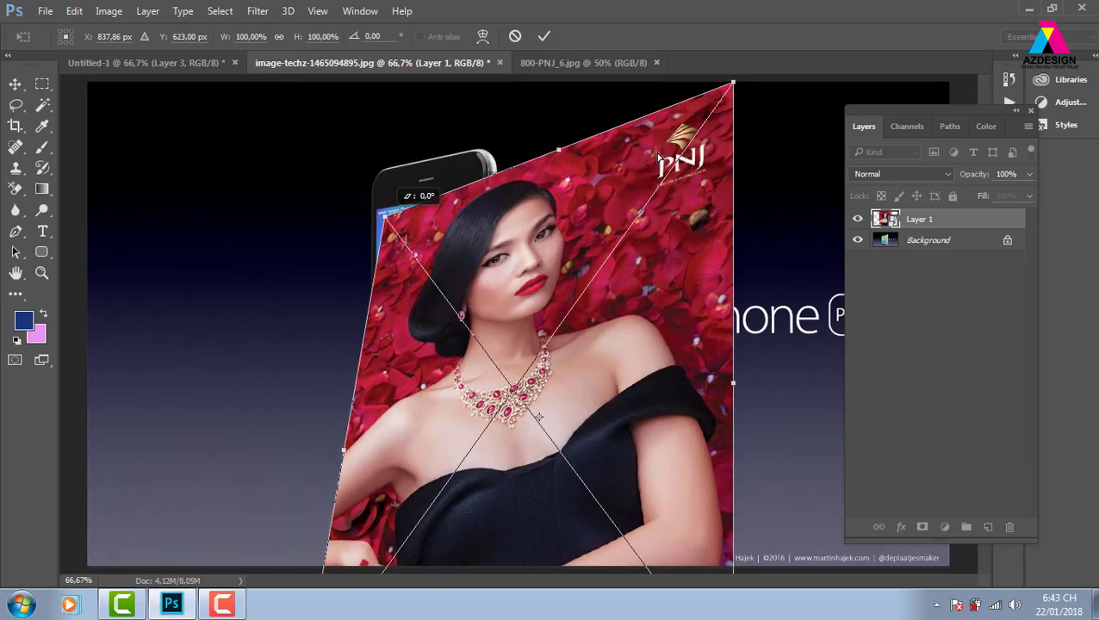
mouse_move(733, 84)
left_mouse_down()
mouse_move(485, 183)
mouse_move(472, 200)
left_mouse_up()
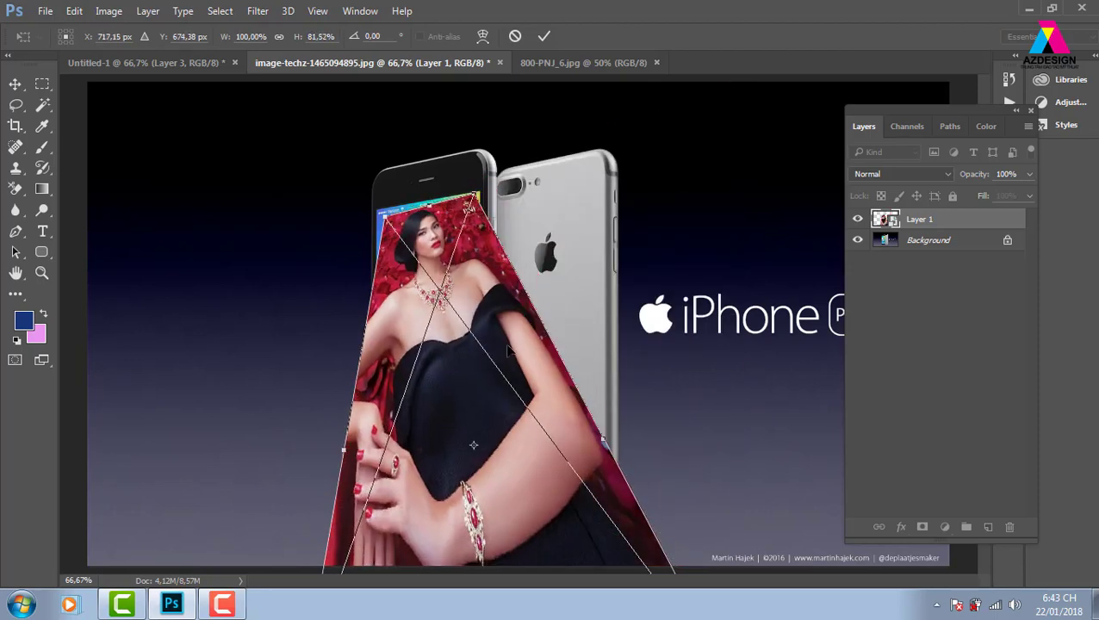
key("ctrl+minus")
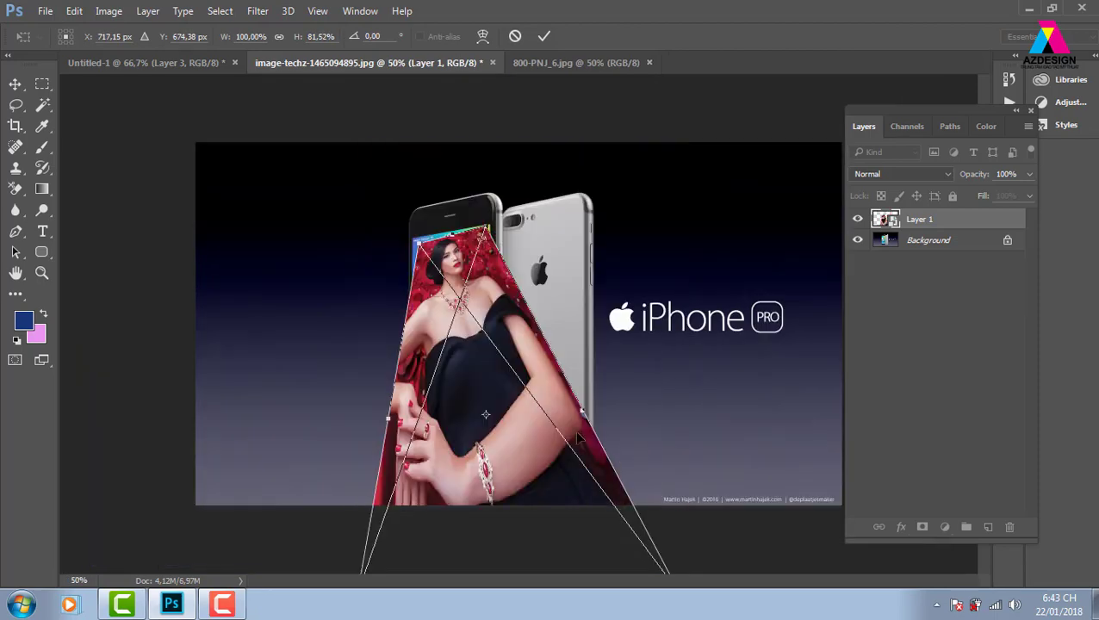
key("ctrl+minus")
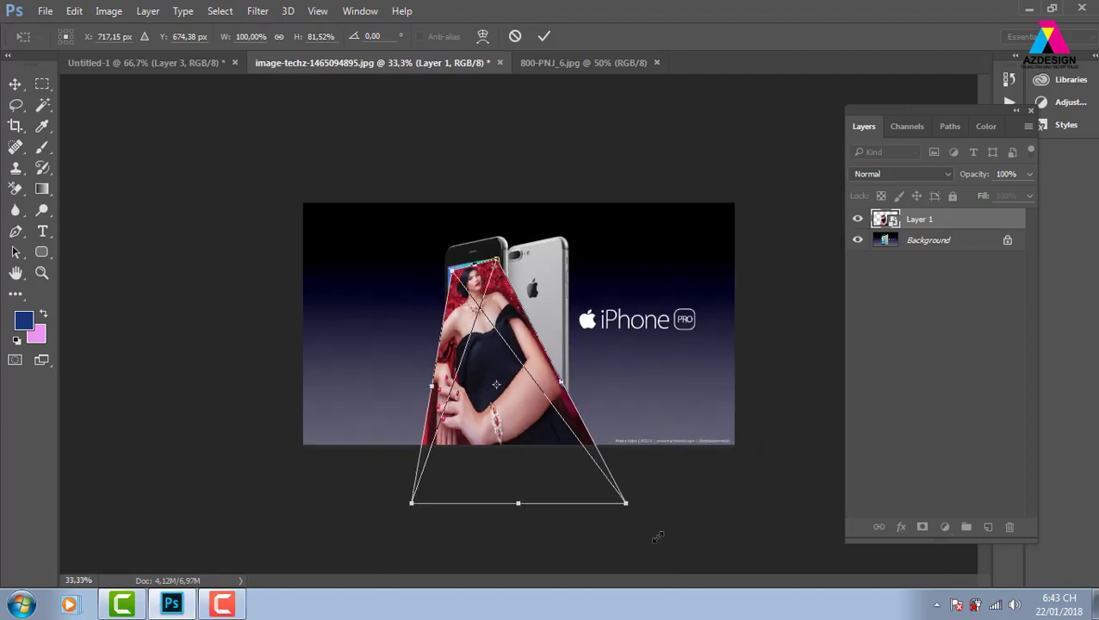
mouse_move(627, 507)
left_mouse_down()
mouse_move(489, 380)
mouse_move(447, 441)
mouse_move(493, 398)
left_mouse_up()
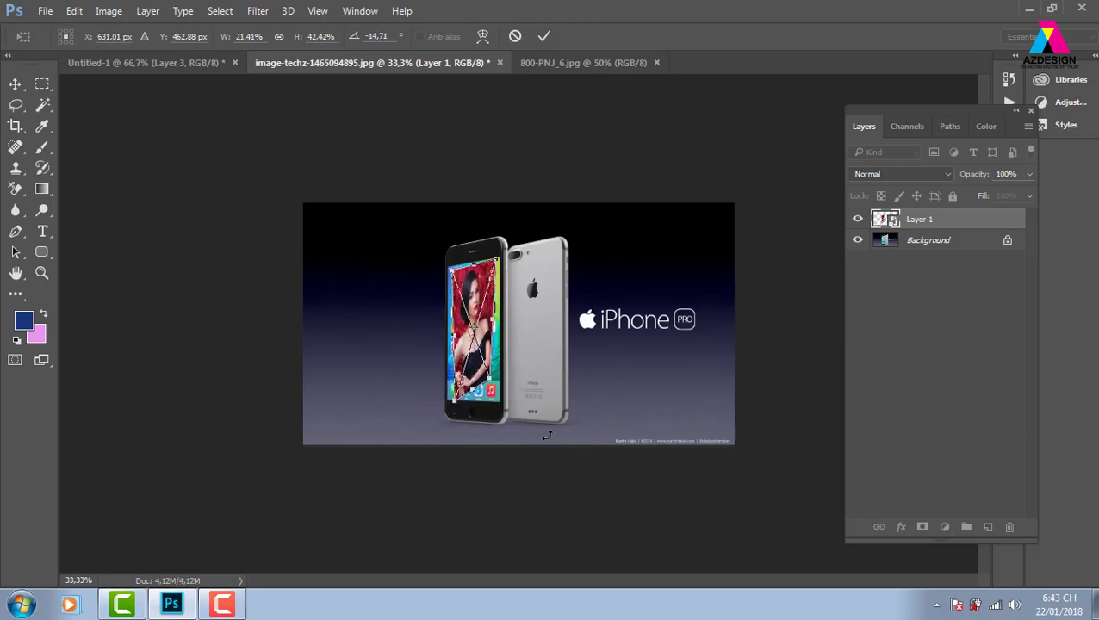
key("ctrl+plus")
key("ctrl+plus")
key("ctrl+plus")
key("ctrl+plus")
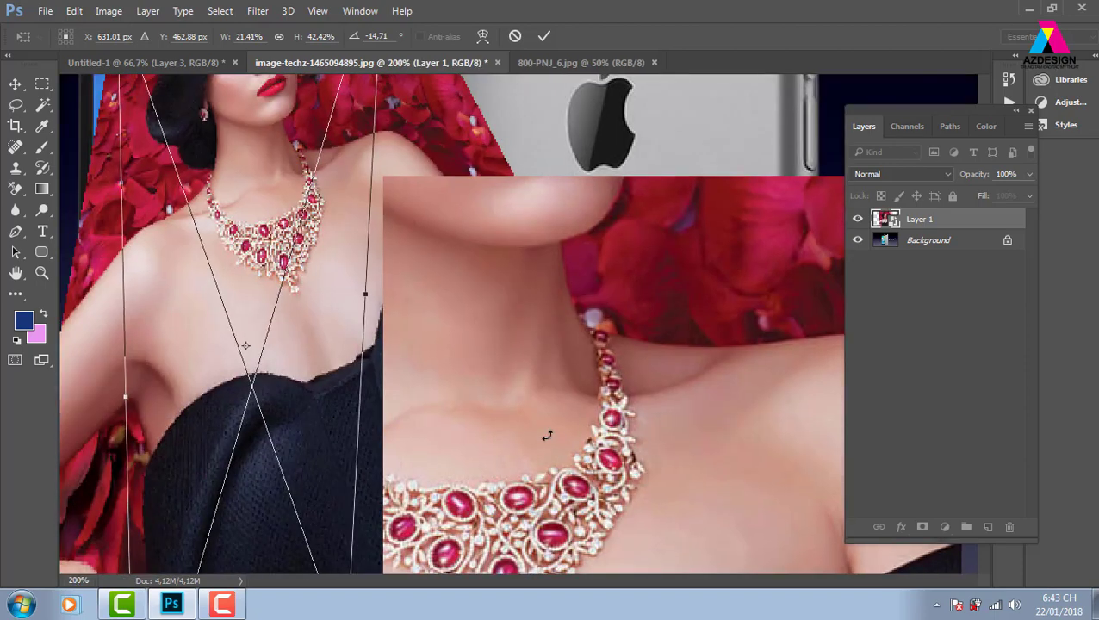
Pin the portrait's top-left and top-right corners to the phone screen's top corners.
left_click_drag(306, 188, 372, 259)
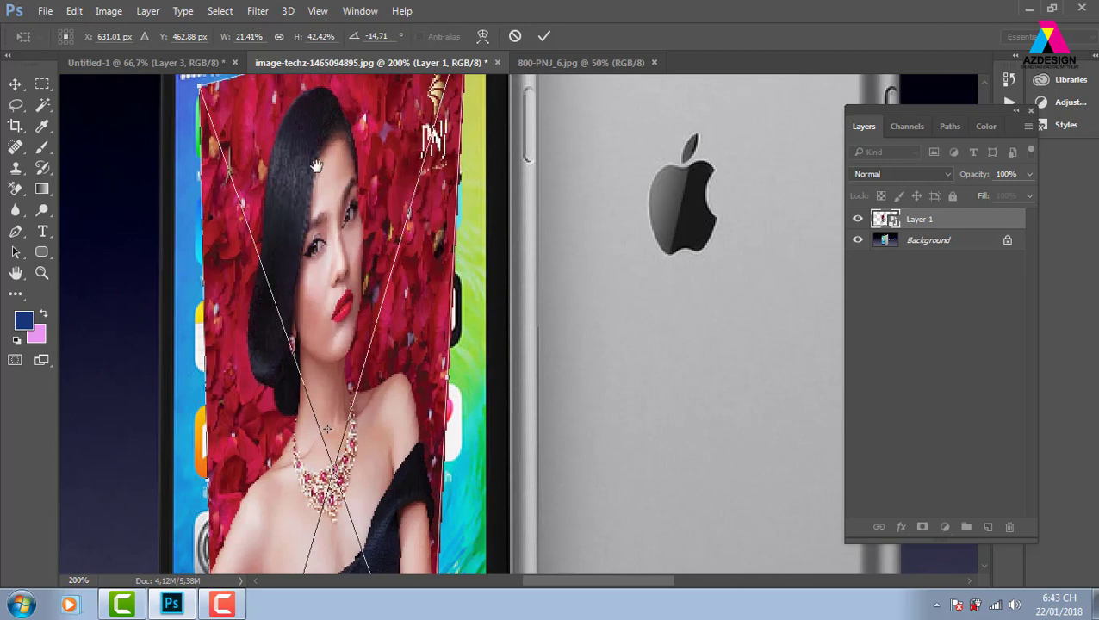
left_click_drag(306, 154, 348, 228)
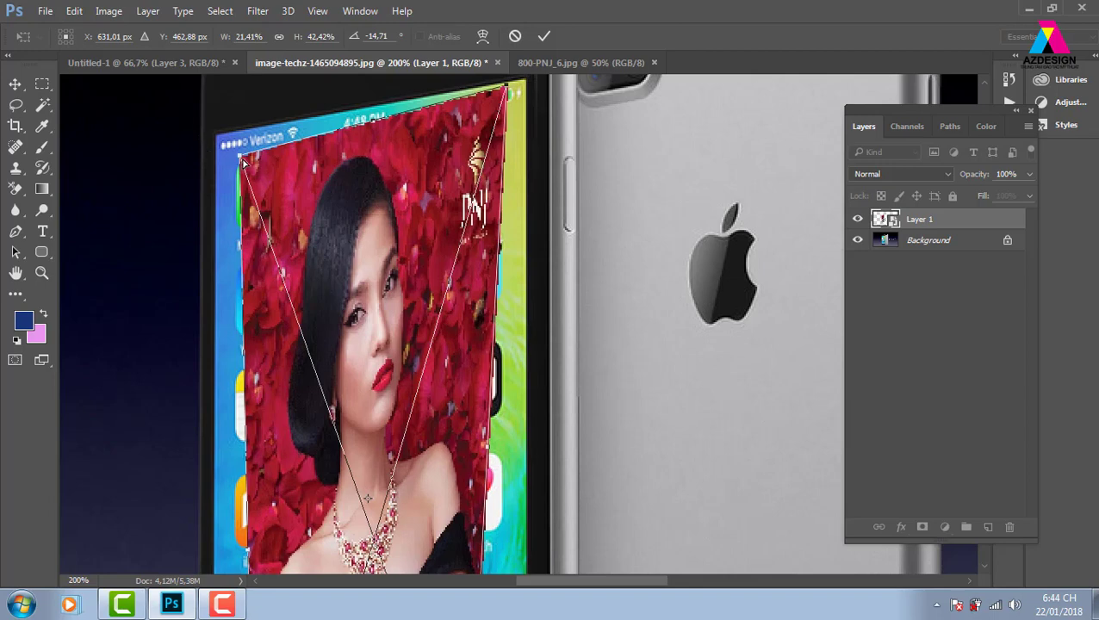
left_click_drag(238, 158, 215, 135)
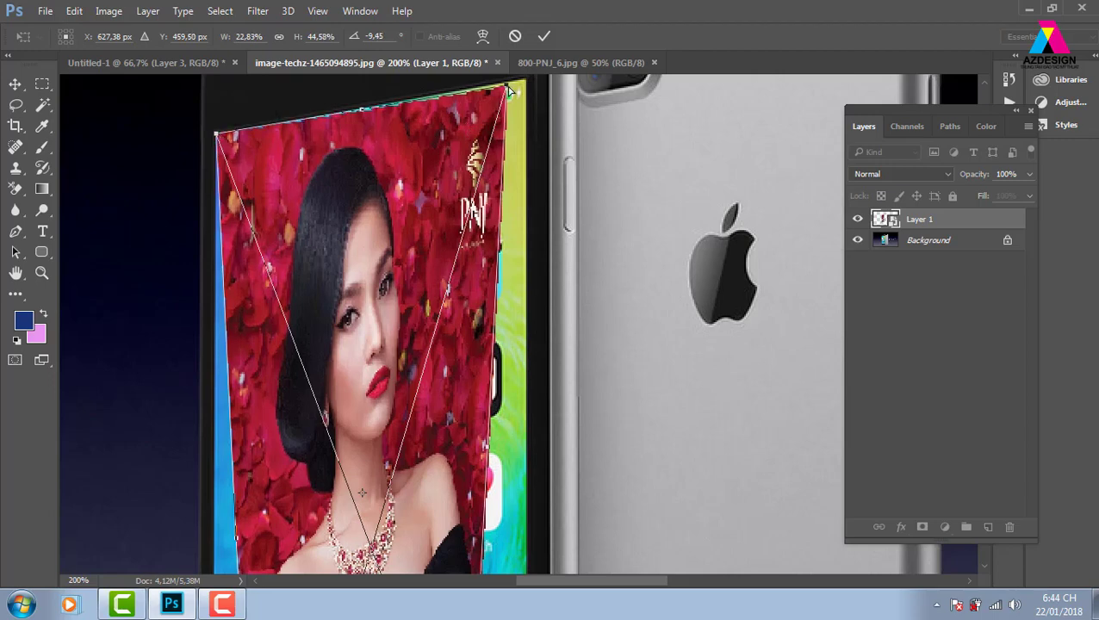
left_click_drag(507, 89, 525, 79)
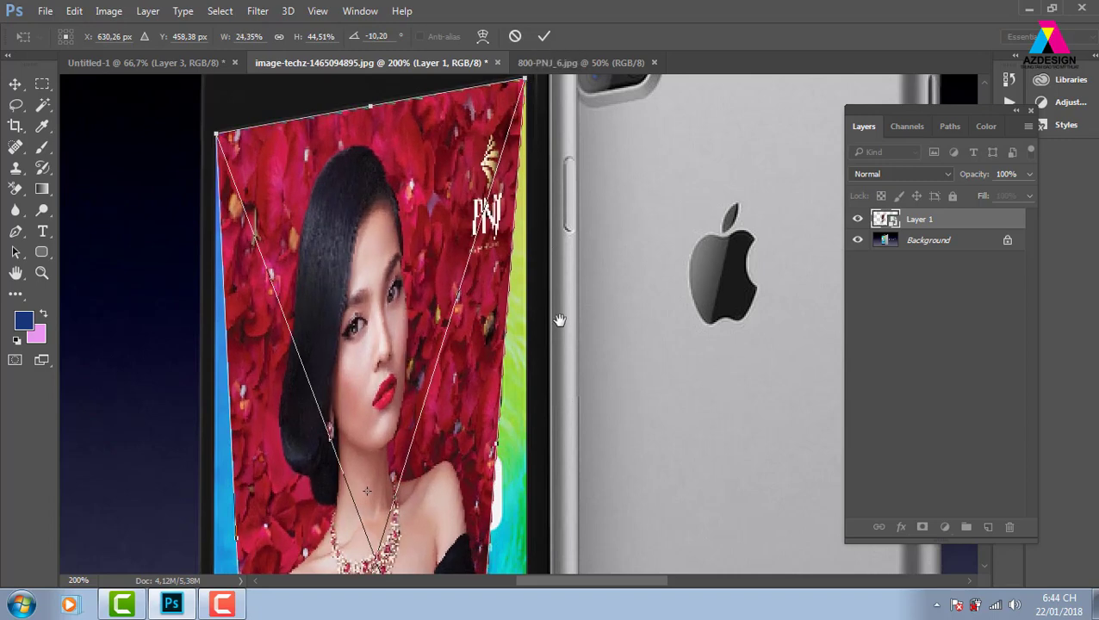
Pin the bottom-right and bottom-left corners to the screen's lower edge, covering the app icons.
scroll(560, 319, "down", 4)
scroll(558, 253, "down", 1)
scroll(535, 431, "down", 1)
scroll(536, 363, "down", 3)
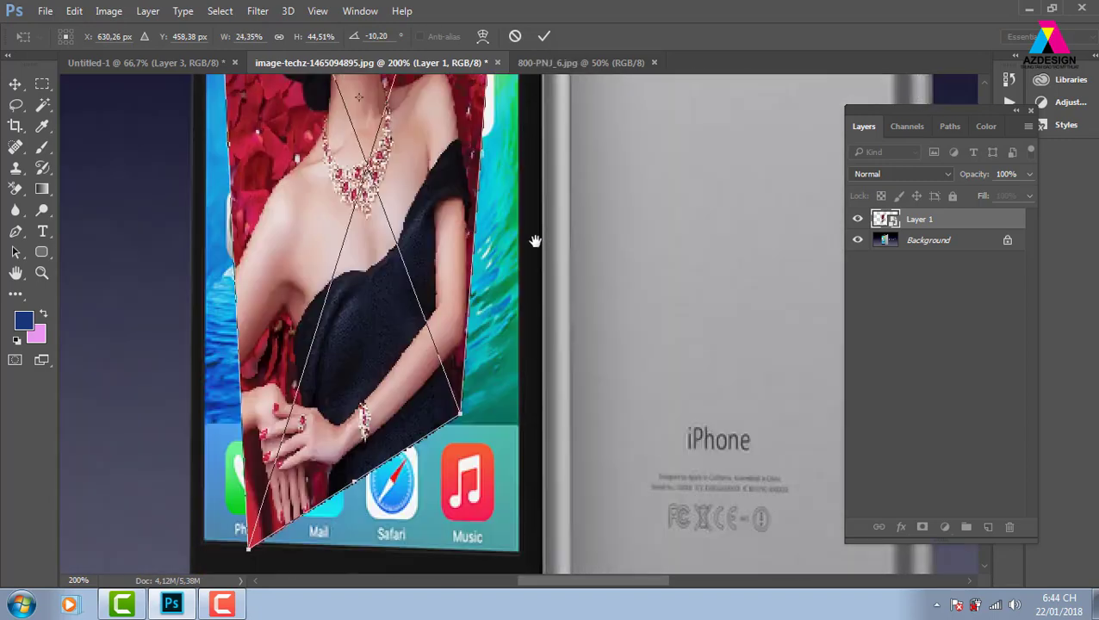
scroll(534, 238, "down", 1)
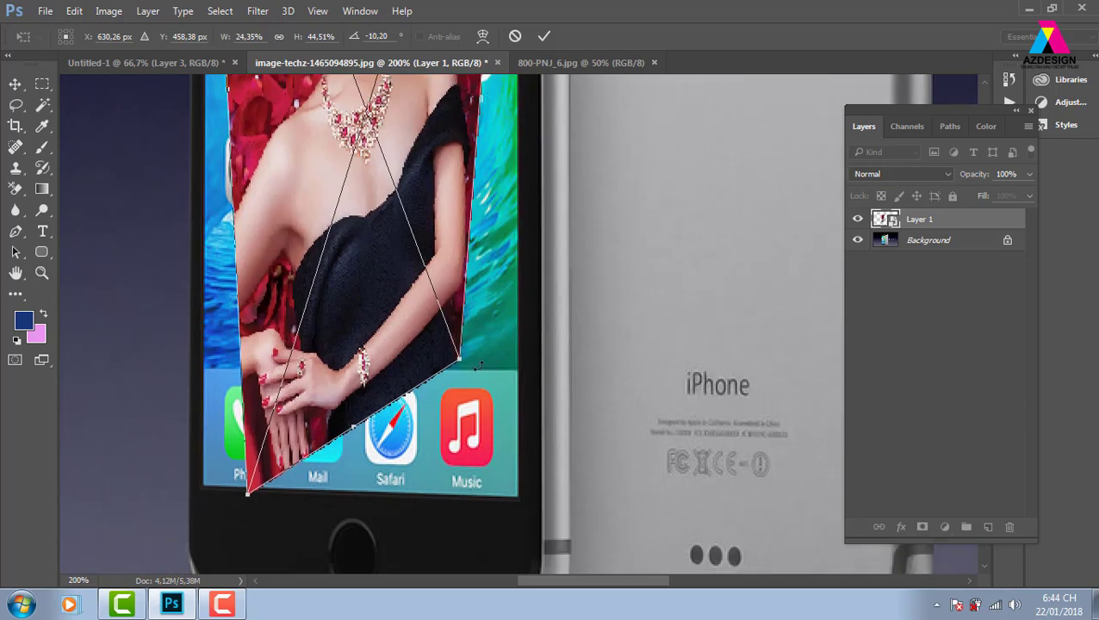
left_click_drag(459, 364, 517, 500)
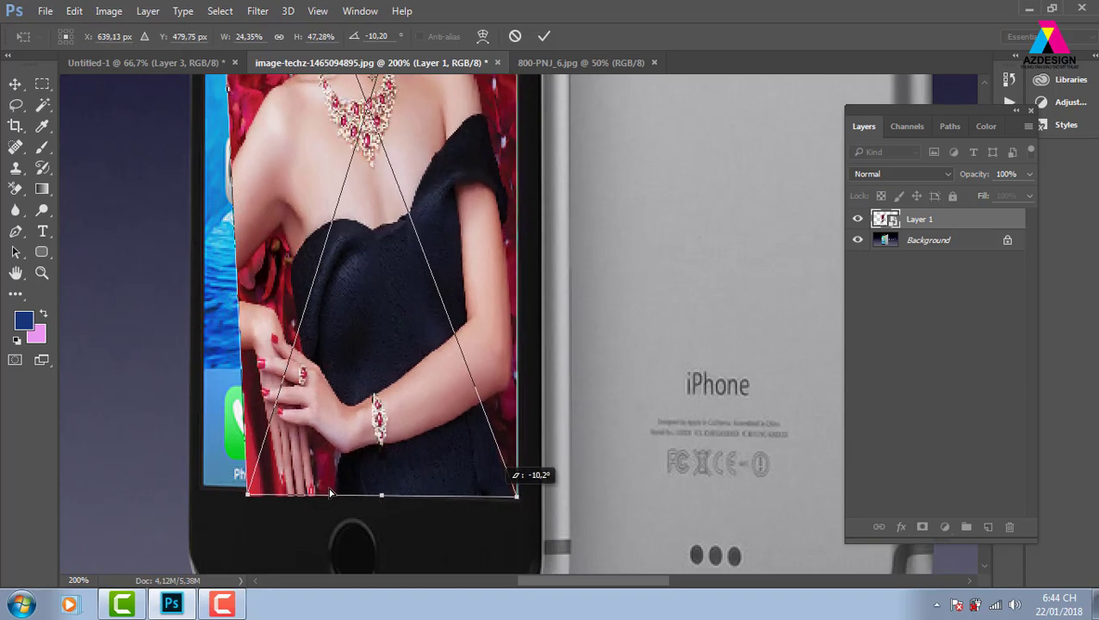
left_click_drag(516, 500, 516, 499)
left_click_drag(250, 498, 205, 491)
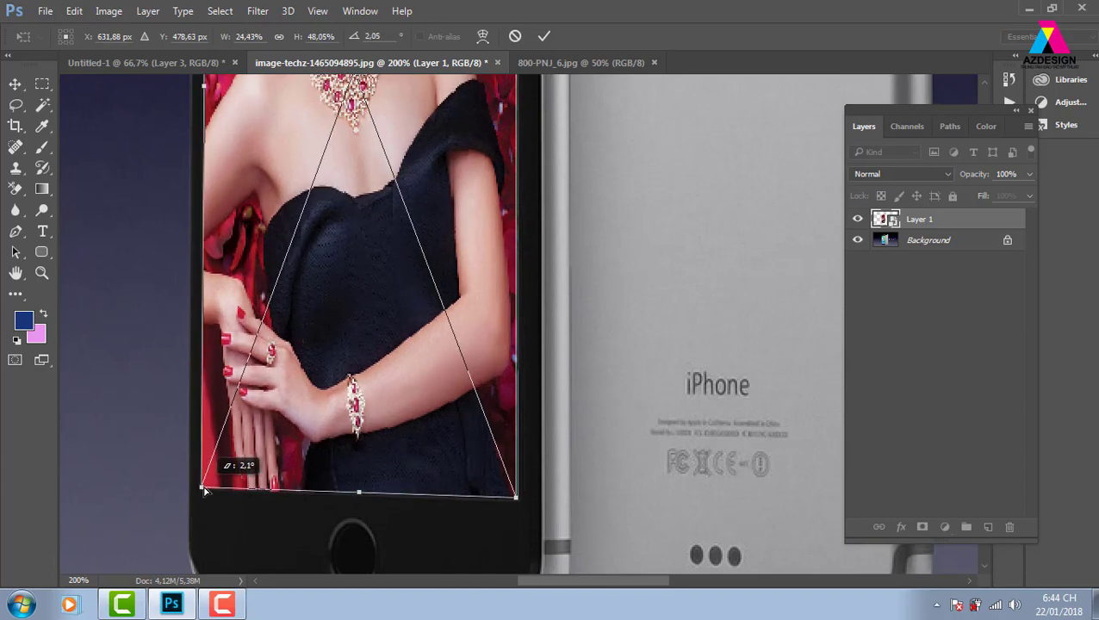
left_click_drag(205, 491, 206, 488)
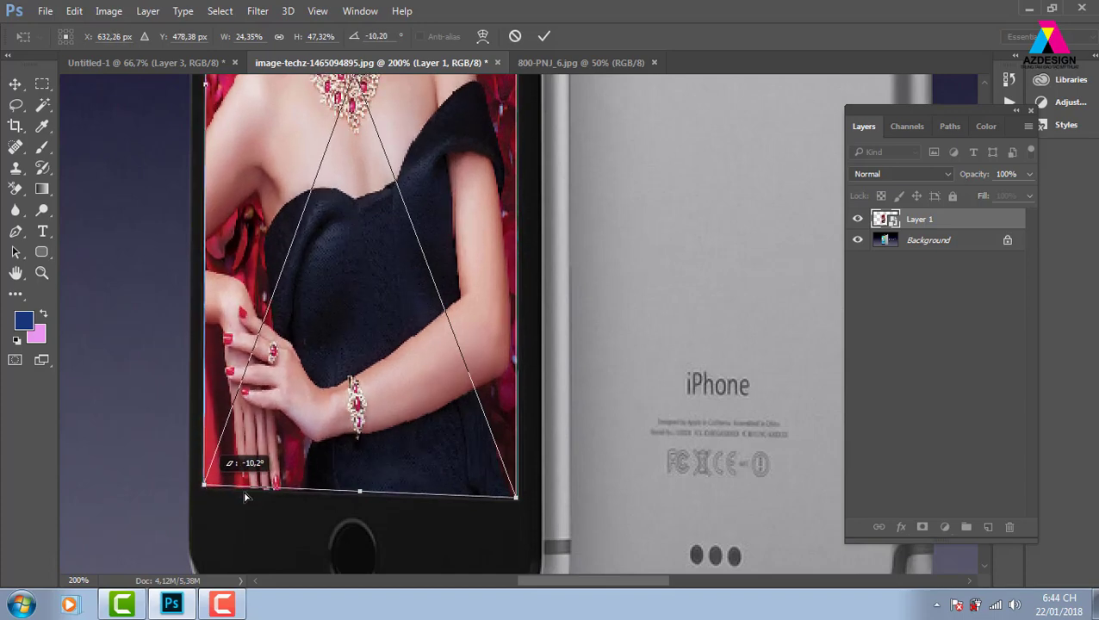
Apply the distortion, hide guides to preview the mockup, and close 800-PNJ_6.jpg.
key("Return")
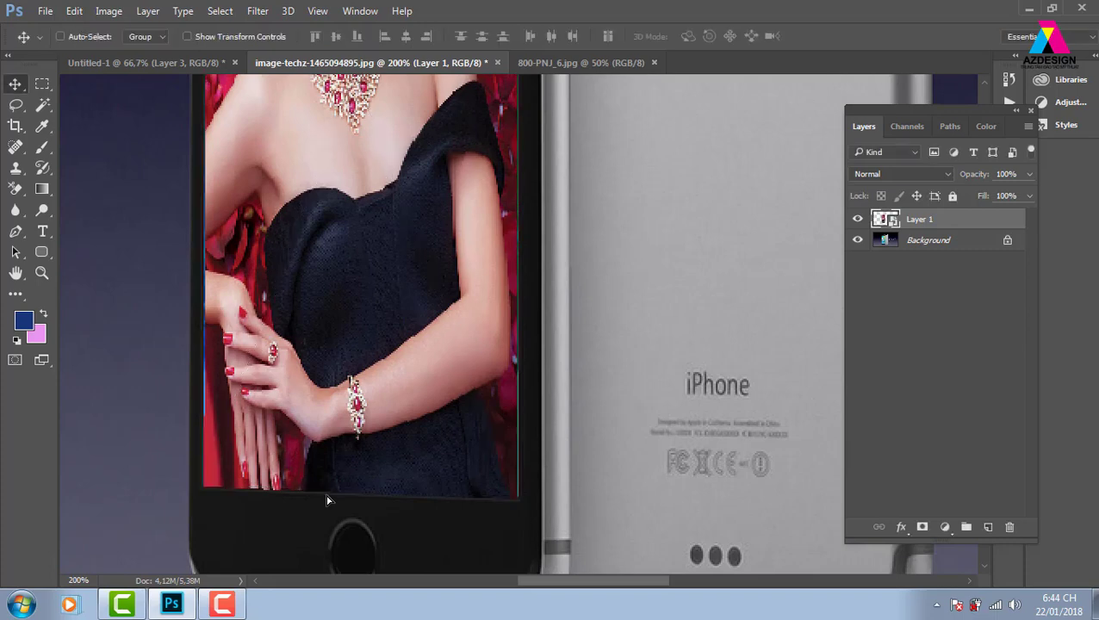
key("ctrl+minus")
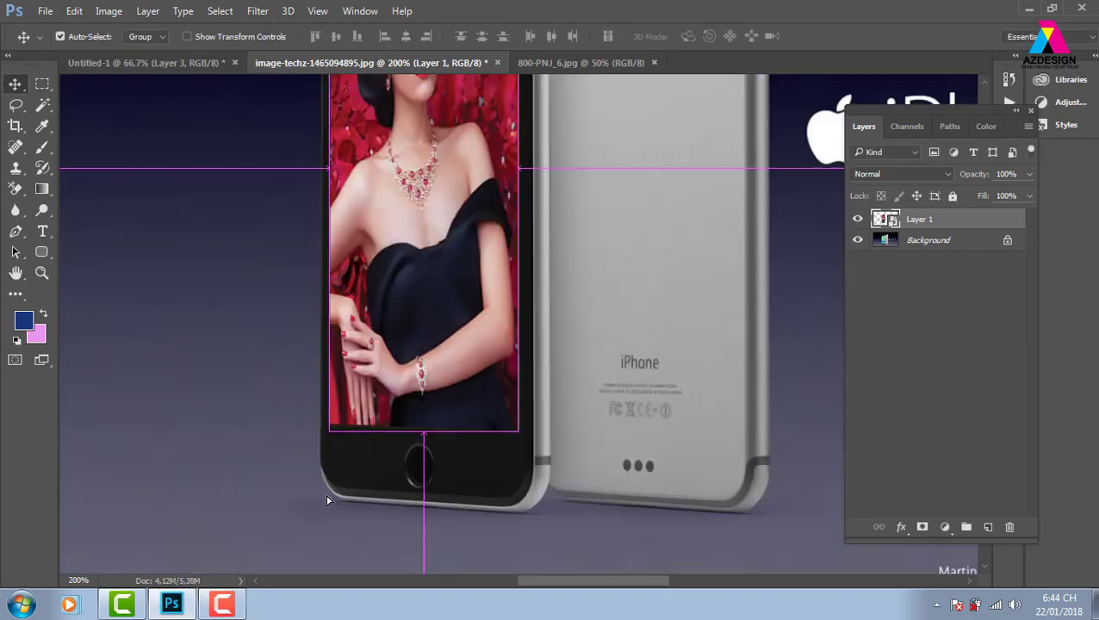
key("ctrl+minus")
key("ctrl+minus")
key("ctrl+h")
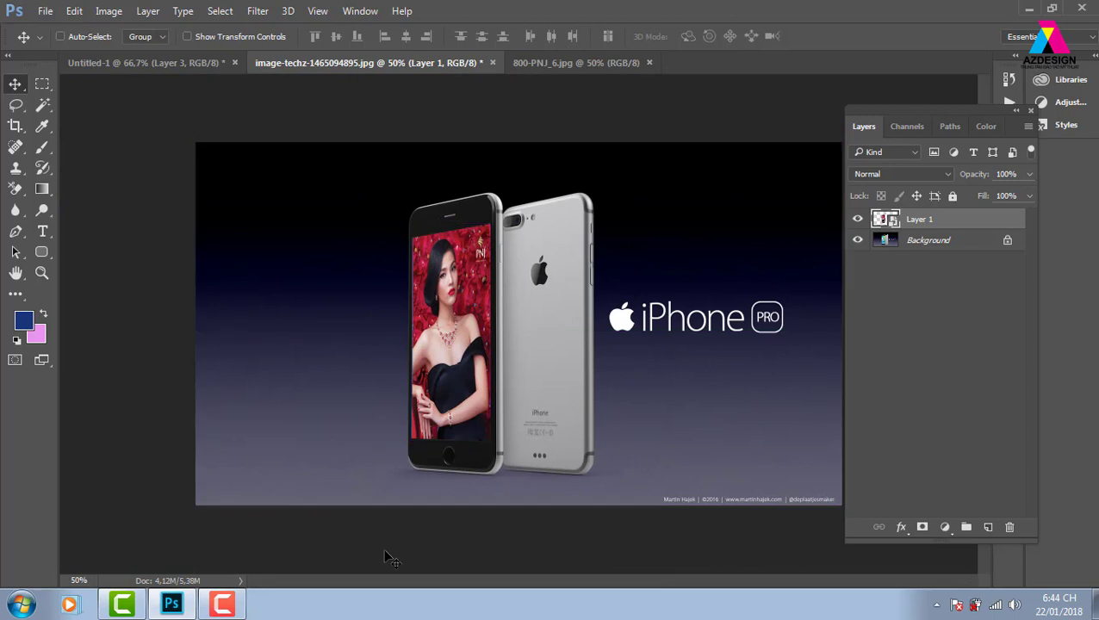
key("ctrl+plus")
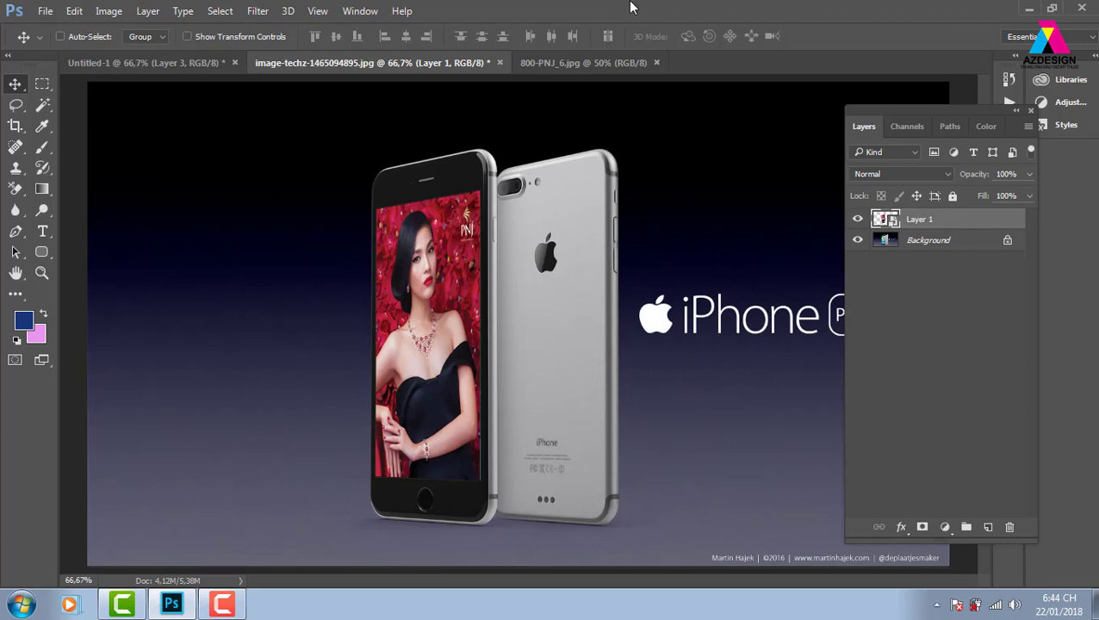
left_click(556, 64)
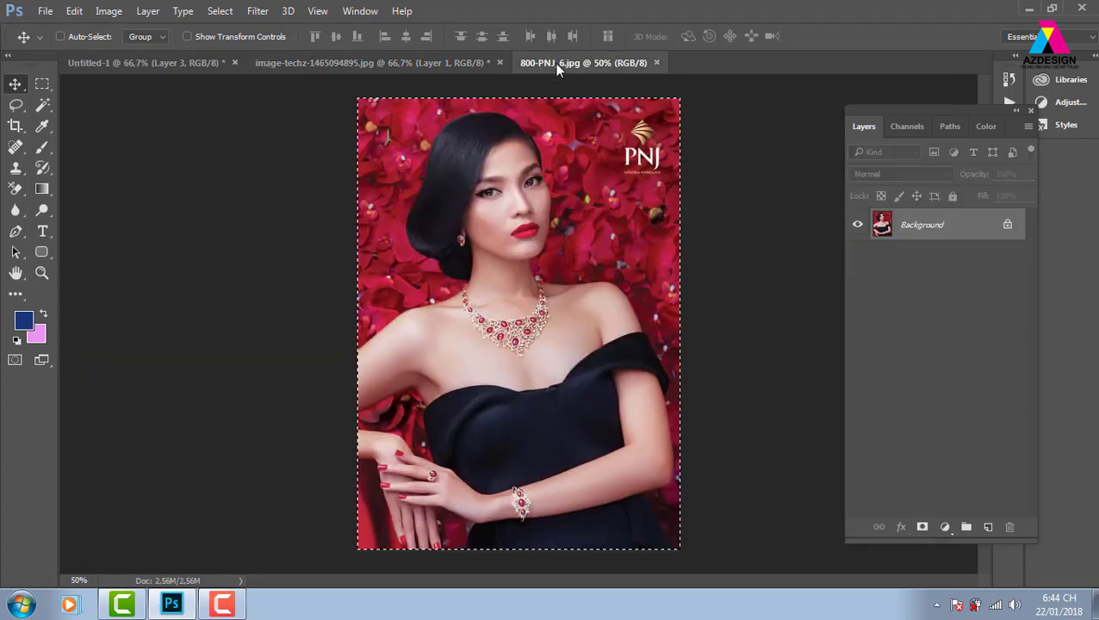
left_click(657, 63)
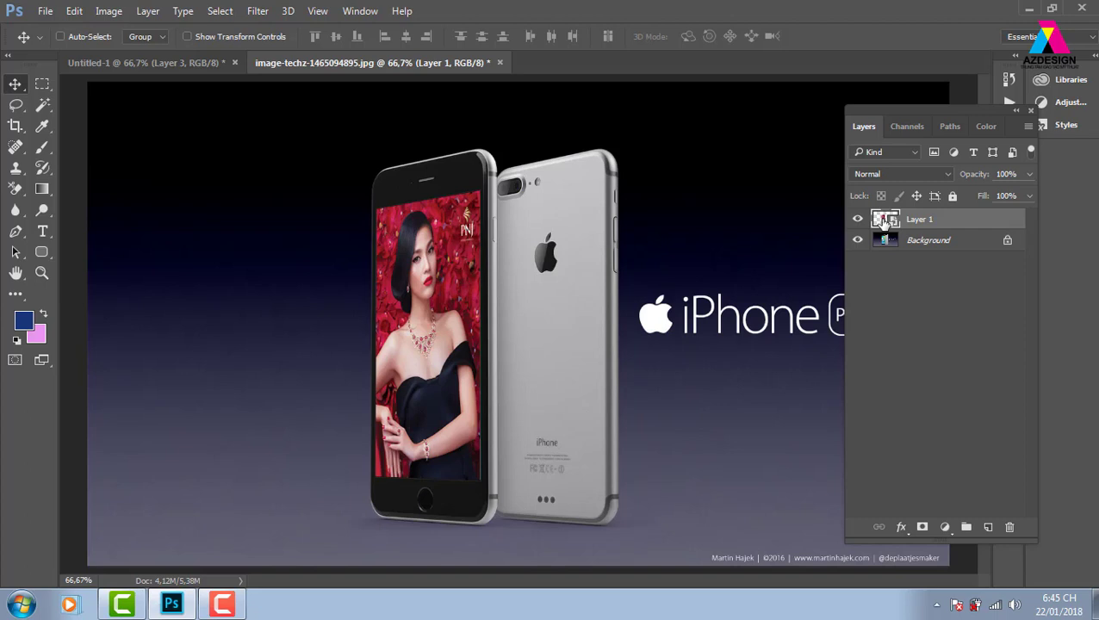
Open Layer 1's smart object contents alongside the 800-PNJ_52 green-dress portrait.
double_click(885, 220)
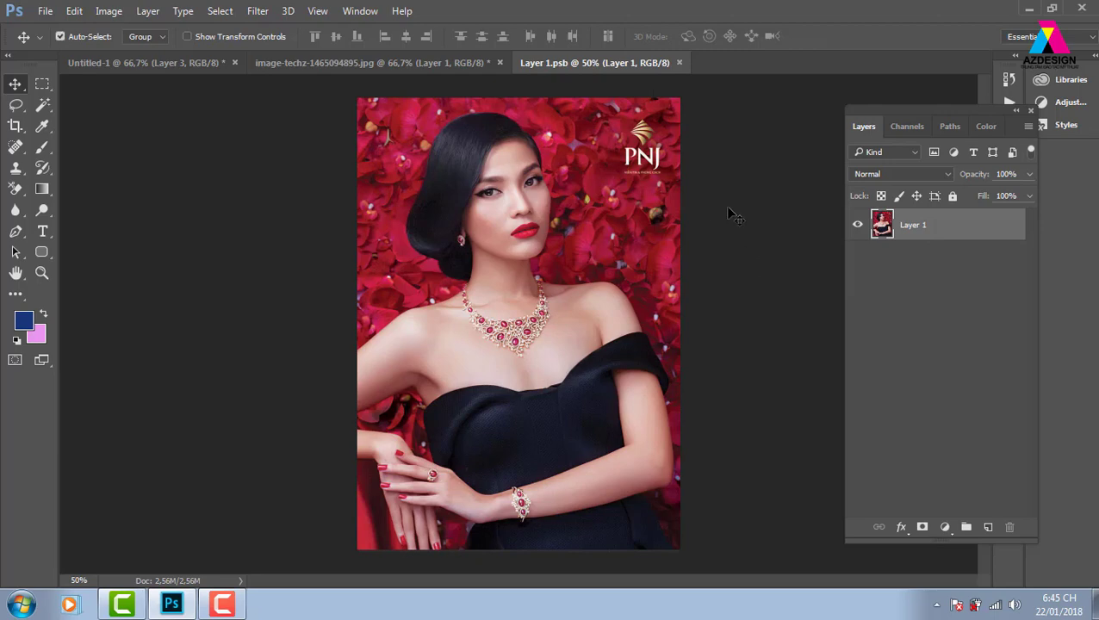
left_click(377, 61)
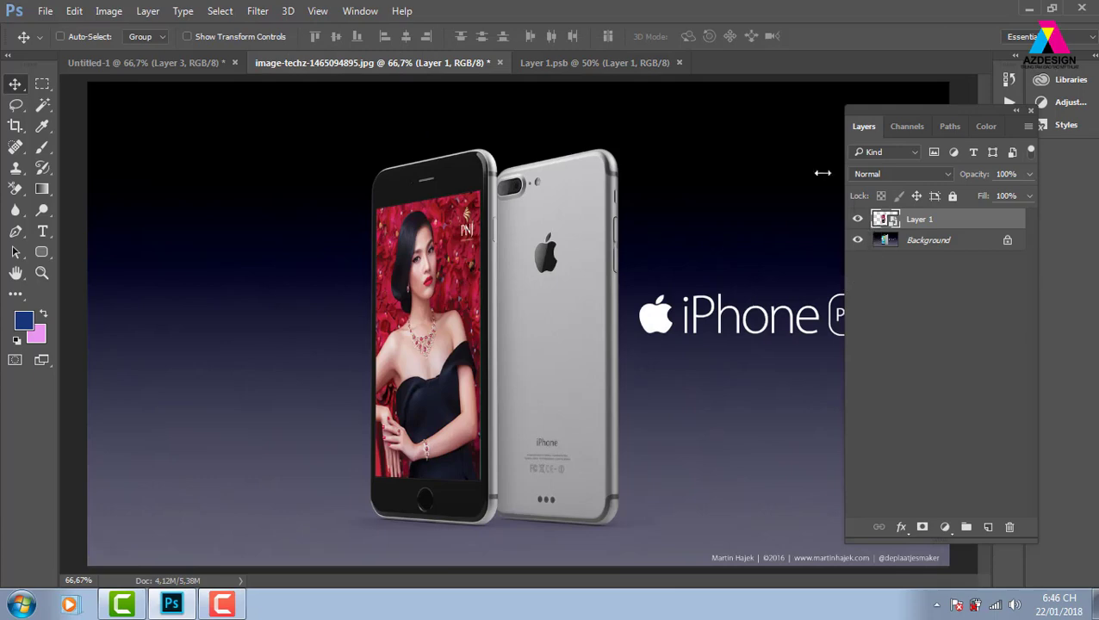
left_click(584, 63)
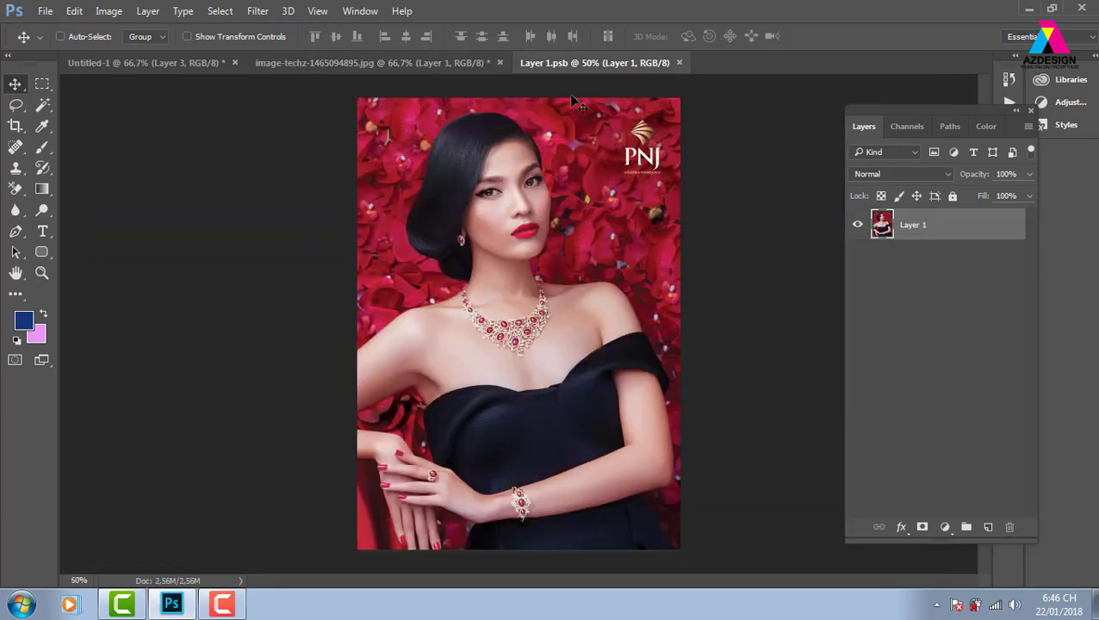
key("ctrl+o")
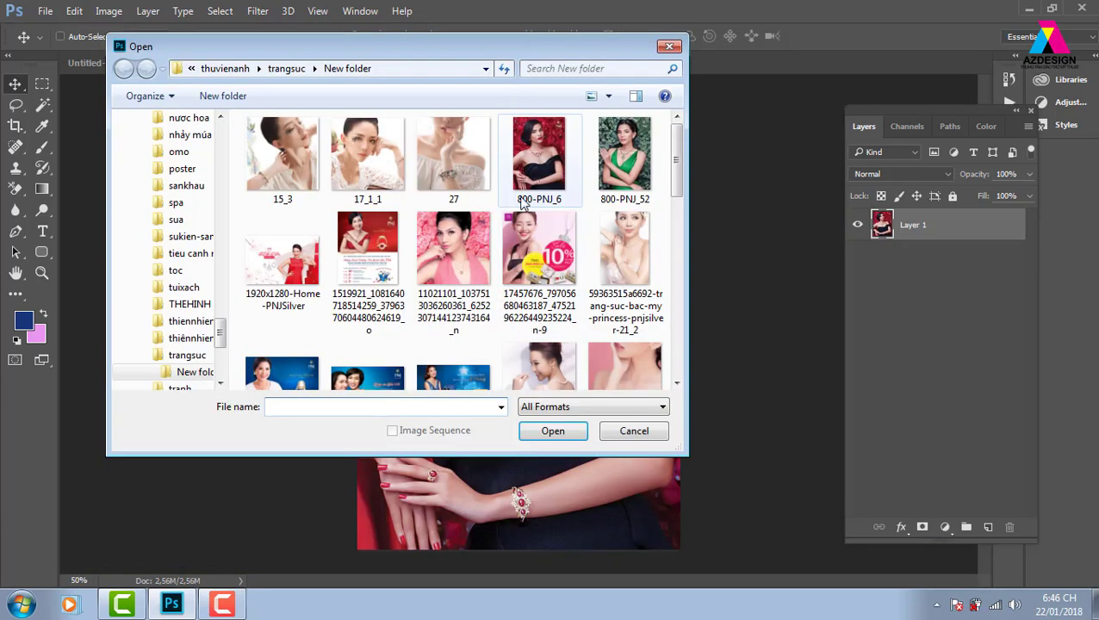
left_click(615, 185)
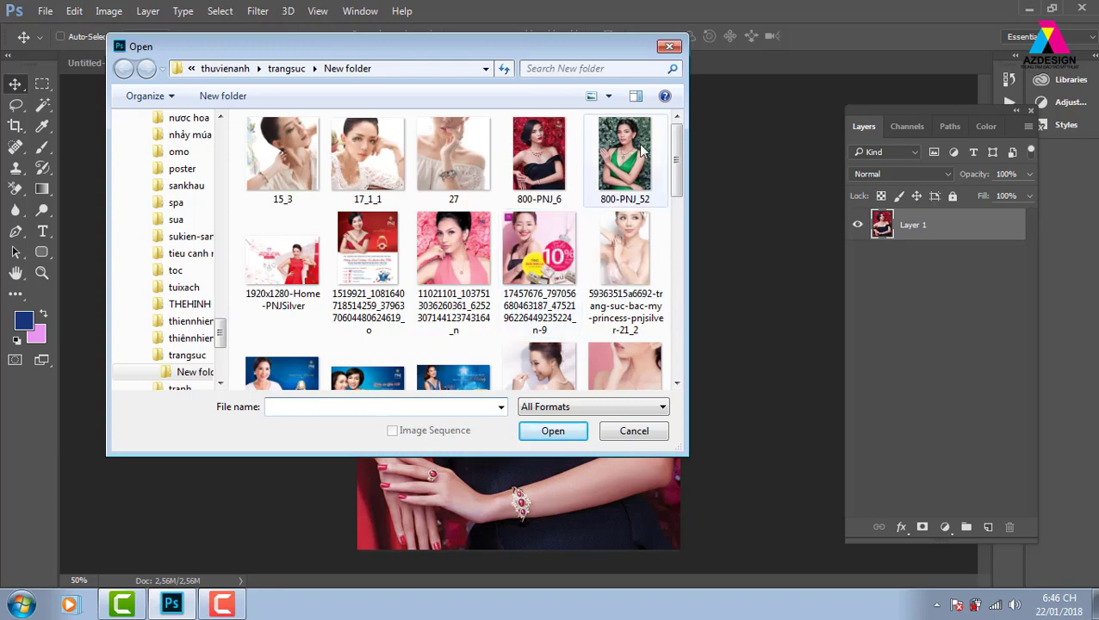
left_click(559, 431)
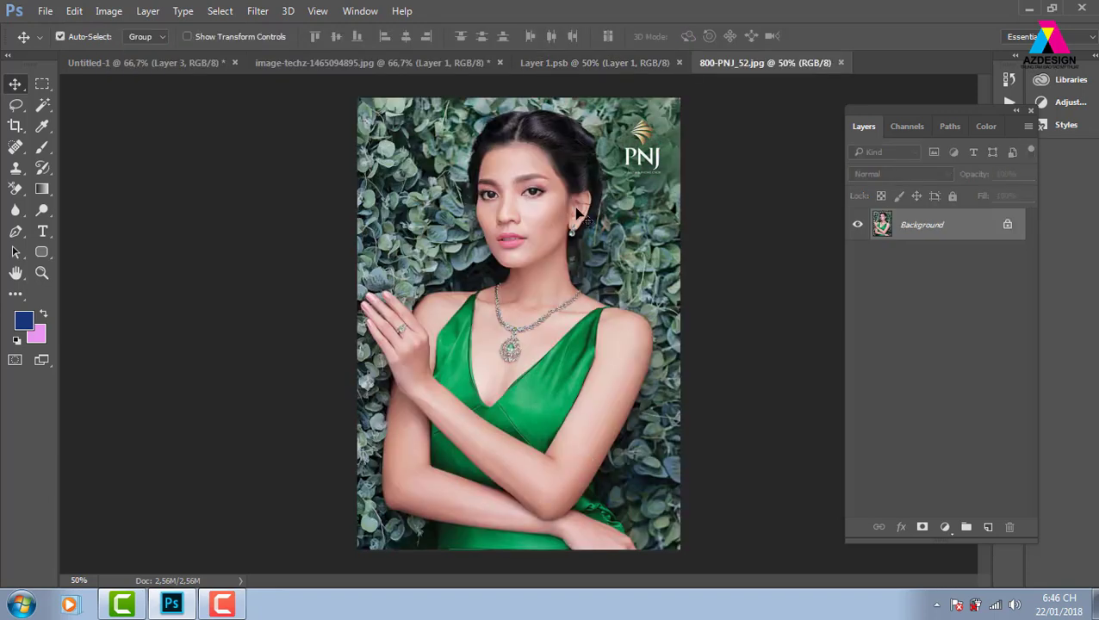
Paste the whole portrait into Layer 1.psb, save it, and return to the iPhone mockup.
key("ctrl+a")
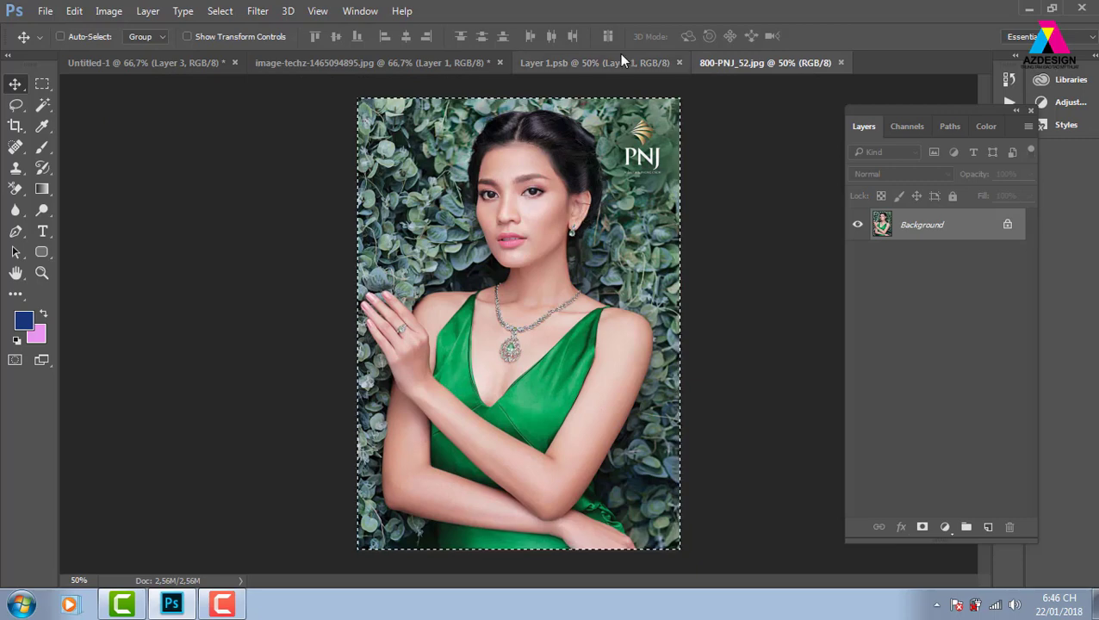
left_click(625, 62)
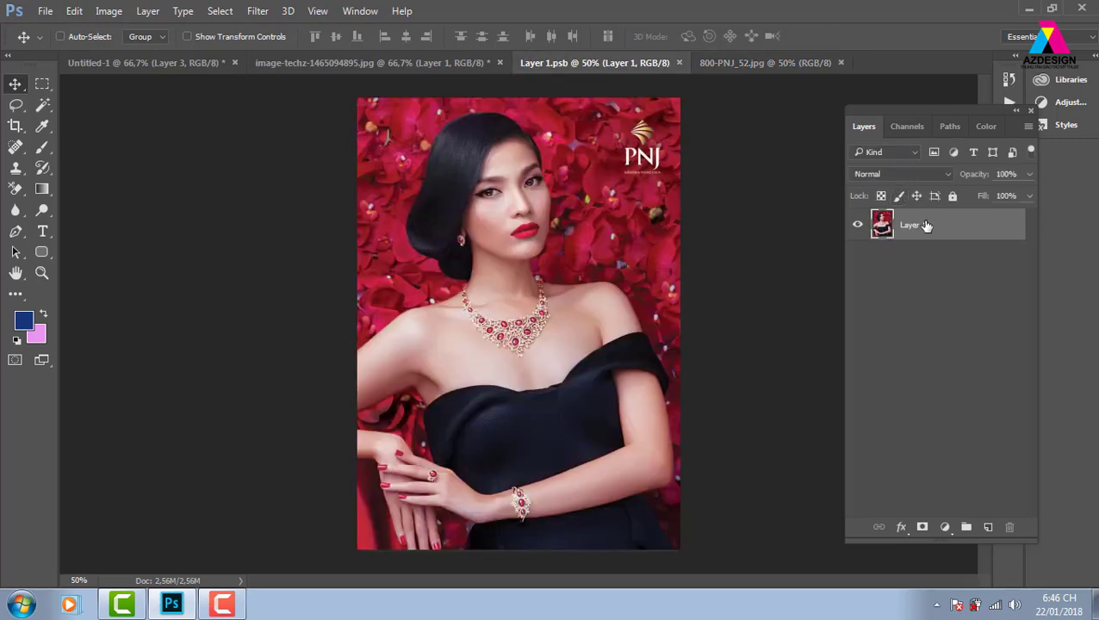
key("ctrl+v")
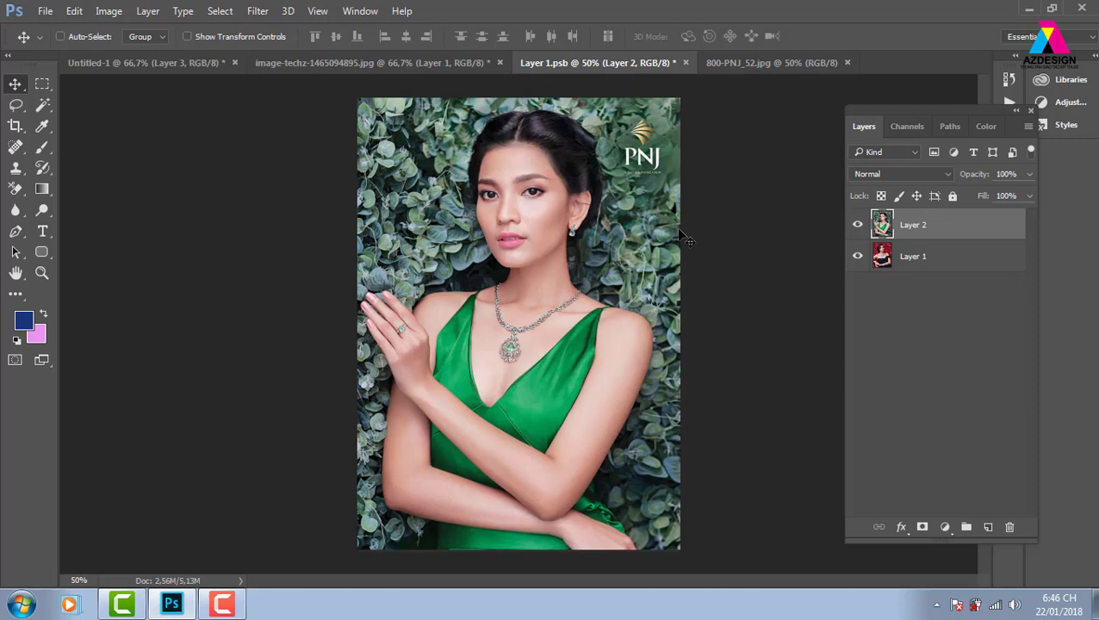
key("ctrl")
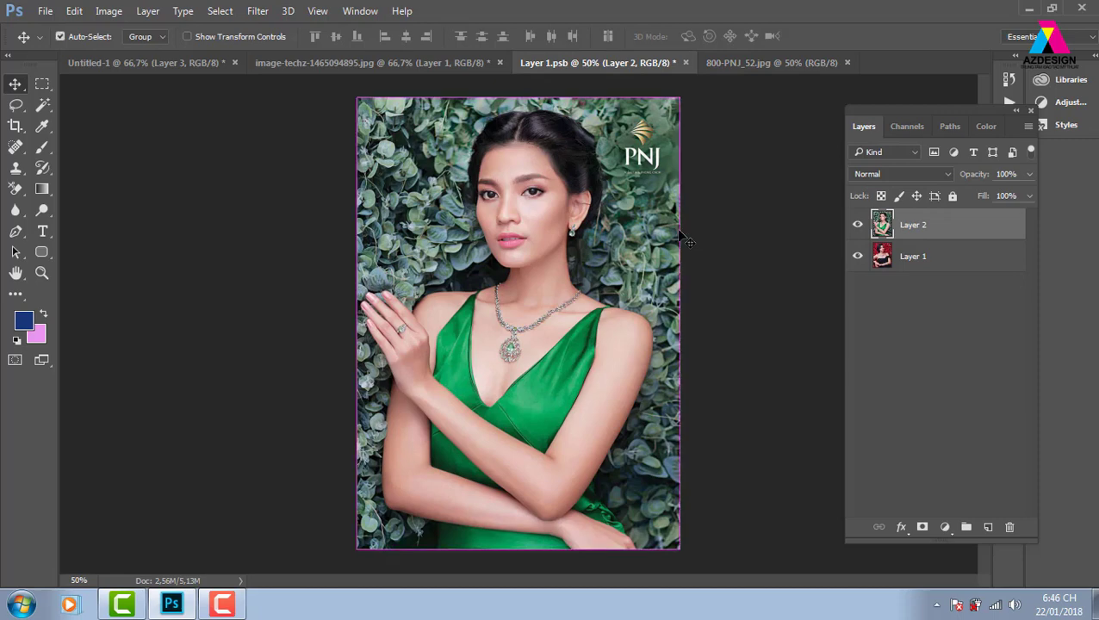
left_click(44, 10)
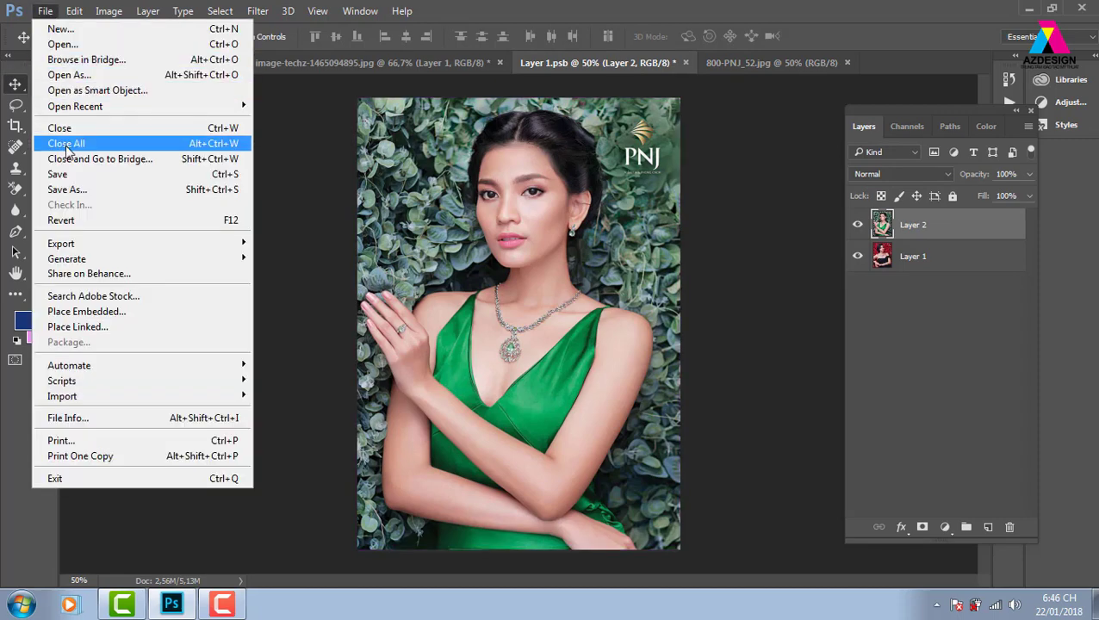
left_click(71, 176)
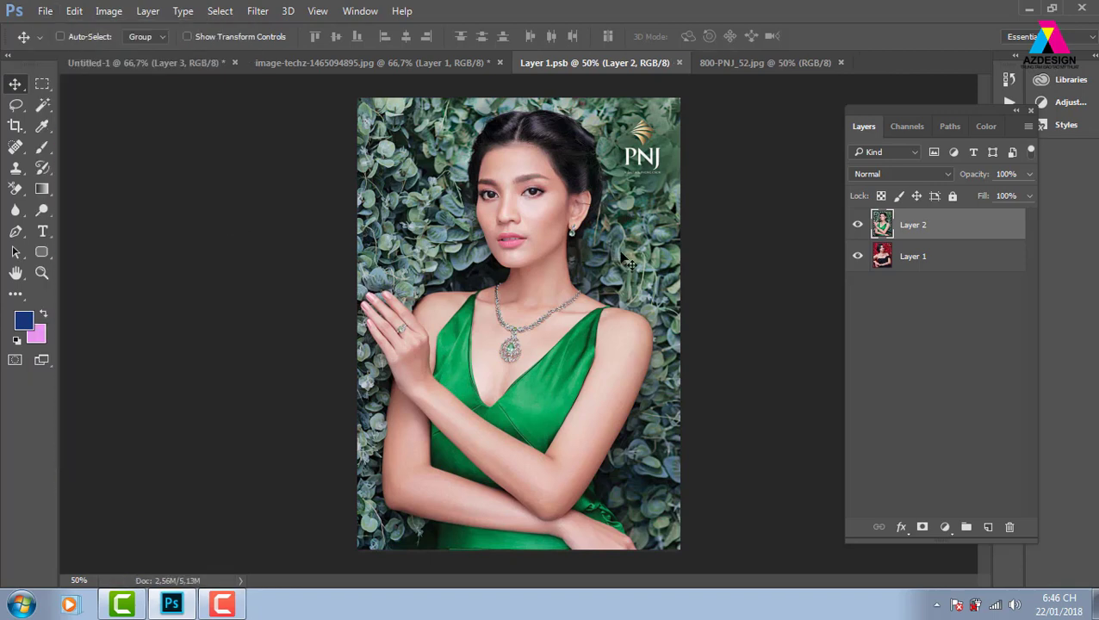
left_click(398, 65)
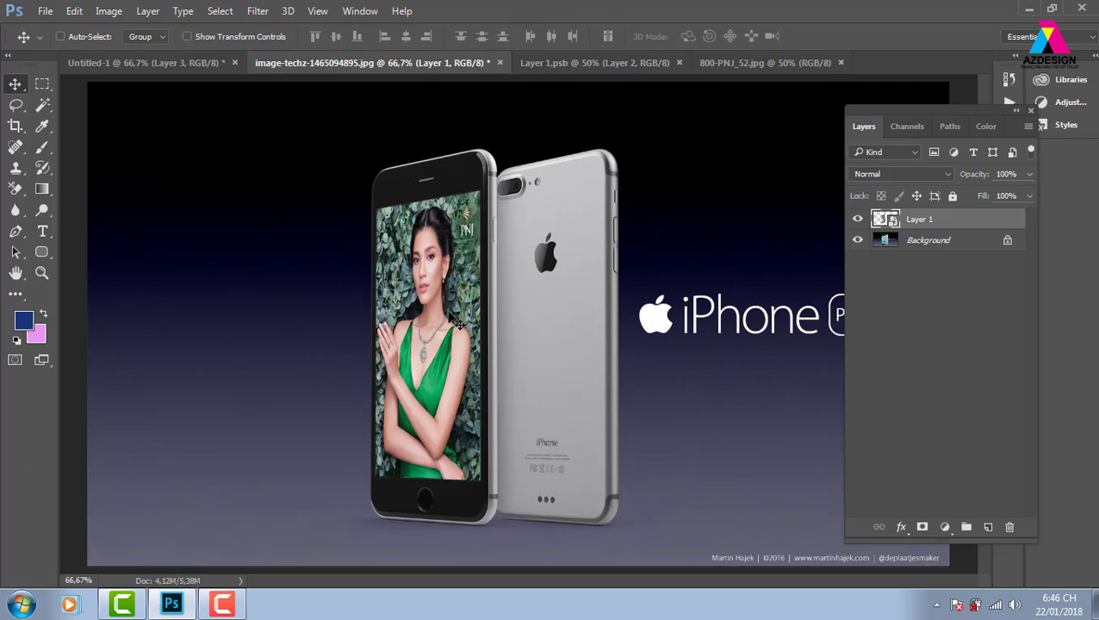
Add an empty Layer 3 above the green-dress portrait in Layer 1.psb.
left_click(755, 65)
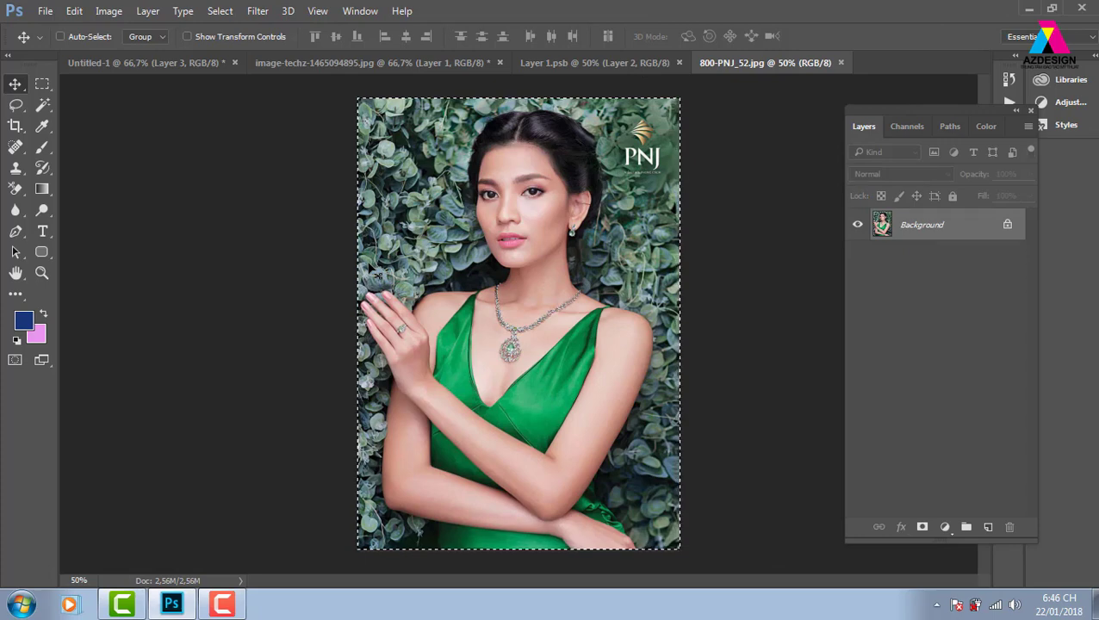
left_click(581, 68)
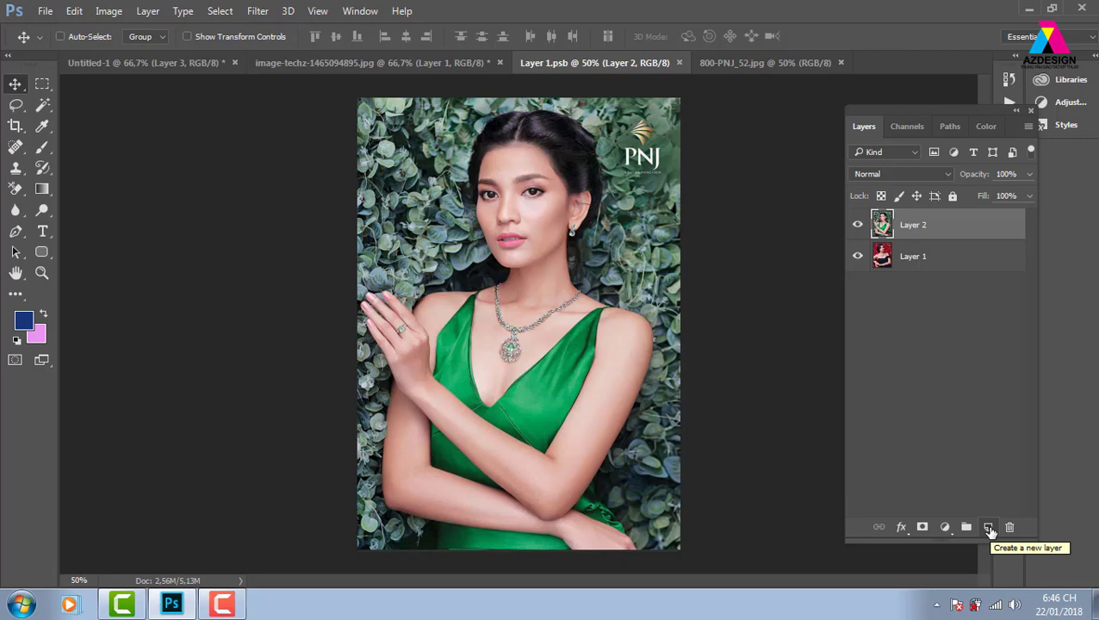
left_click(989, 527)
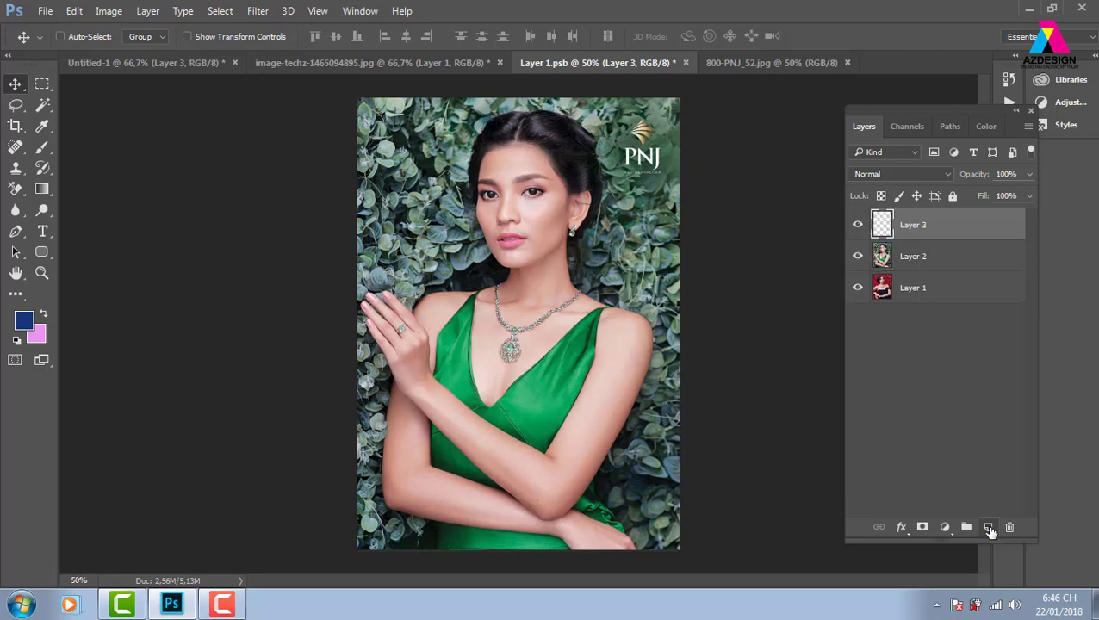
Draw a black-to-white gradient on Layer 3 in Multiply mode and save the portrait.
key("g")
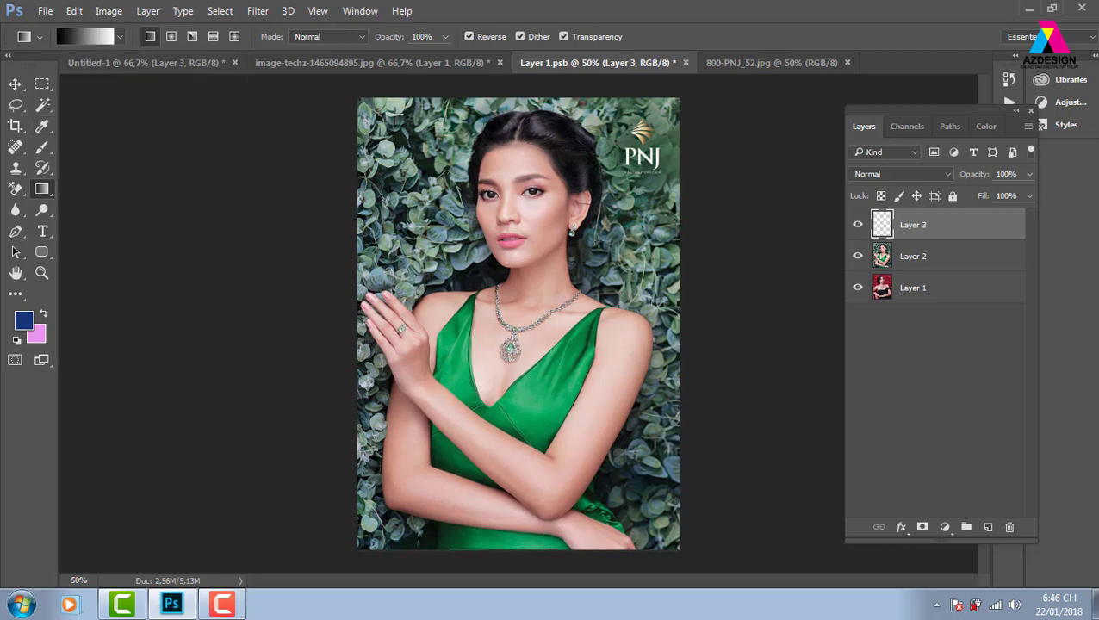
left_click_drag(638, 305, 441, 305)
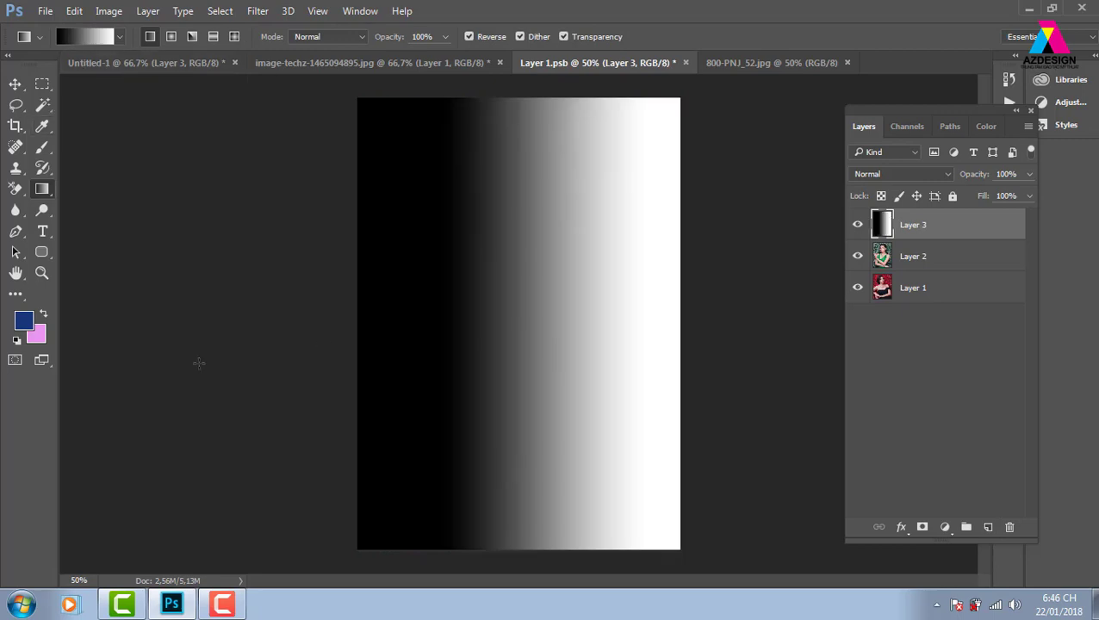
left_click(940, 177)
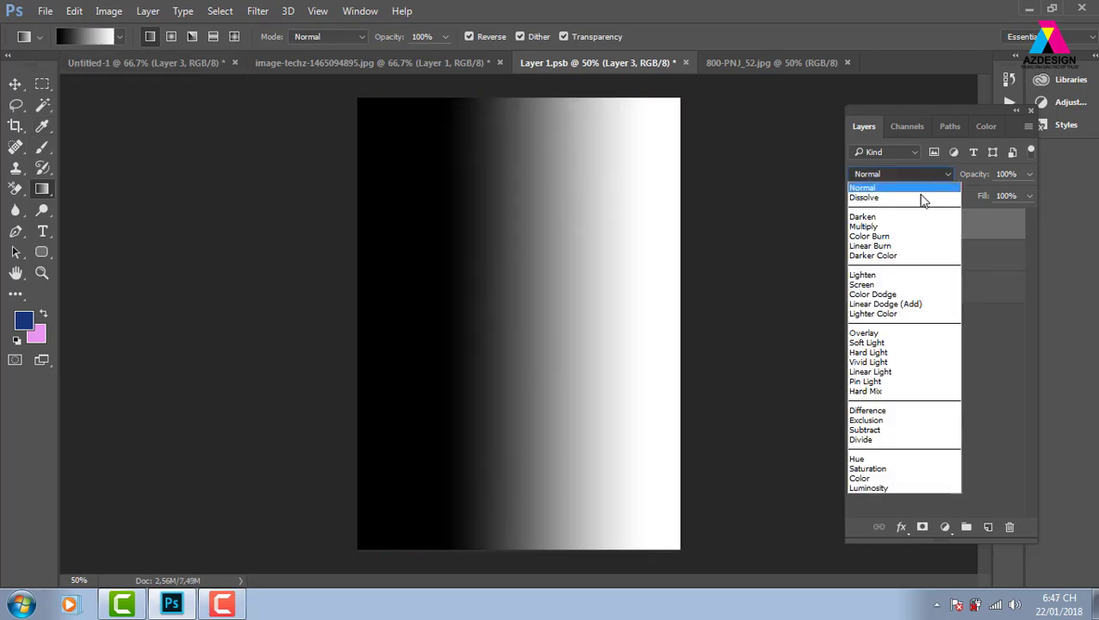
left_click(899, 228)
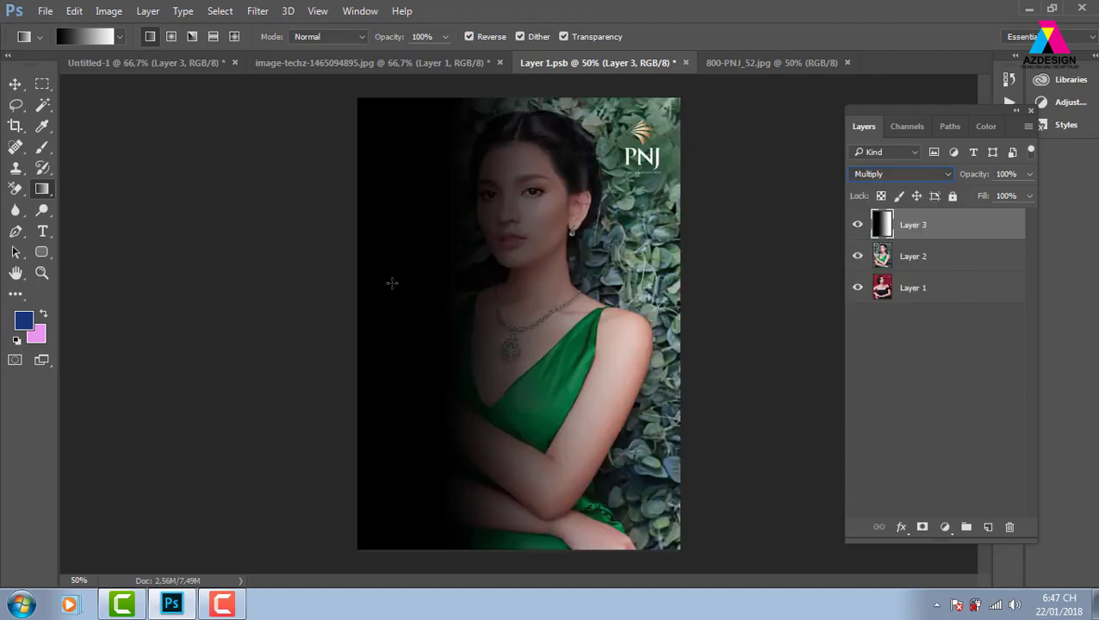
mouse_move(358, 314)
left_mouse_down()
mouse_move(676, 315)
mouse_move(221, 318)
left_mouse_up()
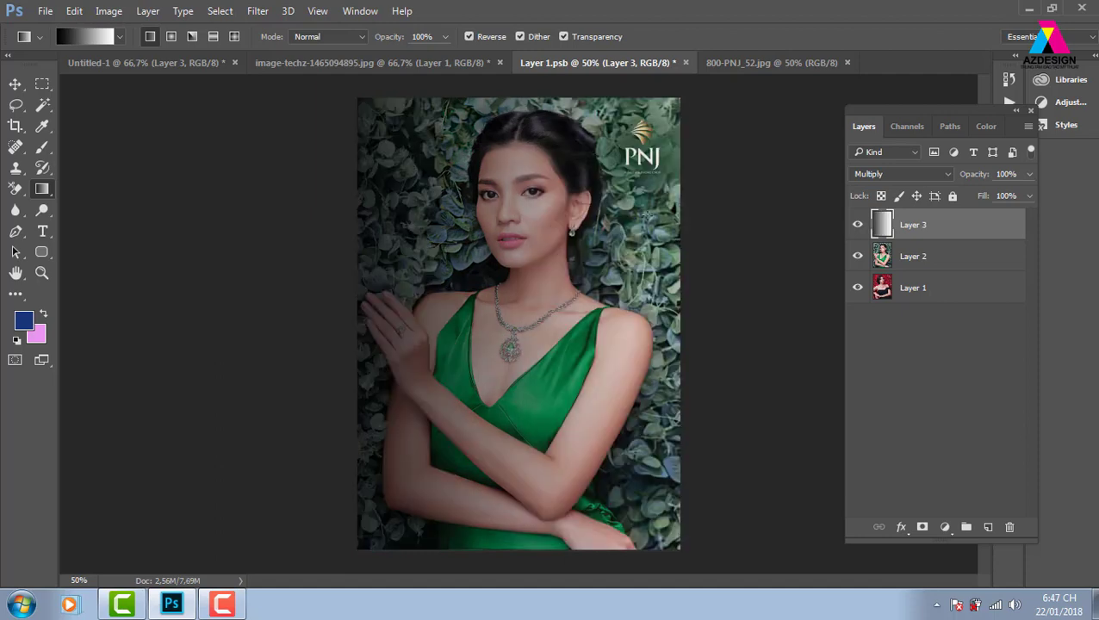
left_click(44, 10)
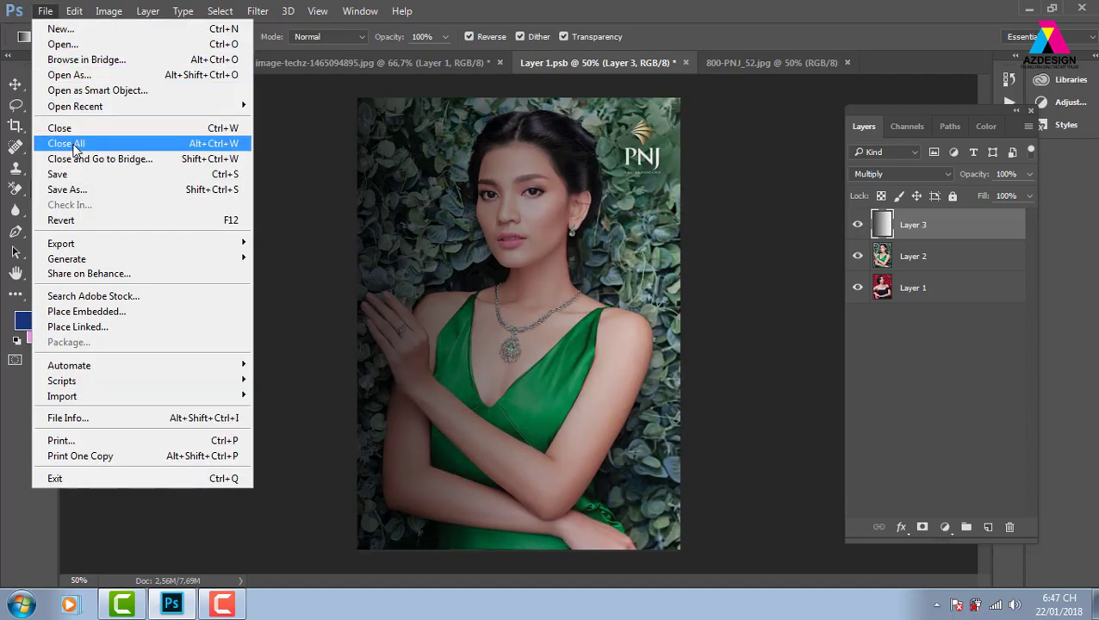
left_click(76, 175)
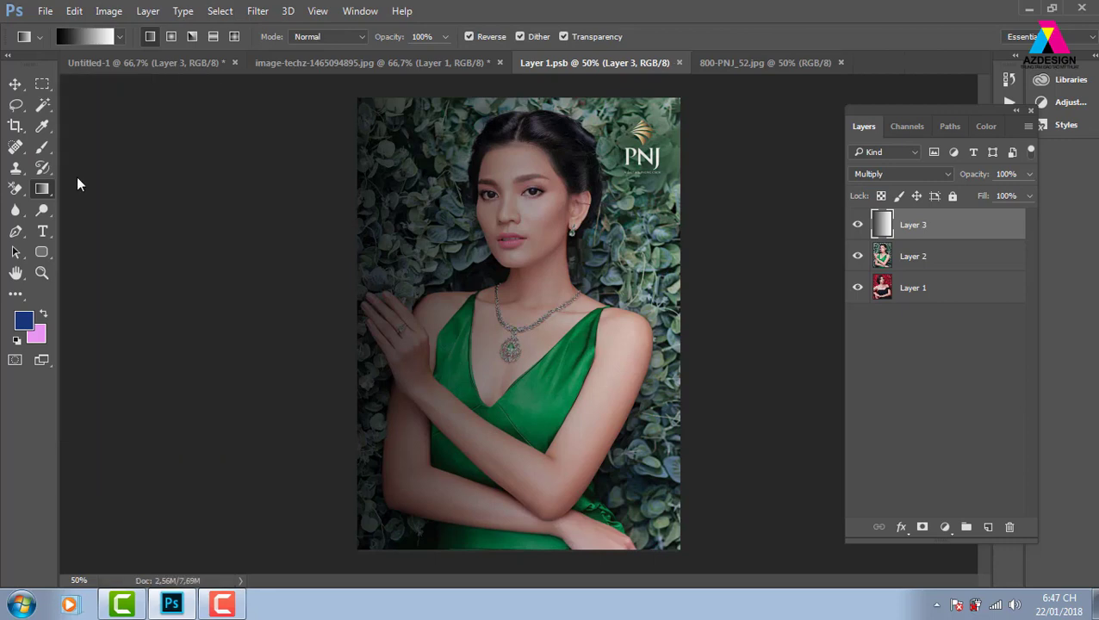
Delete the gradient Layer 3, save the portrait again, and show the Windows desktop.
left_click(401, 63)
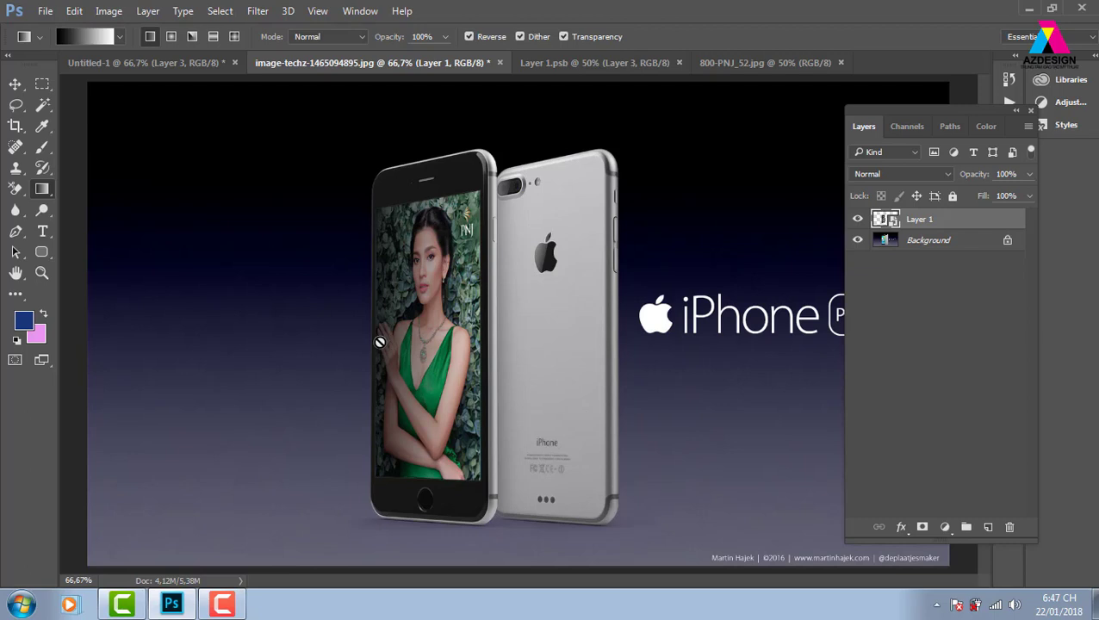
left_click(588, 65)
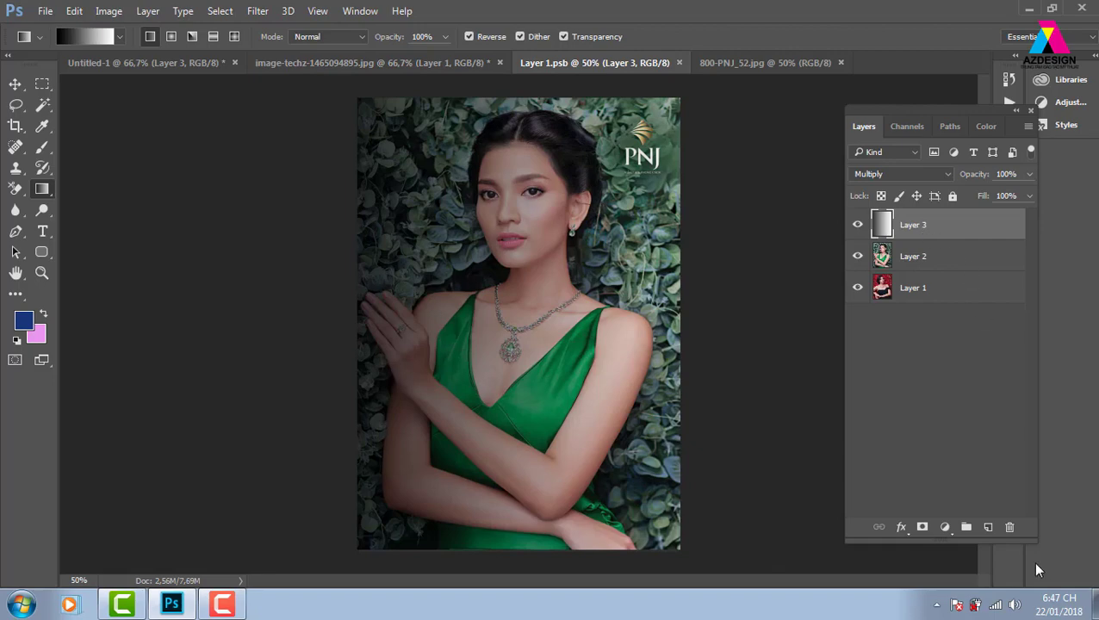
left_click(1009, 527)
left_click(398, 241)
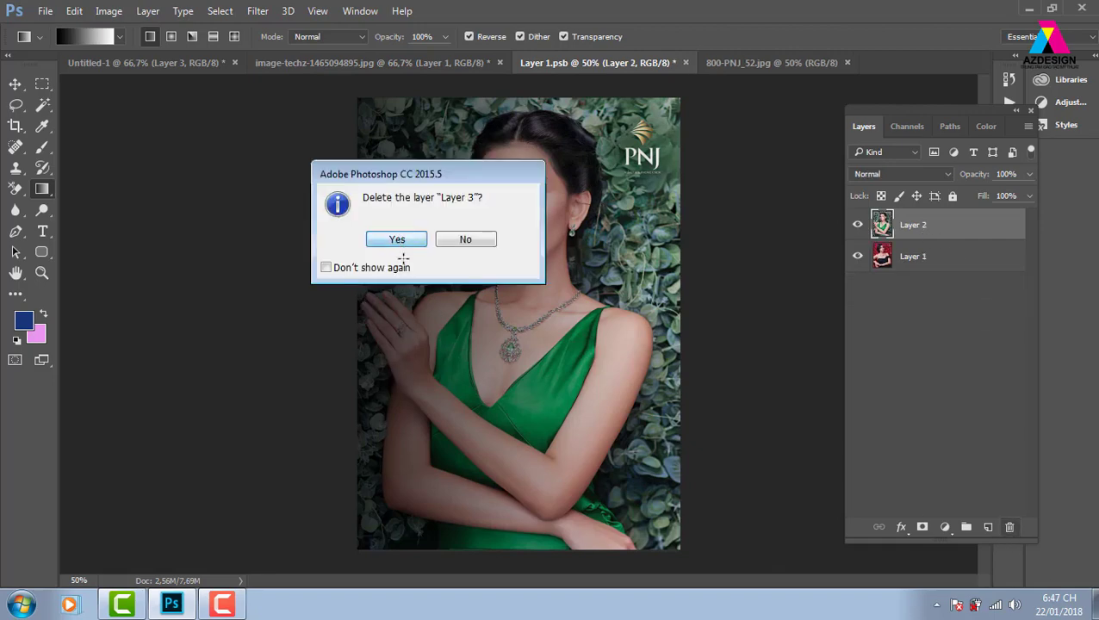
key("ctrl+s")
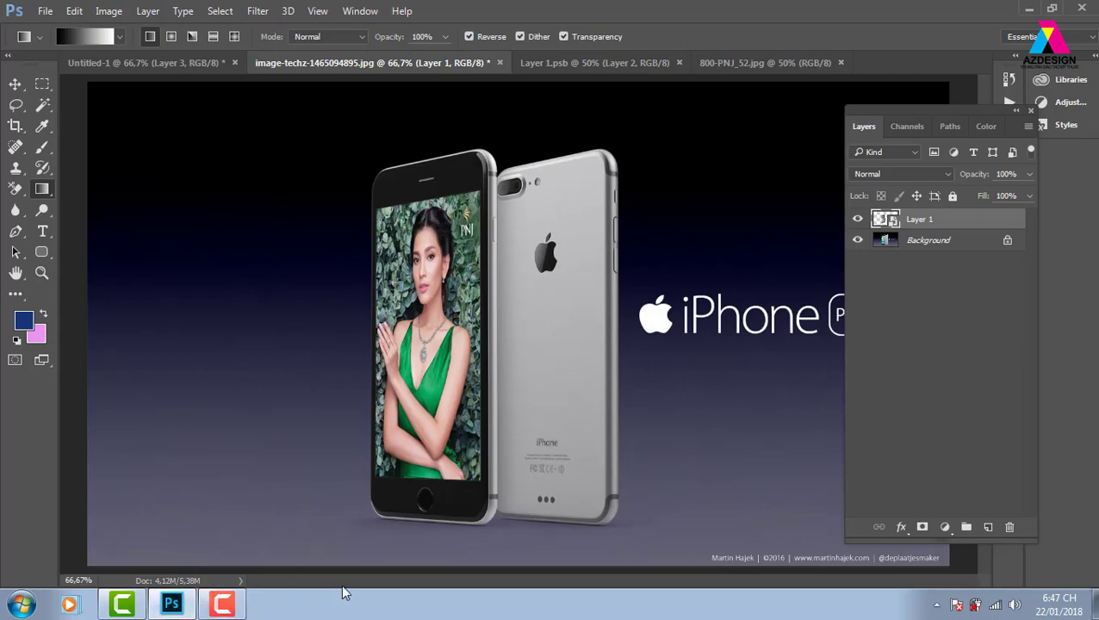
key("super+d")
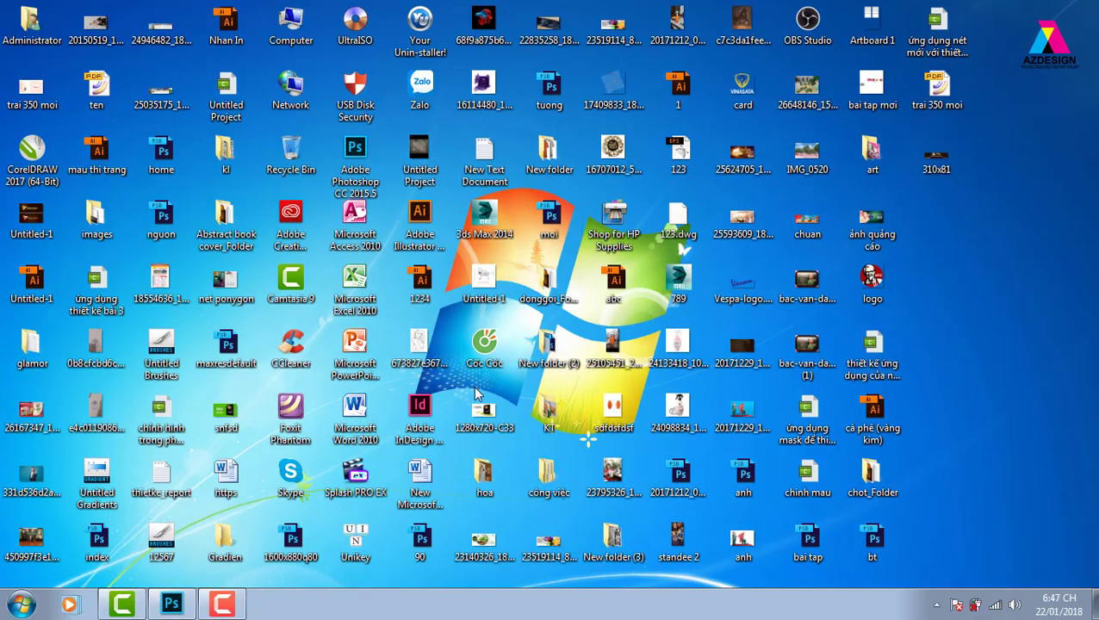
Launch the Cốc Cốc browser from its desktop shortcut.
left_click(493, 342)
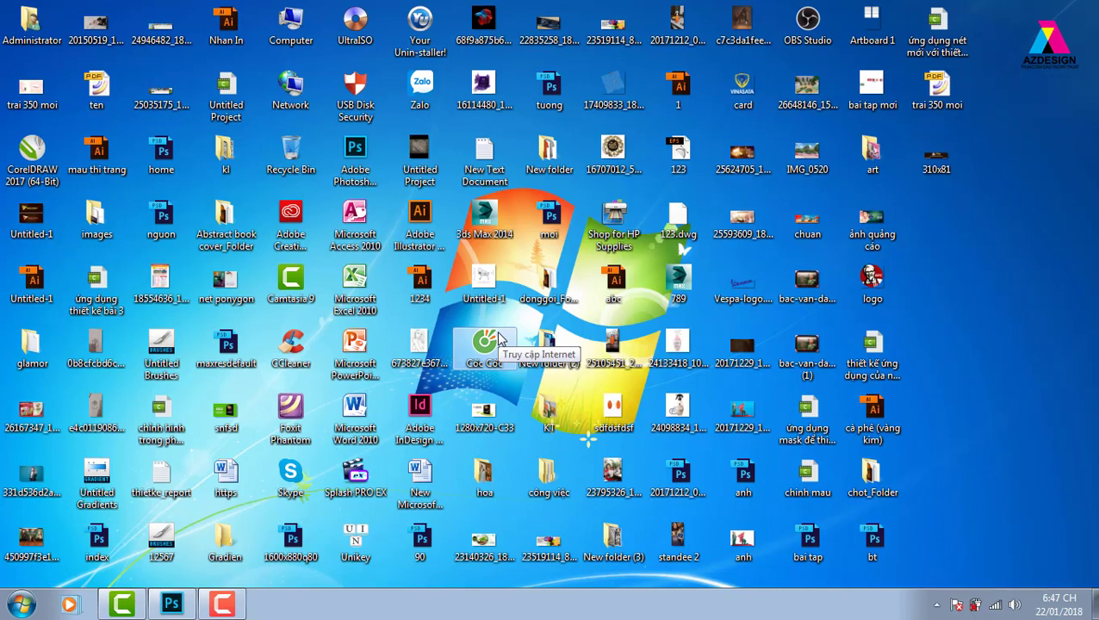
double_click(487, 342)
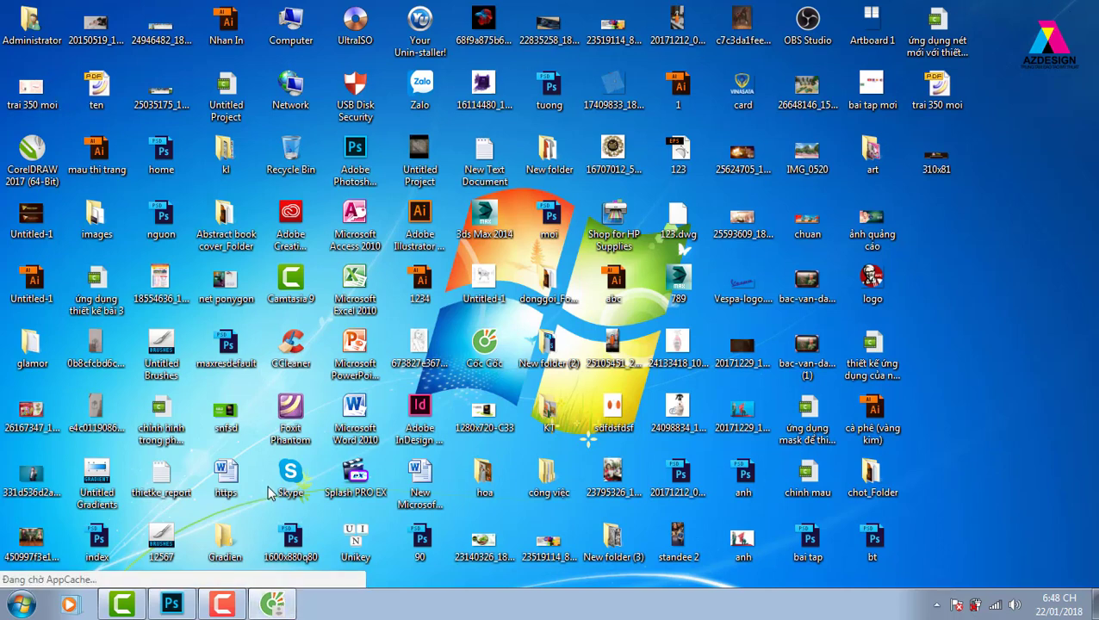
Load the Google homepage in Cốc Cốc.
left_click(272, 603)
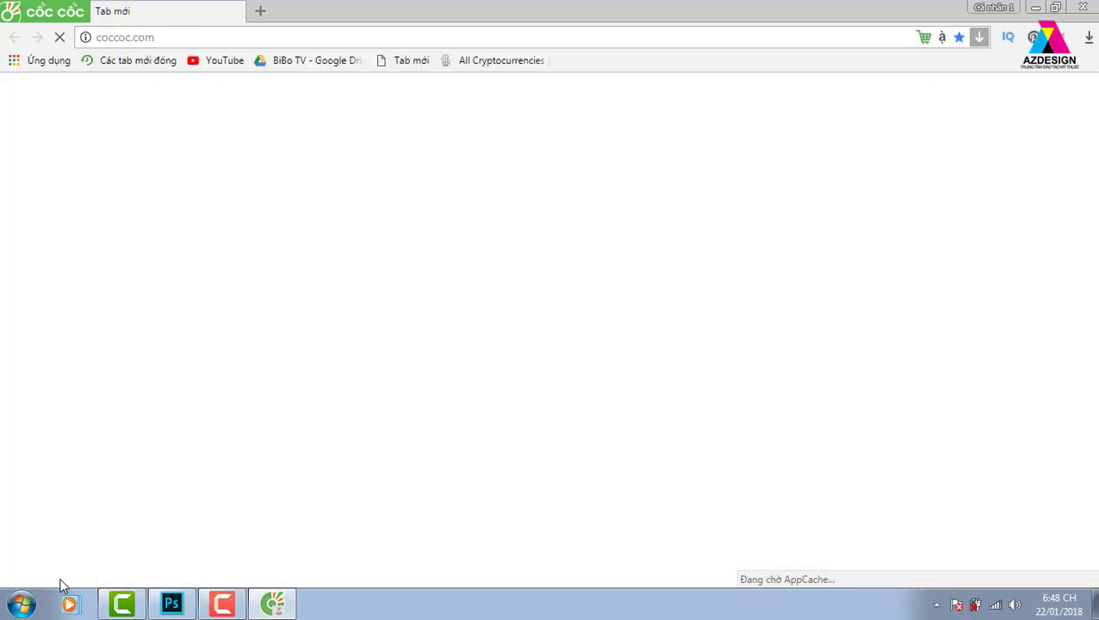
left_click(267, 37)
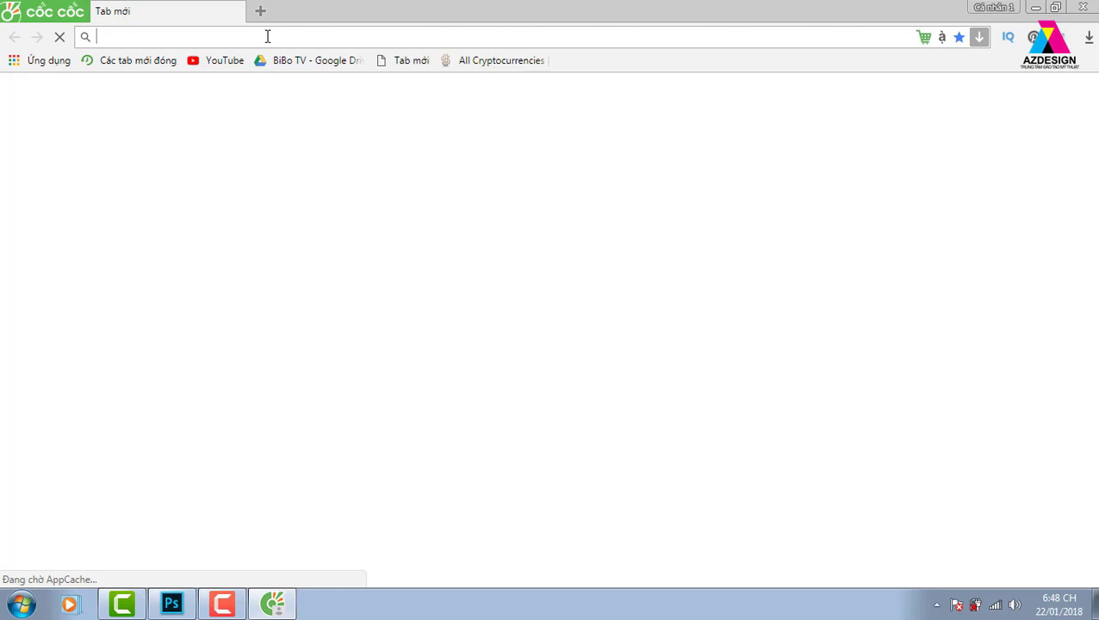
type("go")
key("Return")
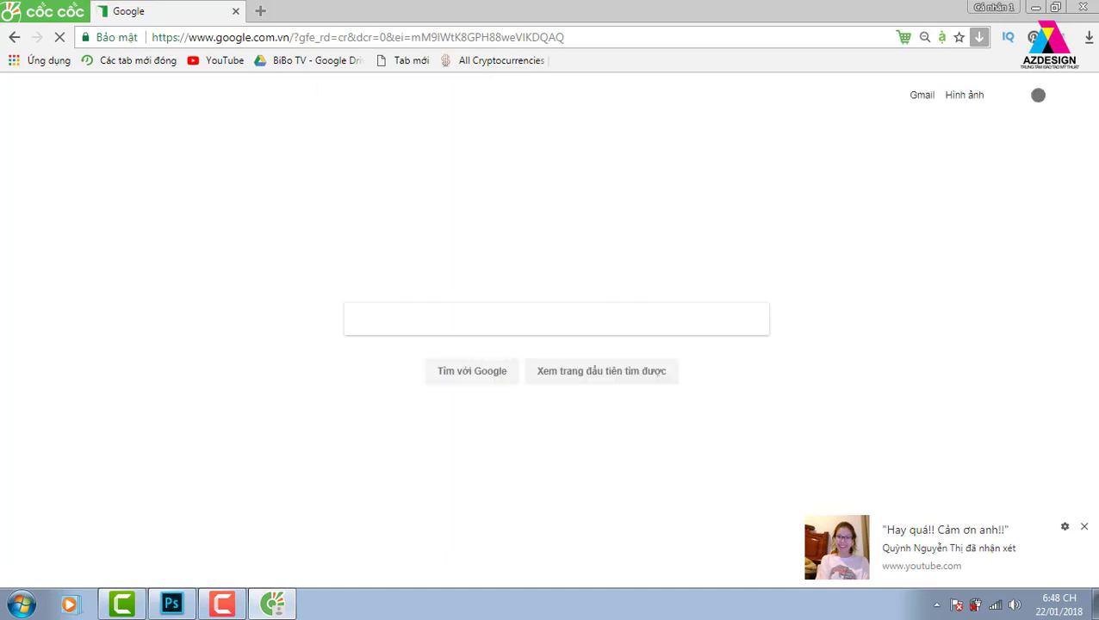
Search Google for 'nhận diện thương hiệu'.
left_click(1085, 531)
type("nhân")
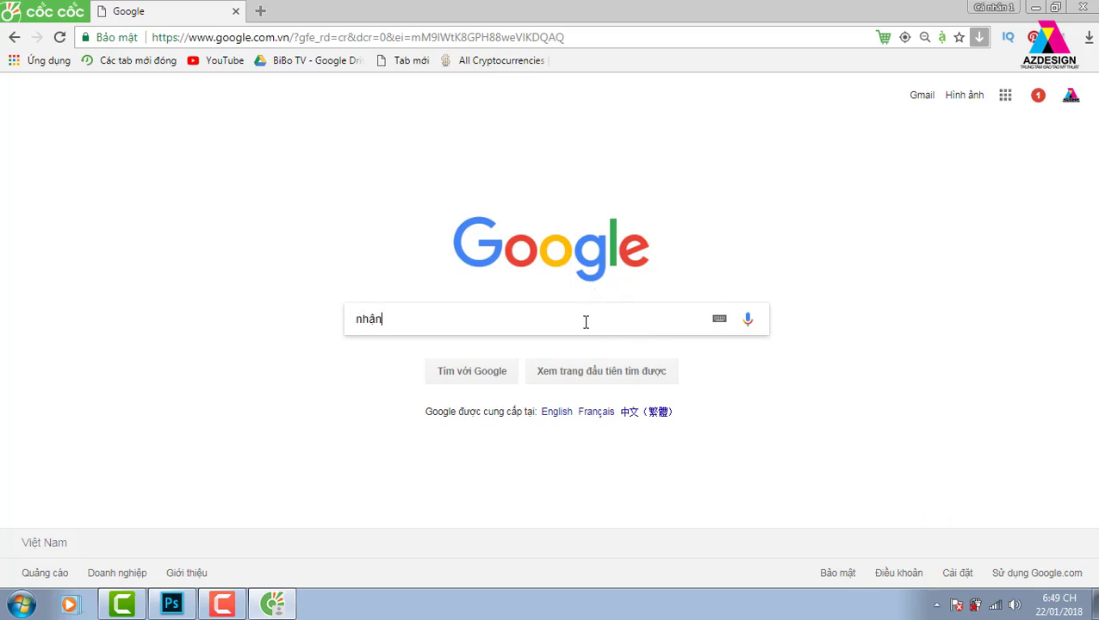
type("diện")
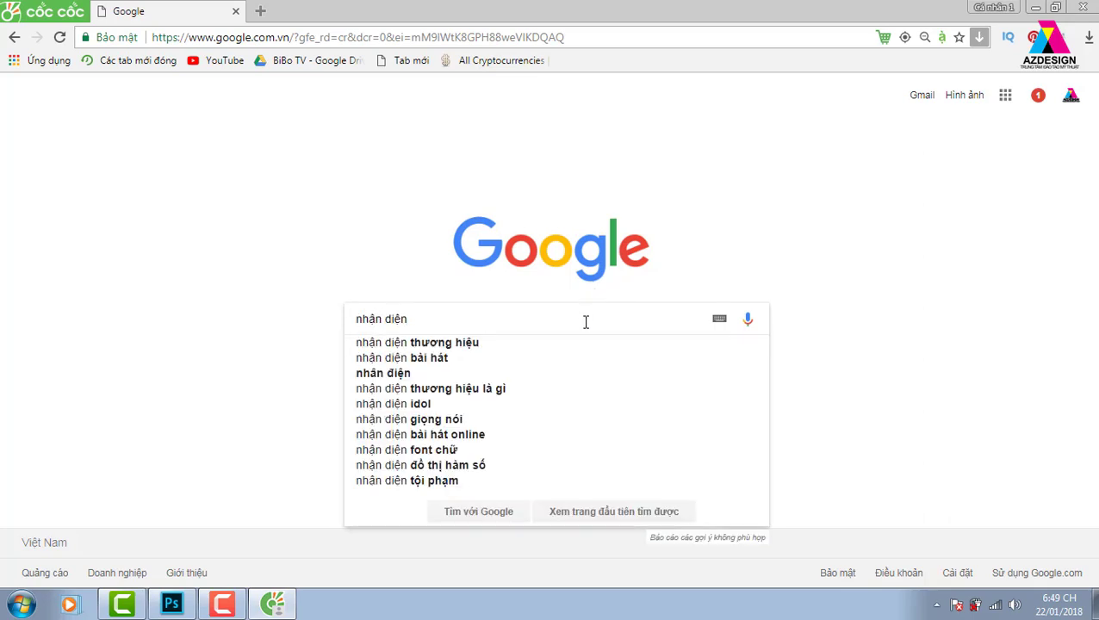
type(" thuơg")
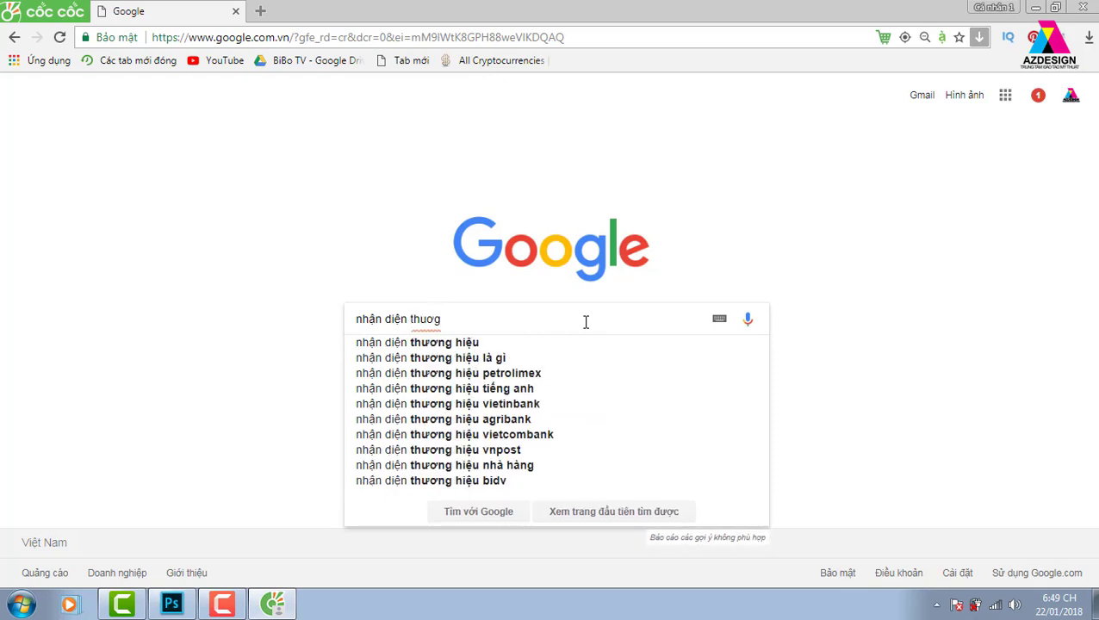
key("BackSpace")
type("ng hie")
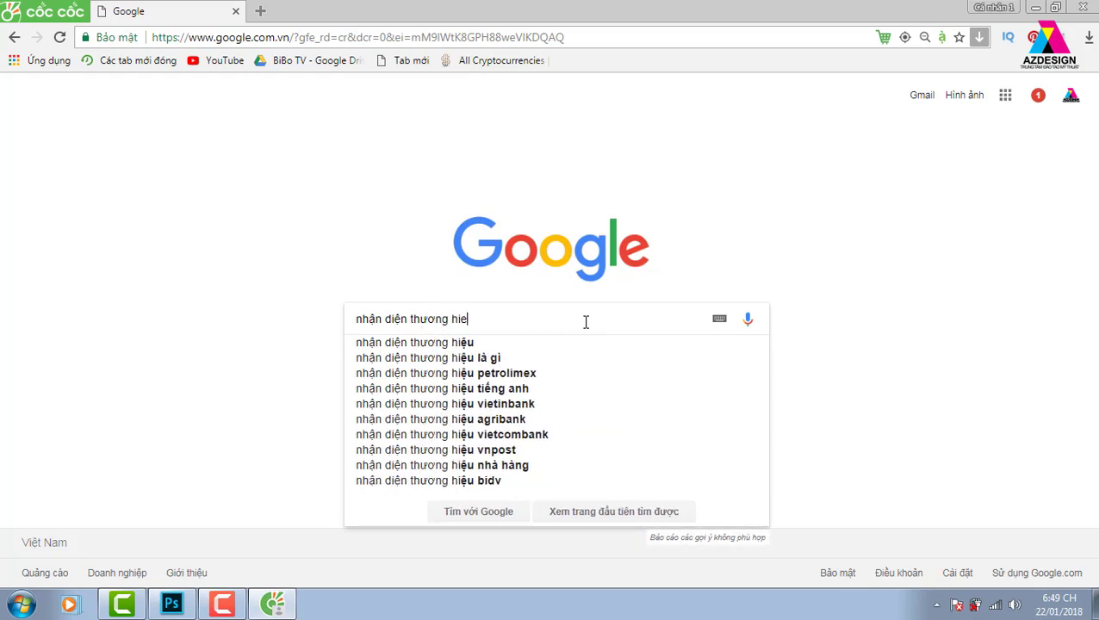
key("BackSpace")
type("ệu")
key("Return")
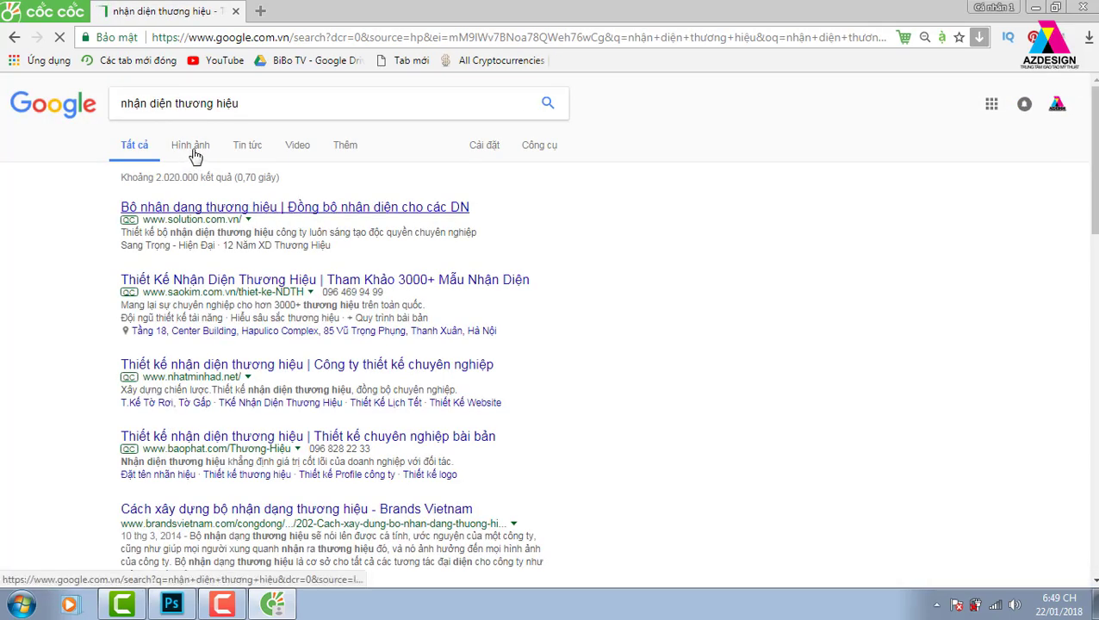
Show image results and open the red-and-black stationery set in a new tab.
left_click(193, 150)
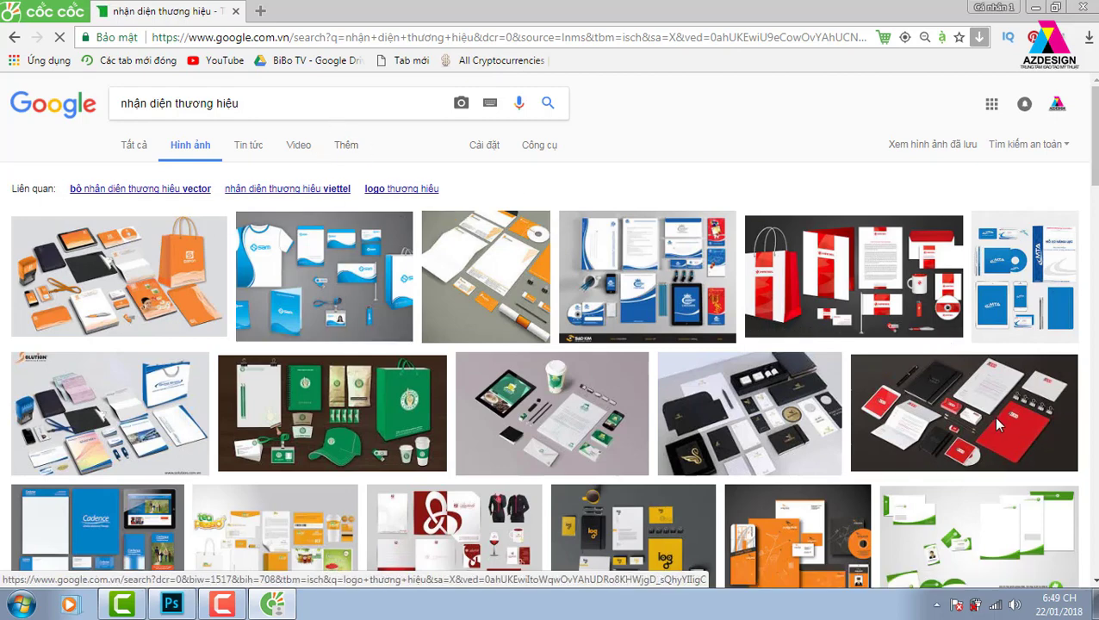
mouse_move(964, 412)
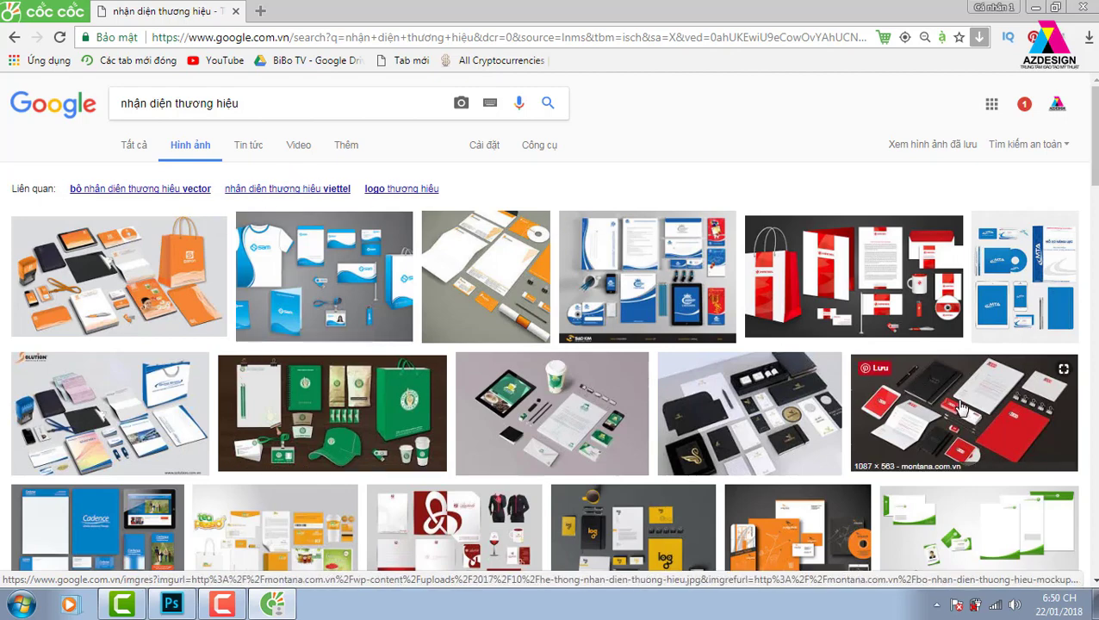
right_click(969, 396)
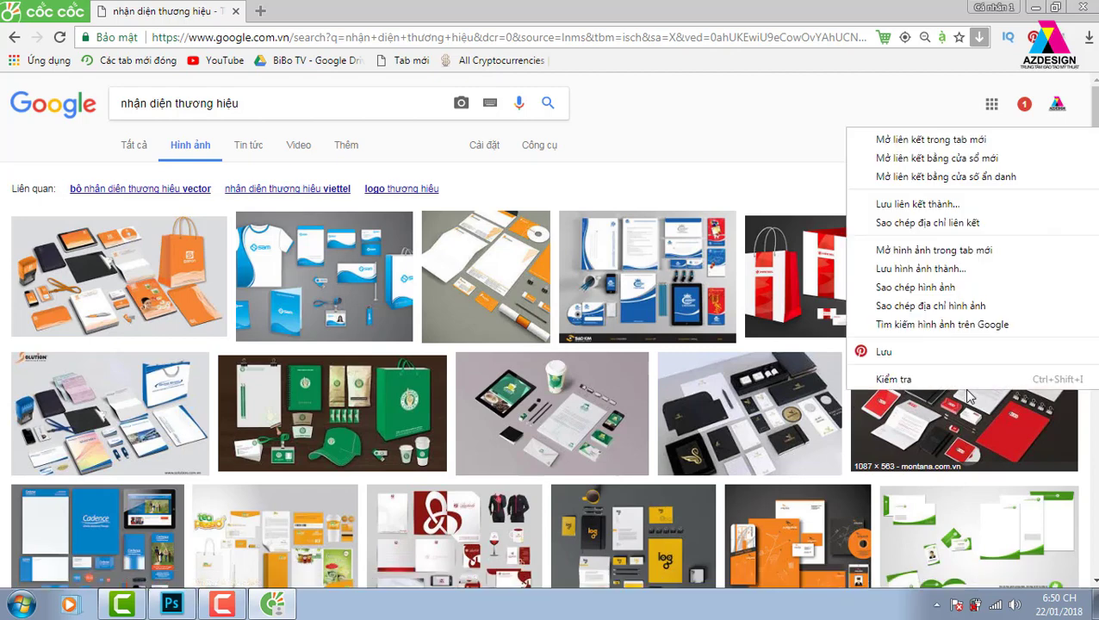
left_click(946, 144)
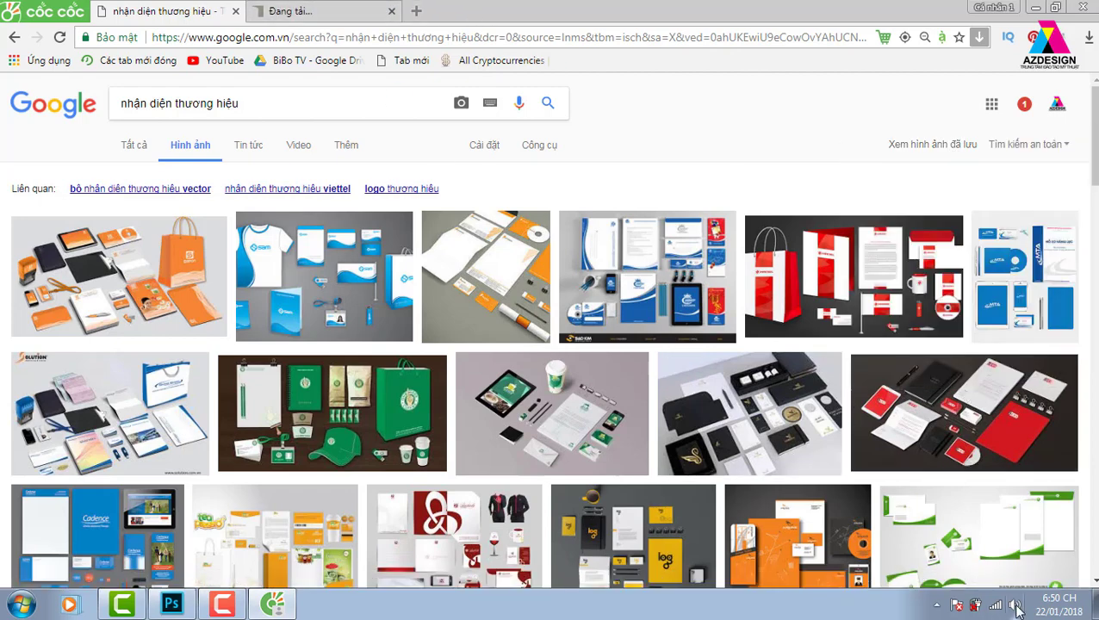
left_click(332, 14)
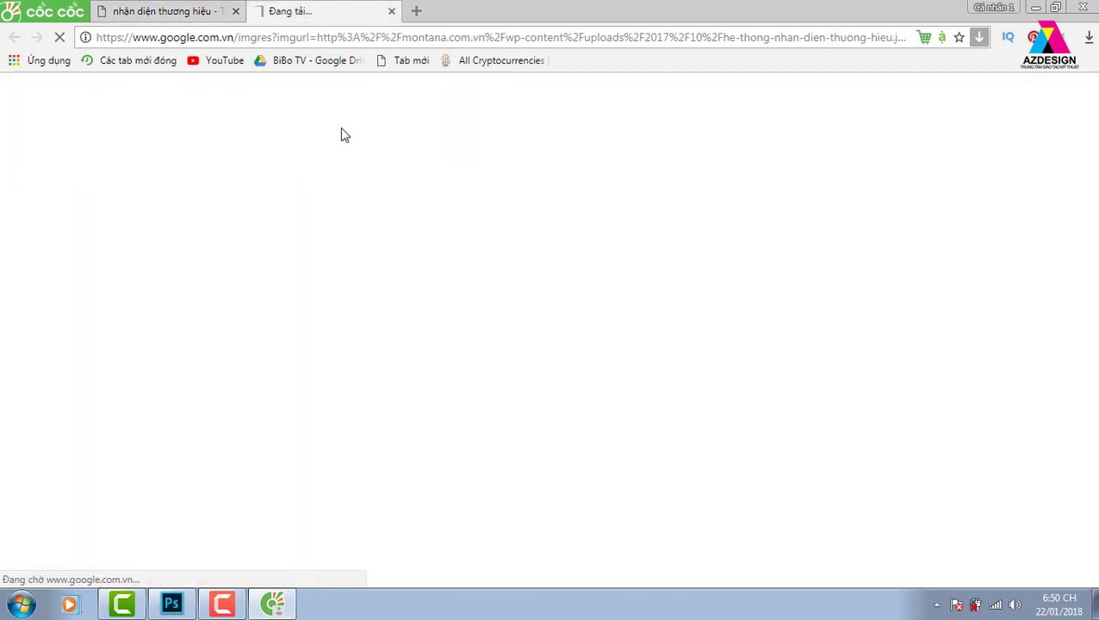
In Photoshop's Open dialog, navigate to Local Disk (D:).
left_click(171, 604)
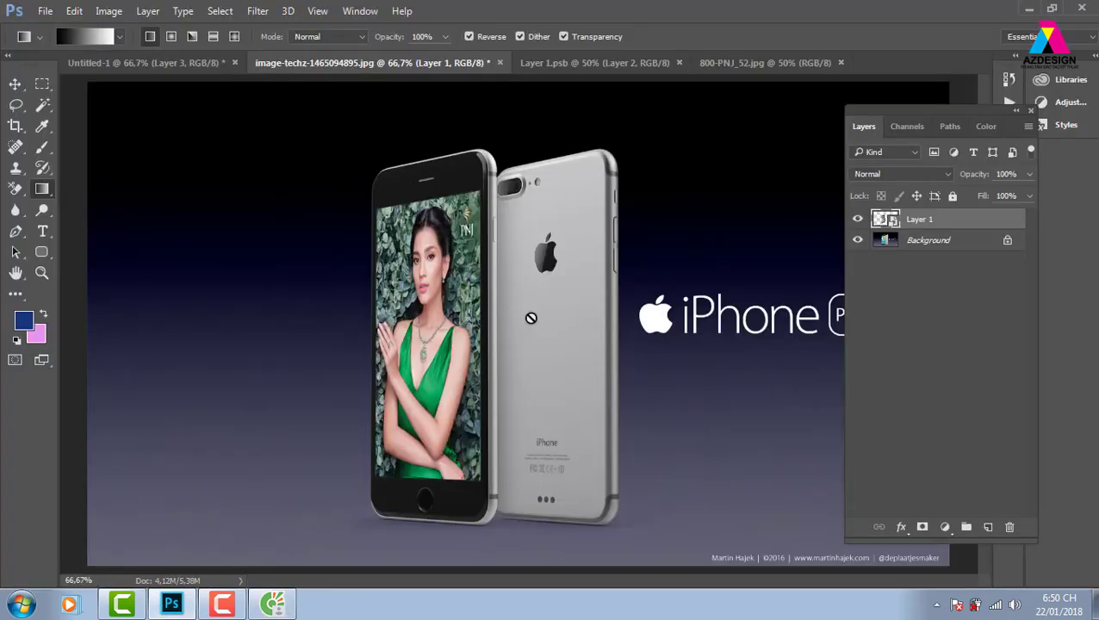
key("ctrl+o")
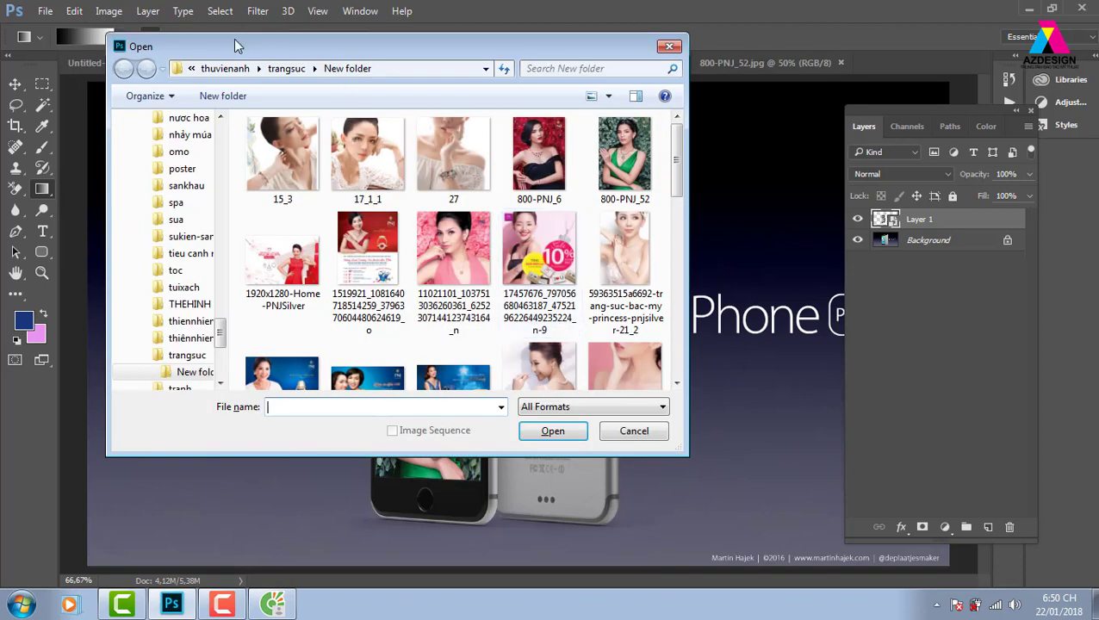
left_click(224, 68)
left_click_drag(221, 232, 230, 125)
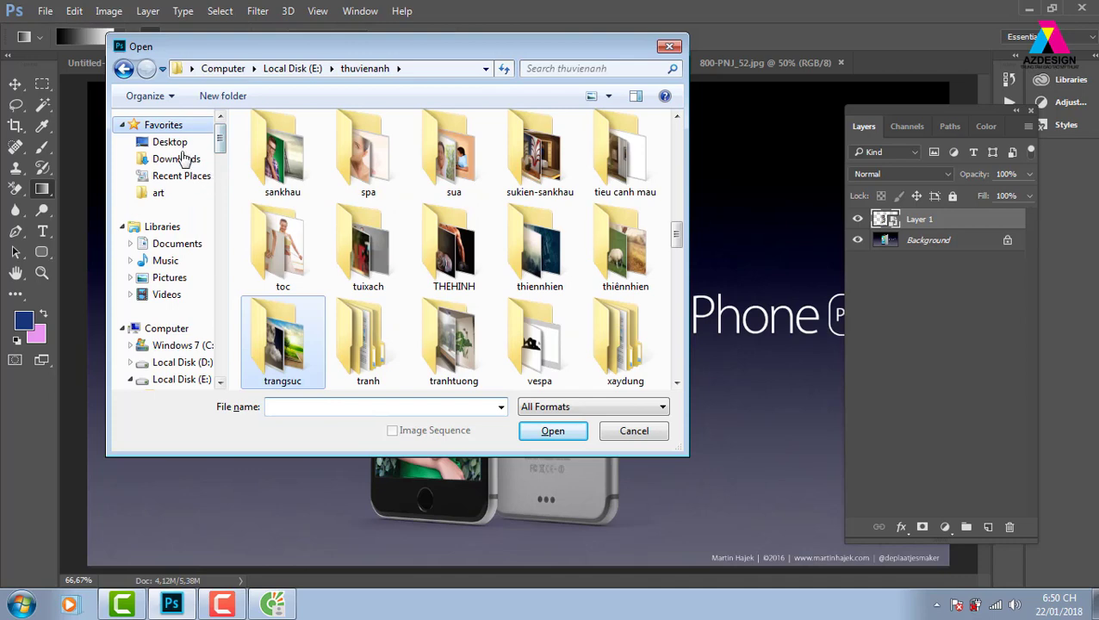
left_click(164, 125)
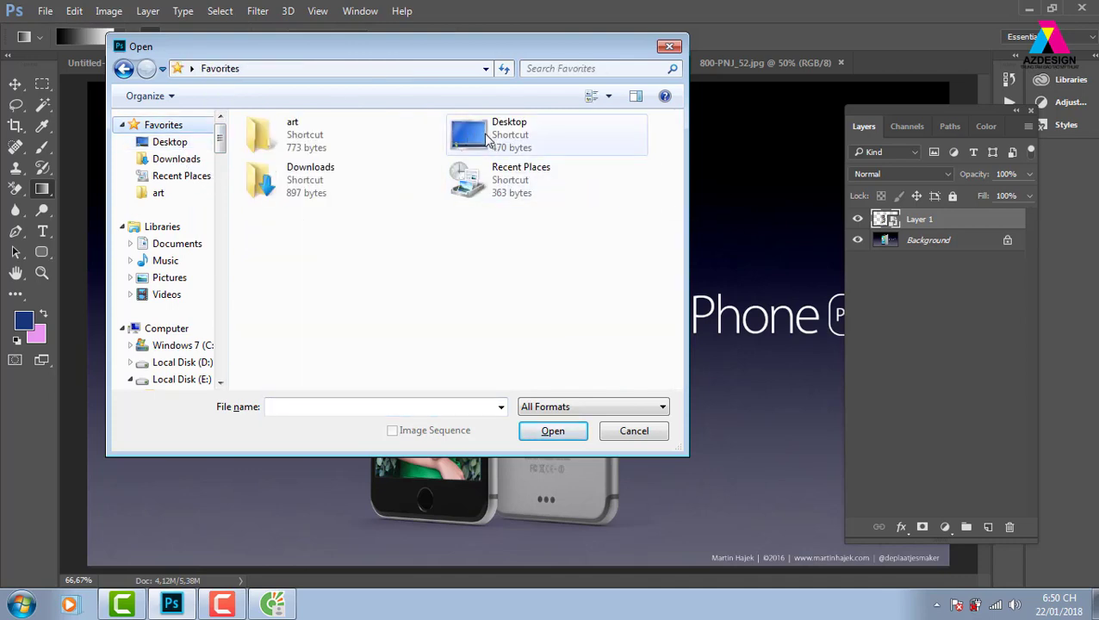
left_click(176, 143)
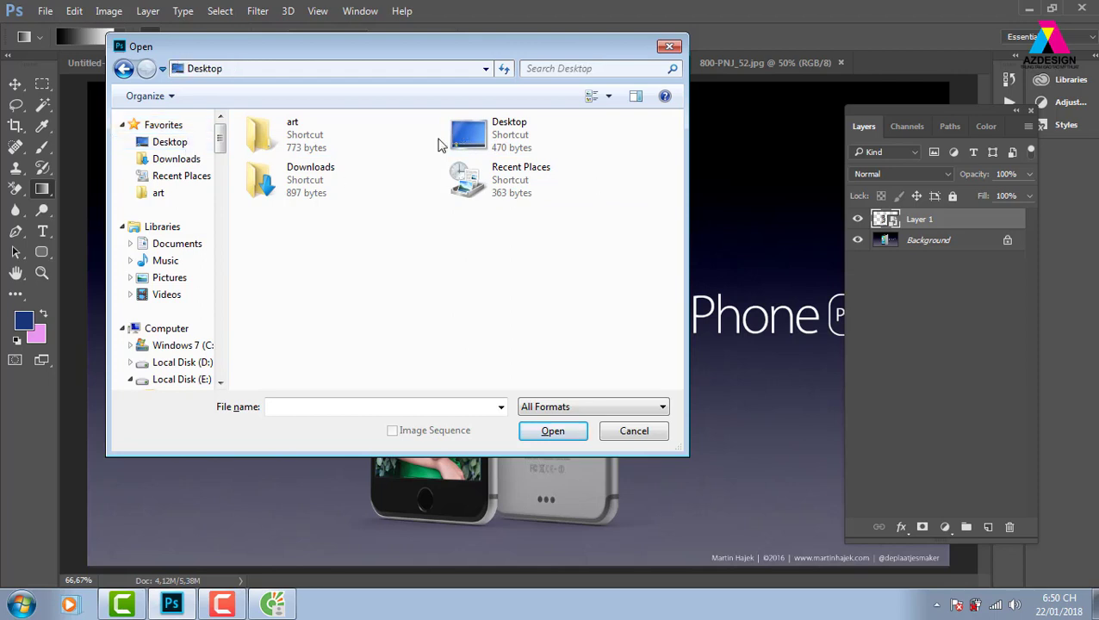
left_click(171, 142)
double_click(457, 164)
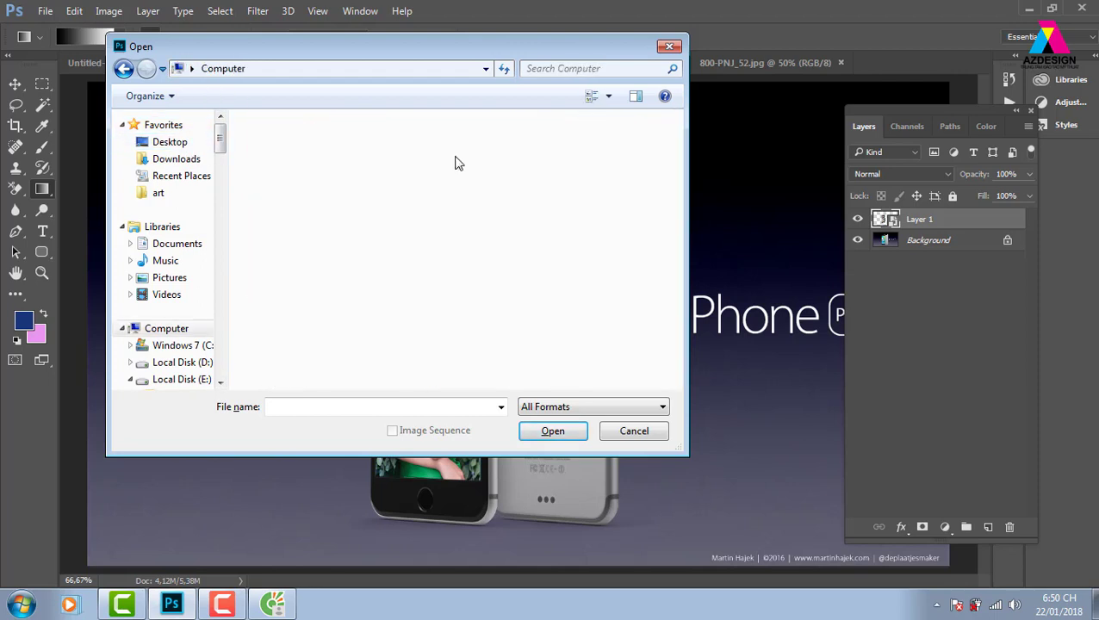
double_click(542, 167)
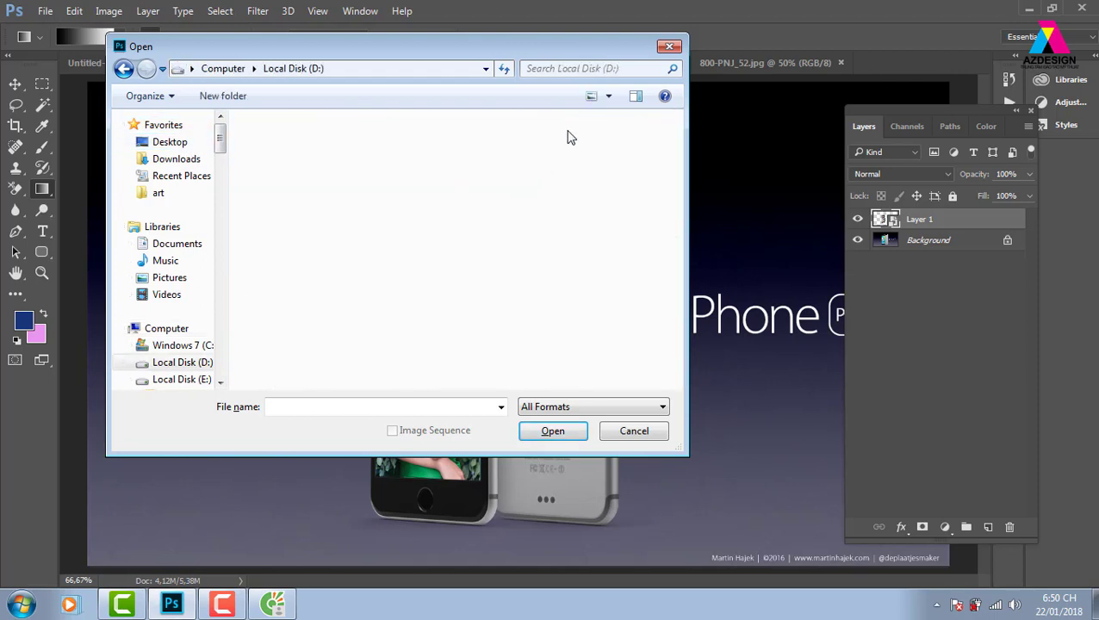
left_click(593, 67)
type("nha")
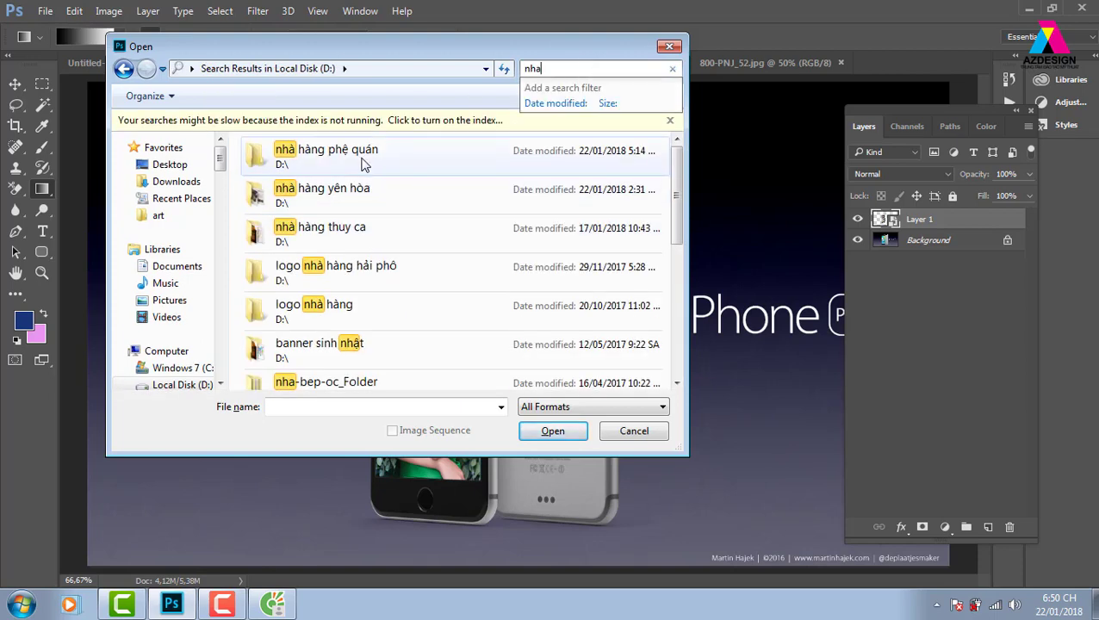
Open Artboard 5.png from the nhà hàng thuy ca folder.
double_click(351, 234)
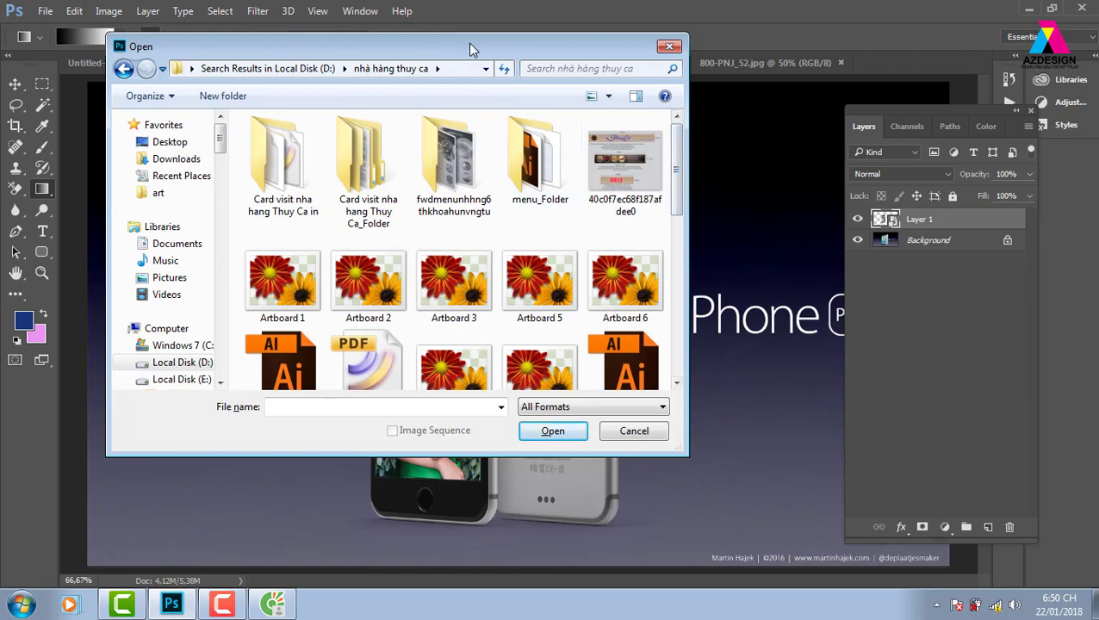
mouse_move(470, 49)
left_mouse_down()
mouse_move(615, 38)
mouse_move(579, 41)
left_mouse_up()
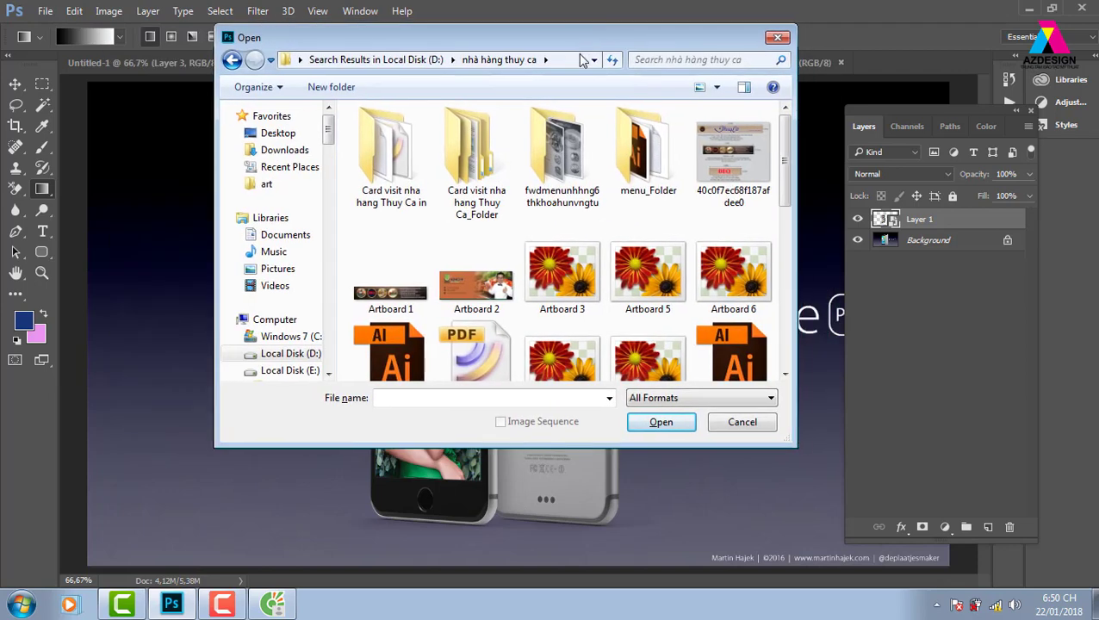
scroll(790, 142, "down", 1)
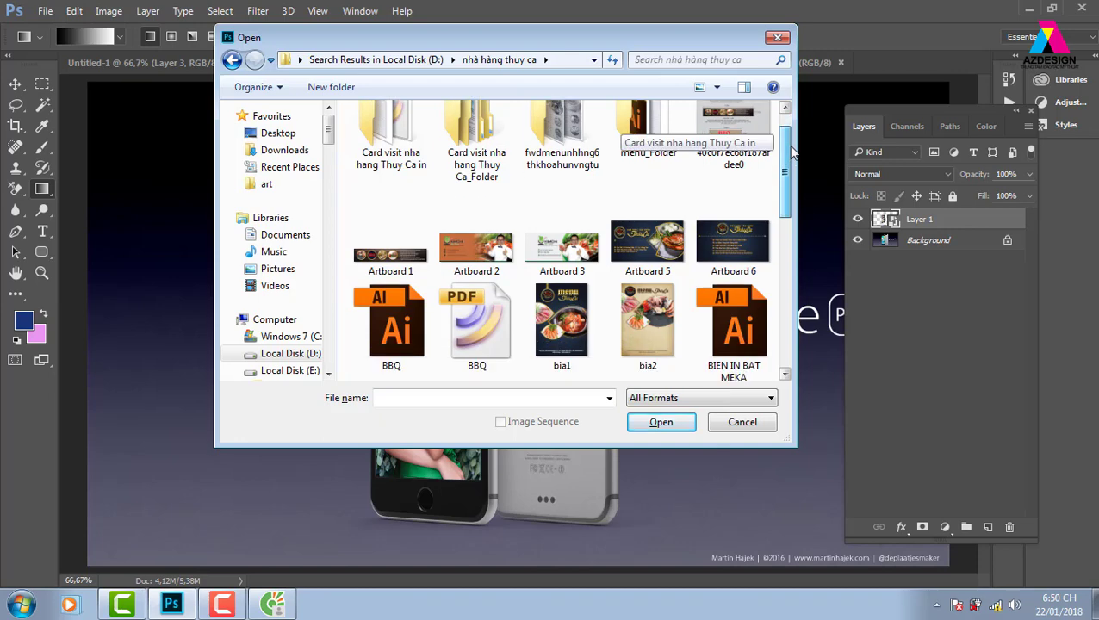
left_click(650, 250)
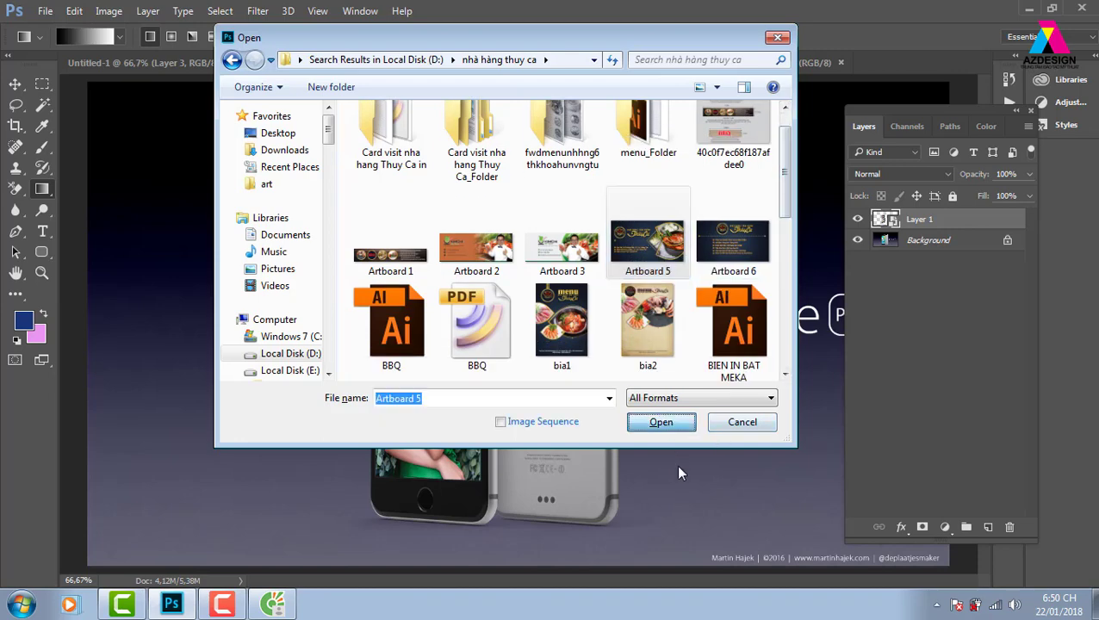
key("Return")
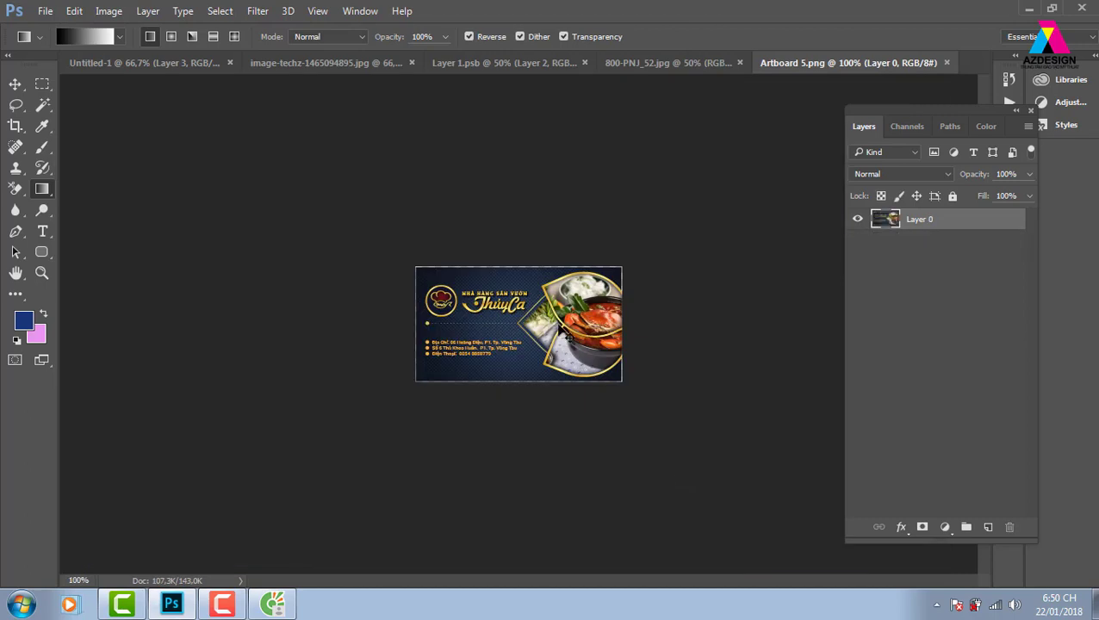
Copy the red stationery mockup photo from the browser.
left_click(272, 605)
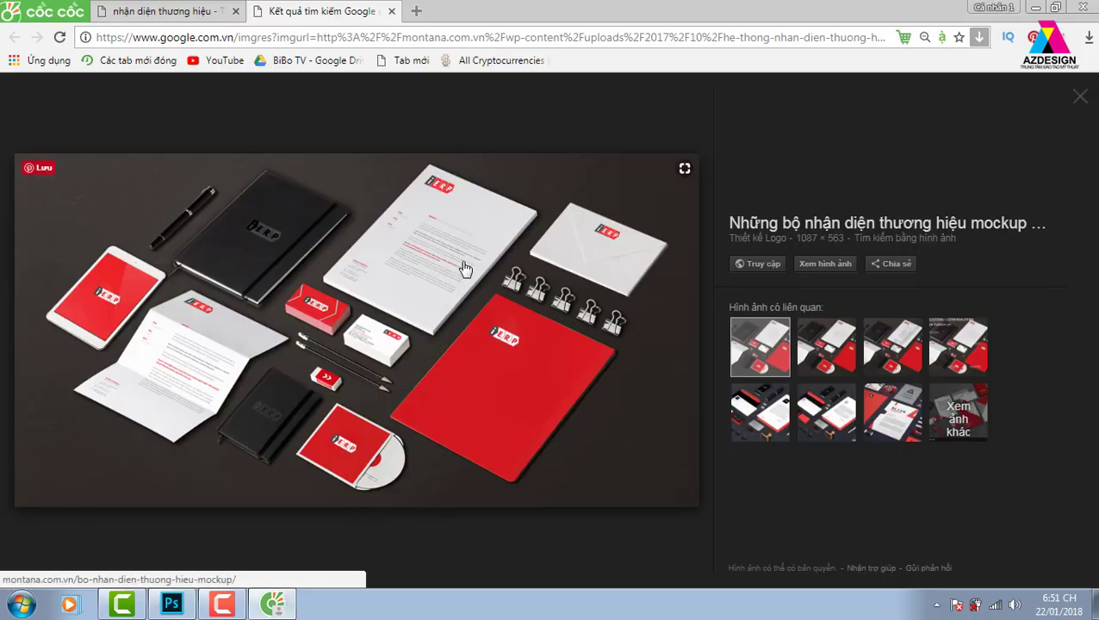
right_click(480, 237)
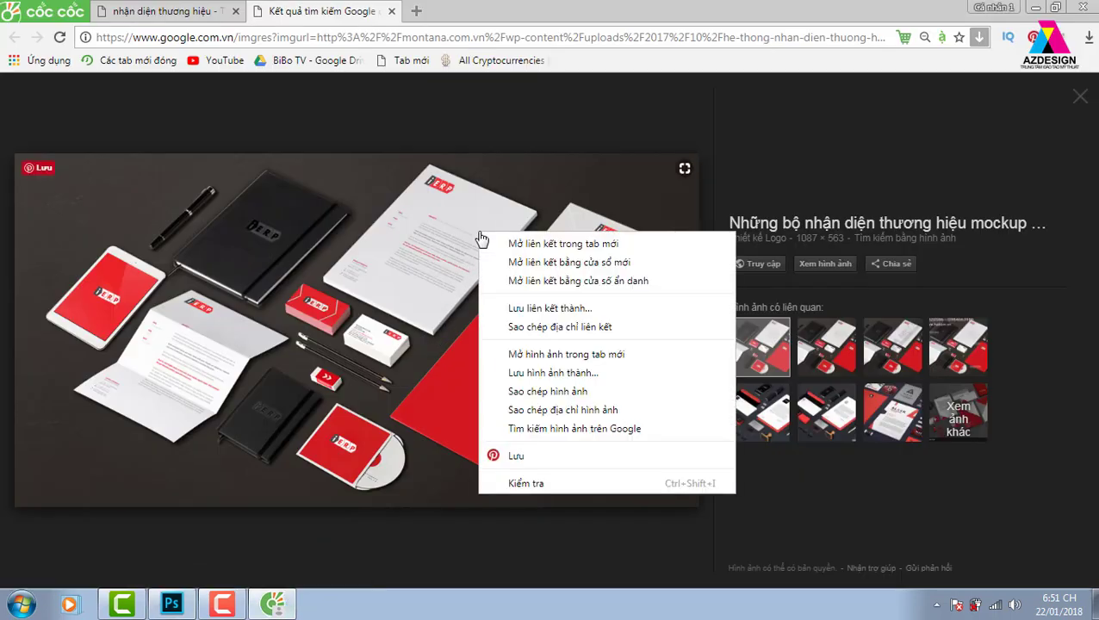
left_click(583, 392)
left_click(173, 605)
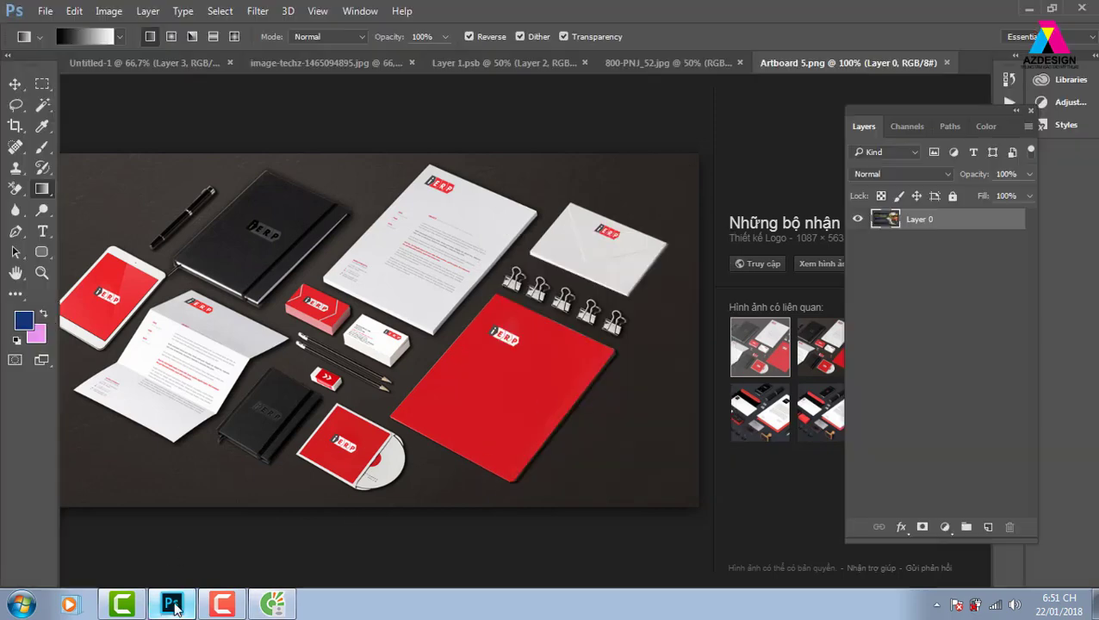
Create a clipboard-sized 1087 × 563 document and paste the mockup as Layer 1.
left_click(45, 10)
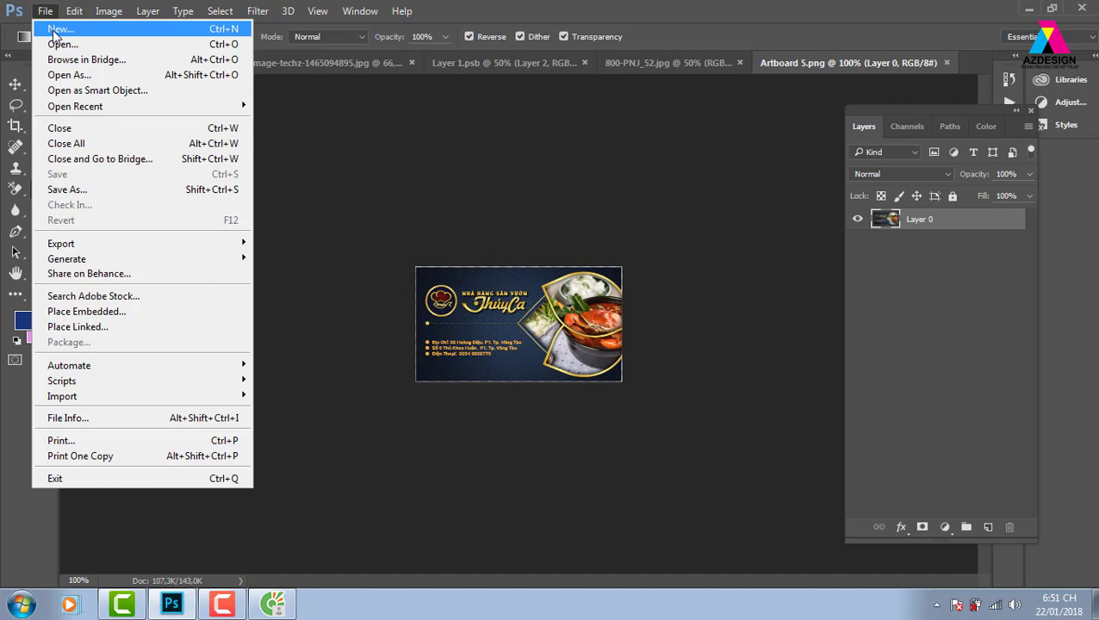
left_click(57, 30)
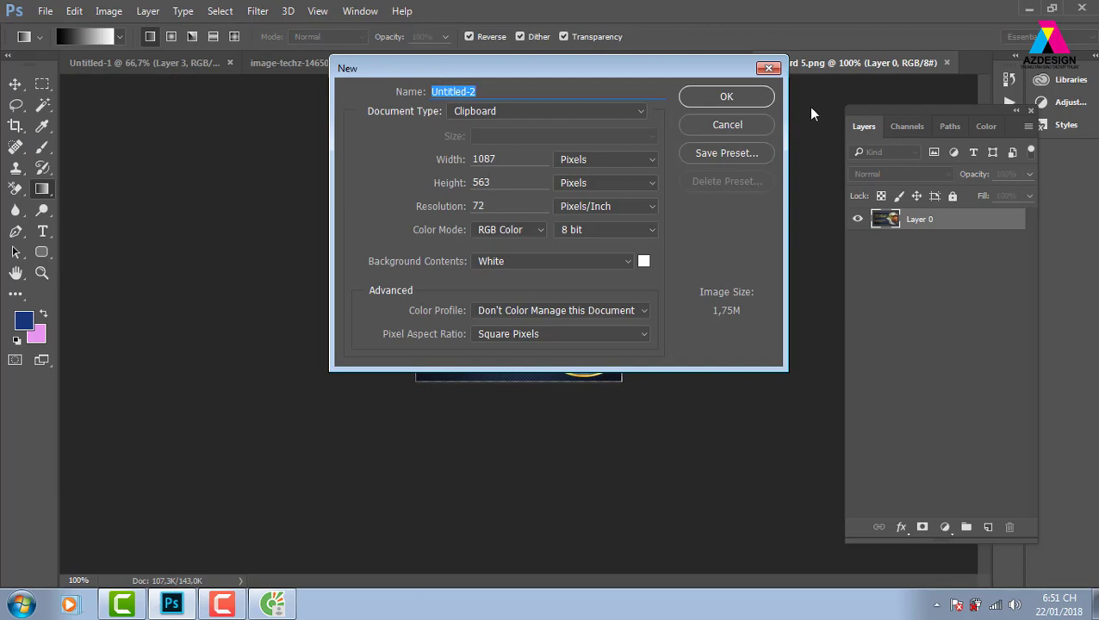
left_click(758, 98)
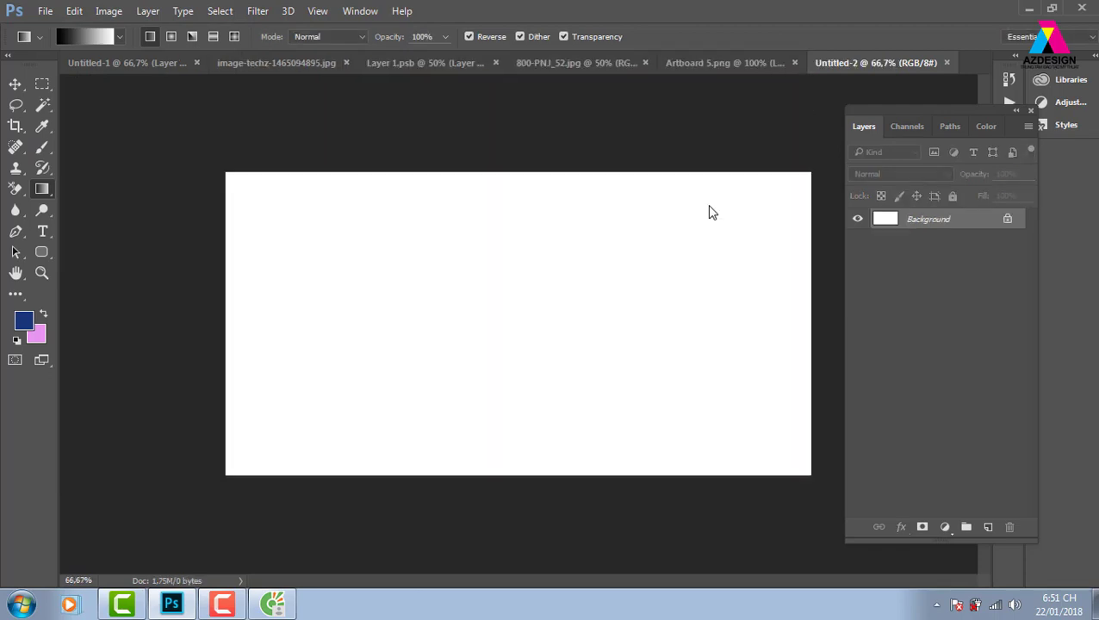
key("ctrl+v")
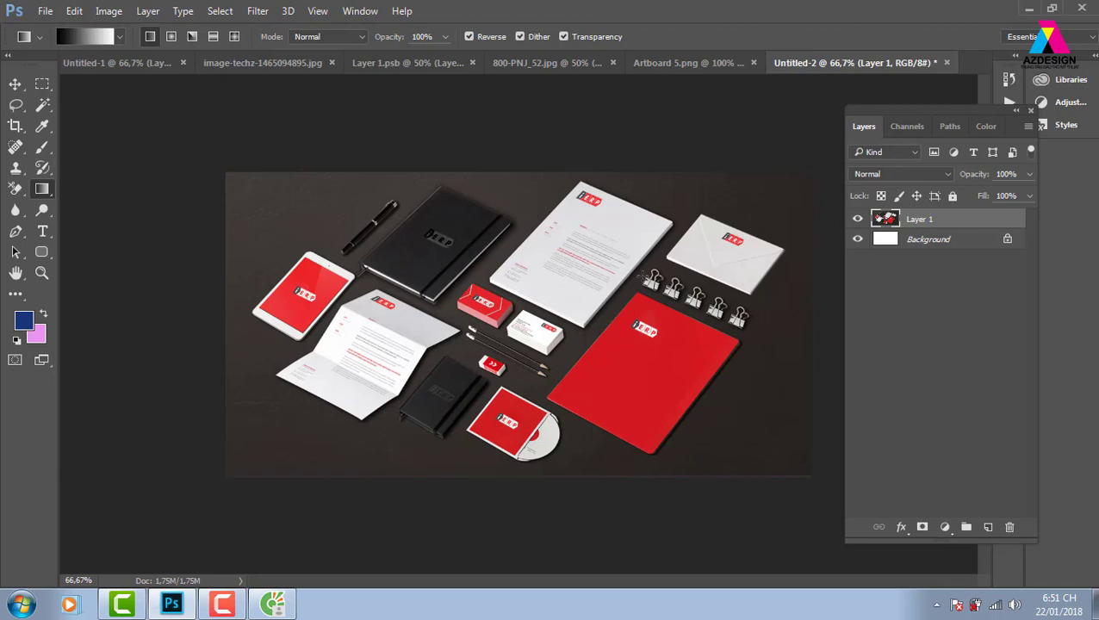
left_click(690, 65)
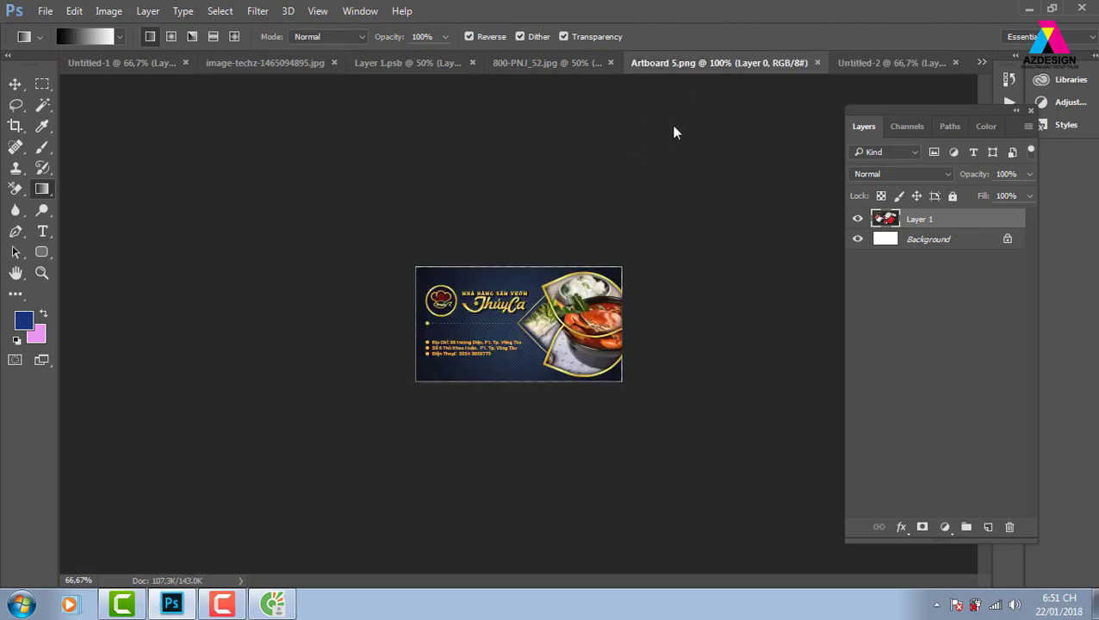
Drag the Thủy Cá card from Artboard 5.png onto the Untitled-2 mockup and zoom in.
key("v")
left_click_drag(569, 340, 891, 65)
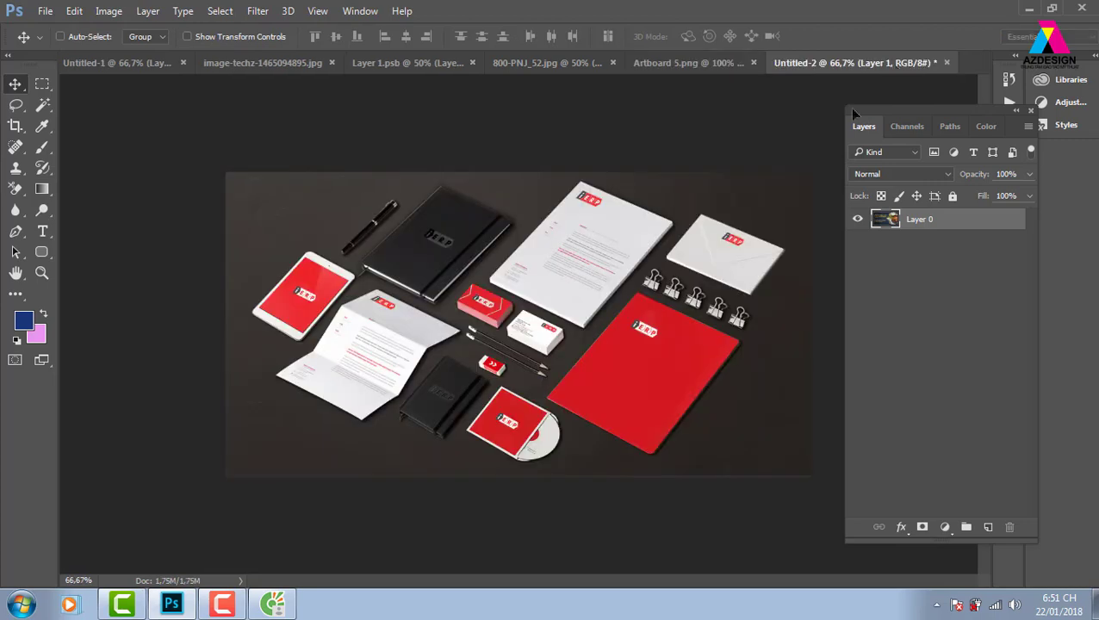
left_click_drag(896, 69, 657, 296)
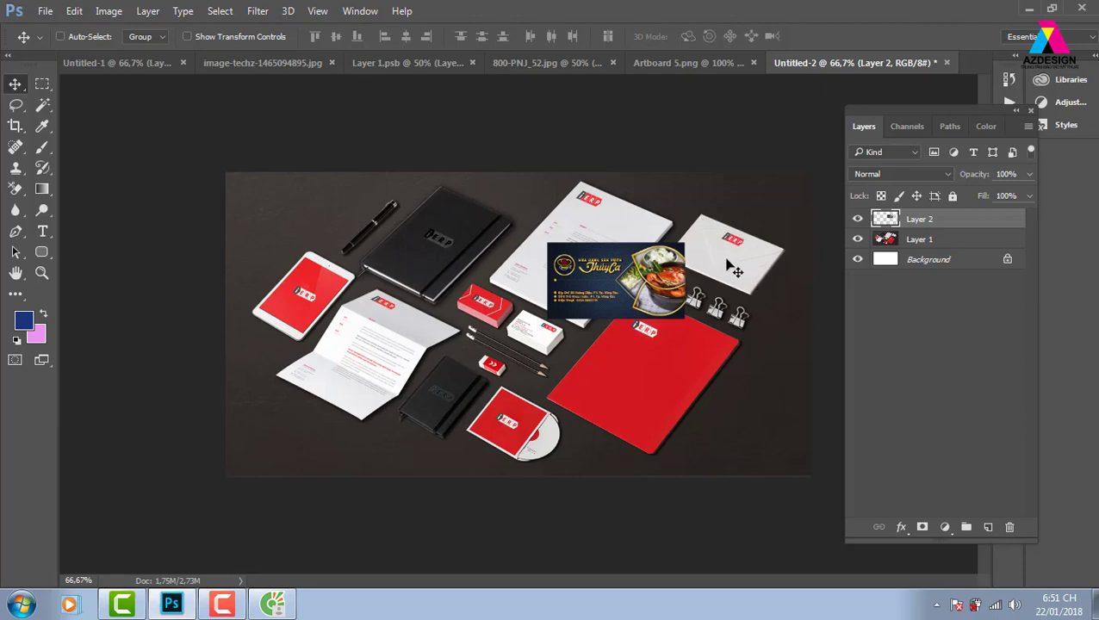
key("ctrl+plus")
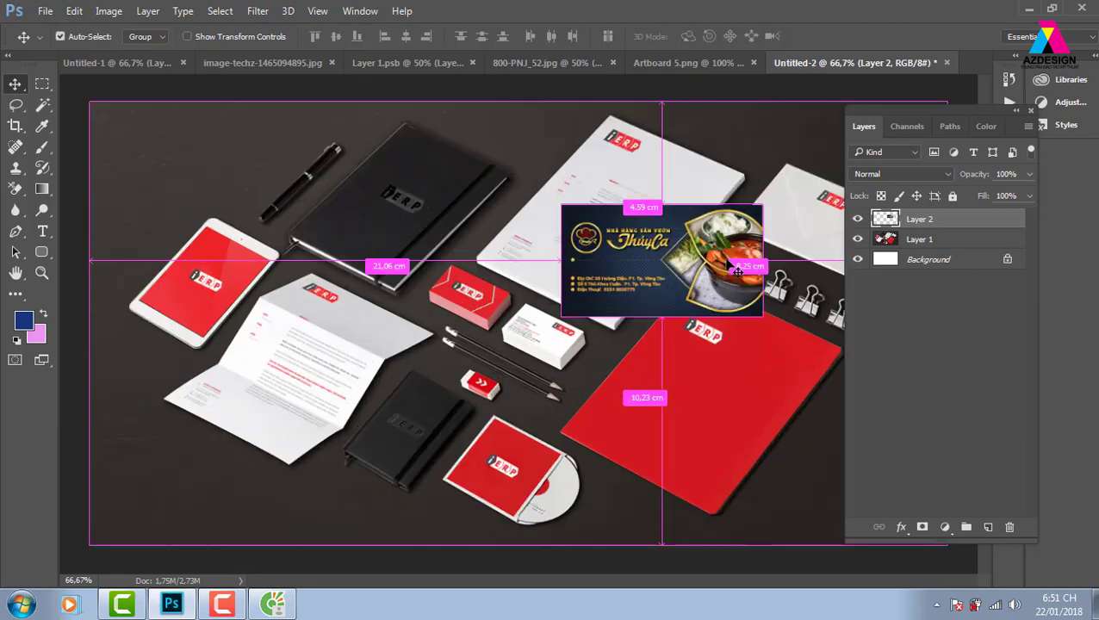
key("ctrl+plus")
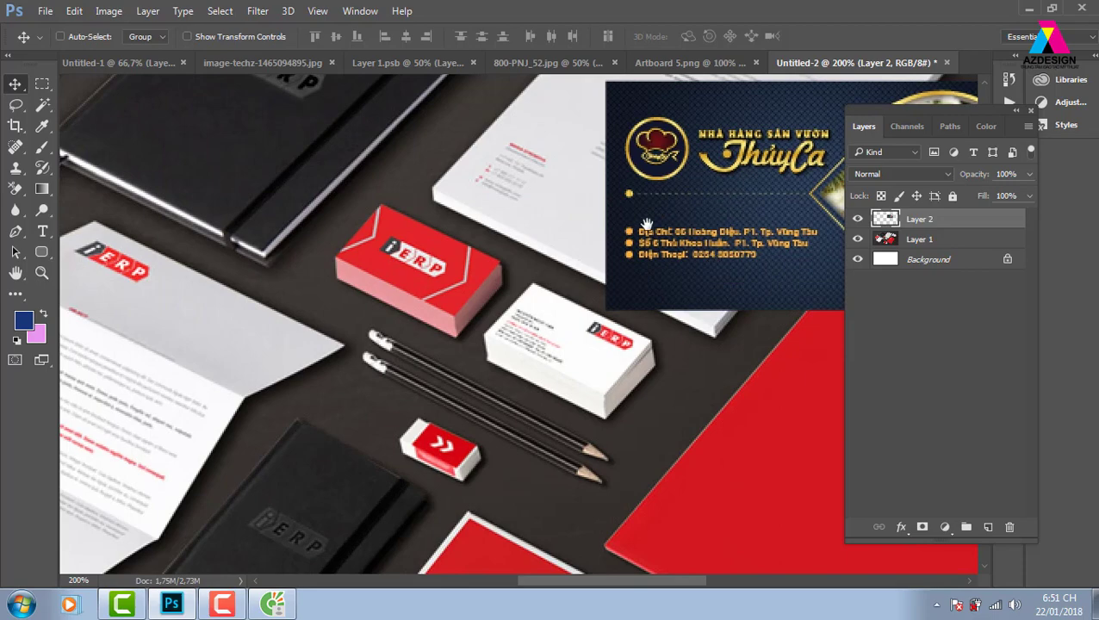
left_click_drag(647, 223, 408, 287)
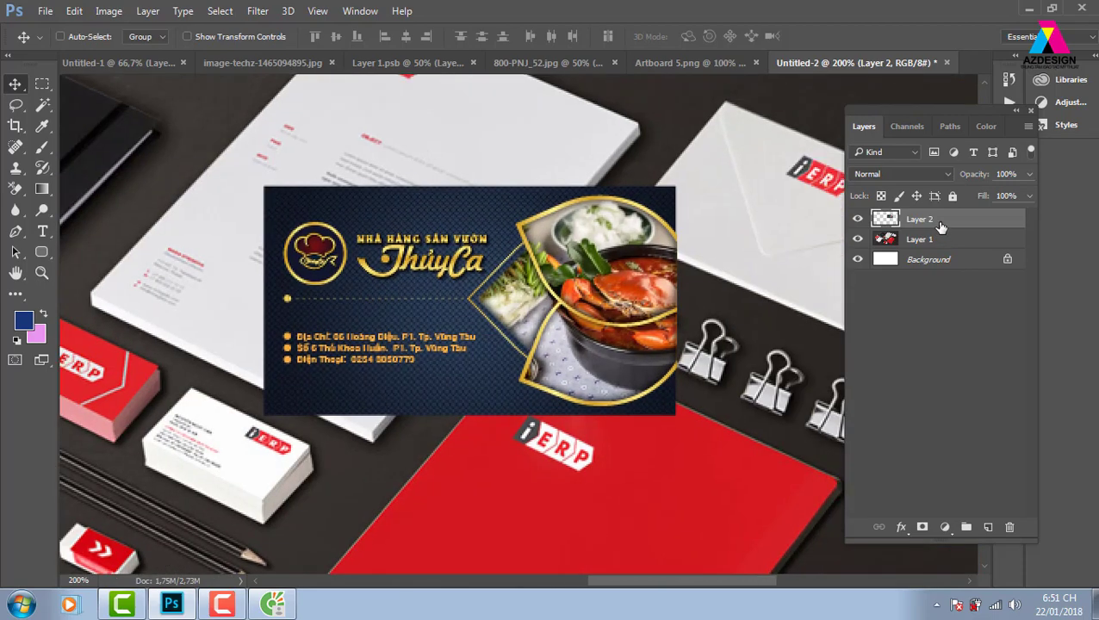
Make card Layer 2 a Smart Object, move it beside the binder clips, view full screen.
right_click(937, 223)
left_click(653, 274)
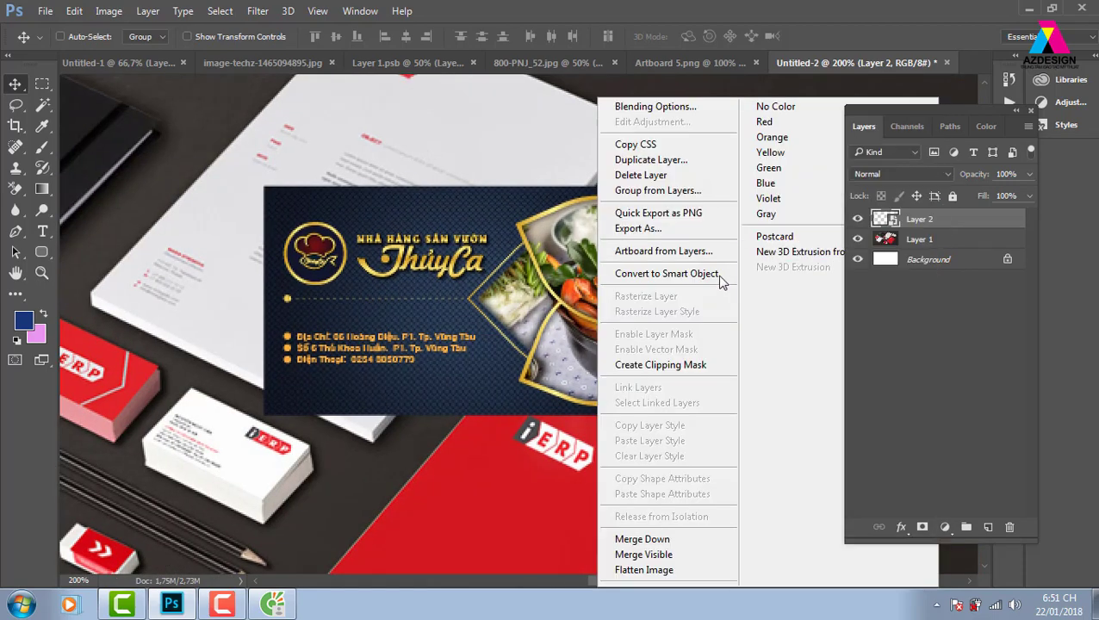
left_click_drag(634, 255, 839, 246)
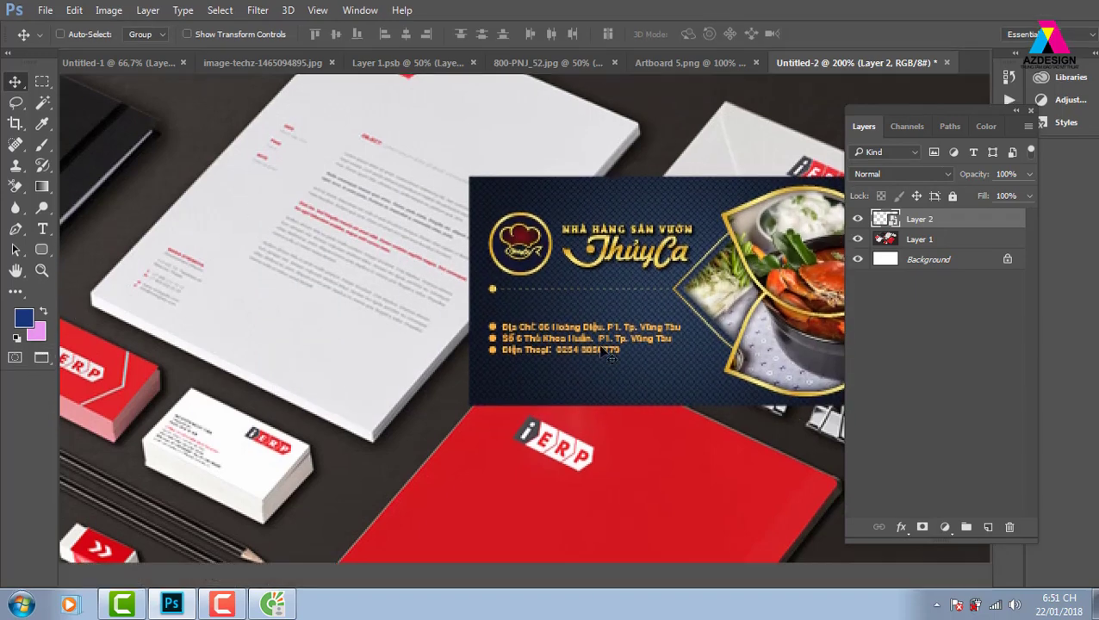
key("f")
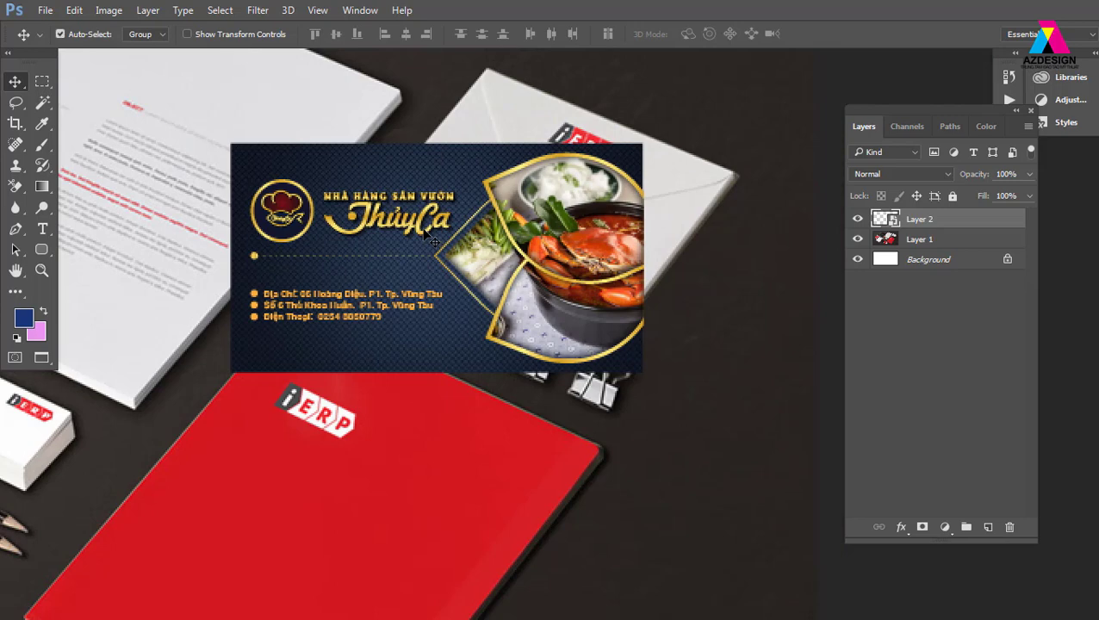
Free-transform the card, pulling its top-left, top-right and bottom-right corners toward the card stack.
key("ctrl+t")
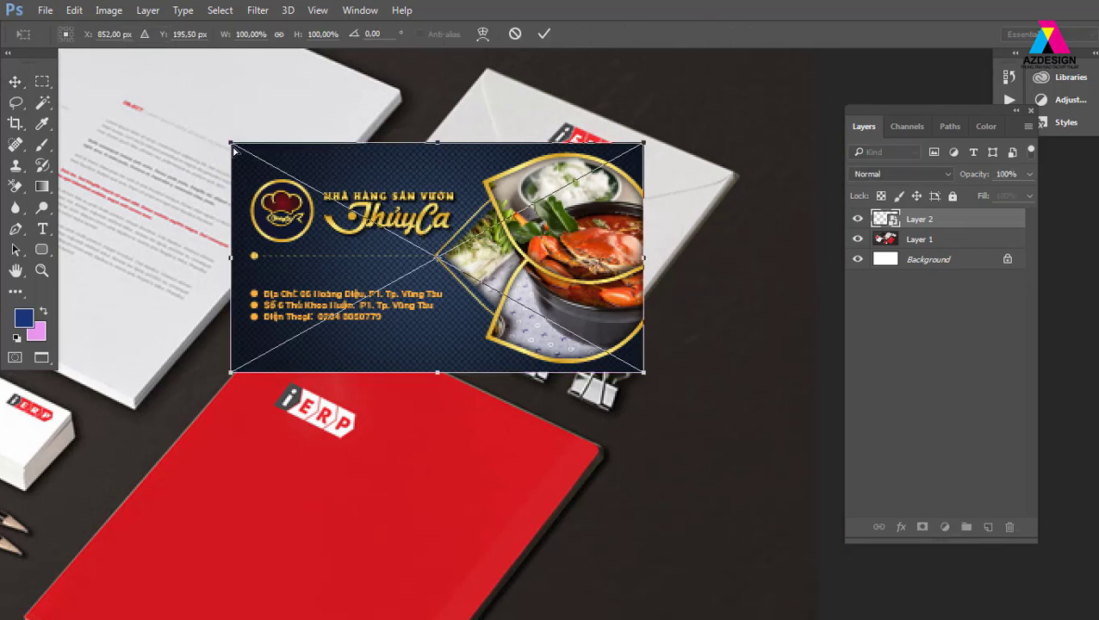
left_click_drag(231, 143, 486, 74)
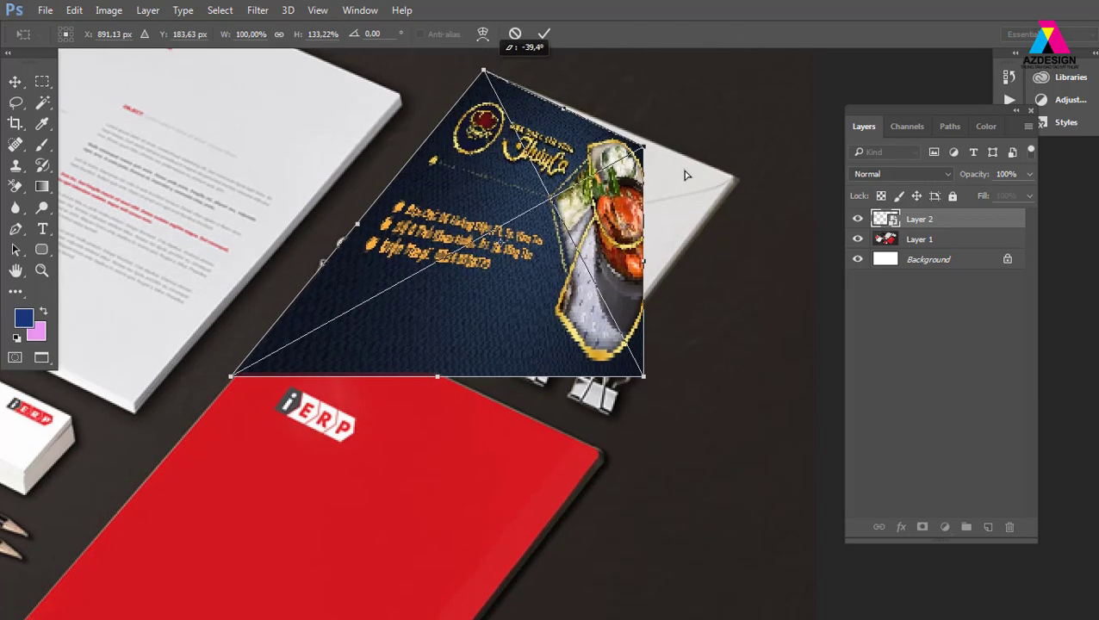
left_click_drag(487, 75, 483, 68)
mouse_move(646, 151)
left_mouse_down()
mouse_move(732, 177)
mouse_move(732, 193)
left_mouse_up()
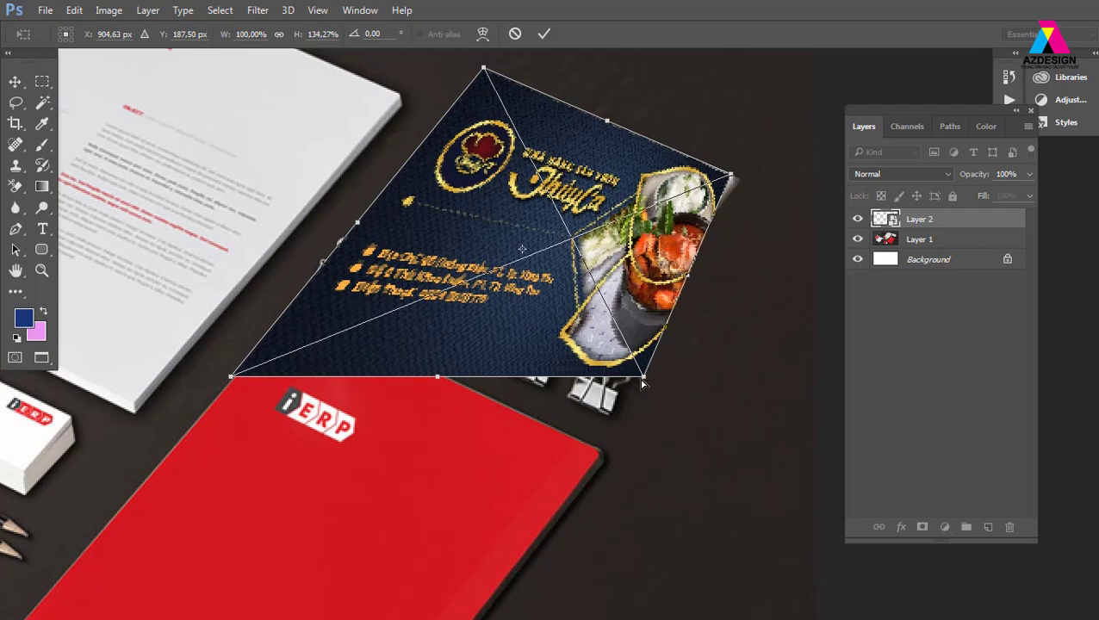
left_click_drag(642, 378, 567, 326)
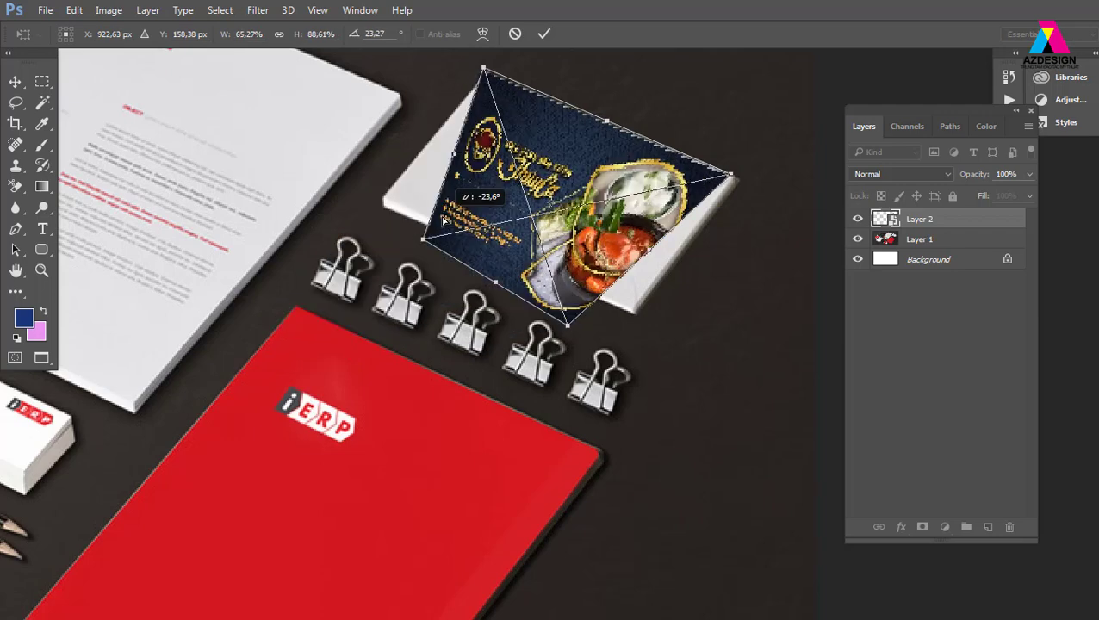
Reshape the card so its top, left and bottom corners rest on the stack's edges.
left_click_drag(441, 226, 399, 198)
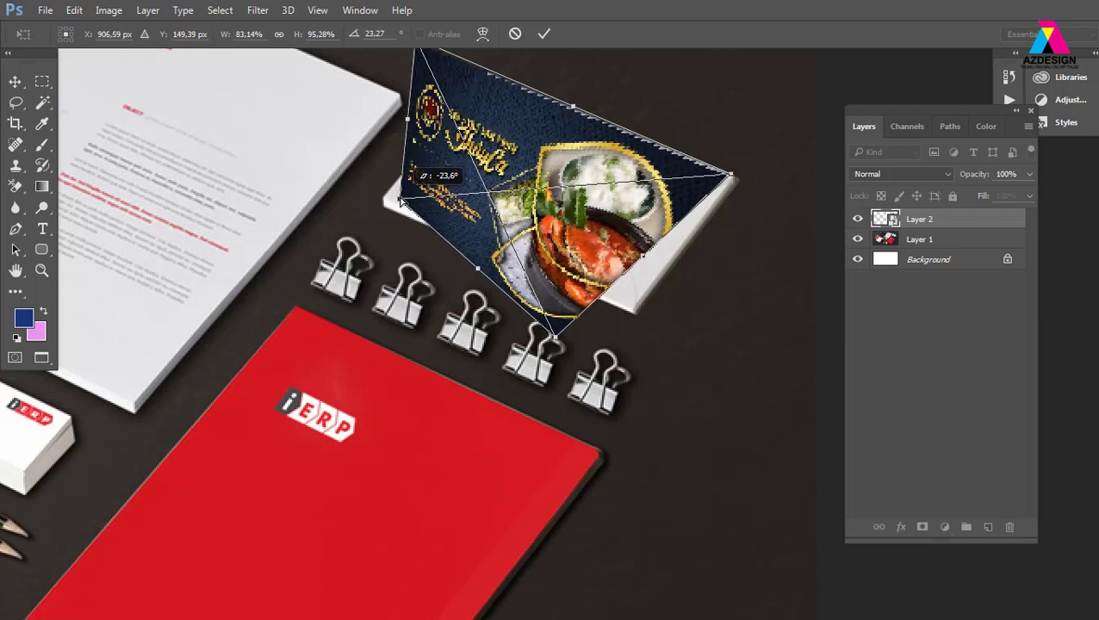
left_click_drag(507, 125, 510, 197)
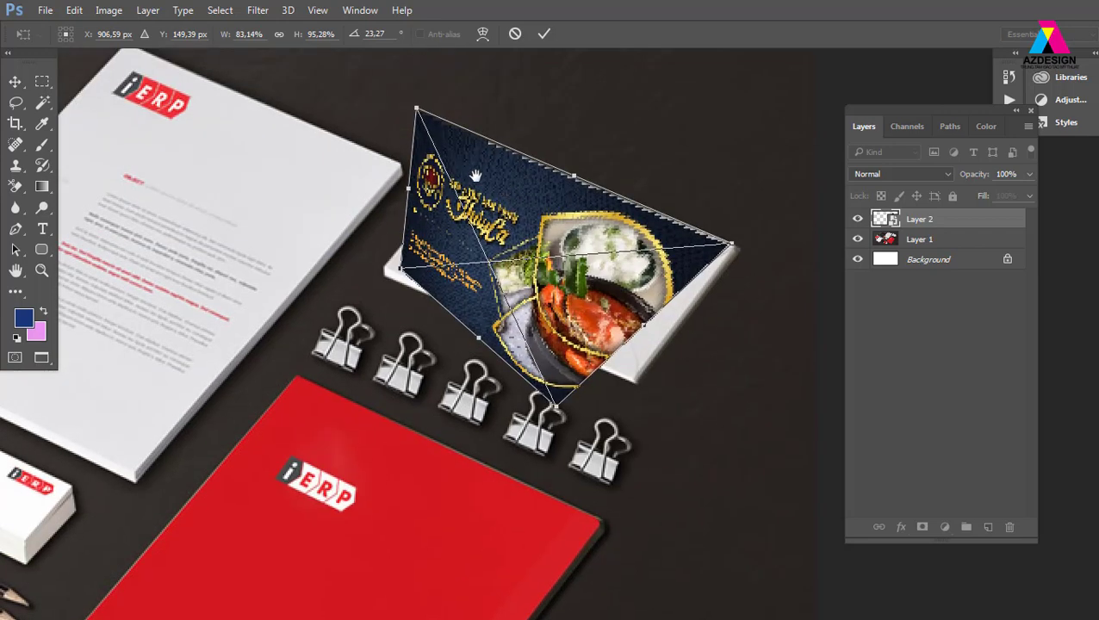
mouse_move(420, 110)
left_mouse_down()
mouse_move(488, 158)
mouse_move(490, 143)
left_mouse_up()
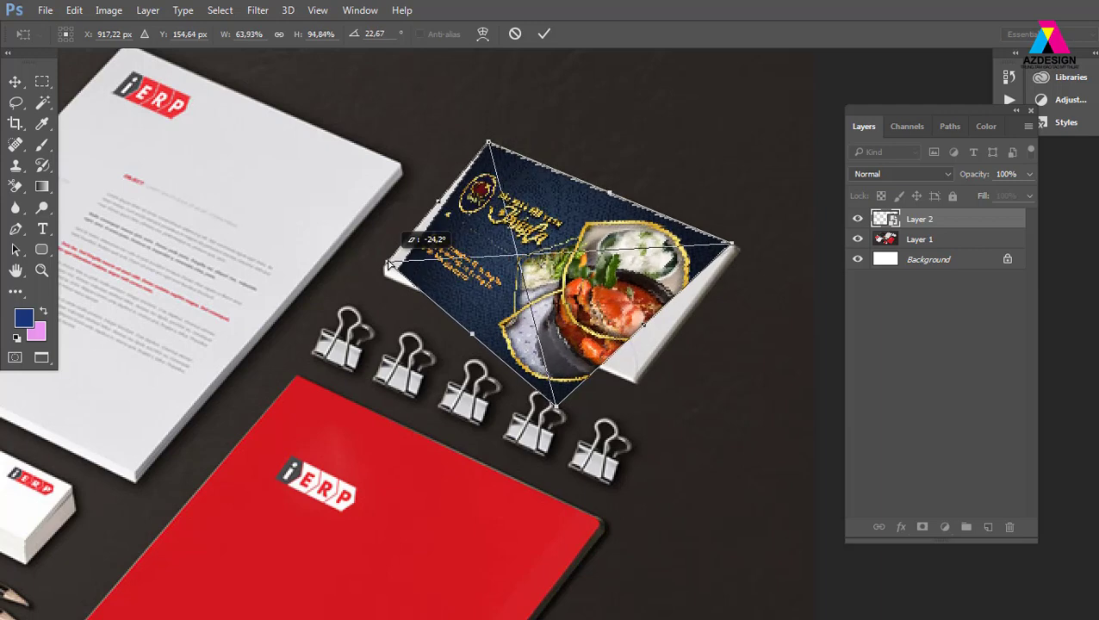
left_click_drag(389, 271, 388, 260)
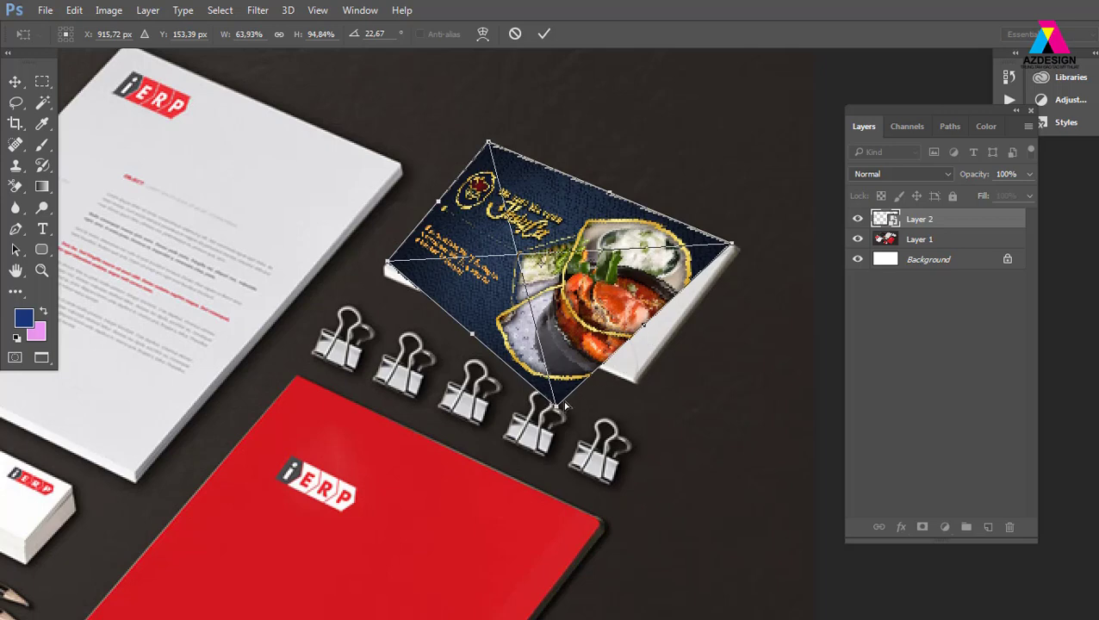
left_click_drag(555, 405, 638, 376)
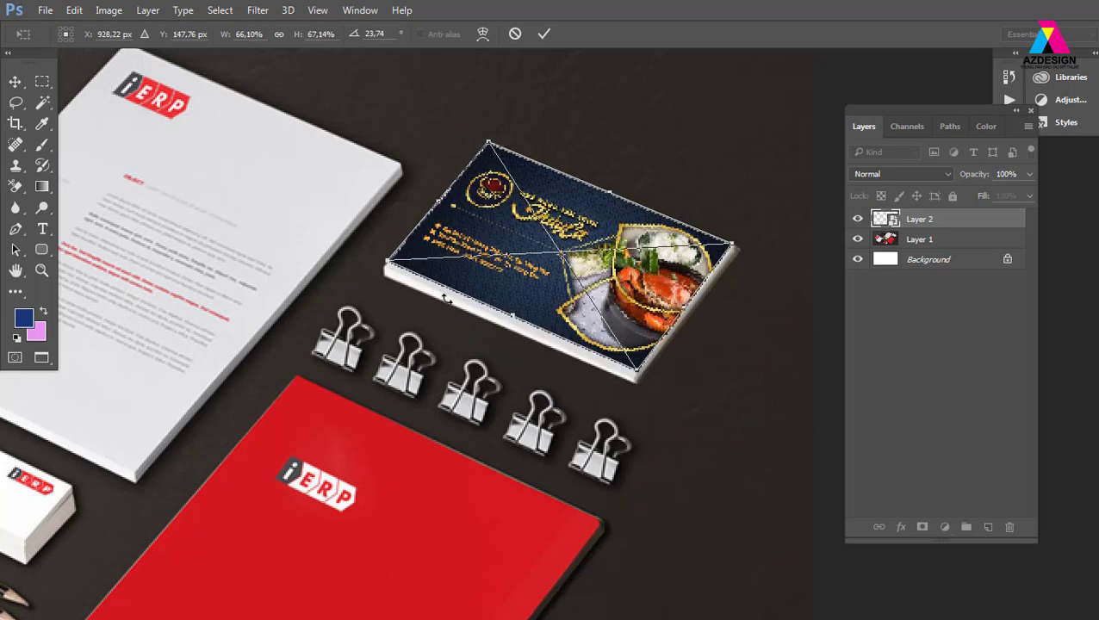
Zoom in and precisely align the card's left, bottom-right and top corners with the stack.
key("ctrl+plus")
key("ctrl+plus")
key("ctrl+plus")
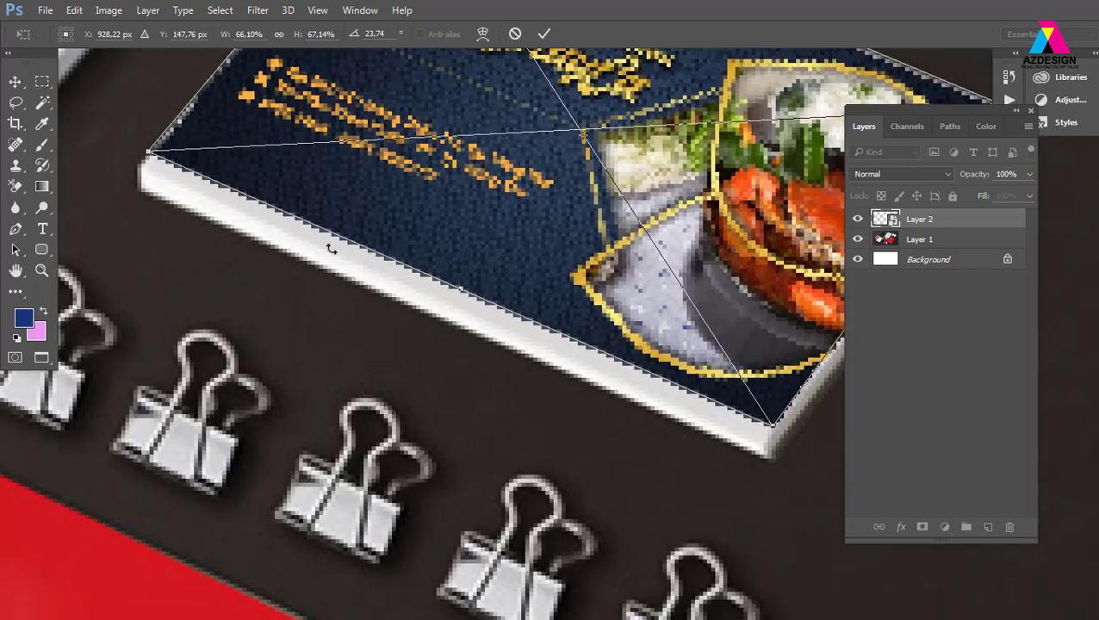
left_click_drag(148, 164, 175, 184)
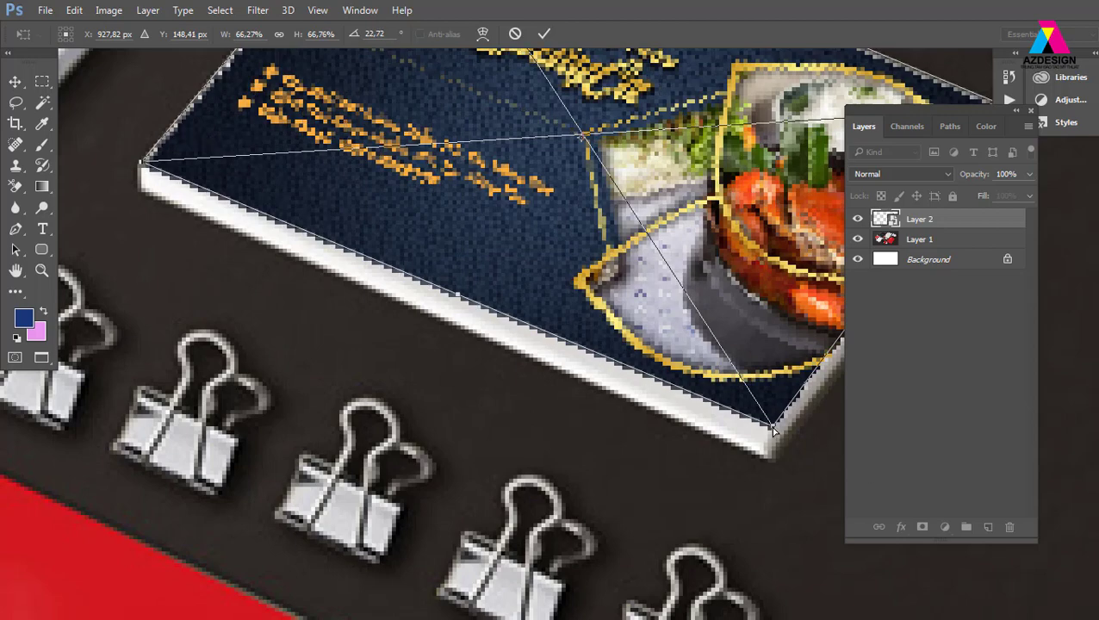
left_click_drag(769, 430, 767, 427)
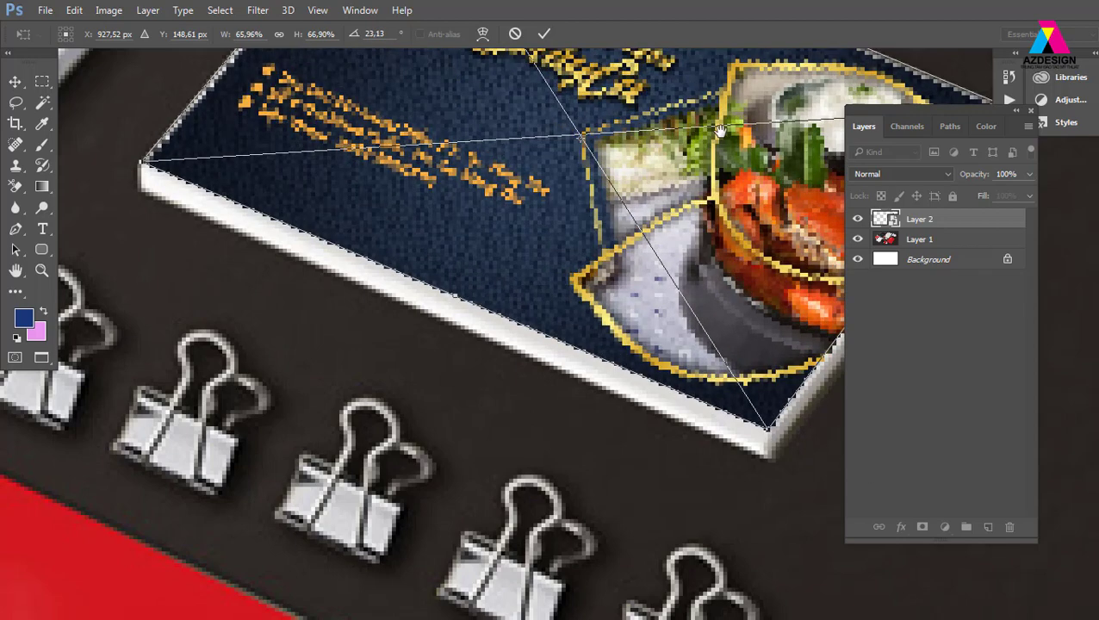
scroll(719, 130, "down", 1)
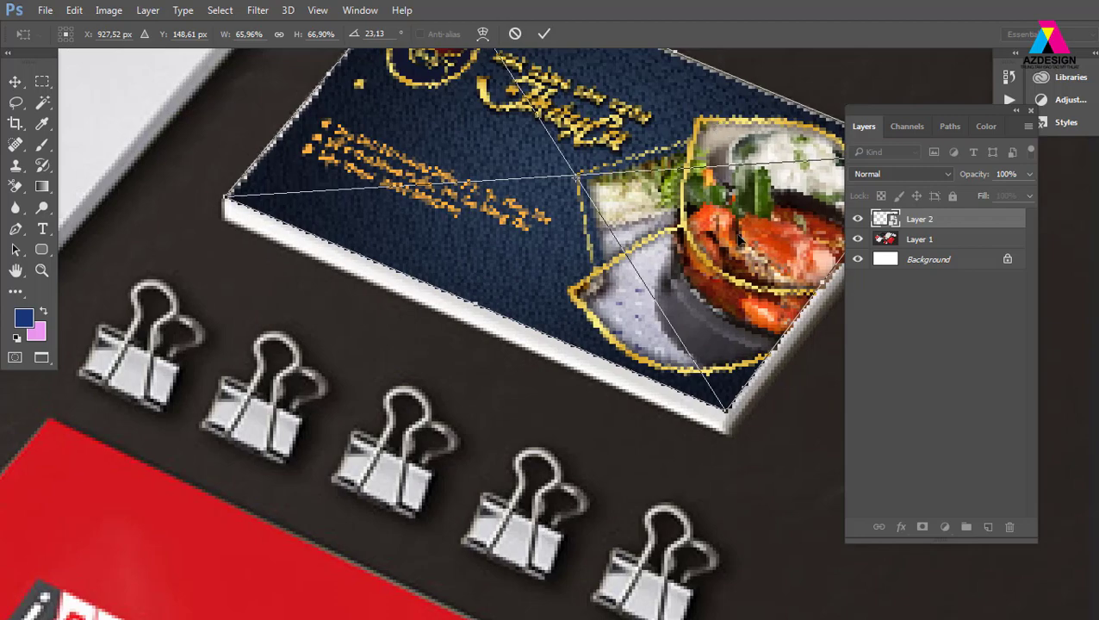
scroll(683, 239, "down", 2)
scroll(398, 156, "up", 1)
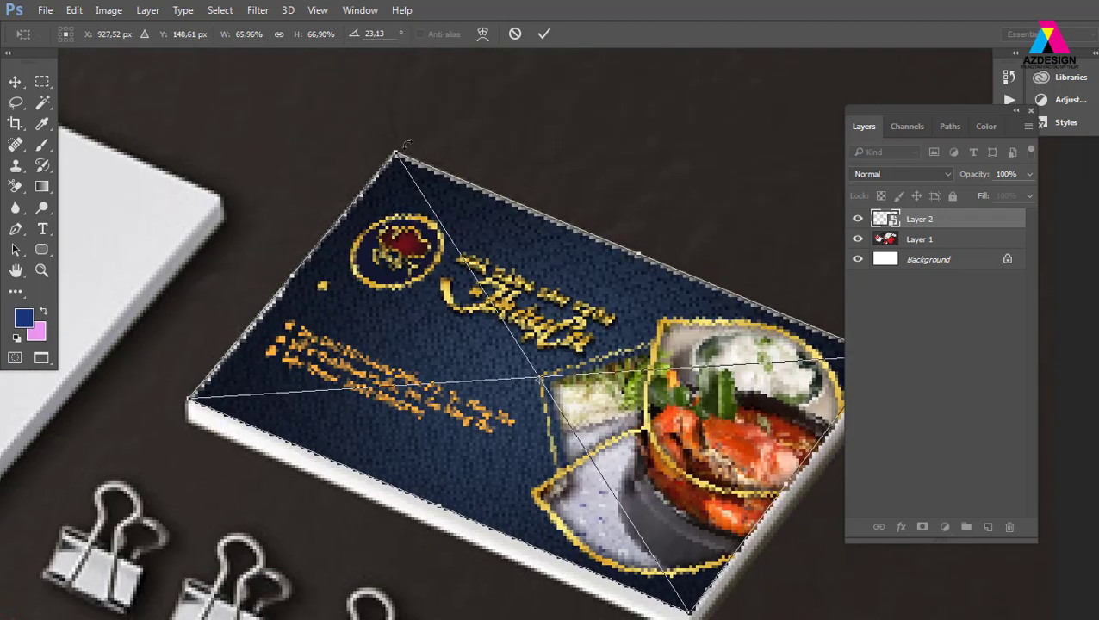
left_click_drag(398, 156, 398, 160)
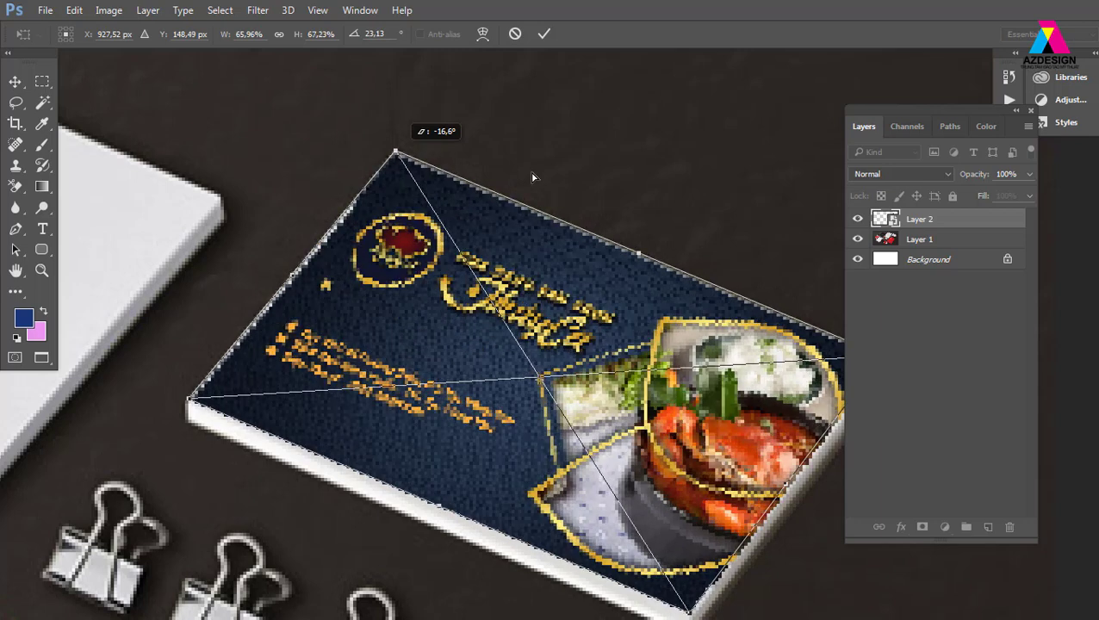
Snap the card's right corner onto the stack edge and commit the distortion.
left_click(1031, 111)
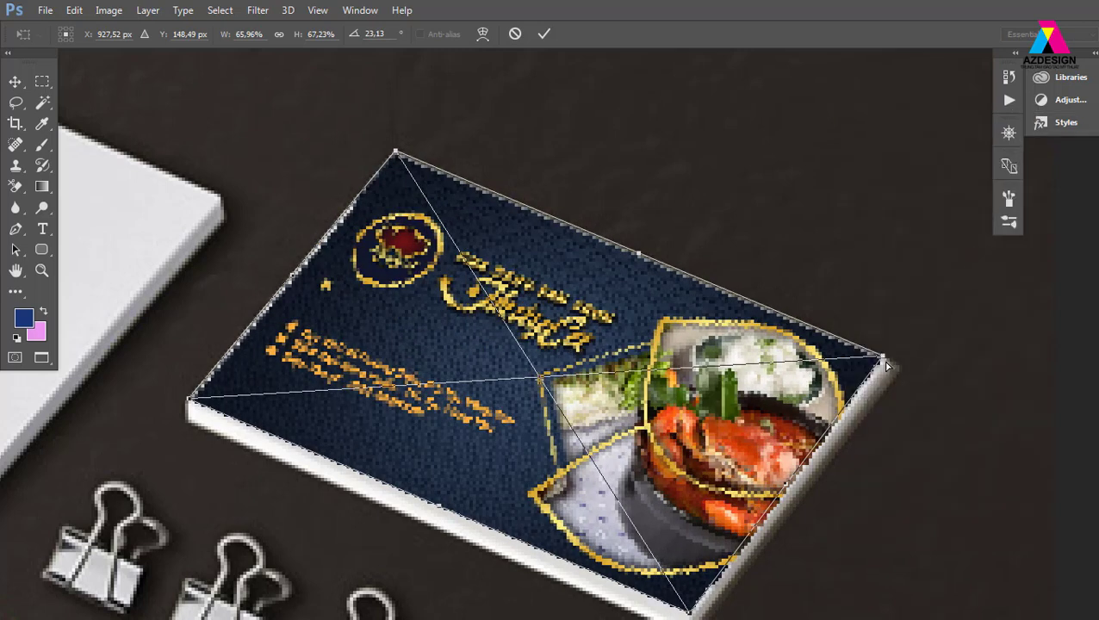
left_click_drag(884, 367, 892, 362)
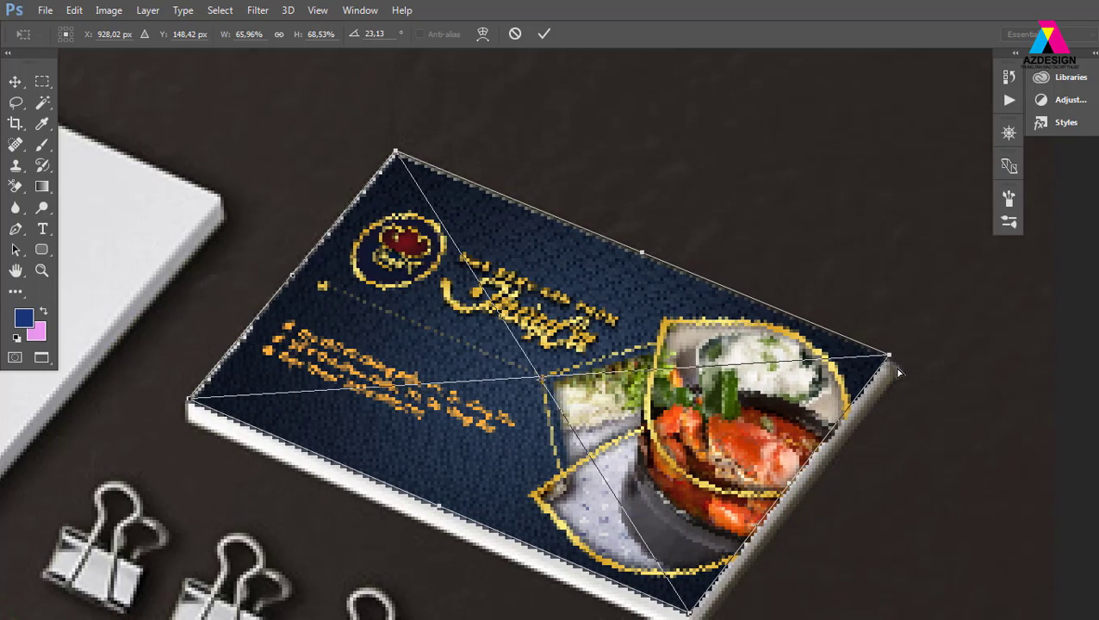
key("Return")
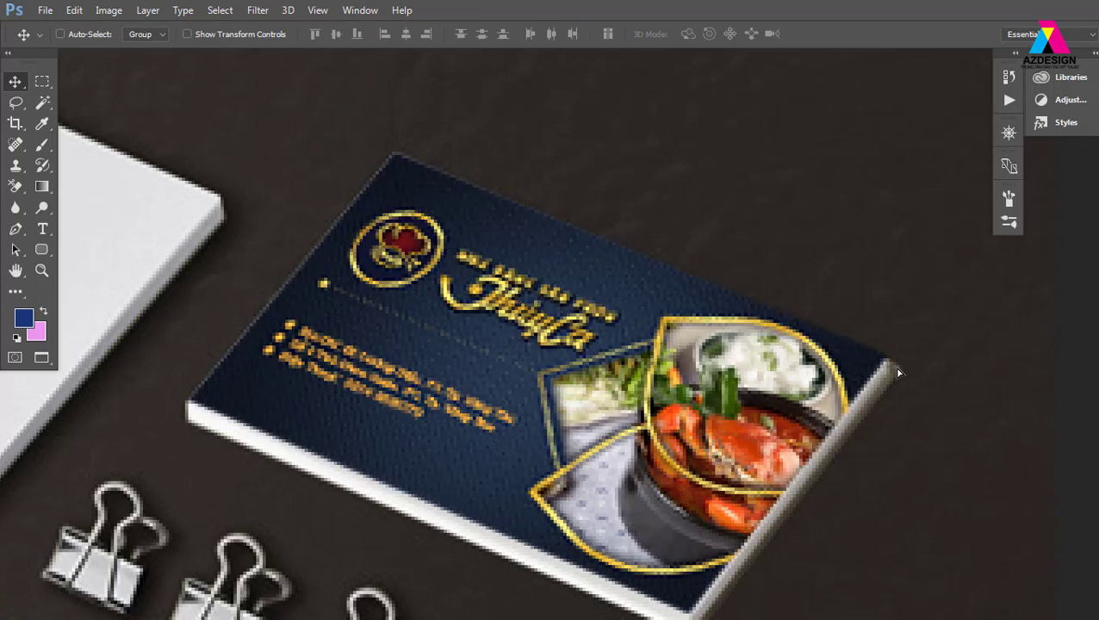
Zoom out to see the whole stationery mockup and view it in full screen mode.
key("ctrl+minus")
key("ctrl+minus")
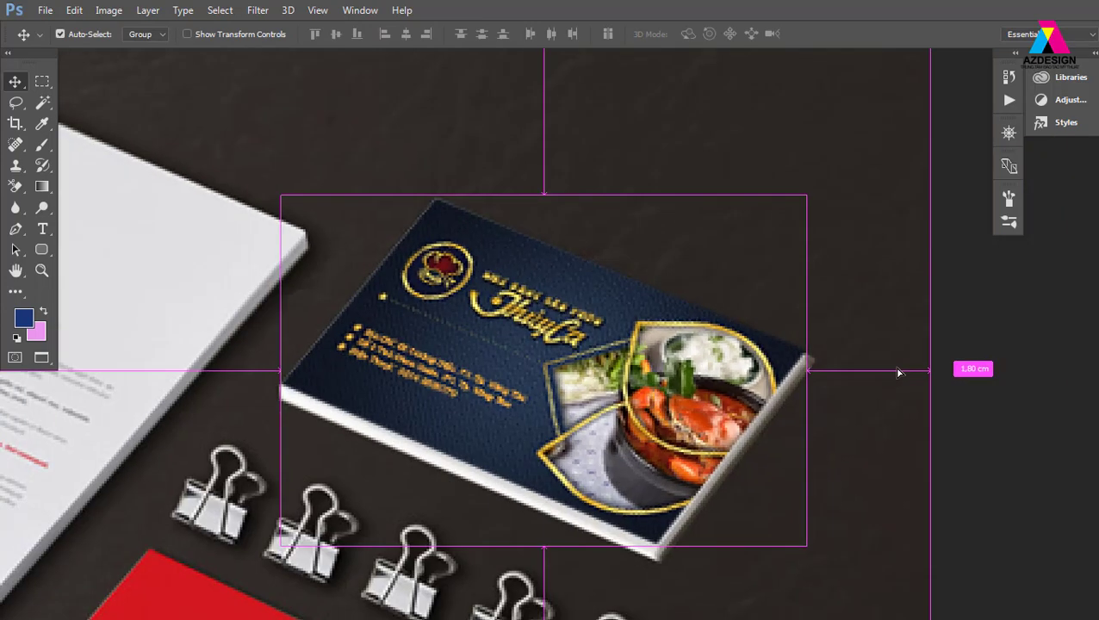
key("ctrl+minus")
key("ctrl+minus")
key("ctrl+minus")
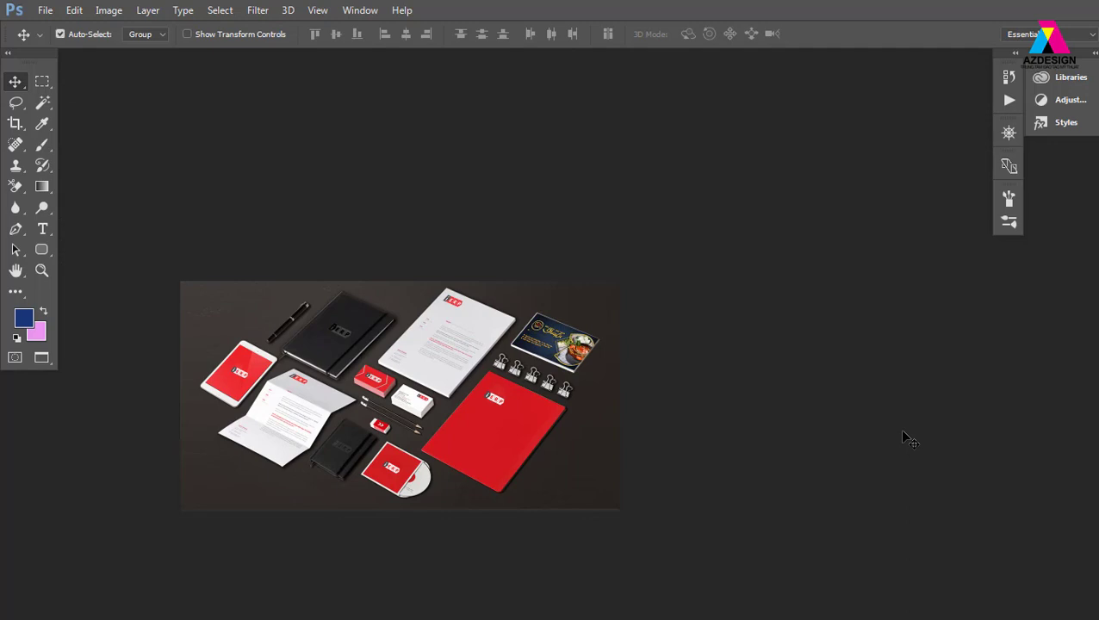
key("ctrl+plus")
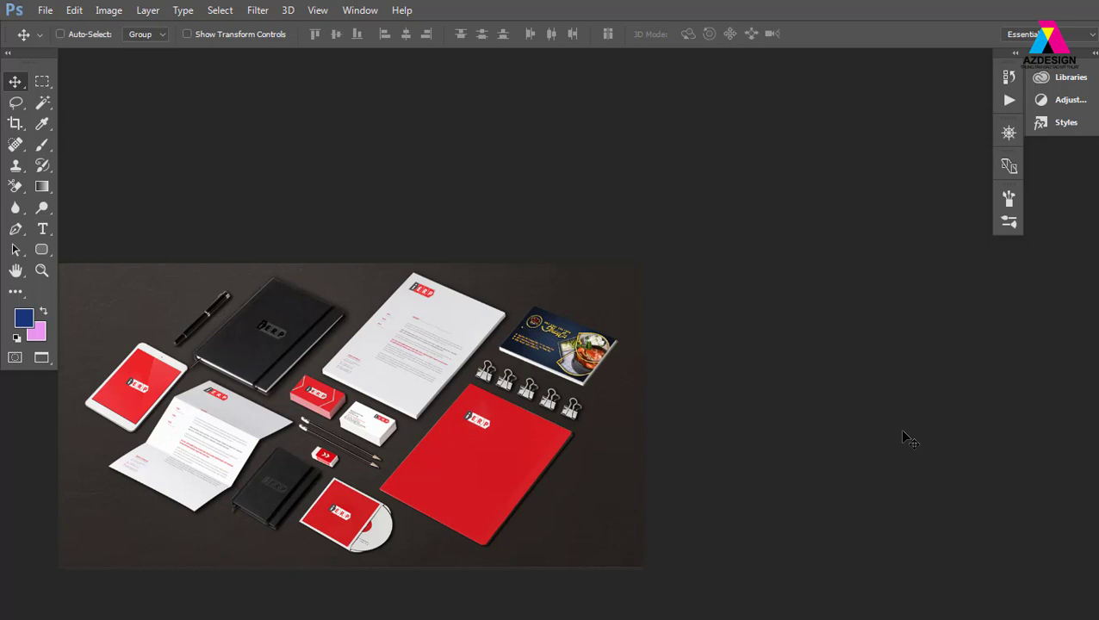
key("f")
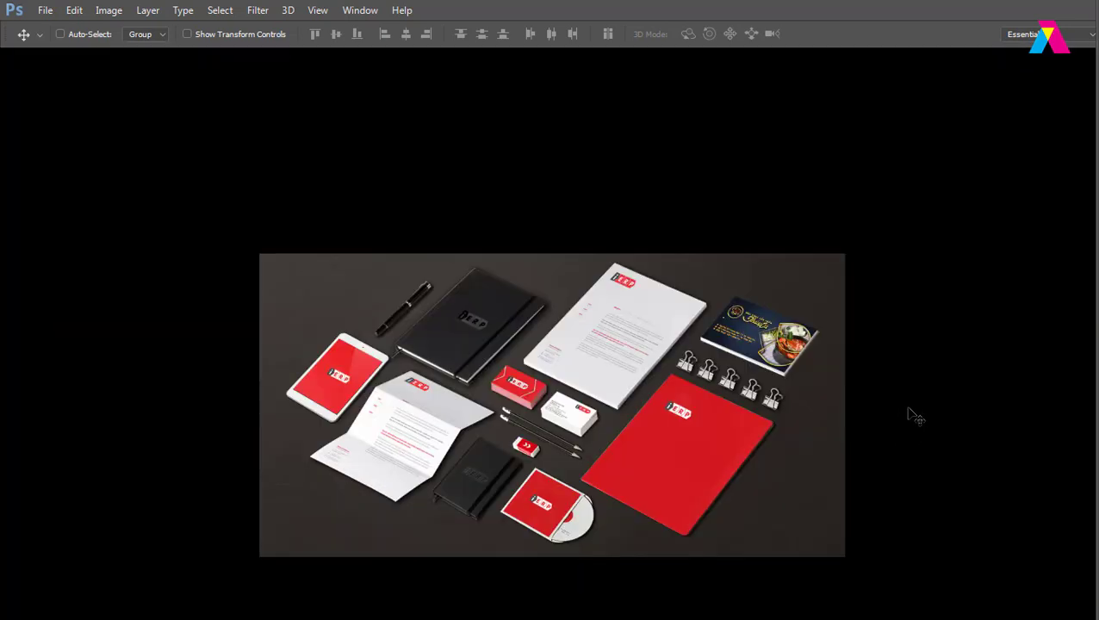
key("f")
key("f")
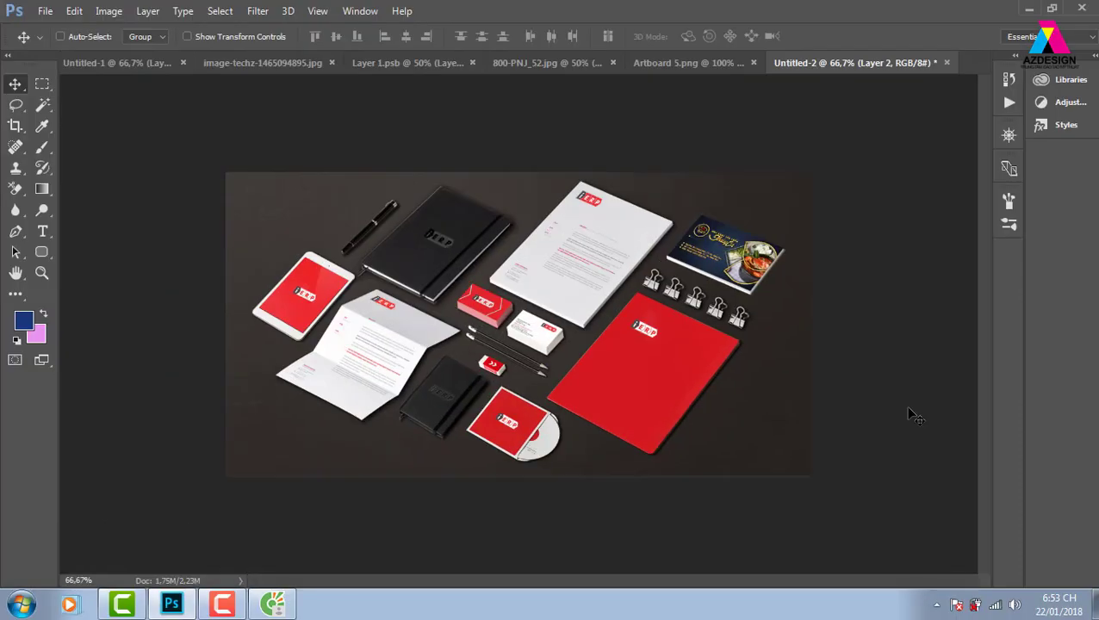
Close the Artboard 5.png, 800-PNJ_52.jpg and Layer 1.psb documents.
left_click(705, 62)
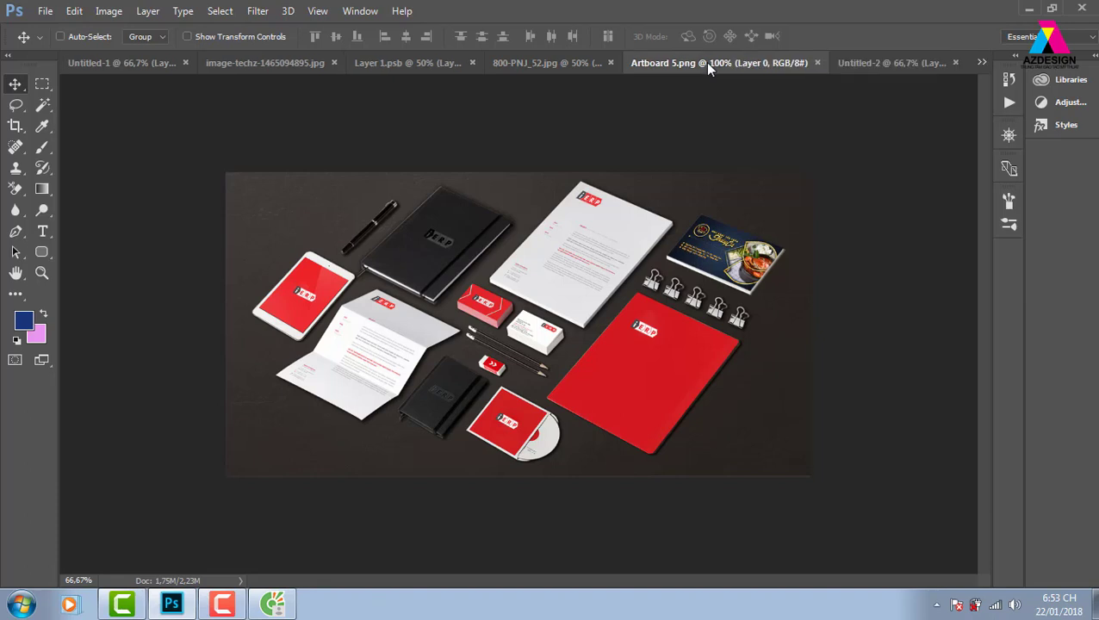
left_click(818, 63)
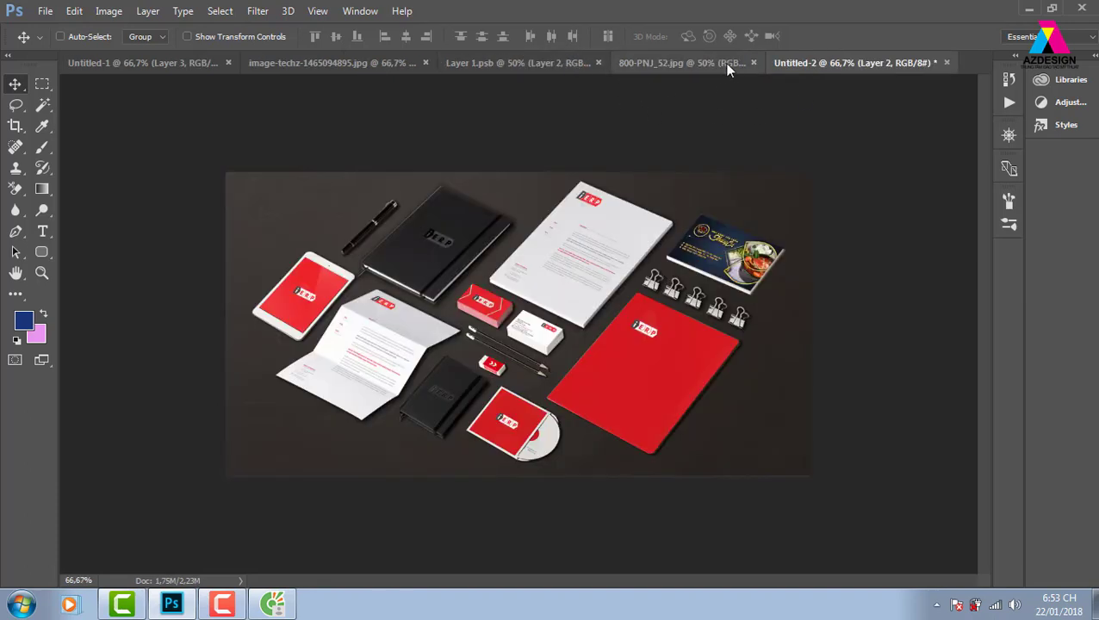
left_click(754, 63)
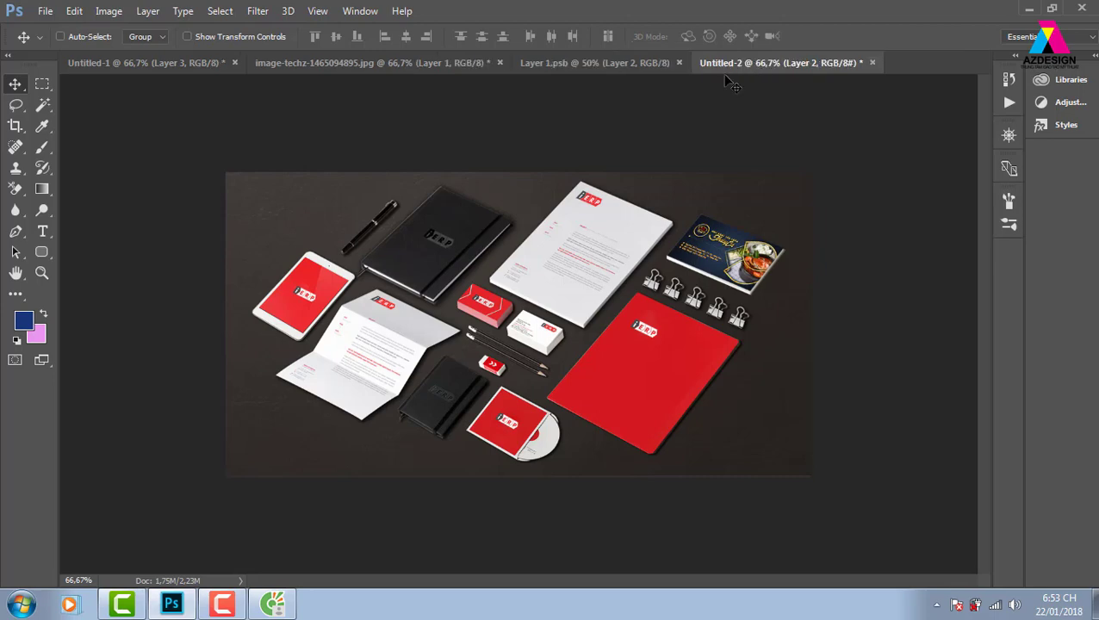
left_click(625, 68)
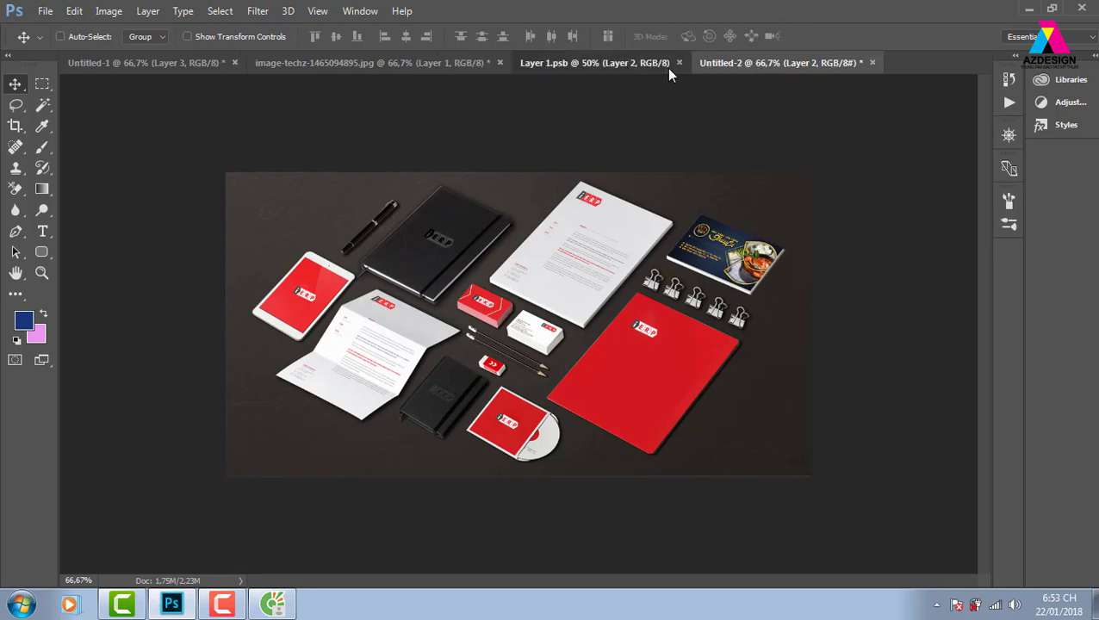
left_click(679, 64)
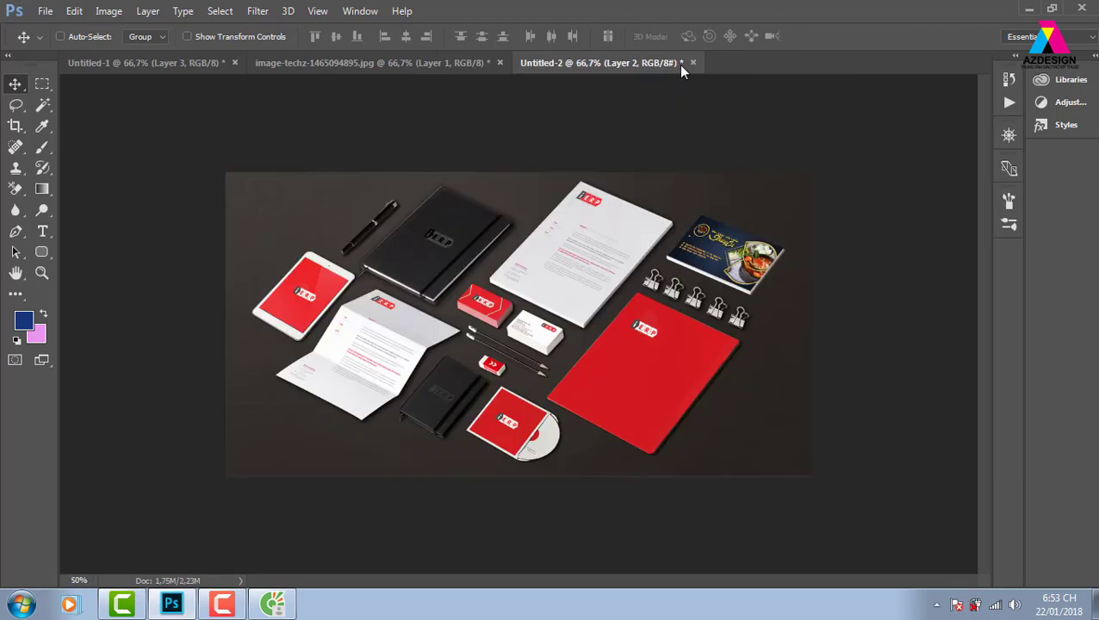
Close the iPhone photo and Untitled-2 mockup documents without saving changes.
left_click(448, 68)
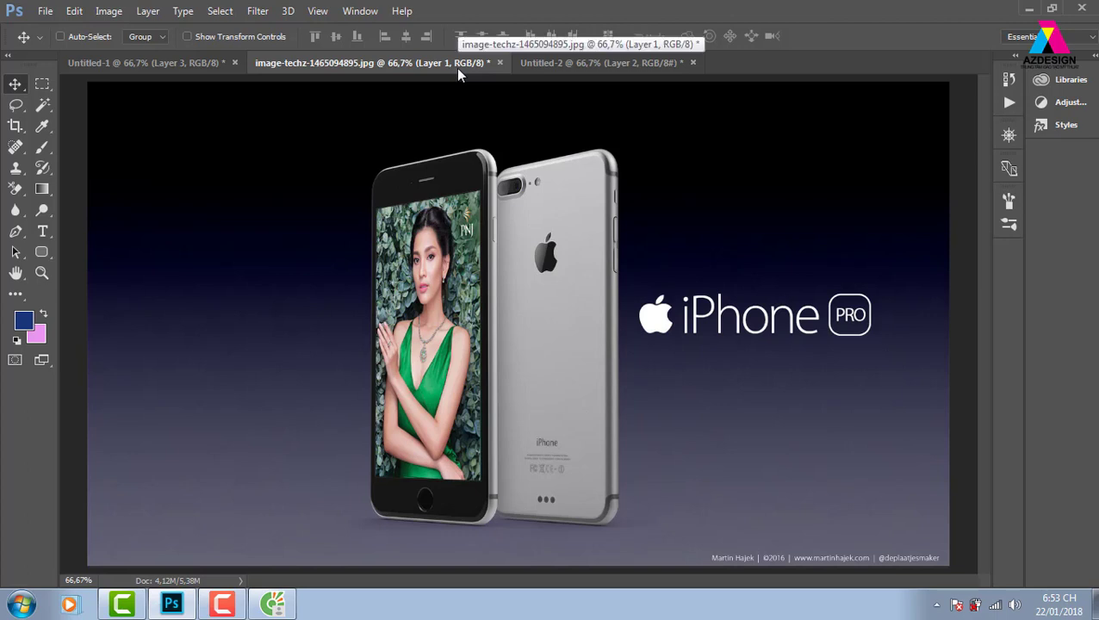
left_click(500, 63)
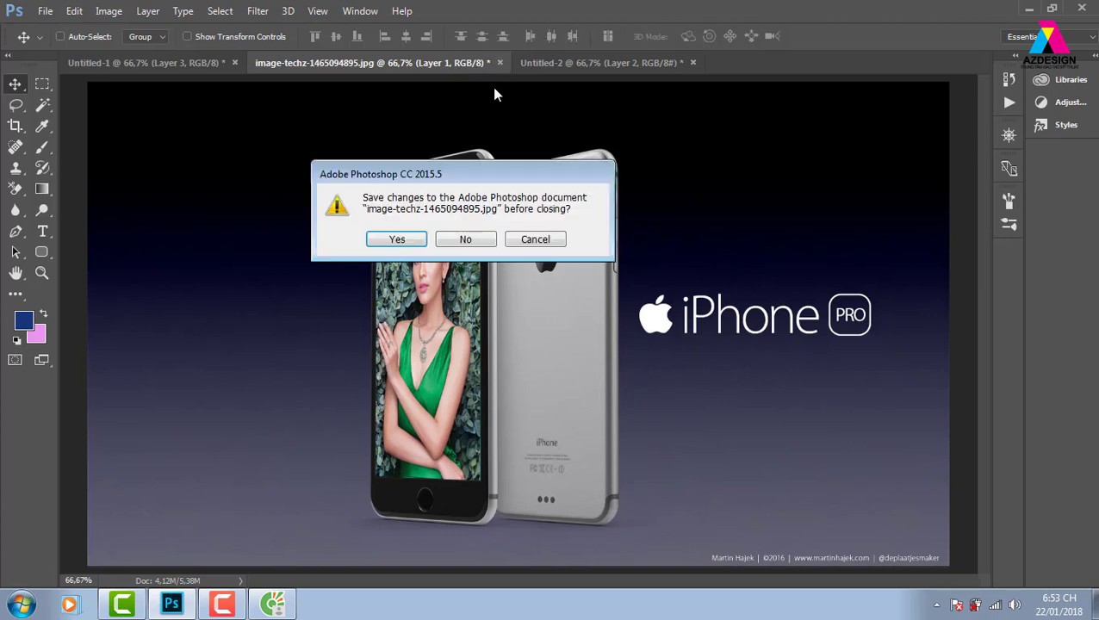
left_click(466, 240)
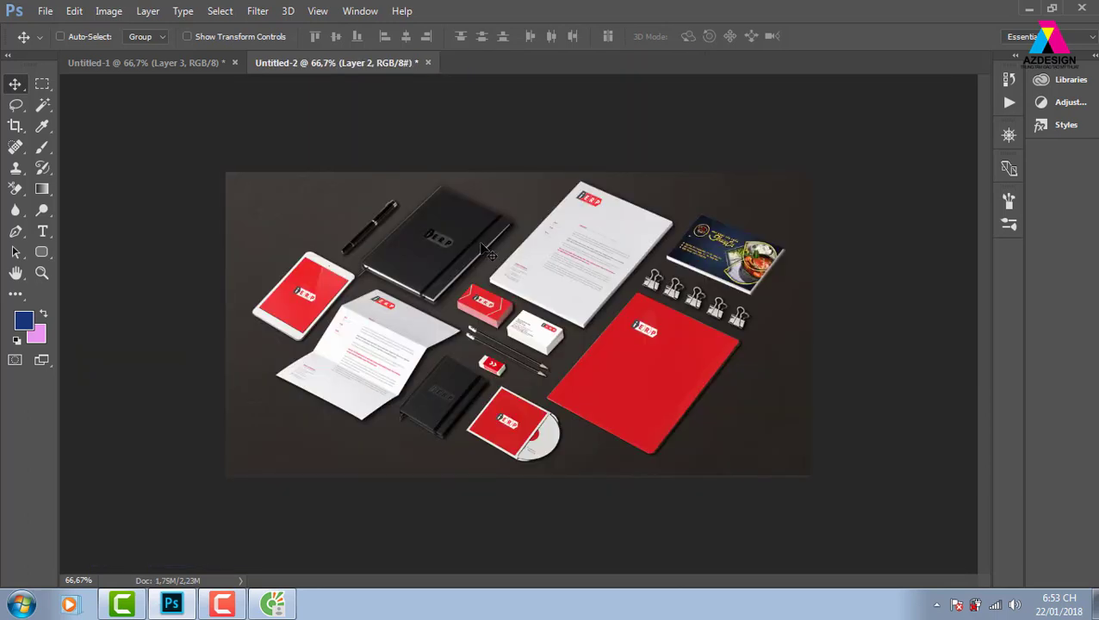
left_click(428, 62)
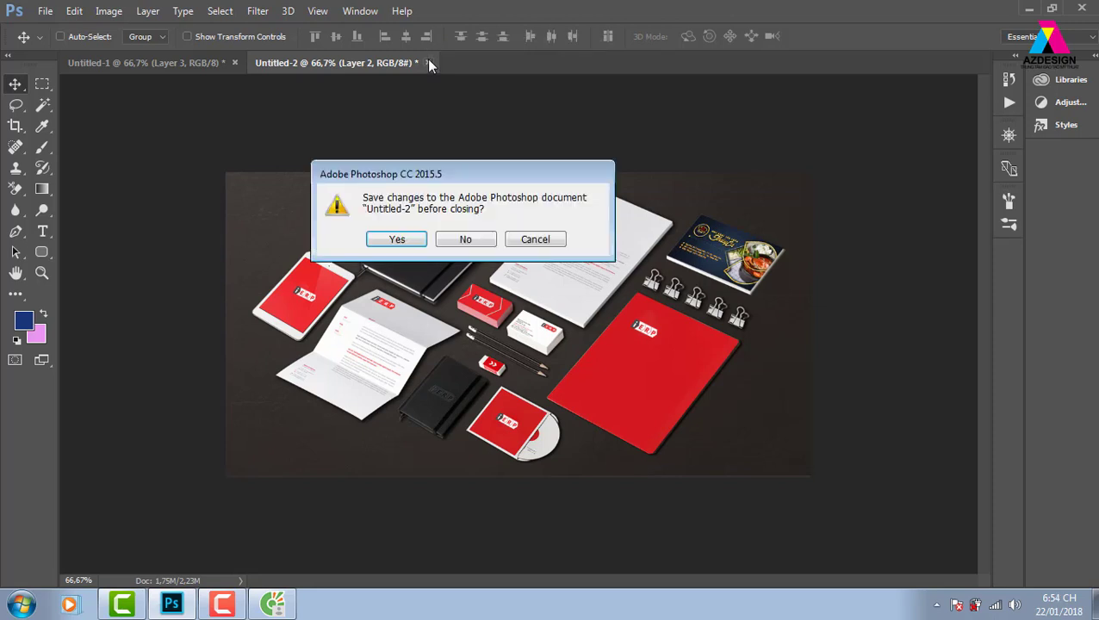
left_click(459, 239)
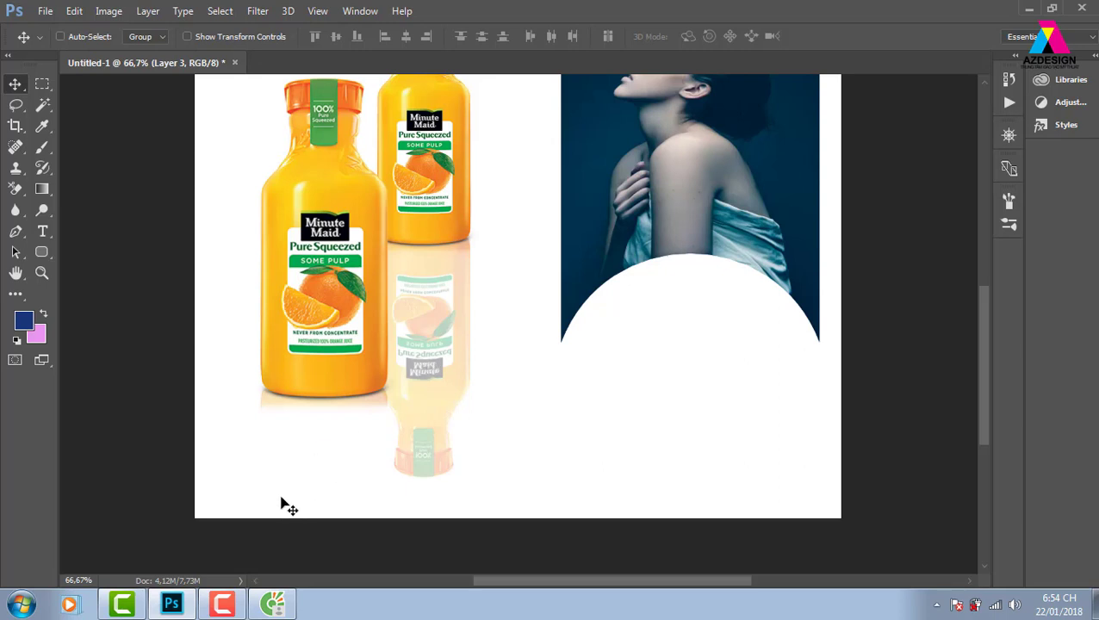
left_click(242, 608)
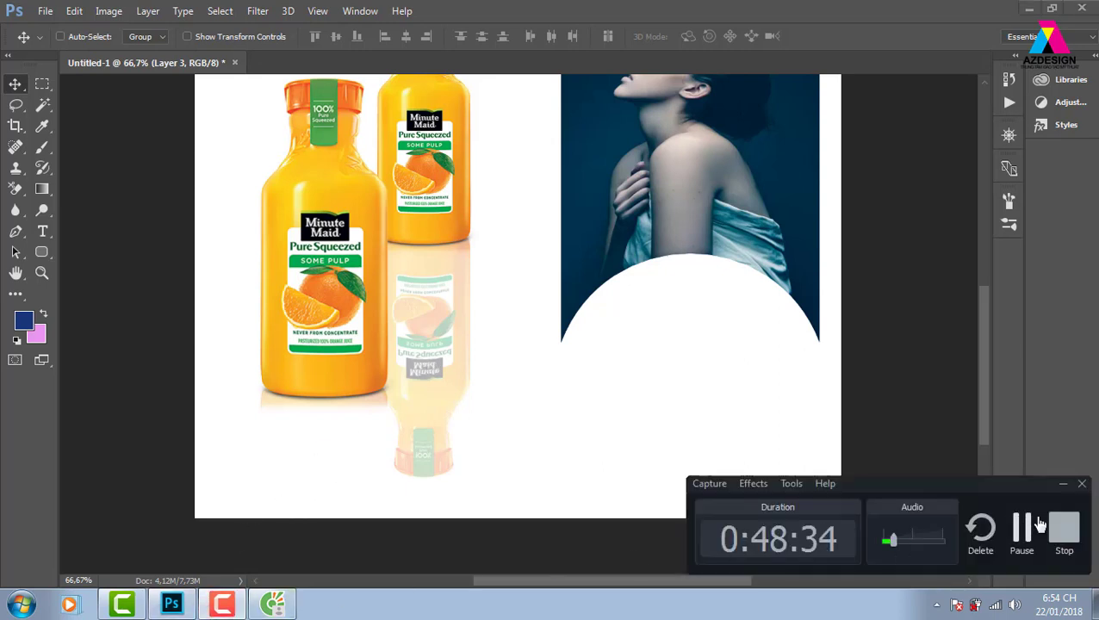